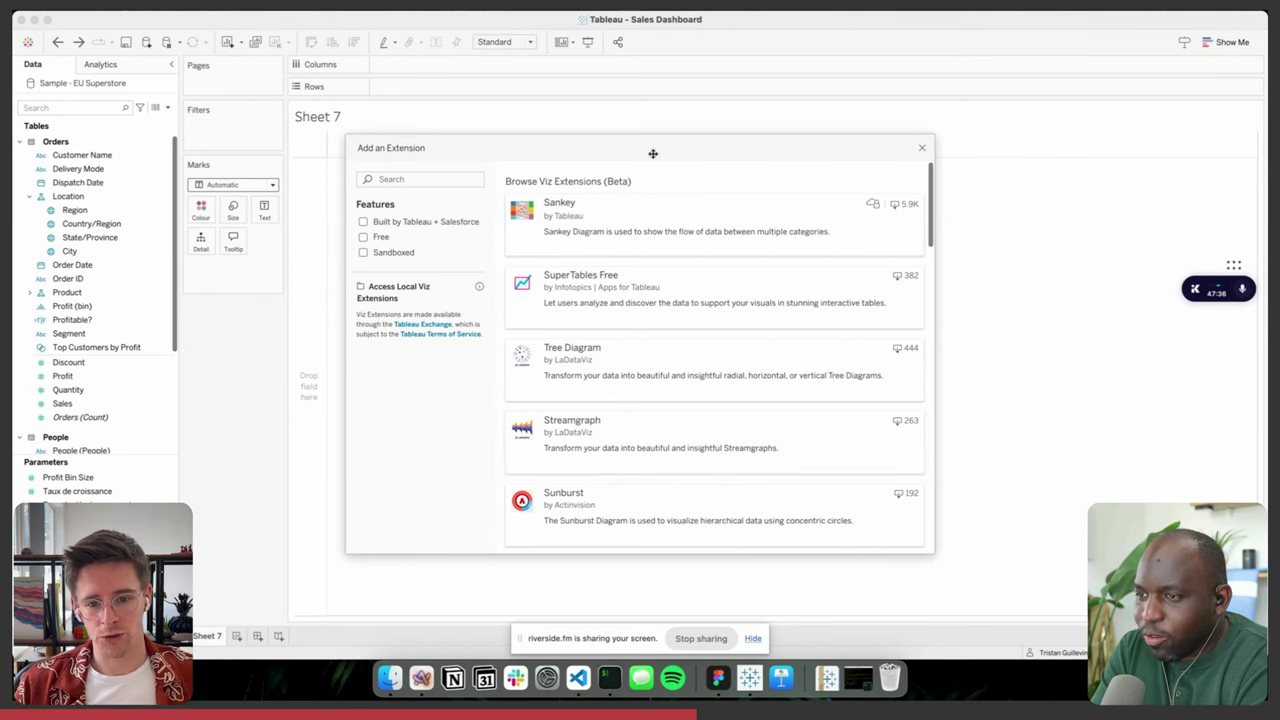
# - Add the Tree Diagram viz extension by LaDataViz to Sheet 7
pyautogui.click(628, 380)
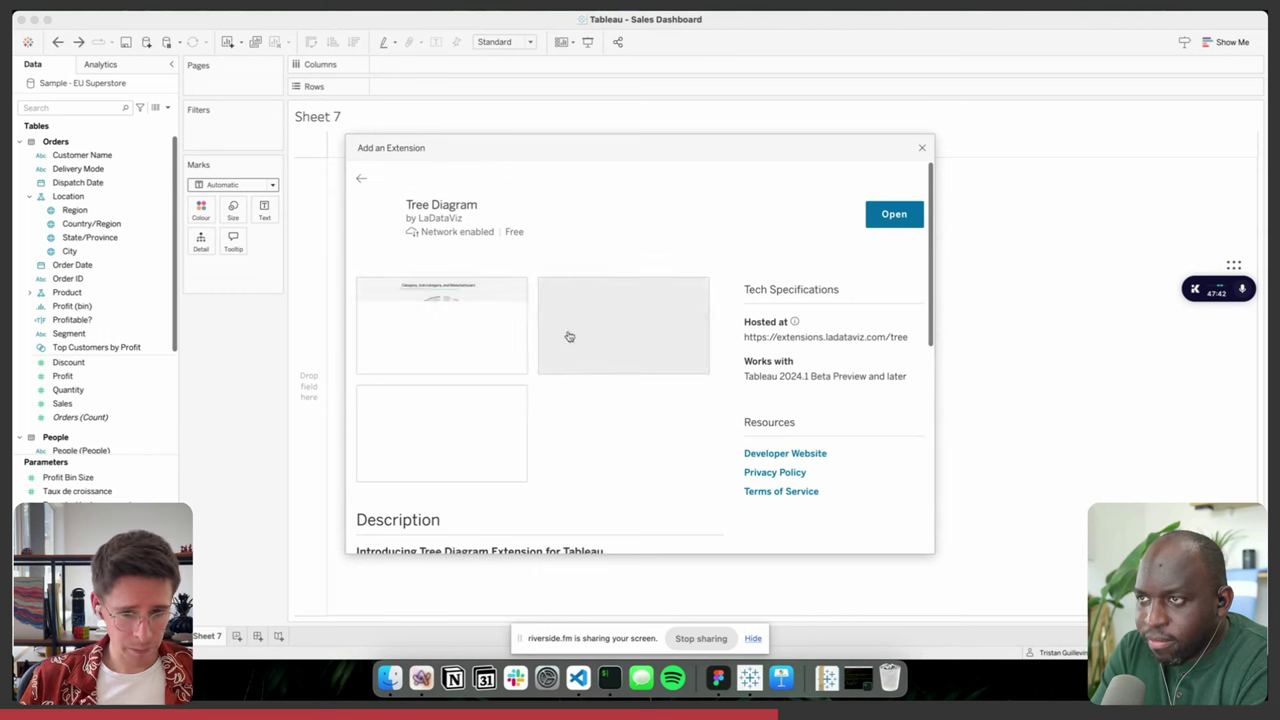
pyautogui.scroll(-10, 580, 366)
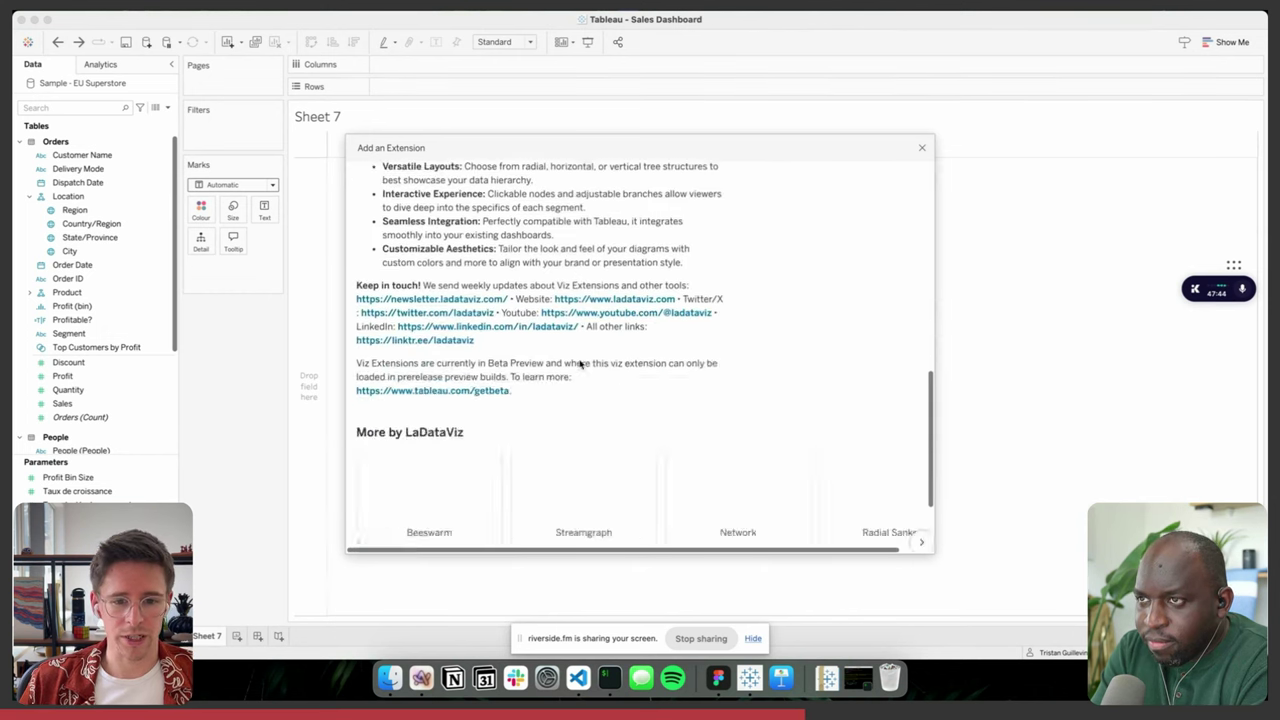
pyautogui.scroll(10, 580, 365)
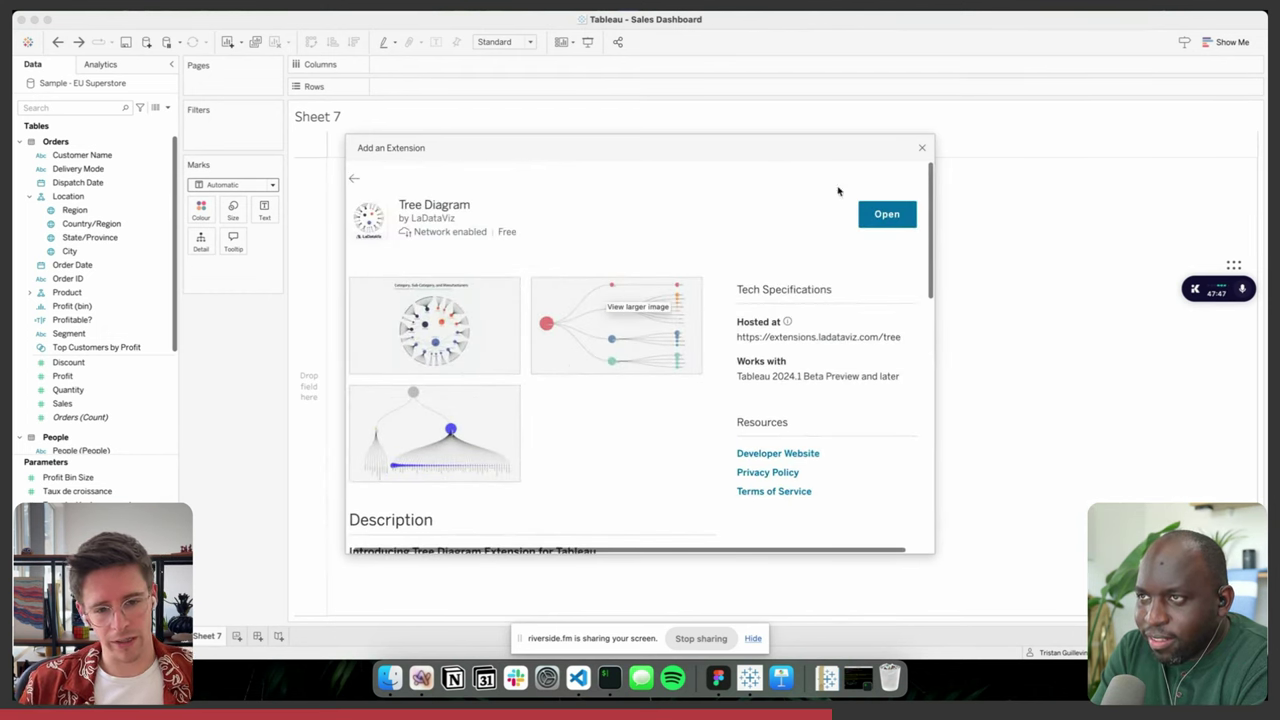
pyautogui.click(889, 216)
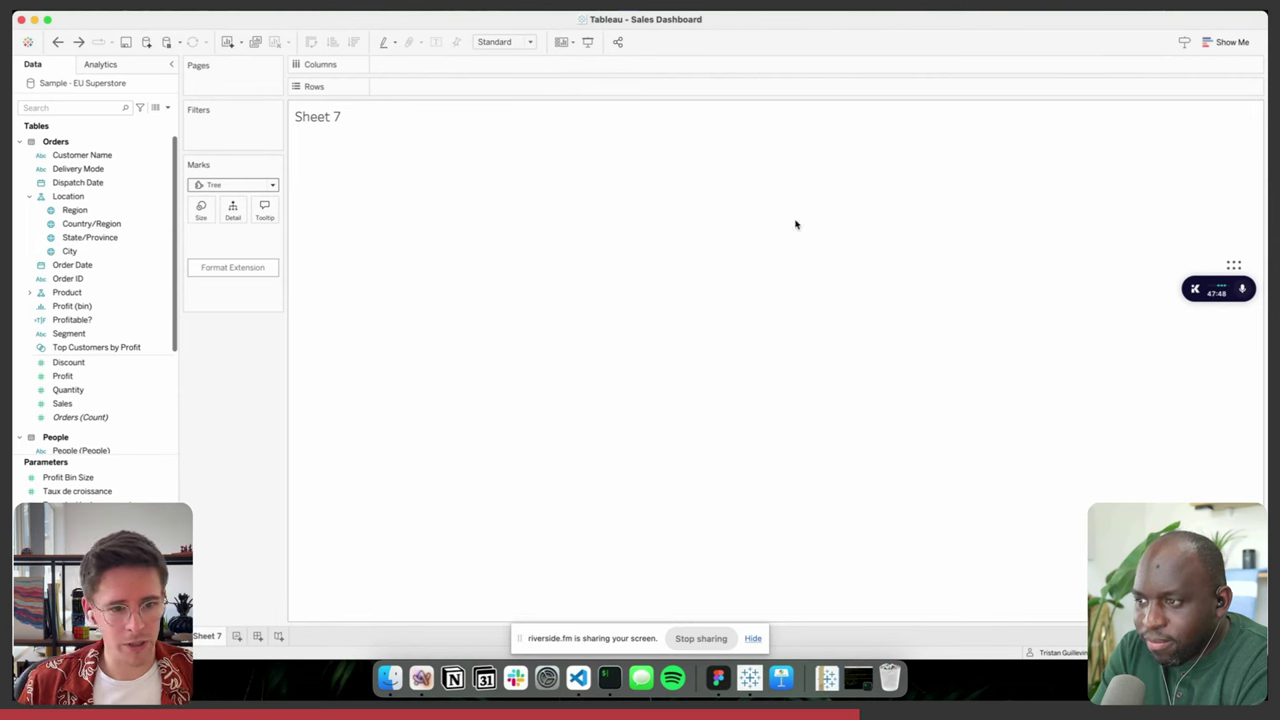
pyautogui.click(793, 411)
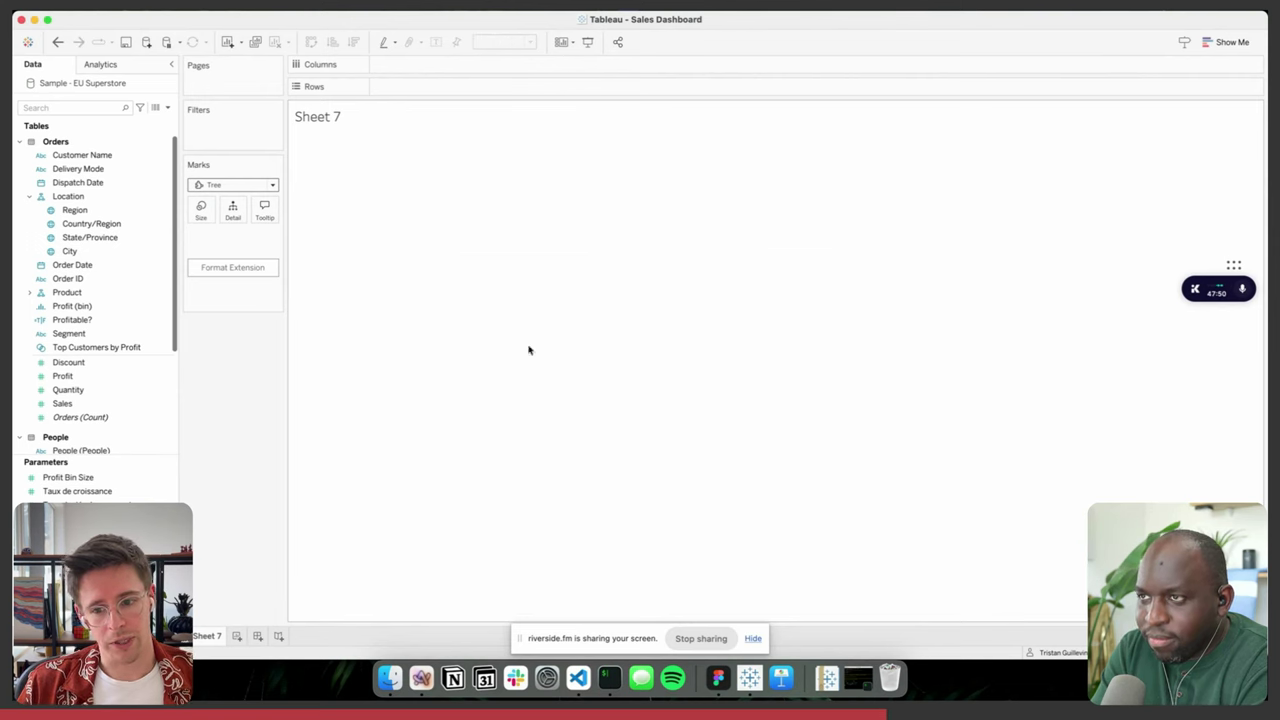
# - Select the Tree extension as the mark type and expand the Product hierarchy in the Orders table
pyautogui.click(234, 184)
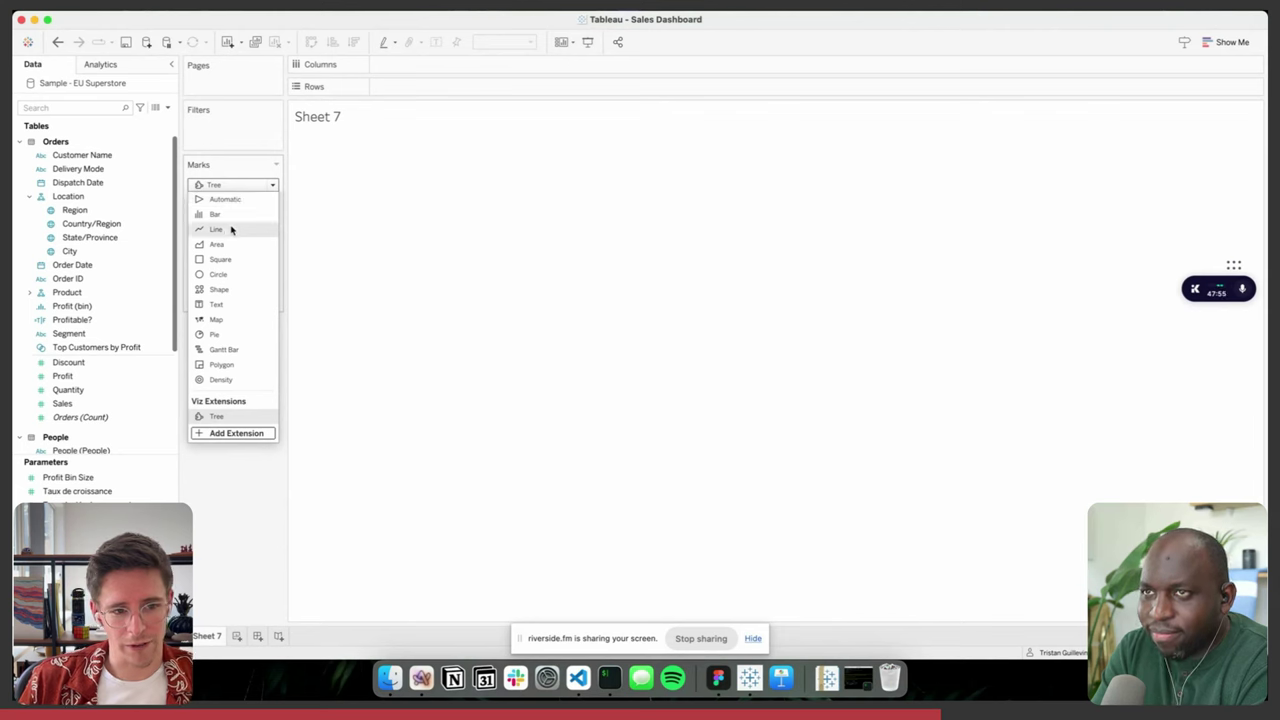
pyautogui.click(232, 417)
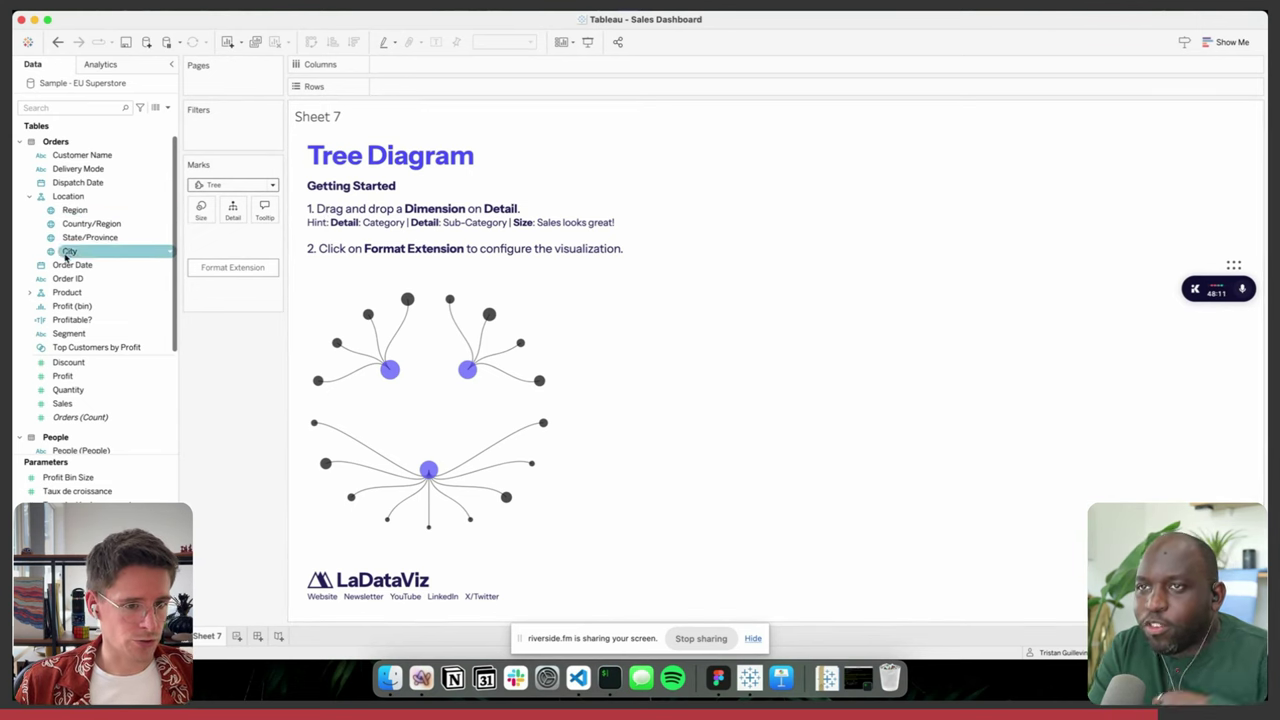
pyautogui.click(31, 294)
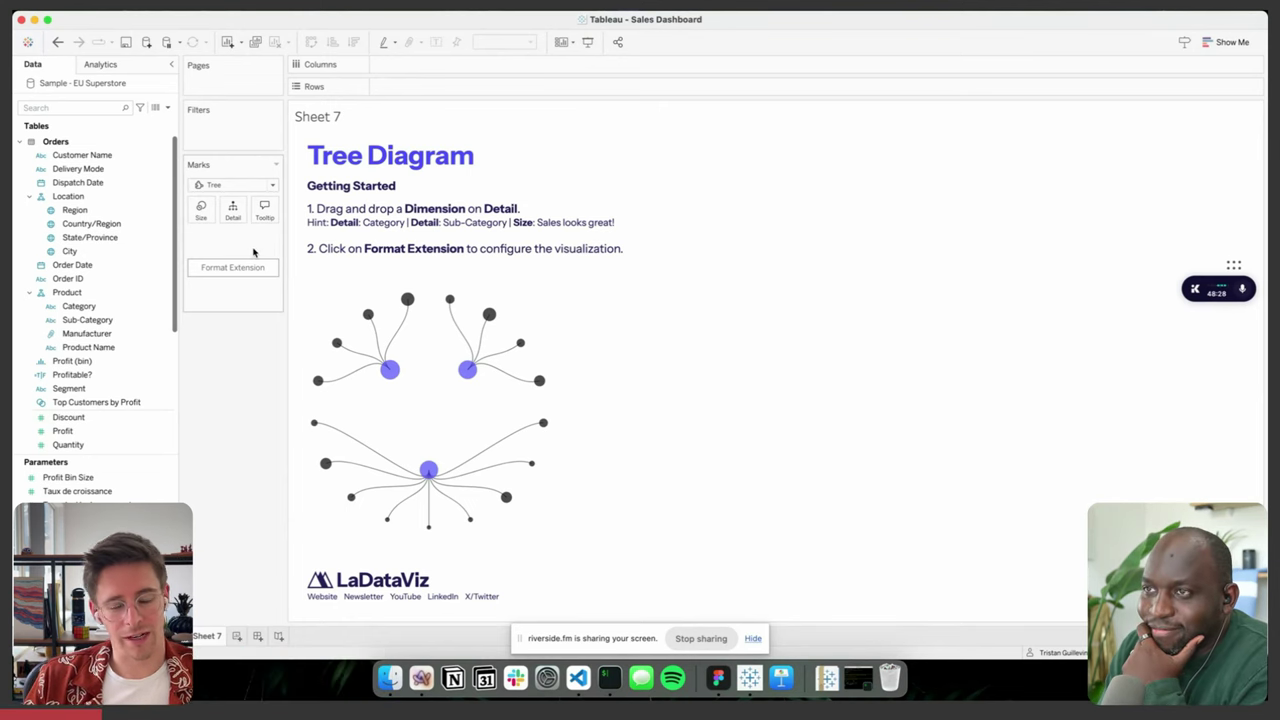
pyautogui.click(527, 277)
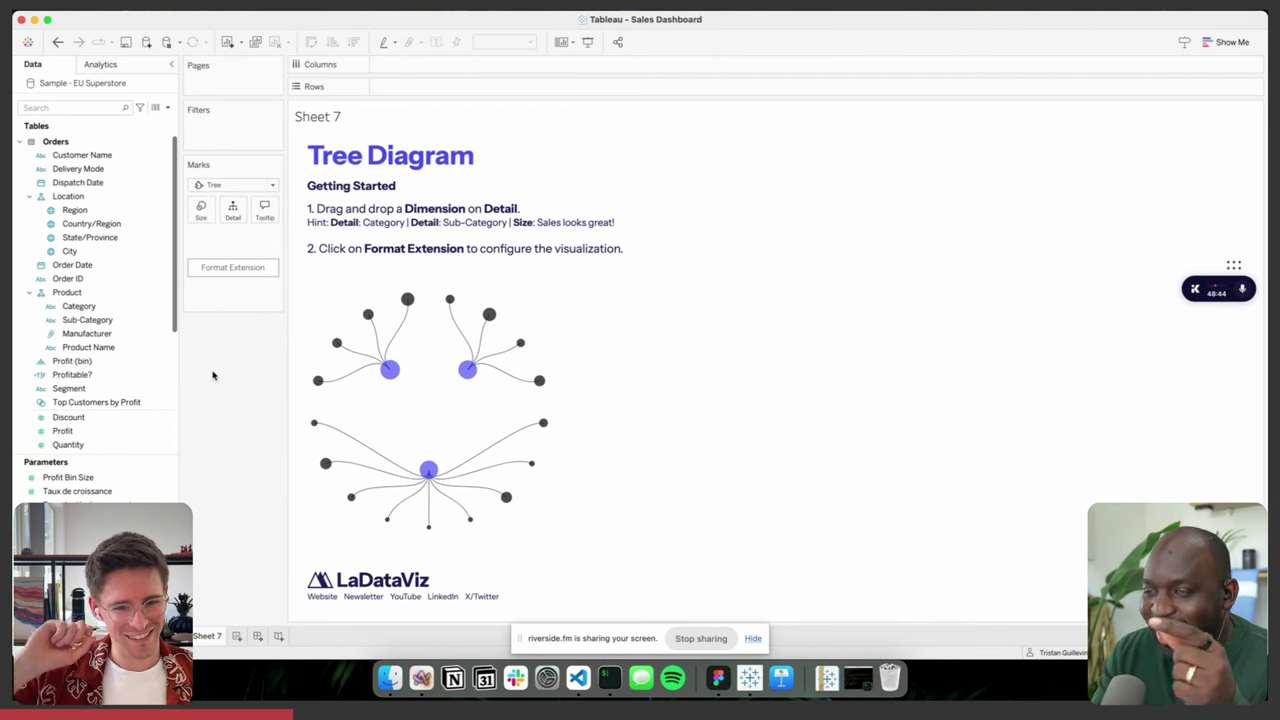
# - Try the Bar mark type on the empty sheet and return to the Tree extension
pyautogui.click(255, 185)
pyautogui.click(236, 212)
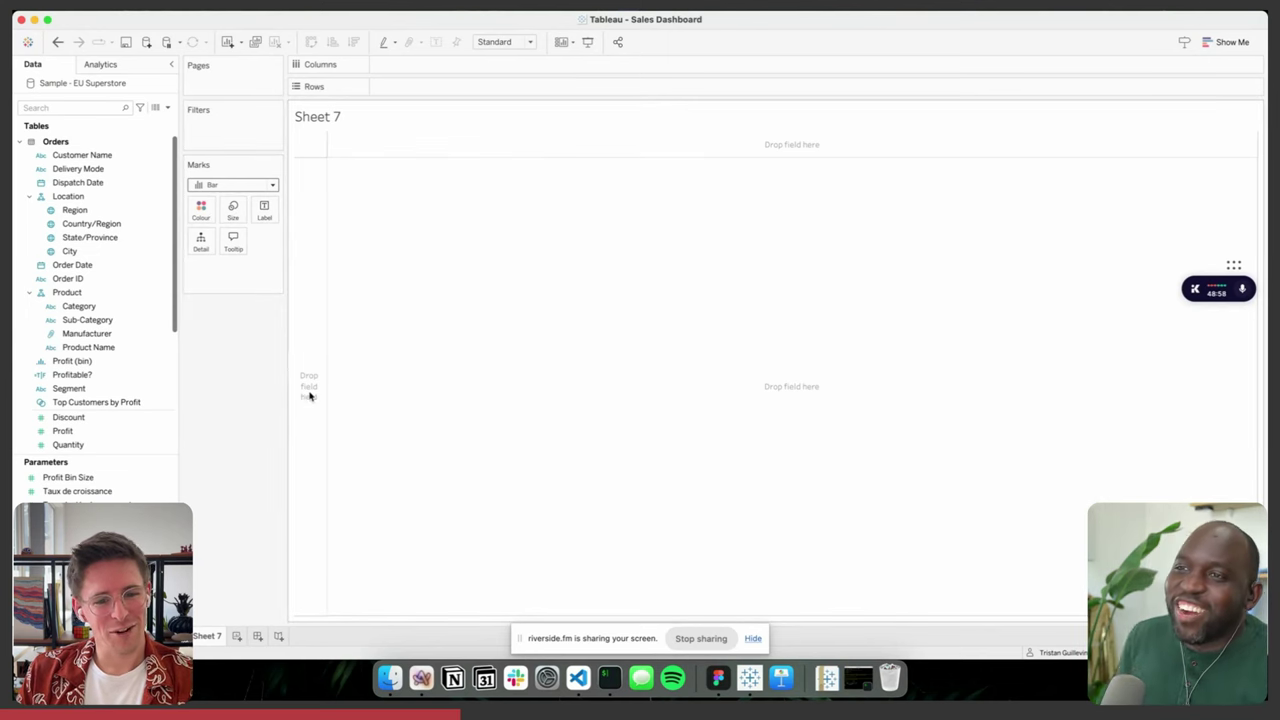
pyautogui.click(238, 184)
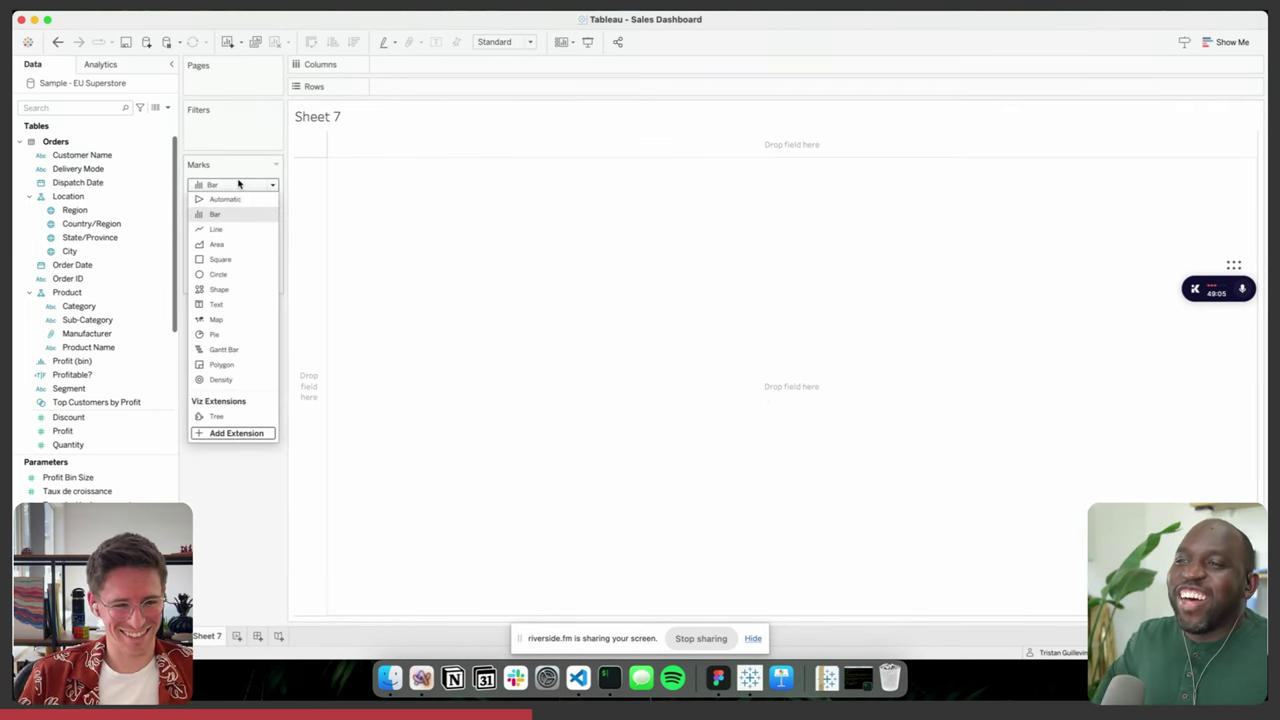
pyautogui.click(216, 417)
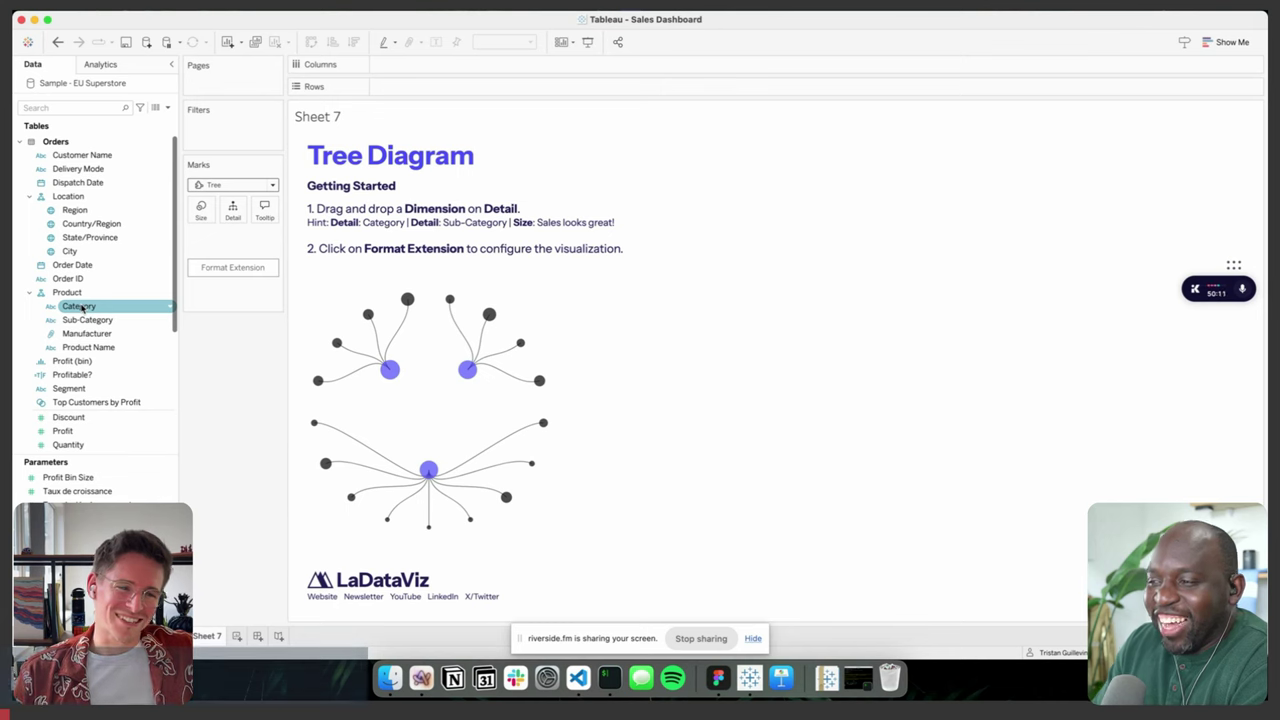
# - Build the tree with Category and Sub-Category on Detail and Sales on Size
pyautogui.moveTo(82, 307); pyautogui.dragTo(228, 222)
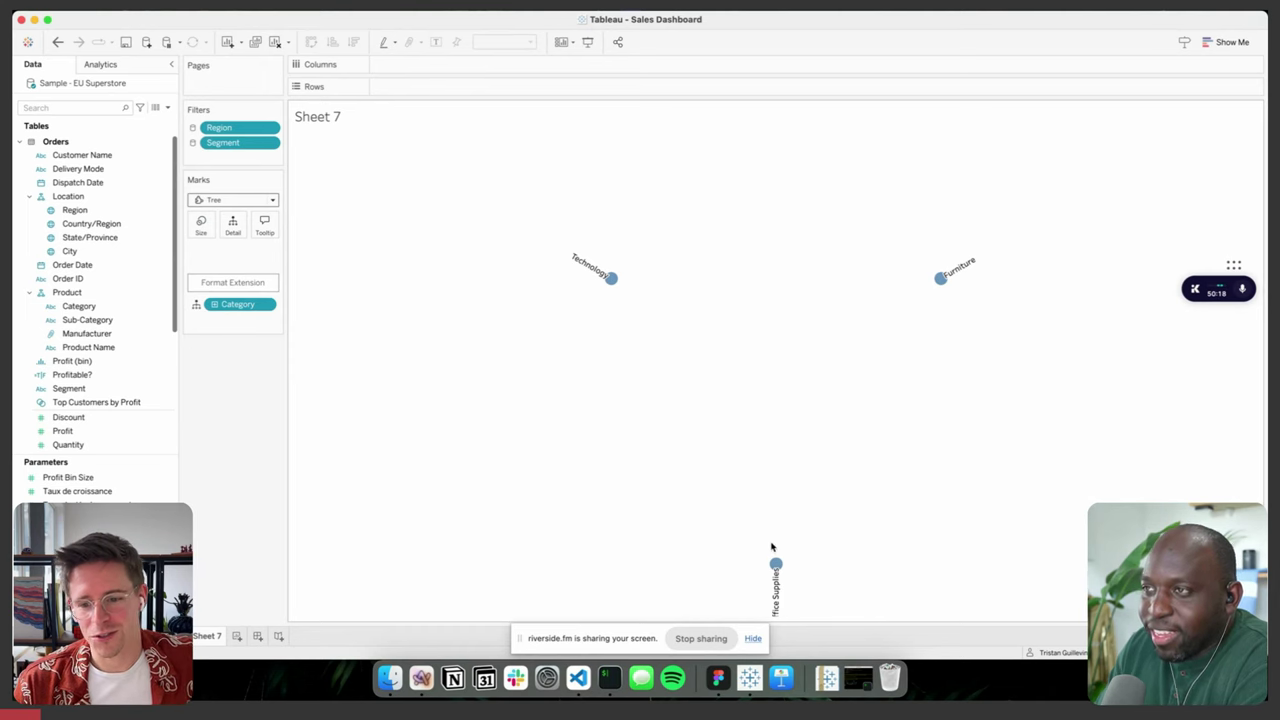
pyautogui.click(80, 320)
pyautogui.moveTo(80, 320); pyautogui.dragTo(225, 224)
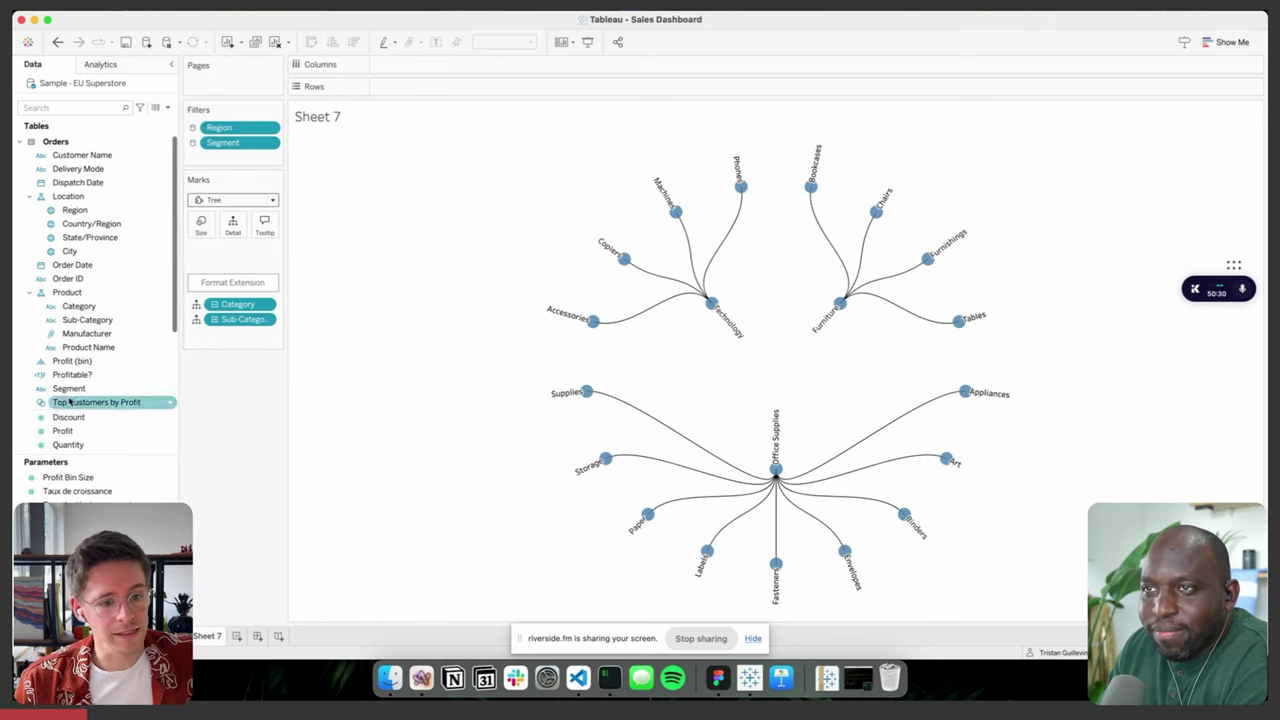
pyautogui.scroll(-1, 65, 428)
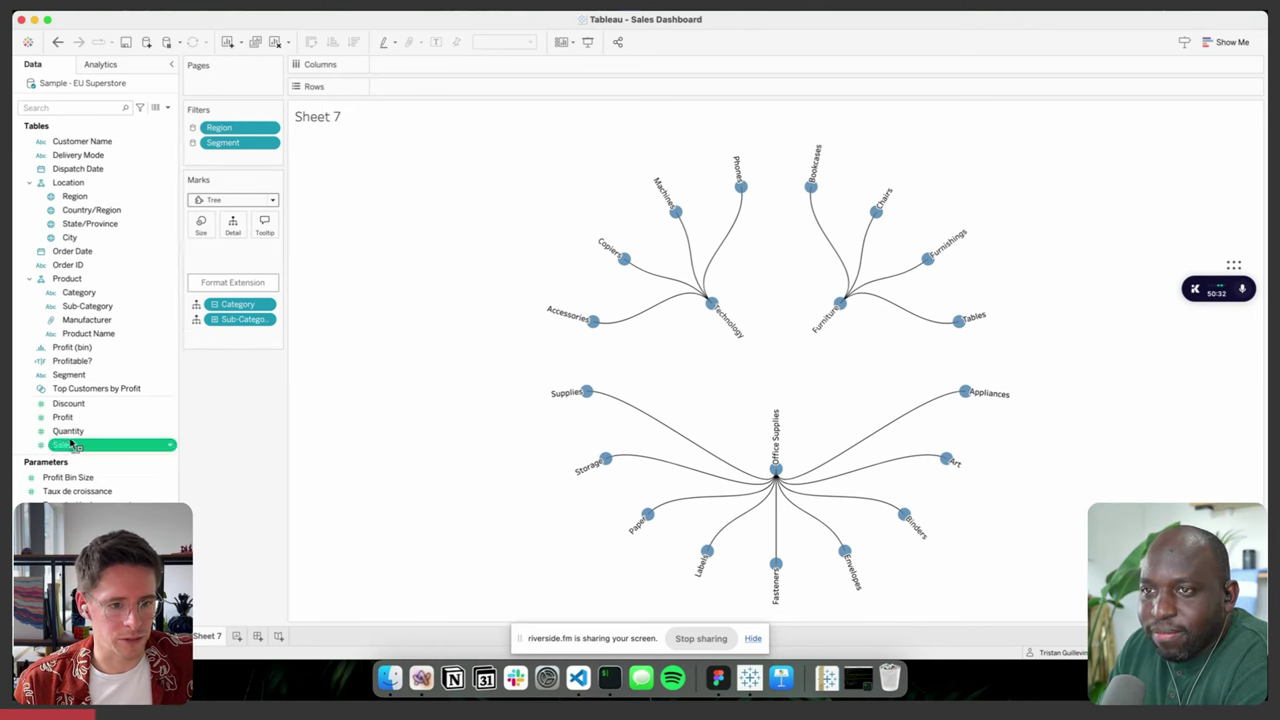
pyautogui.moveTo(62, 444); pyautogui.dragTo(200, 220)
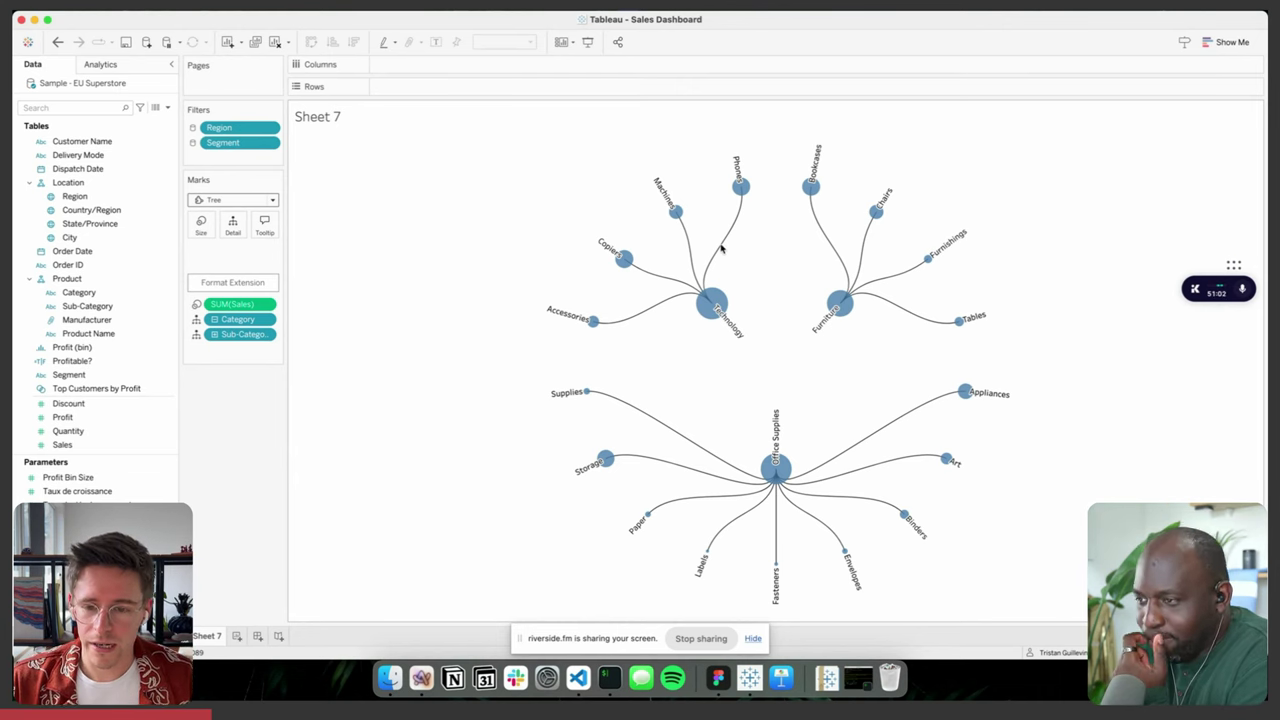
# - Open the Tree extension's format configuration and place its window clear of the diagram
pyautogui.moveTo(717, 298)
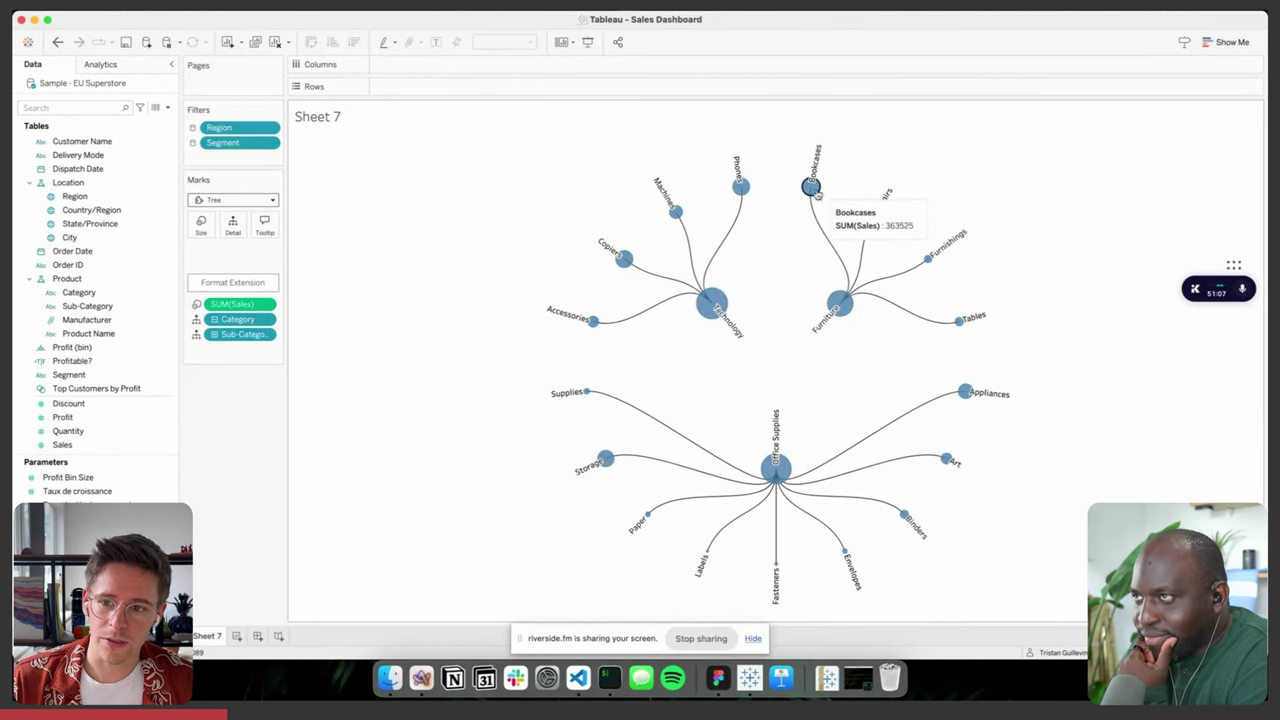
pyautogui.moveTo(742, 186)
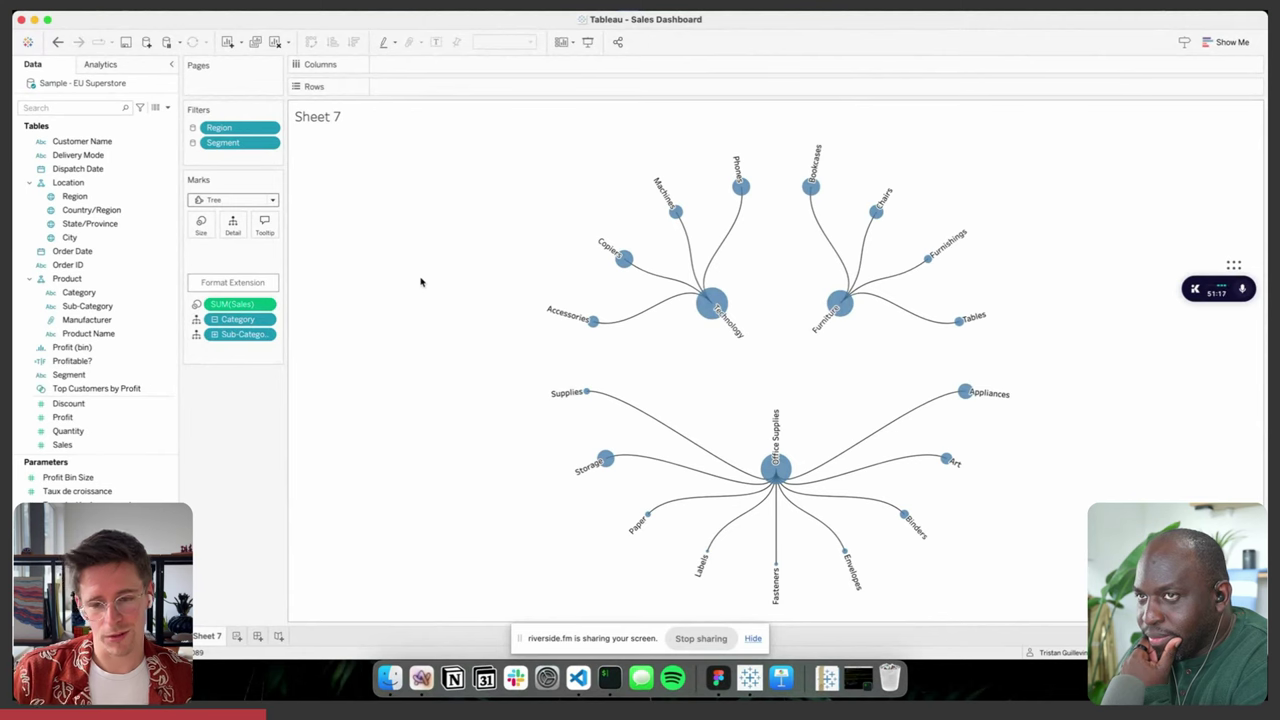
pyautogui.click(241, 285)
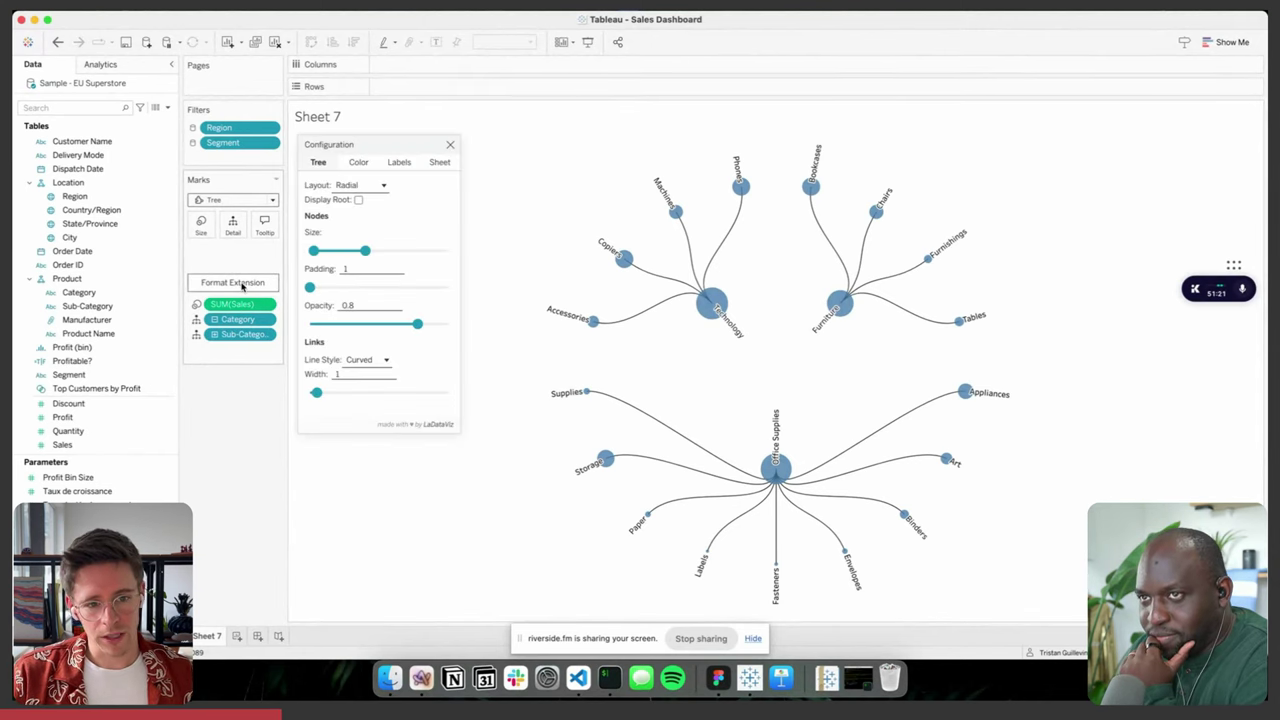
pyautogui.moveTo(384, 146); pyautogui.dragTo(404, 205)
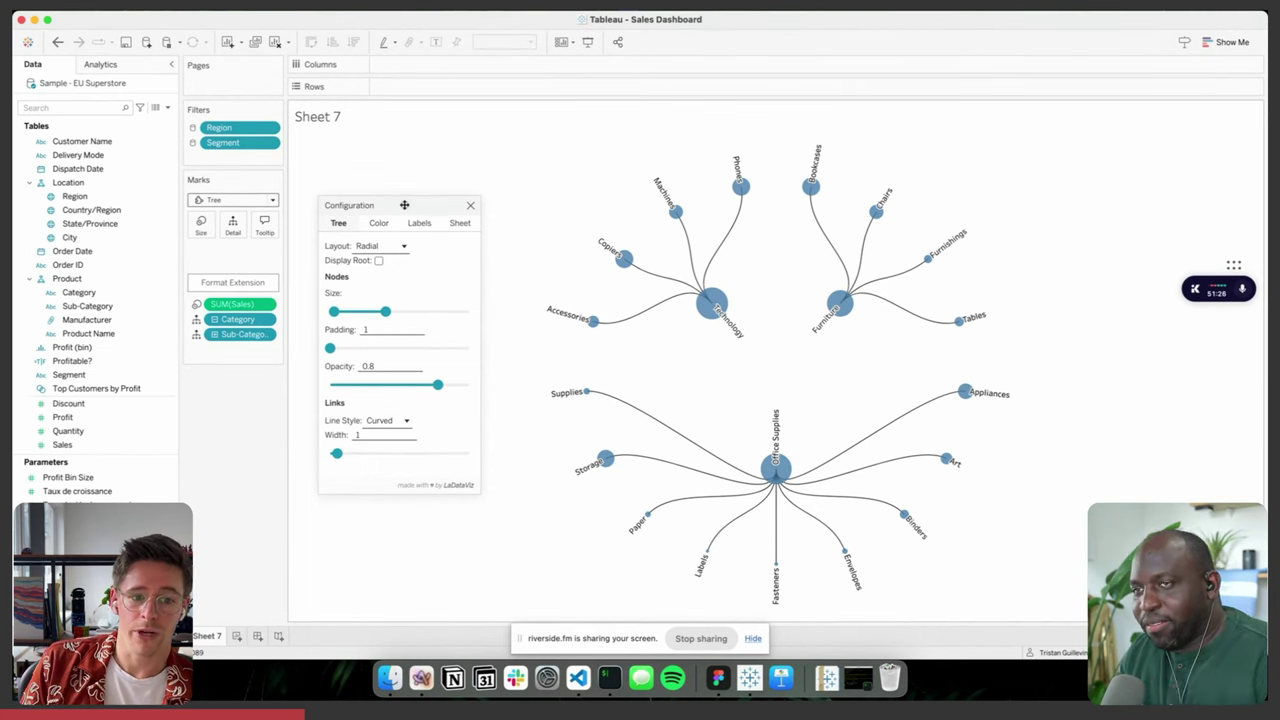
# - Look at the sort options of the Category field on Detail and close them without changes
pyautogui.rightClick(236, 318)
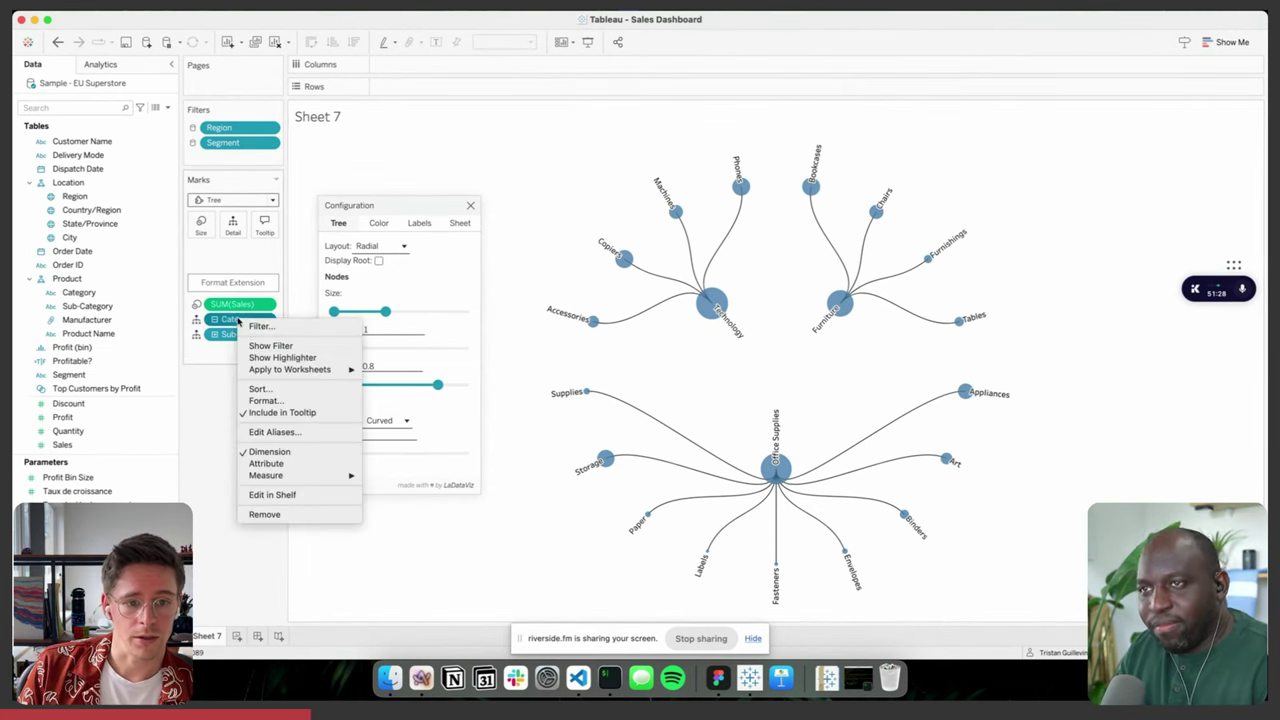
pyautogui.click(259, 389)
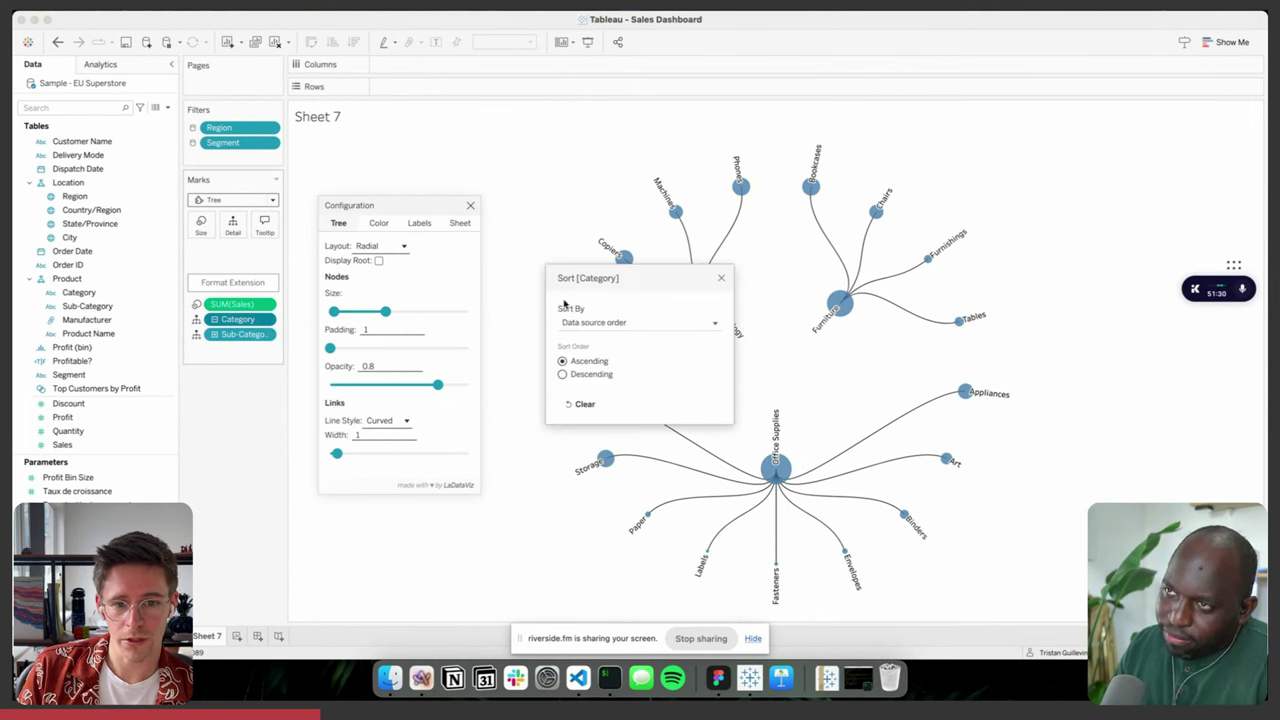
pyautogui.moveTo(601, 285); pyautogui.dragTo(534, 210)
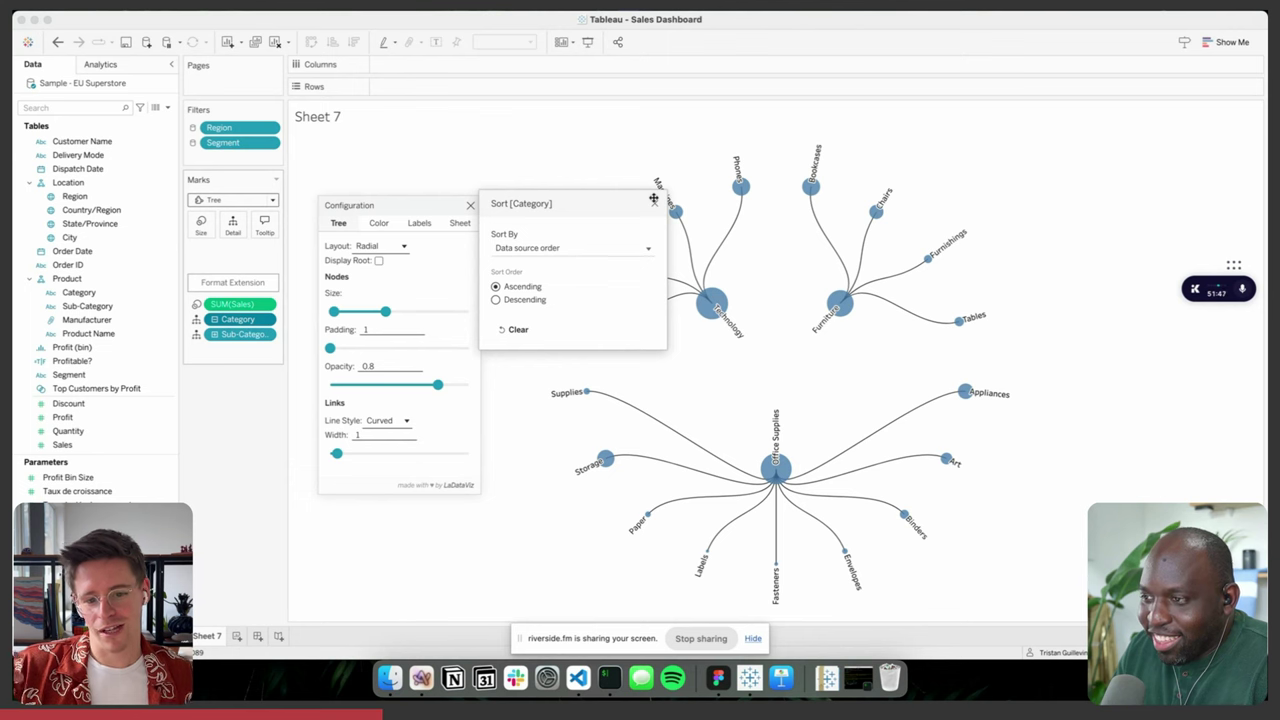
pyautogui.click(655, 206)
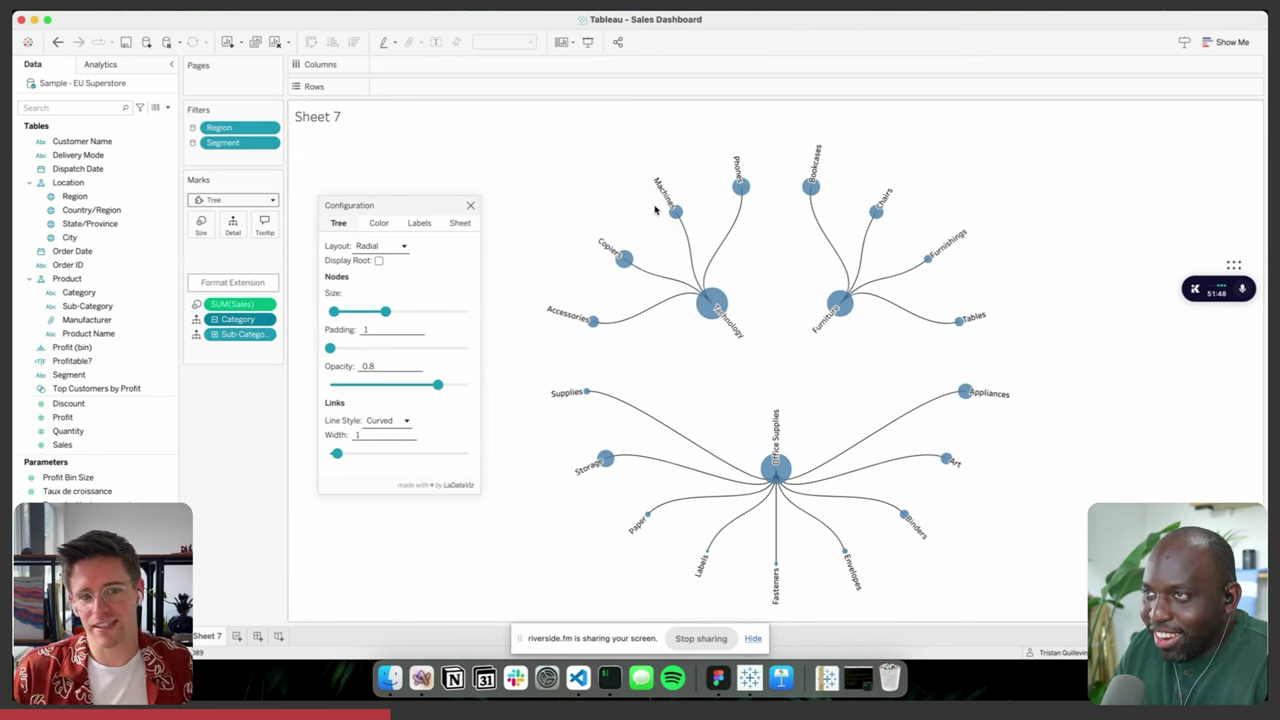
# - Set the tree layout to Horizontal and display a root node named "Sales"
pyautogui.moveTo(381, 206); pyautogui.dragTo(409, 257)
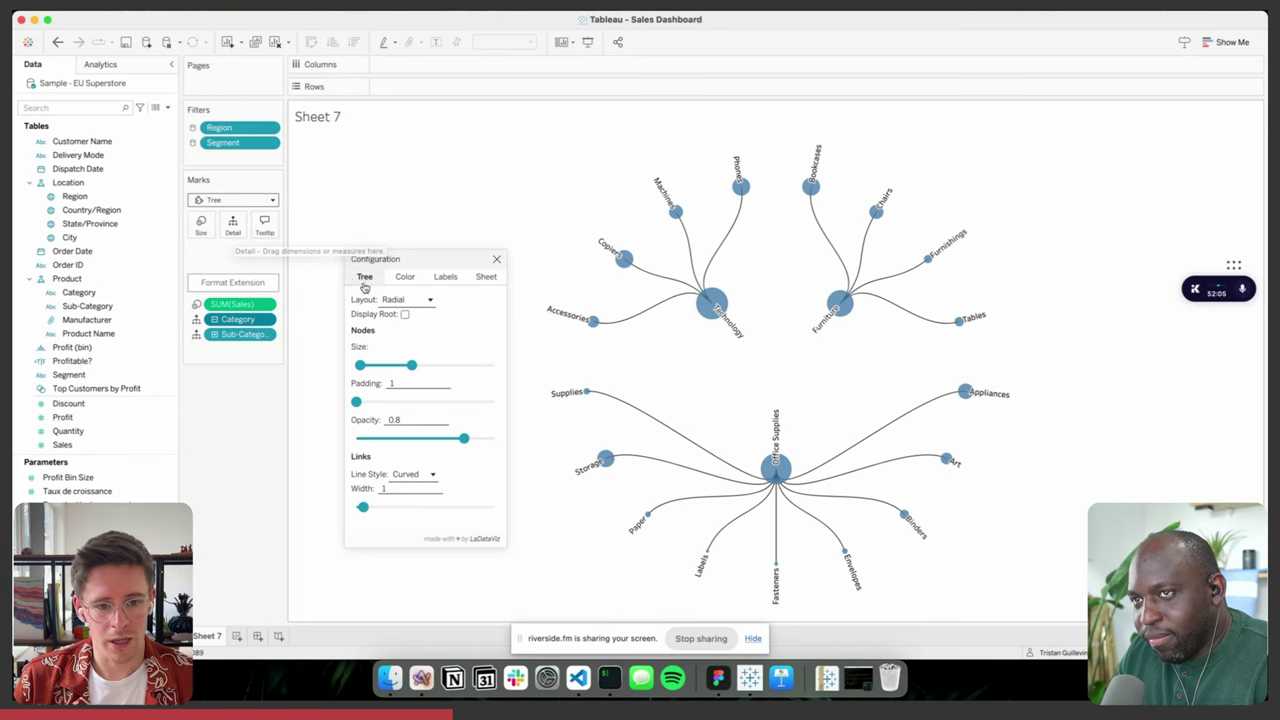
pyautogui.click(406, 299)
pyautogui.click(396, 314)
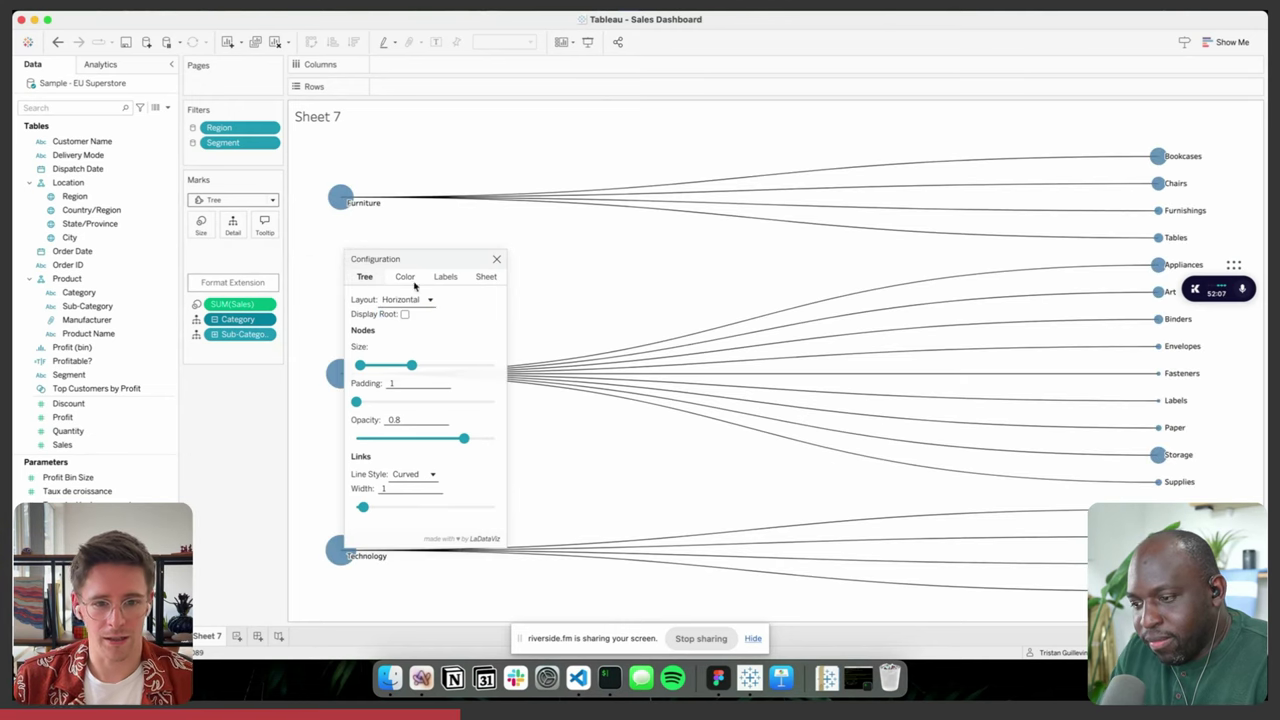
pyautogui.moveTo(425, 258); pyautogui.dragTo(551, 259)
pyautogui.click(530, 314)
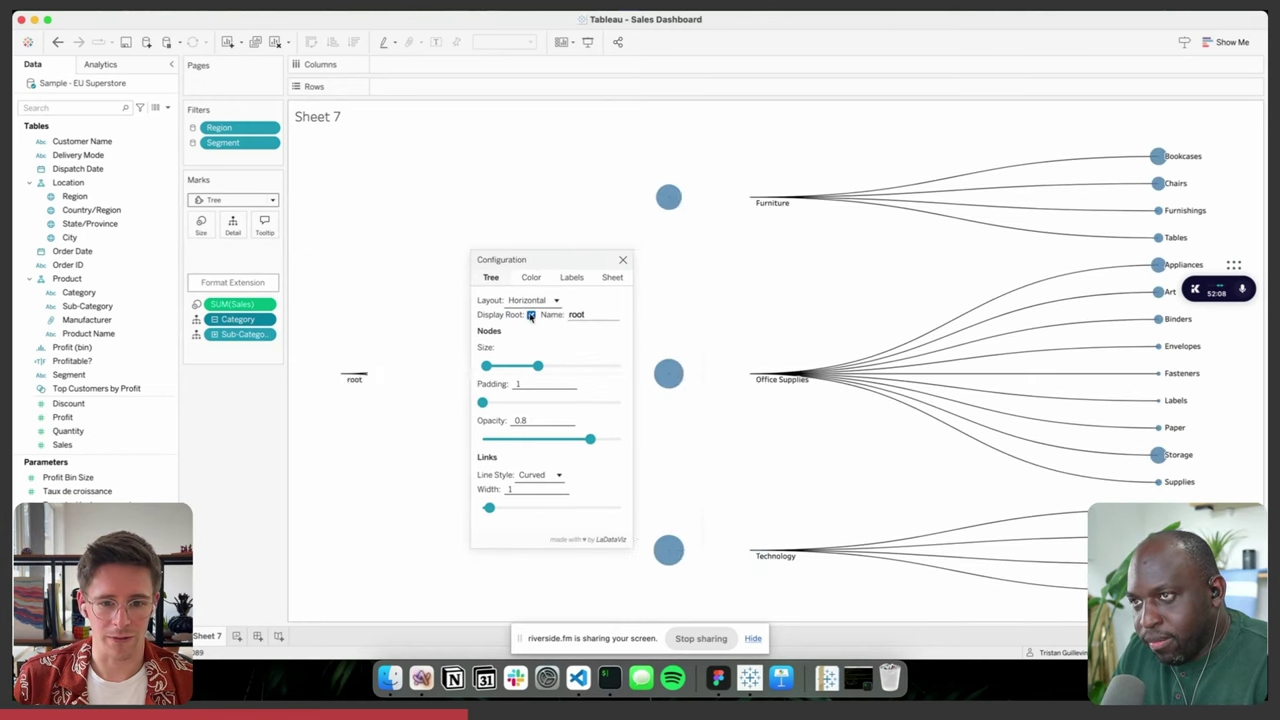
pyautogui.click(588, 315)
pyautogui.write('Sales')
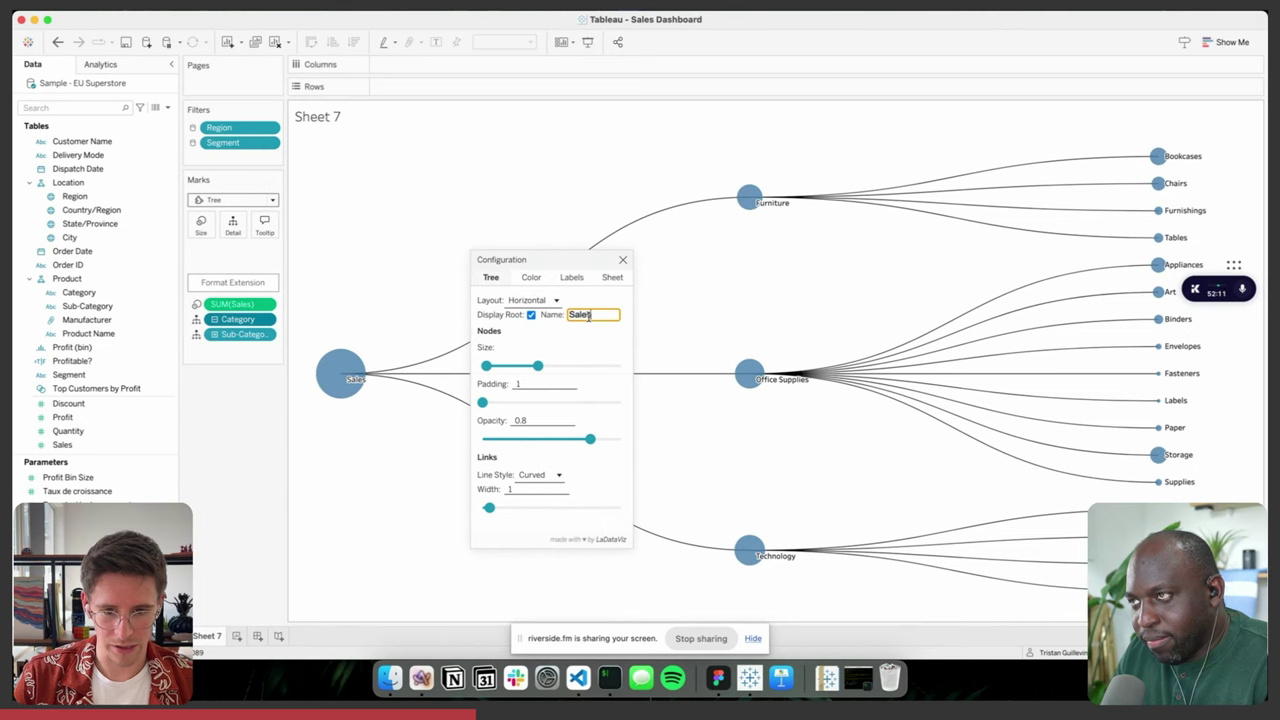
# - Slightly increase the maximum node size and set the node padding to 2.5
pyautogui.moveTo(573, 263); pyautogui.dragTo(537, 234)
pyautogui.moveTo(501, 336)
pyautogui.mouseDown()
pyautogui.moveTo(533, 337)
pyautogui.moveTo(506, 336)
pyautogui.mouseUp()
pyautogui.moveTo(446, 371)
pyautogui.mouseDown()
pyautogui.moveTo(482, 372)
pyautogui.moveTo(455, 372)
pyautogui.mouseUp()
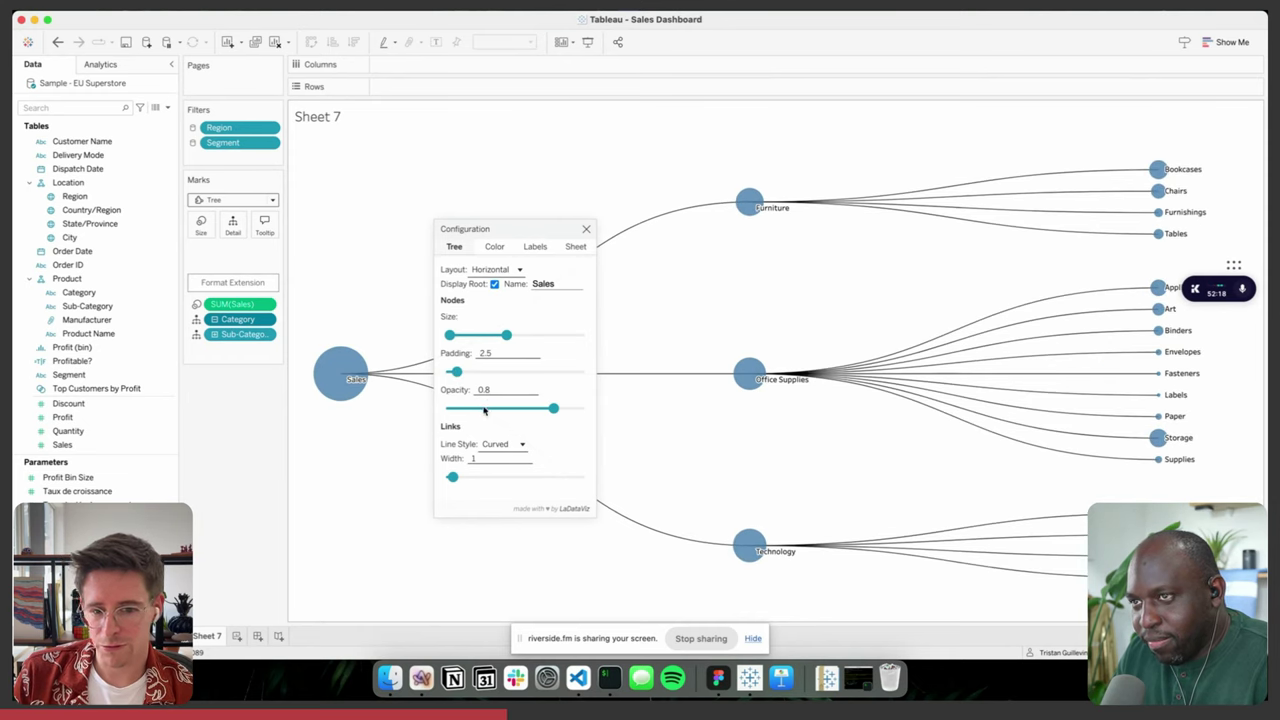
# - Try the Straight and Split line styles for the tree links and return to Curved
pyautogui.click(511, 445)
pyautogui.click(507, 467)
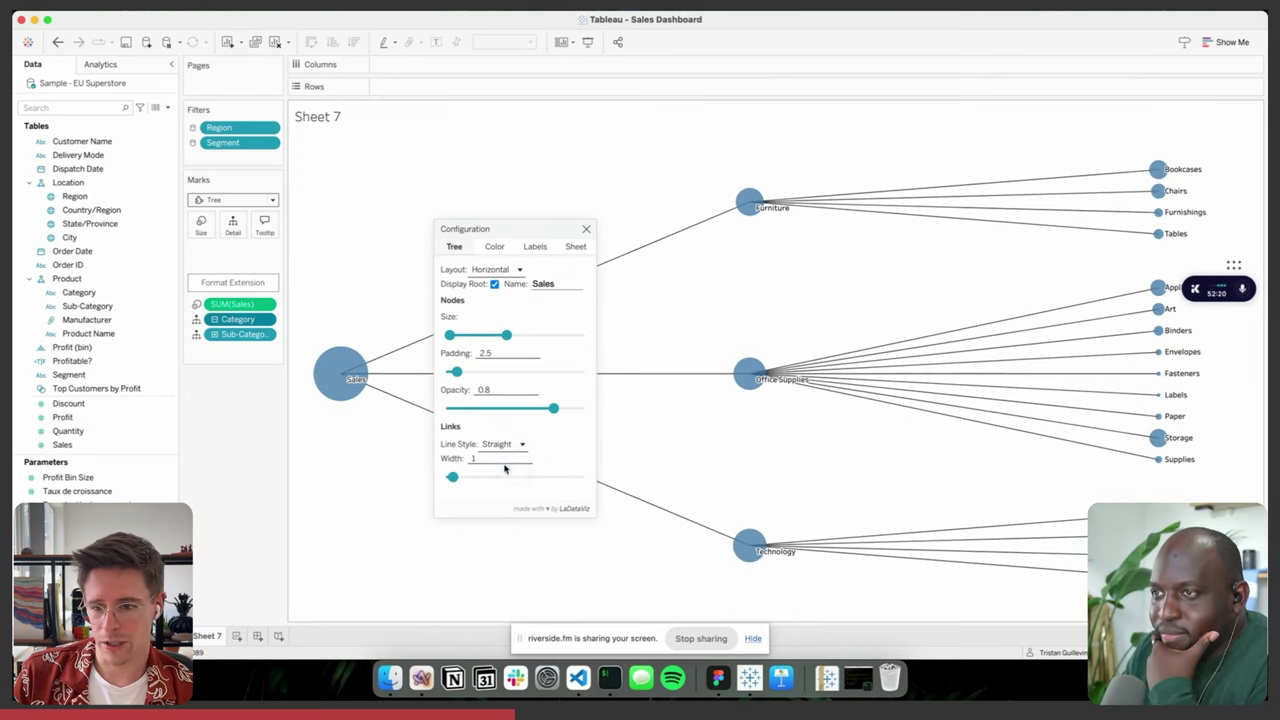
pyautogui.click(505, 447)
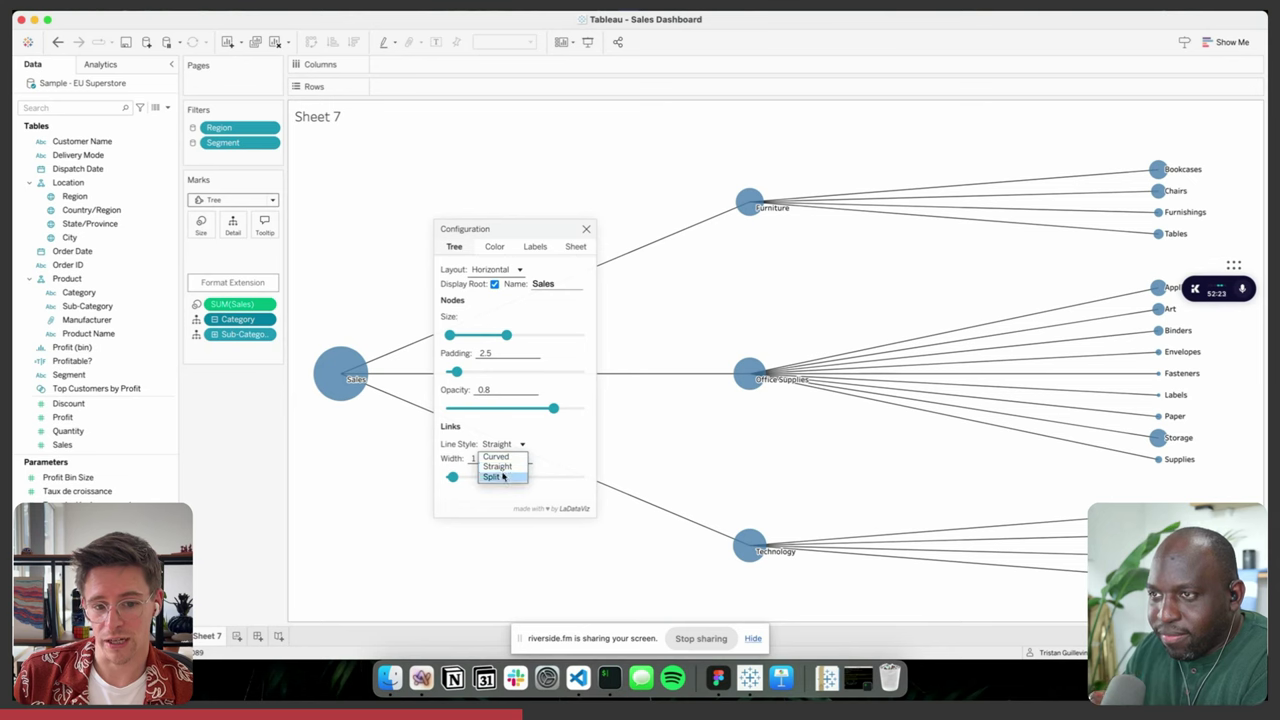
pyautogui.click(500, 477)
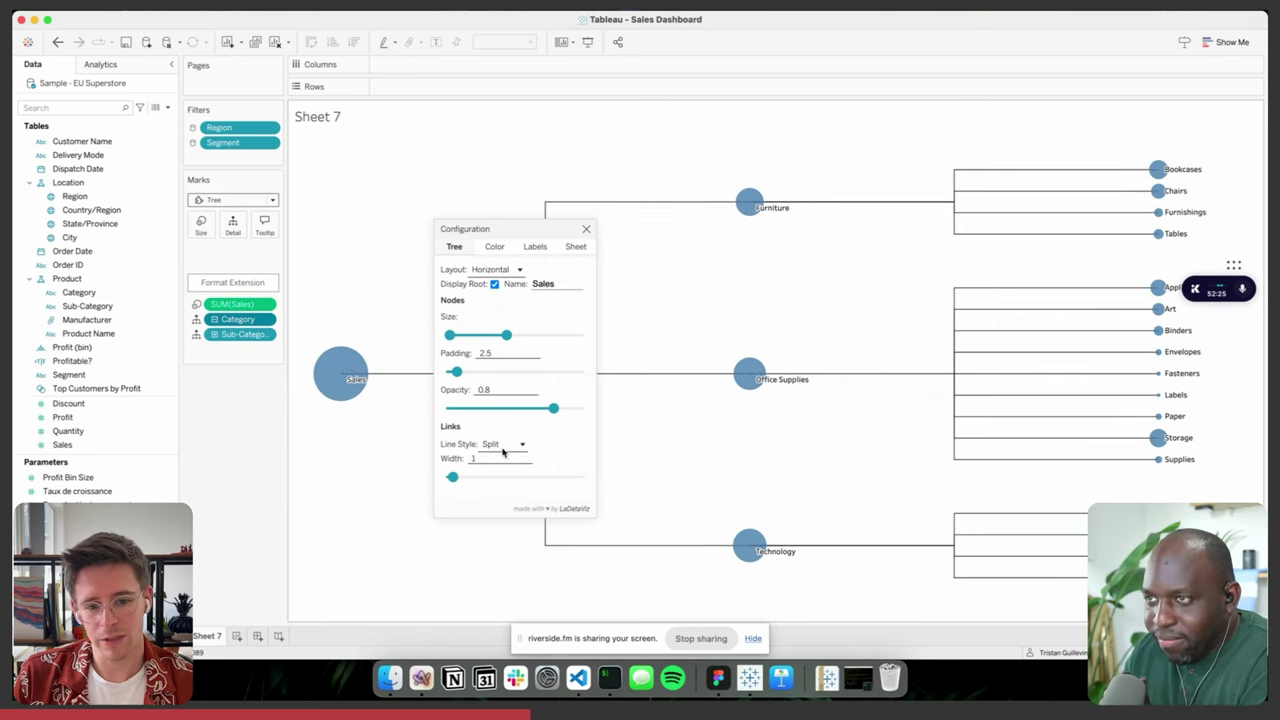
pyautogui.click(505, 446)
pyautogui.click(500, 457)
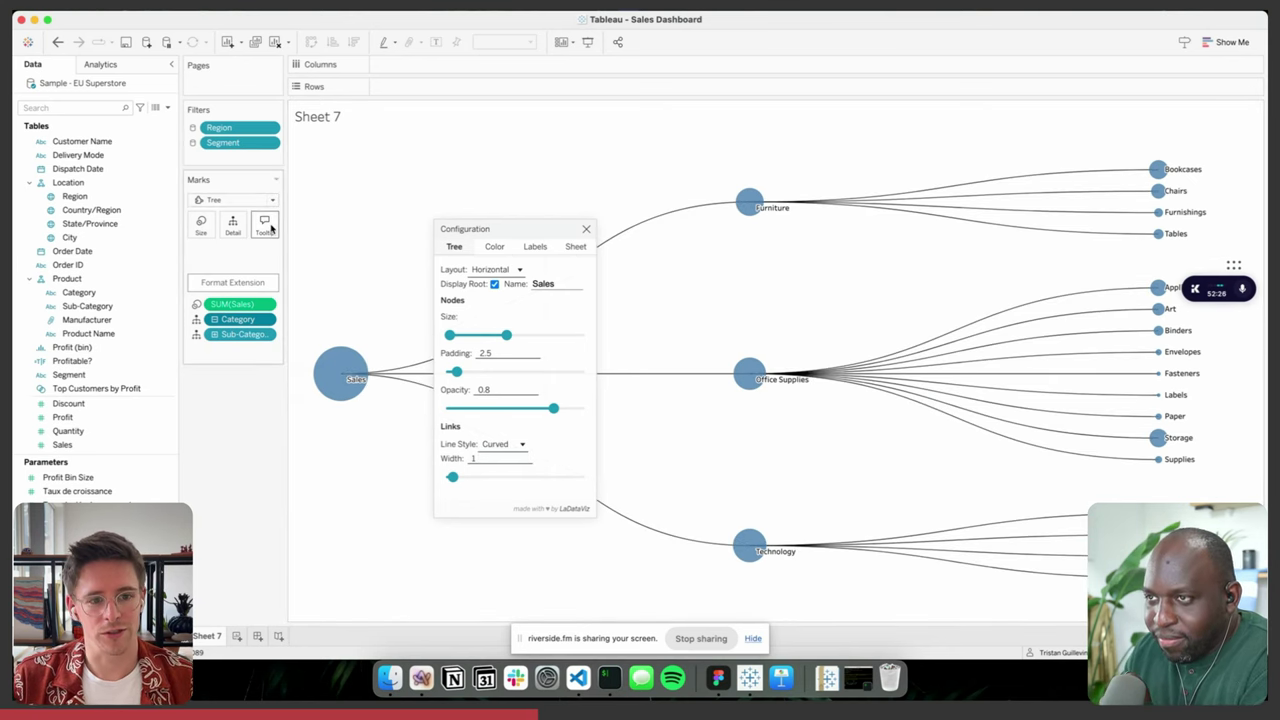
# - Color the tree nodes by Category and move the configuration dialog clear of the Sales root node
pyautogui.click(493, 247)
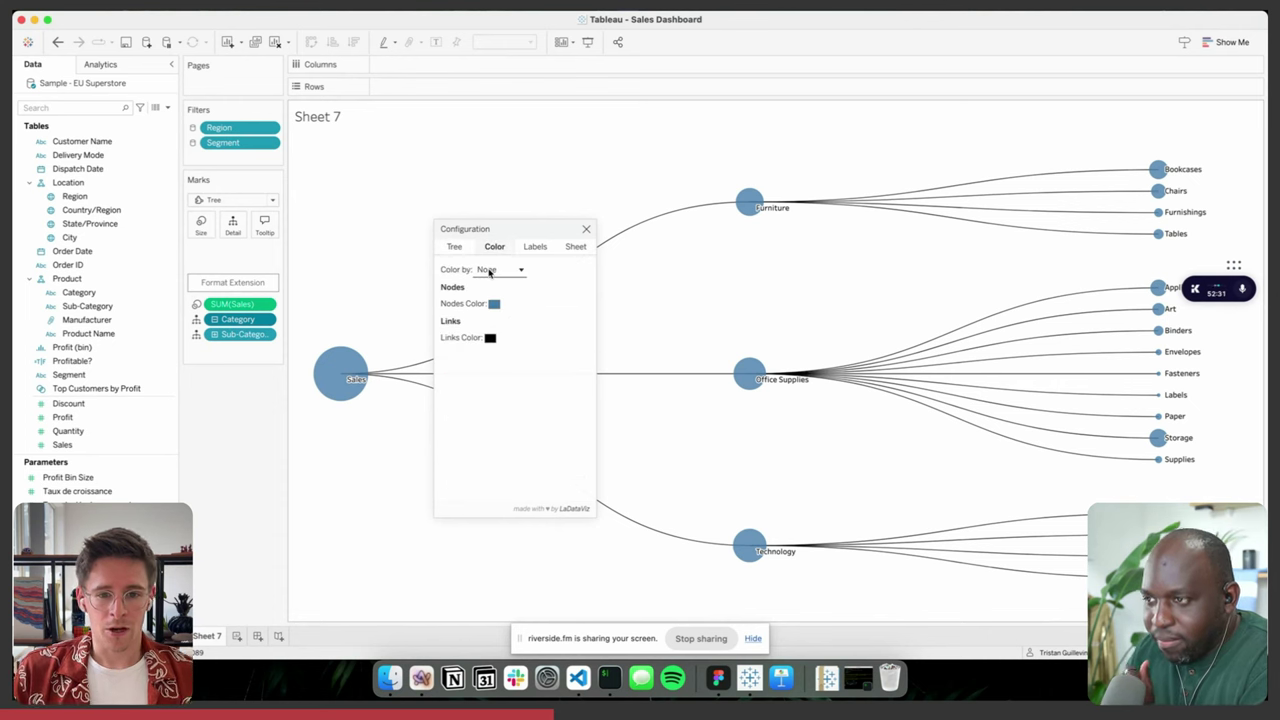
pyautogui.click(489, 270)
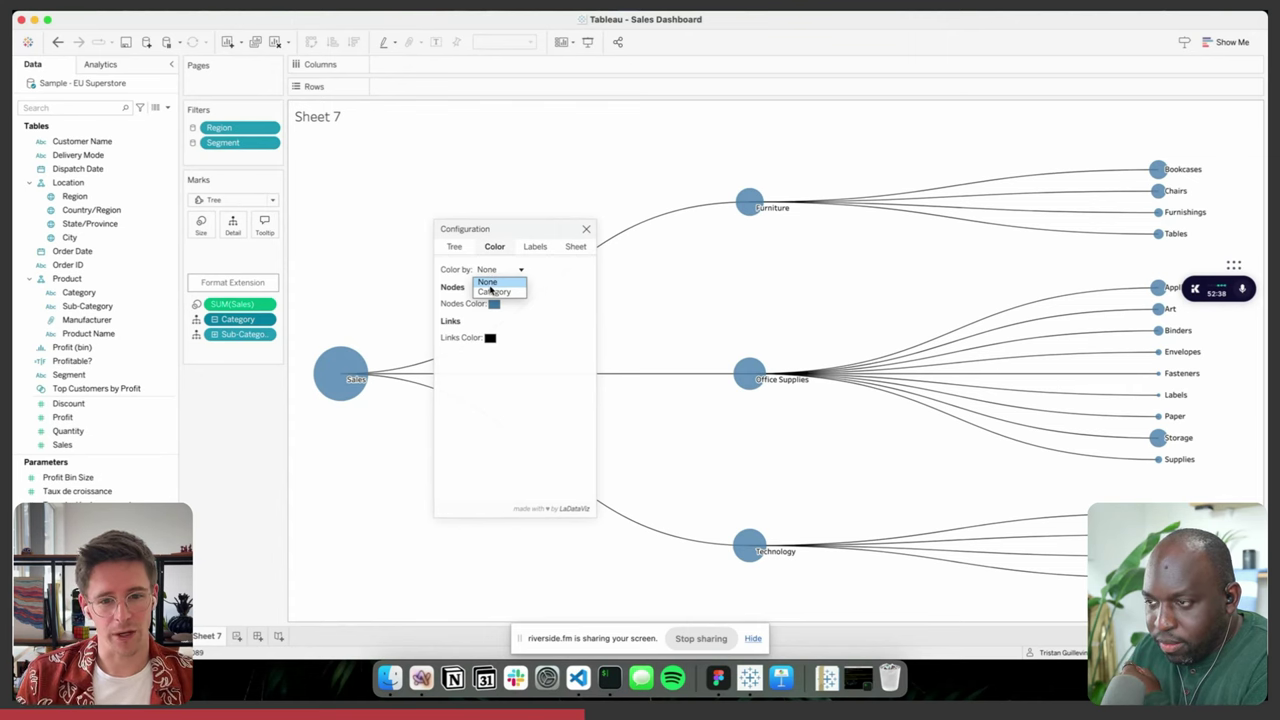
pyautogui.click(492, 291)
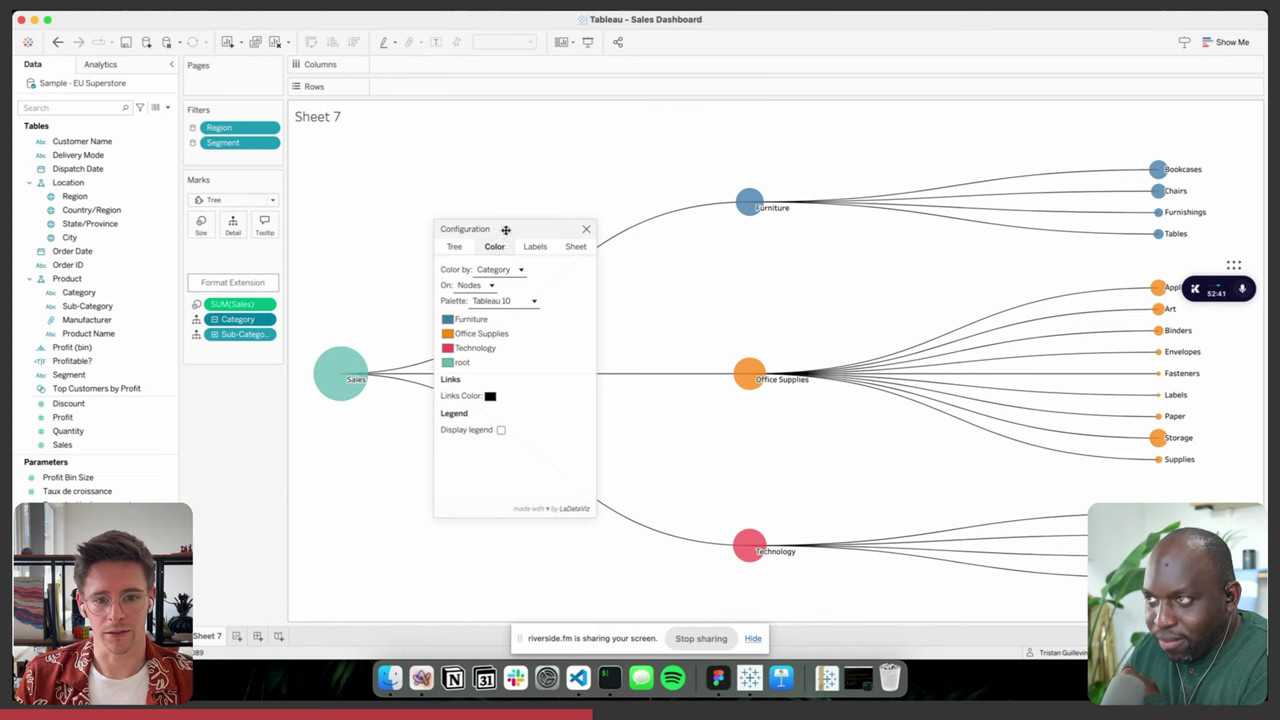
pyautogui.moveTo(510, 227); pyautogui.dragTo(550, 191)
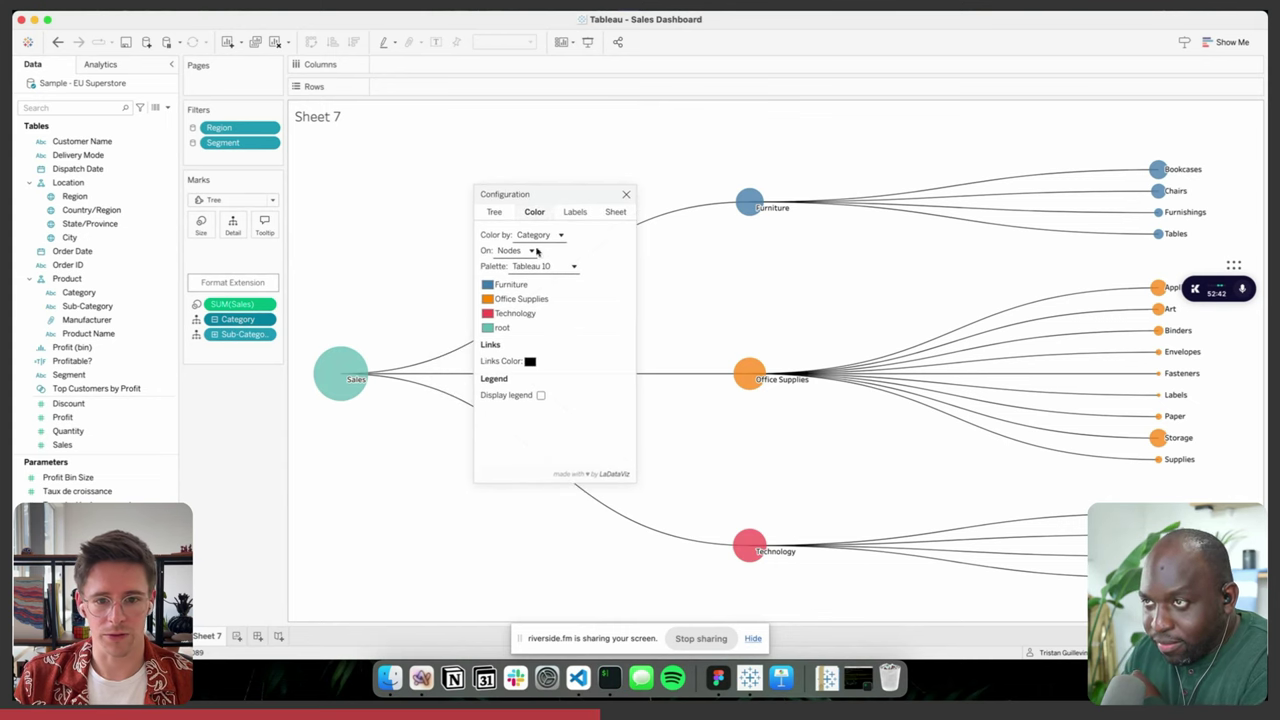
# - Try applying the category colors to both nodes and links, and return to Nodes only
pyautogui.click(520, 252)
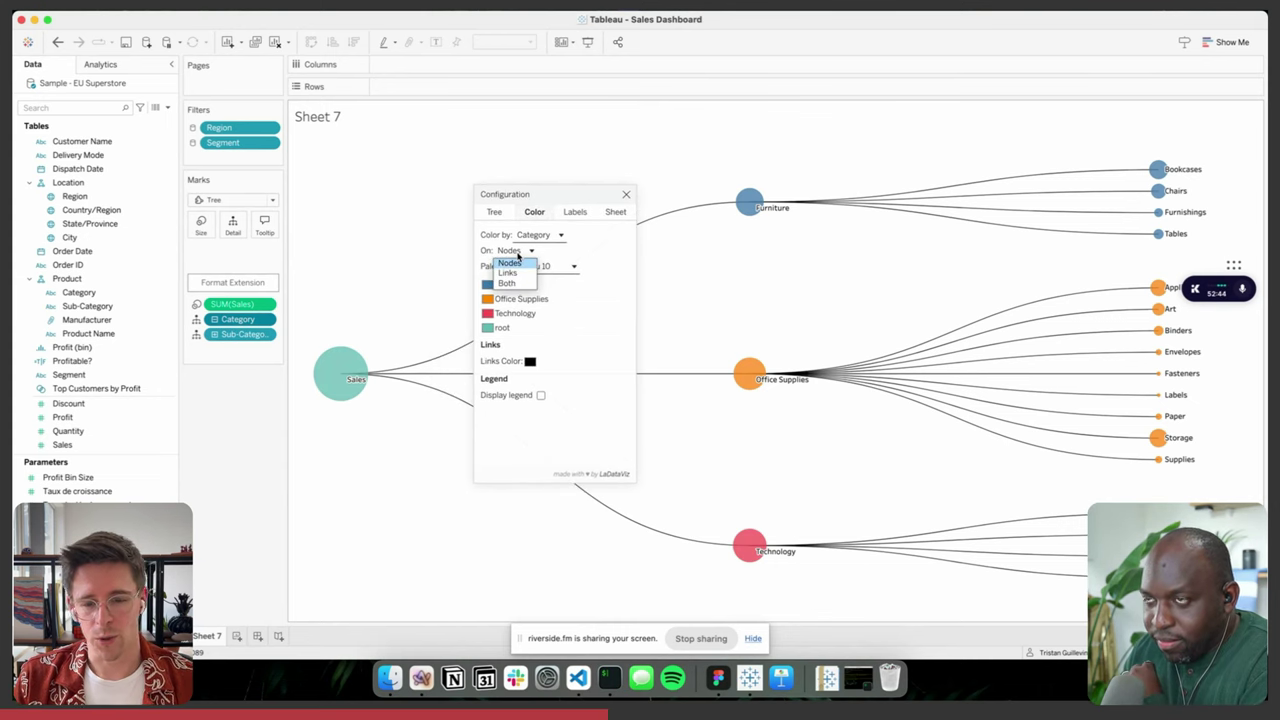
pyautogui.click(507, 283)
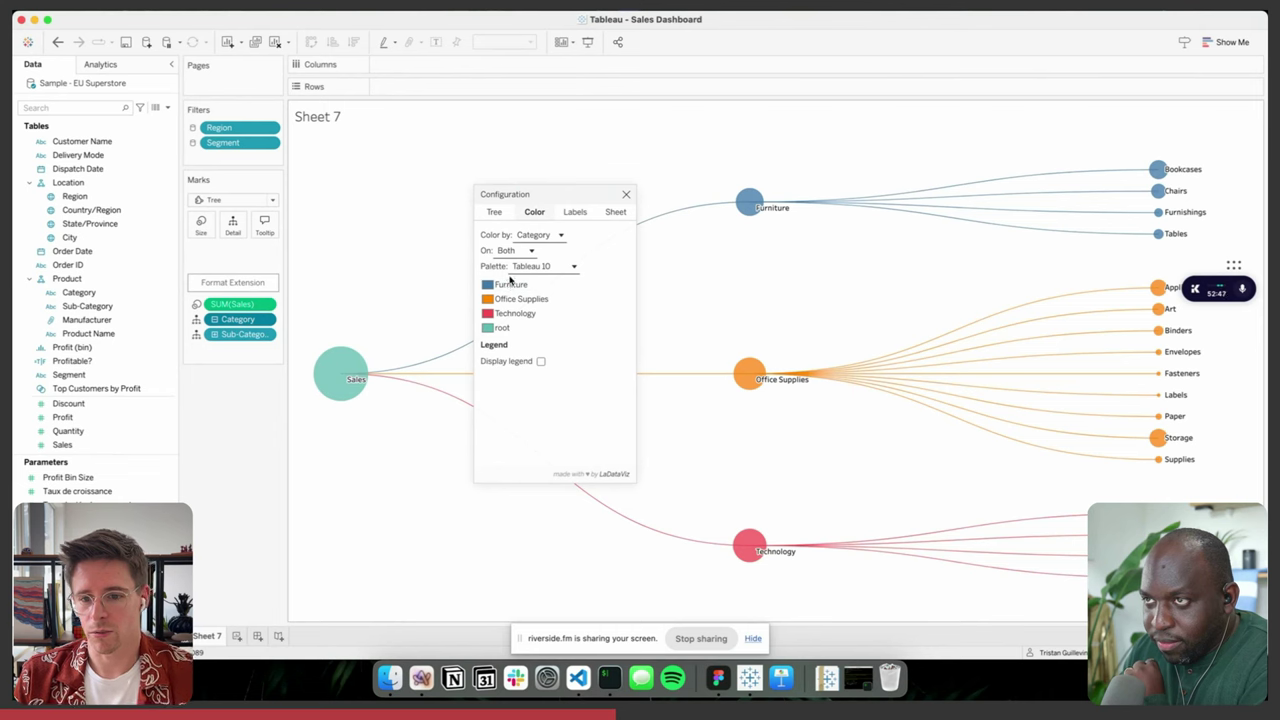
pyautogui.click(530, 250)
pyautogui.click(509, 263)
# - Try the Observable 10 and #Data24 color palettes and settle on Category 10
pyautogui.click(525, 266)
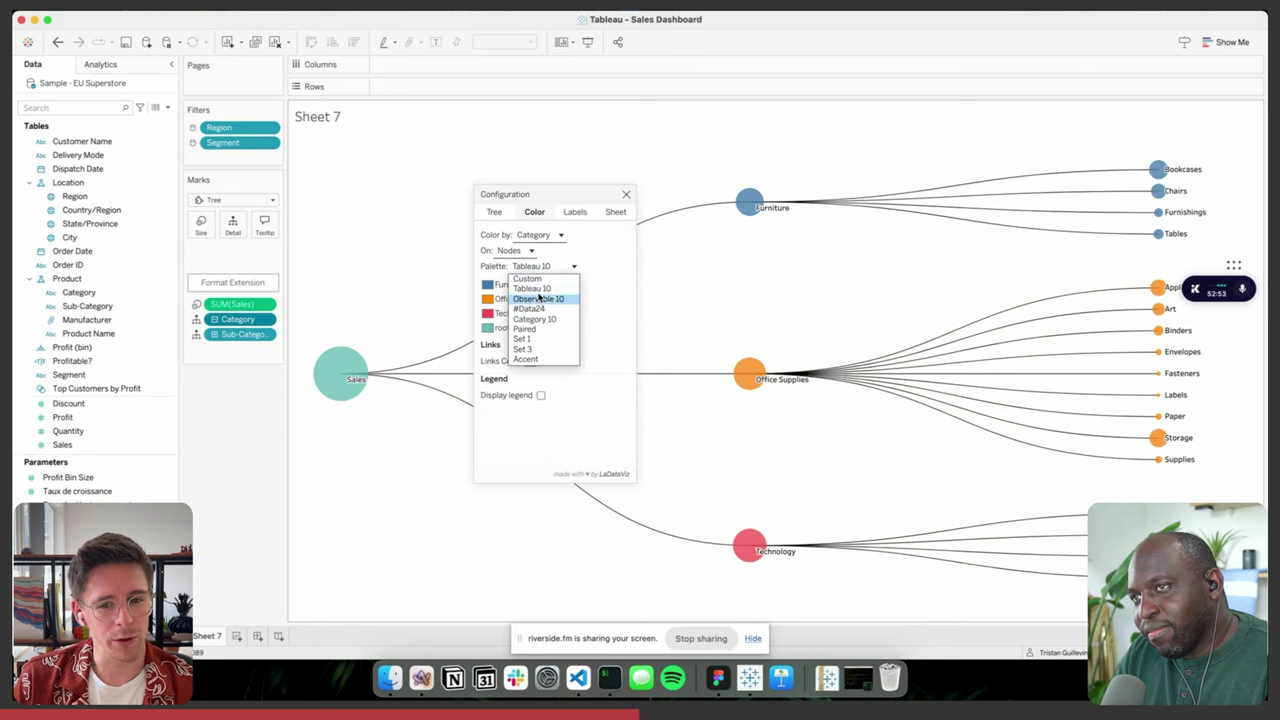
pyautogui.click(540, 298)
pyautogui.click(532, 268)
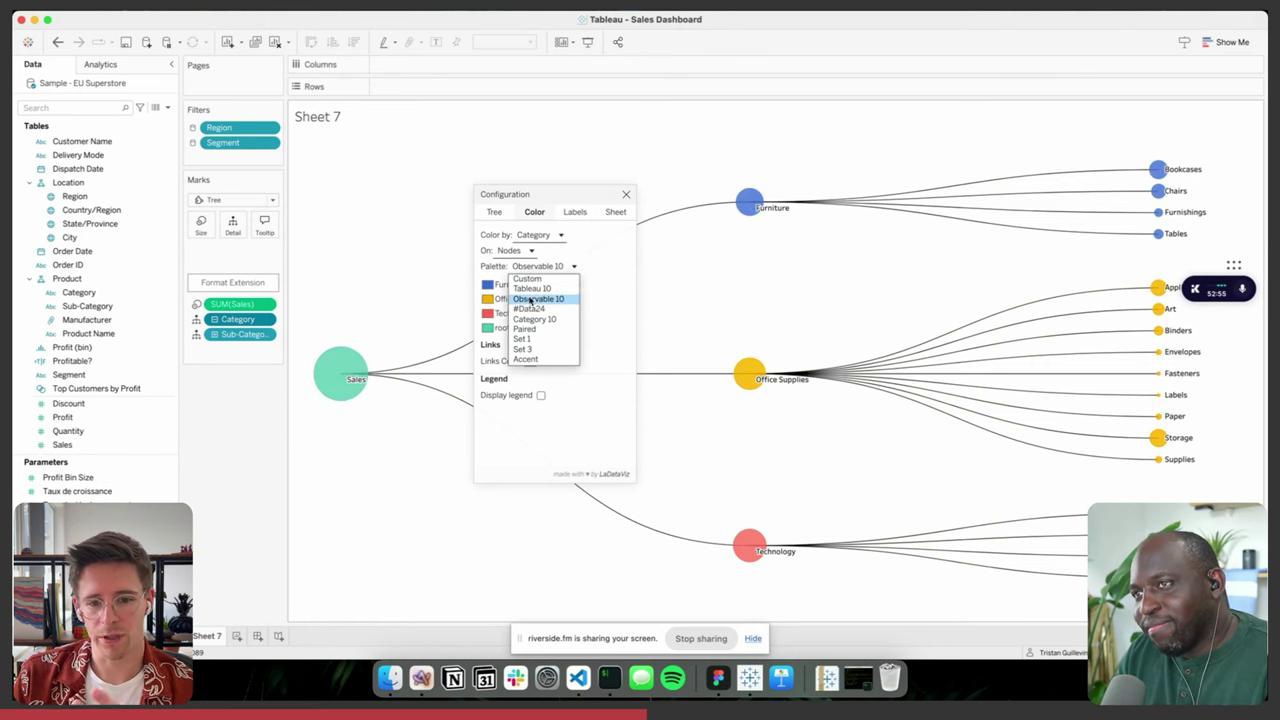
pyautogui.click(530, 308)
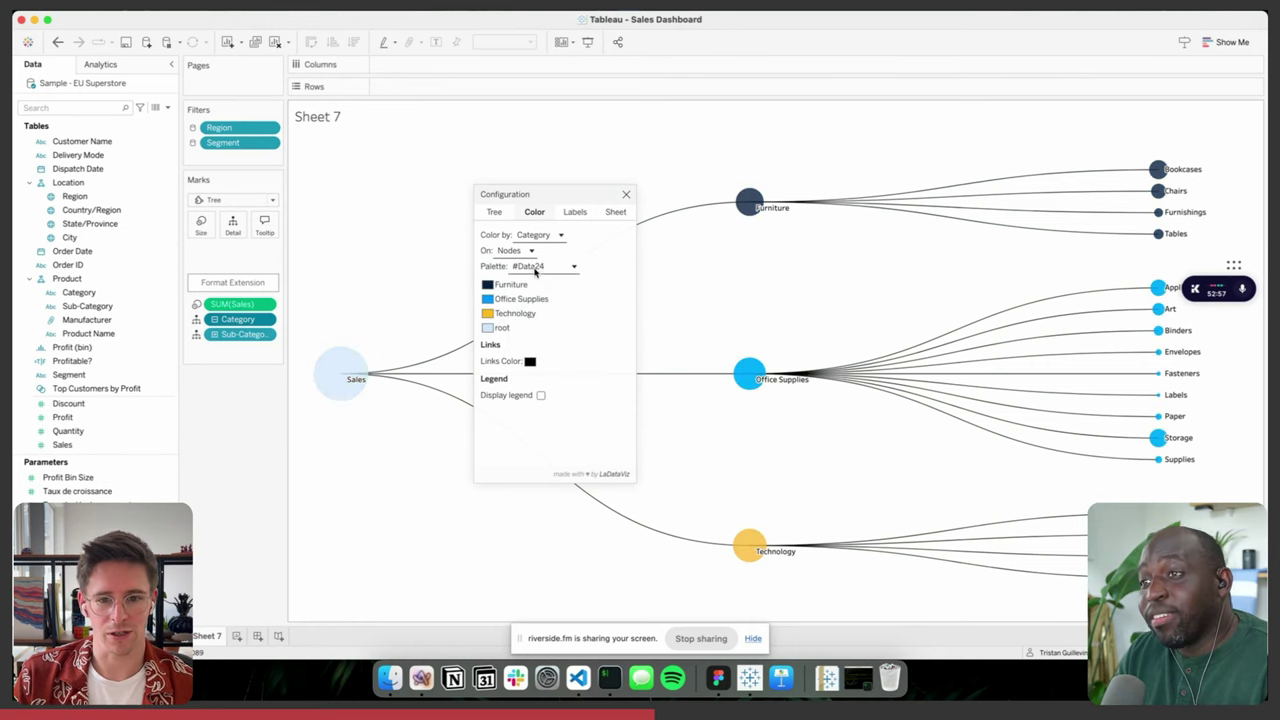
pyautogui.click(535, 270)
pyautogui.click(534, 318)
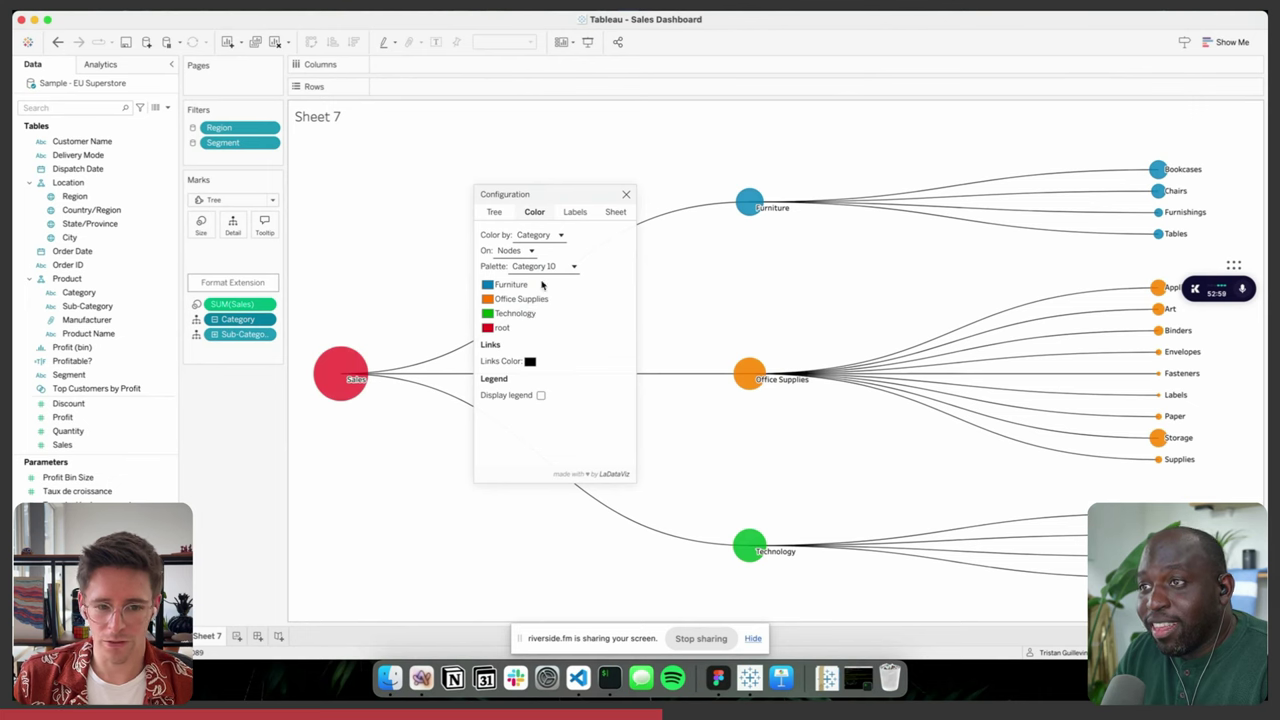
pyautogui.click(545, 268)
pyautogui.click(545, 270)
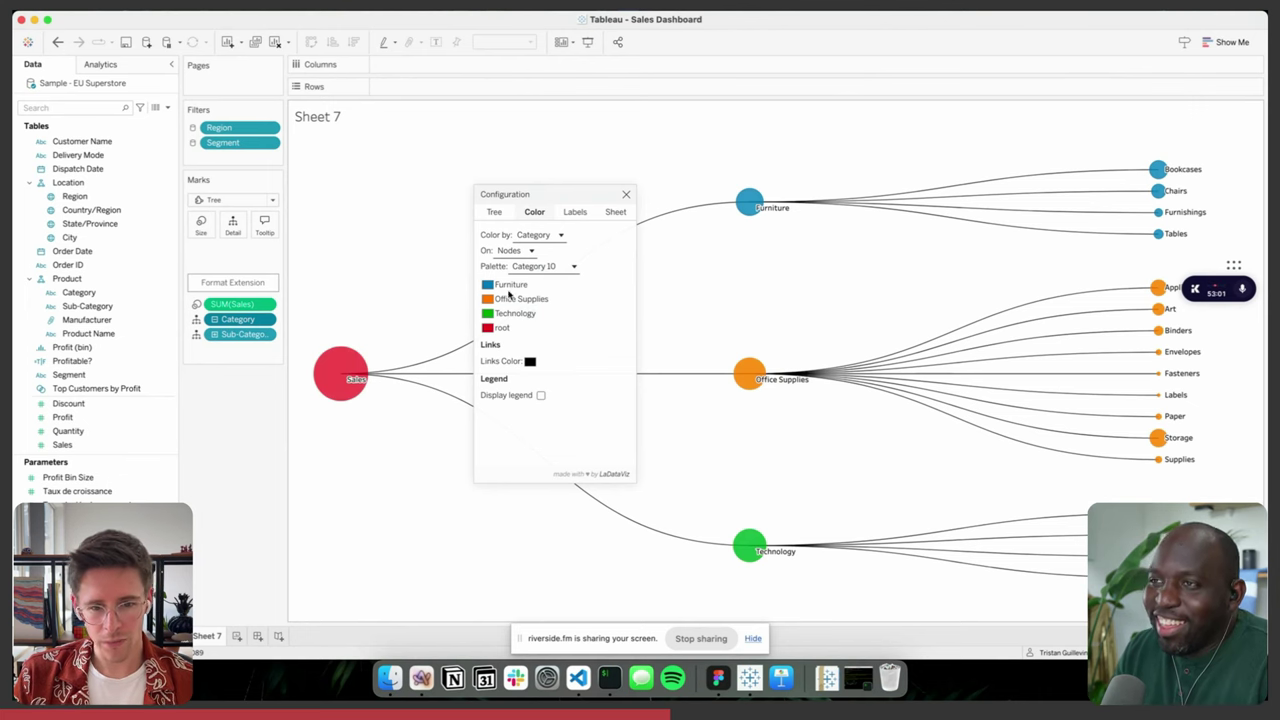
# - Assign custom category colors: red (#ff0000) for Furniture and black for Office Supplies
pyautogui.click(487, 285)
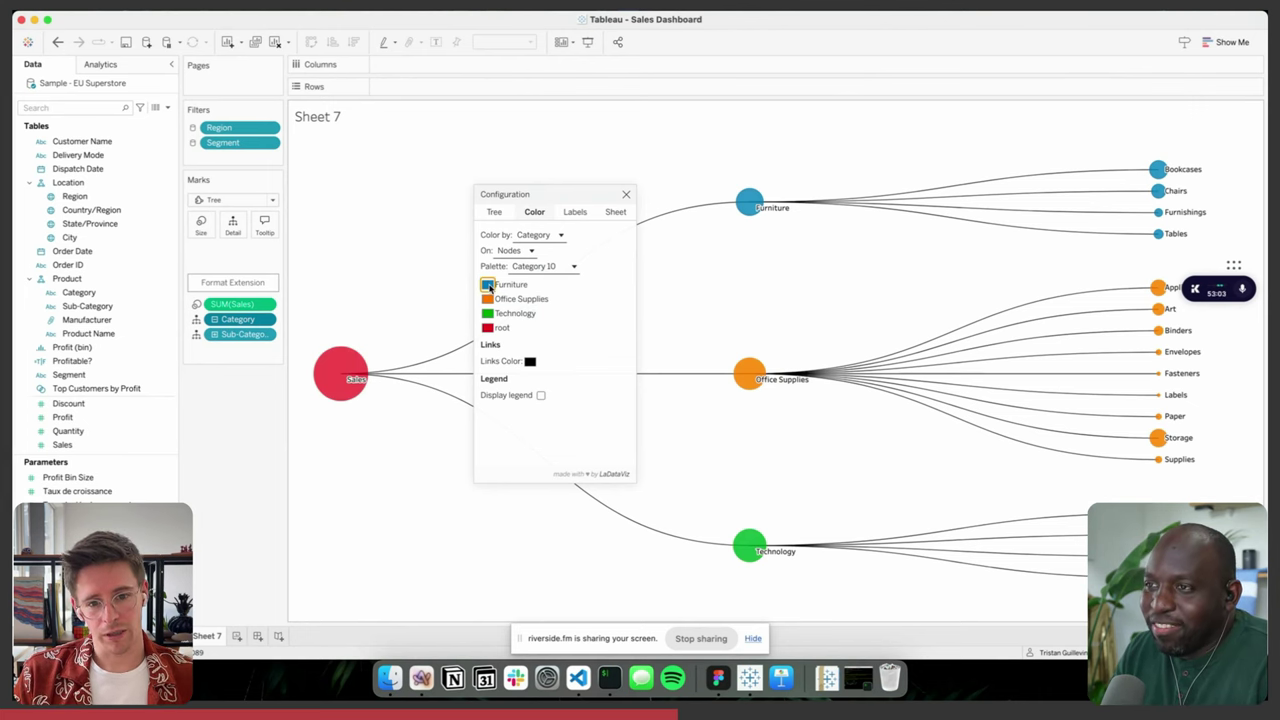
pyautogui.doubleClick(490, 264)
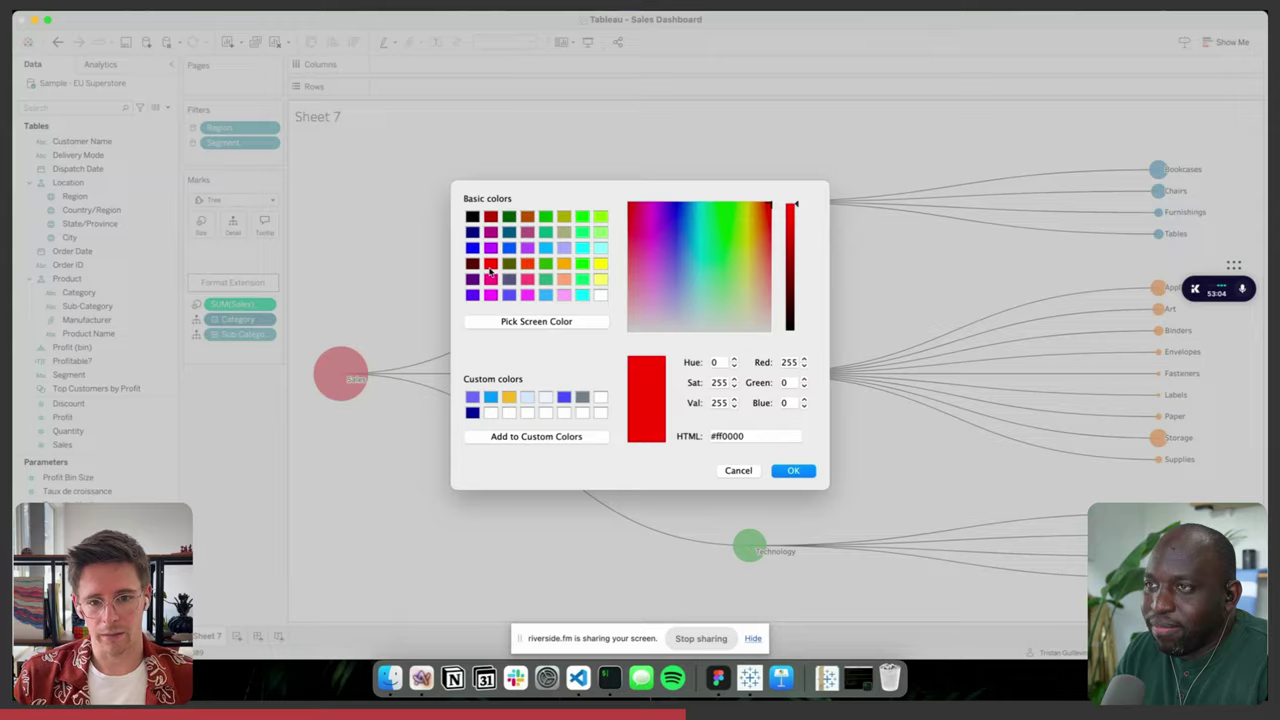
pyautogui.click(492, 297)
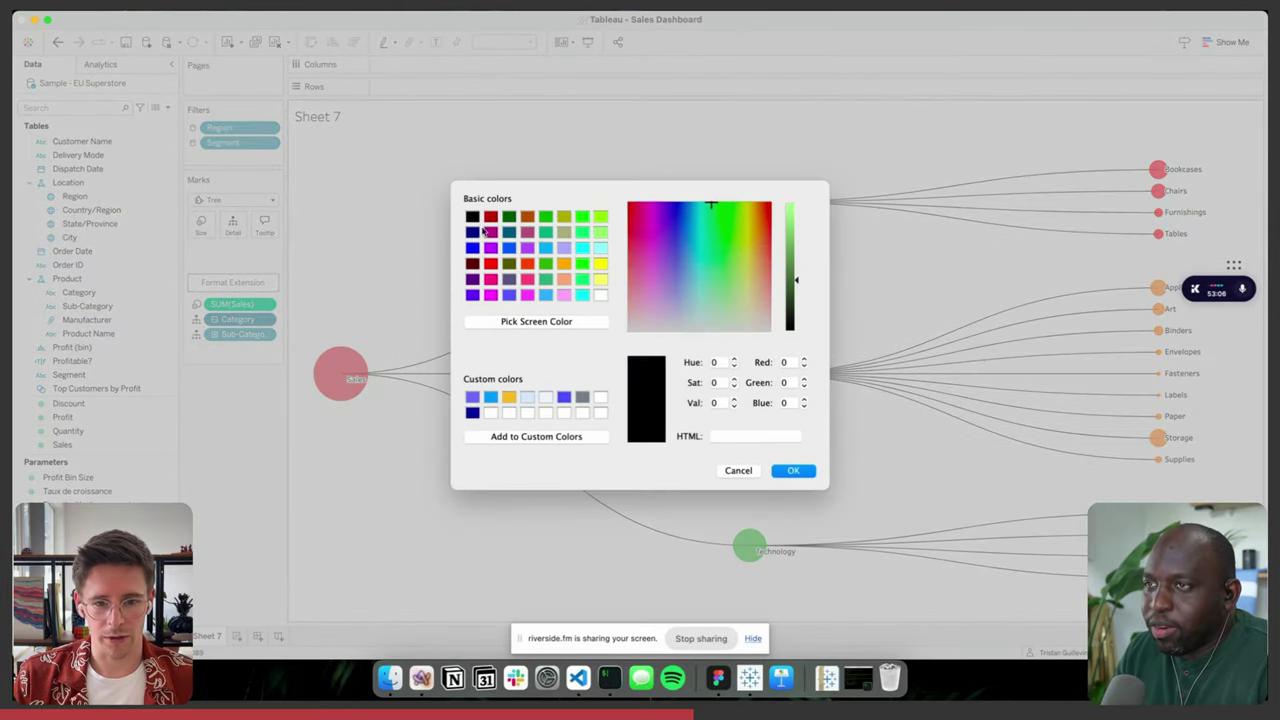
pyautogui.doubleClick(478, 218)
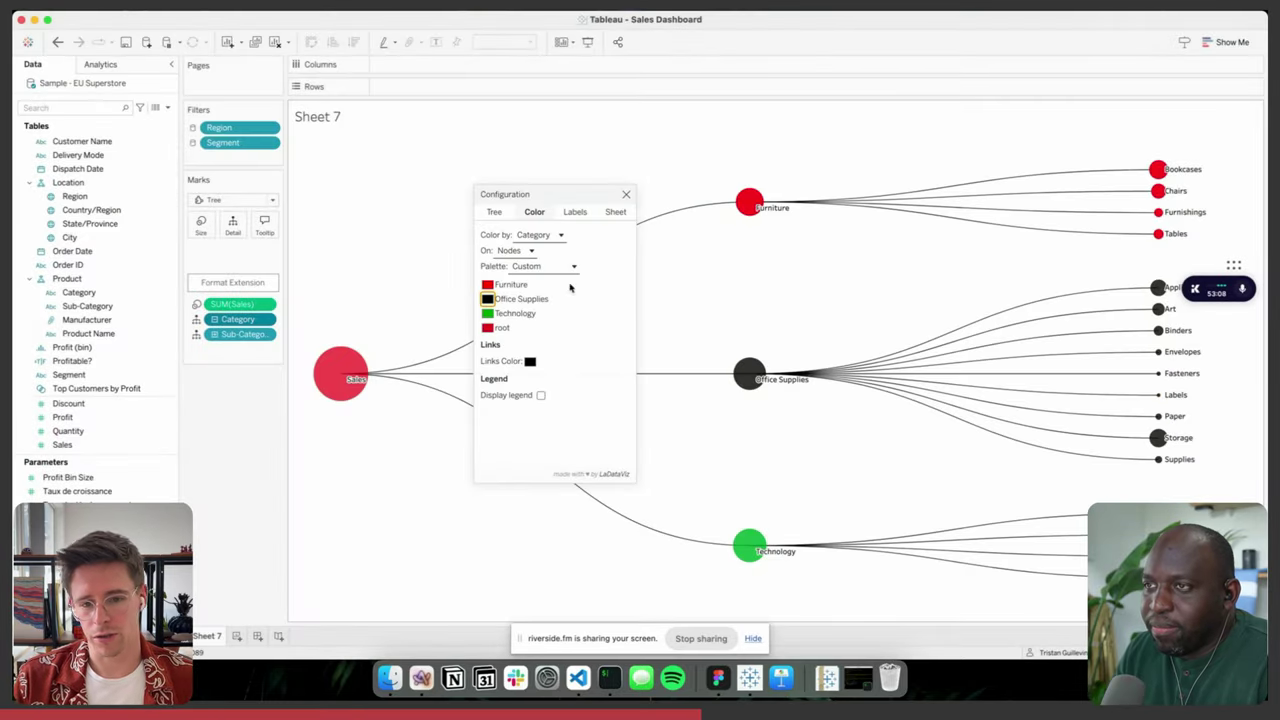
# - Display the category color legend and hide it again
pyautogui.click(540, 395)
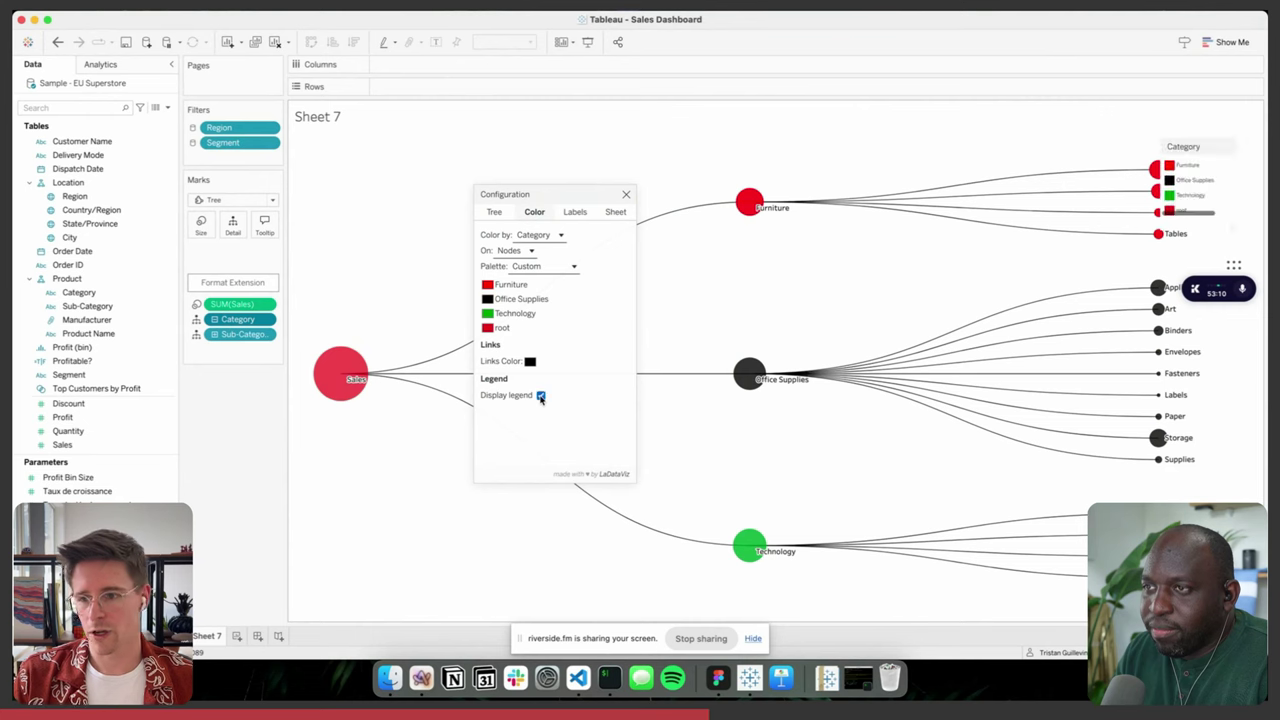
pyautogui.click(540, 395)
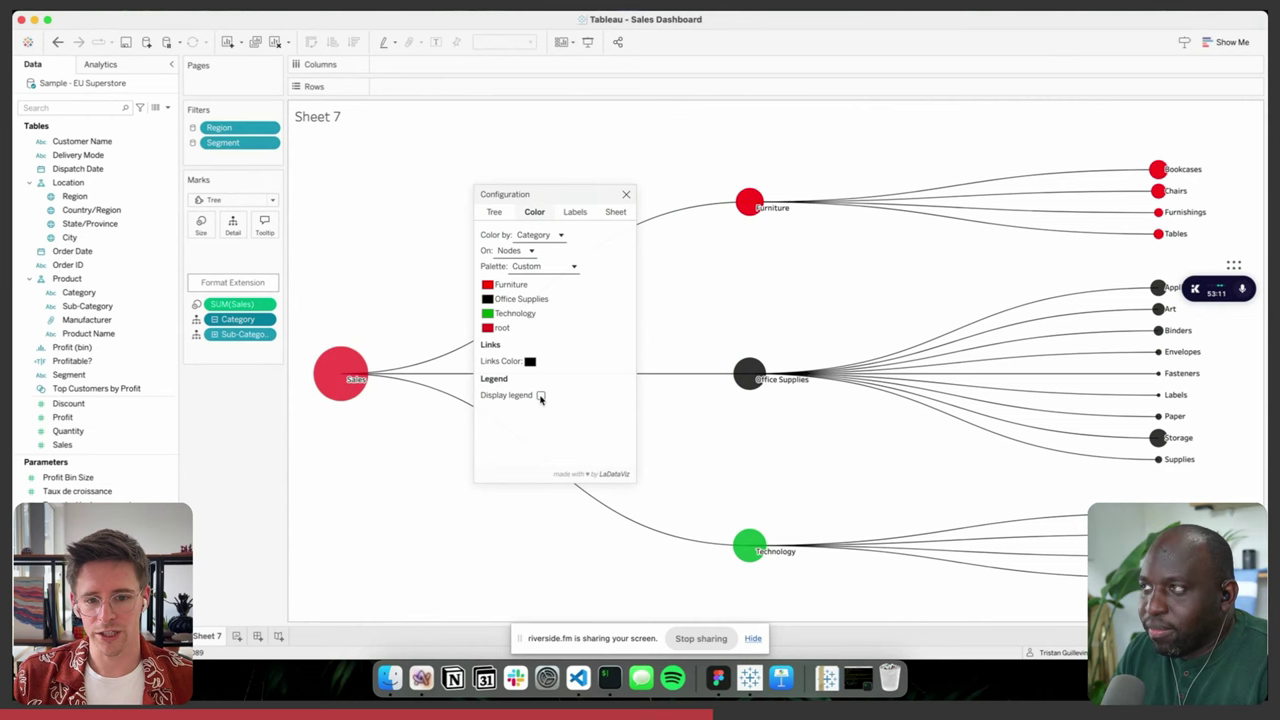
# - Try the sheet without Fit Width and Fit Height, at a height of 610, and turn both fit options back on
pyautogui.click(578, 212)
pyautogui.click(613, 213)
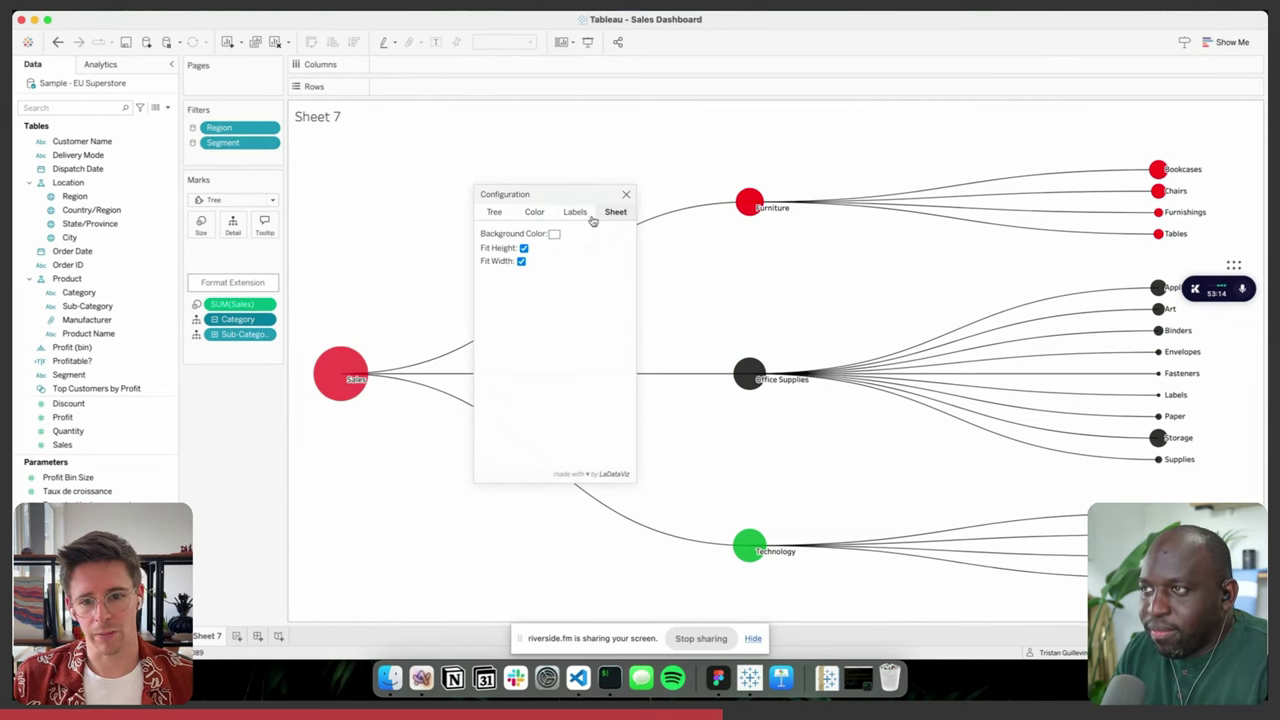
pyautogui.click(521, 260)
pyautogui.click(523, 247)
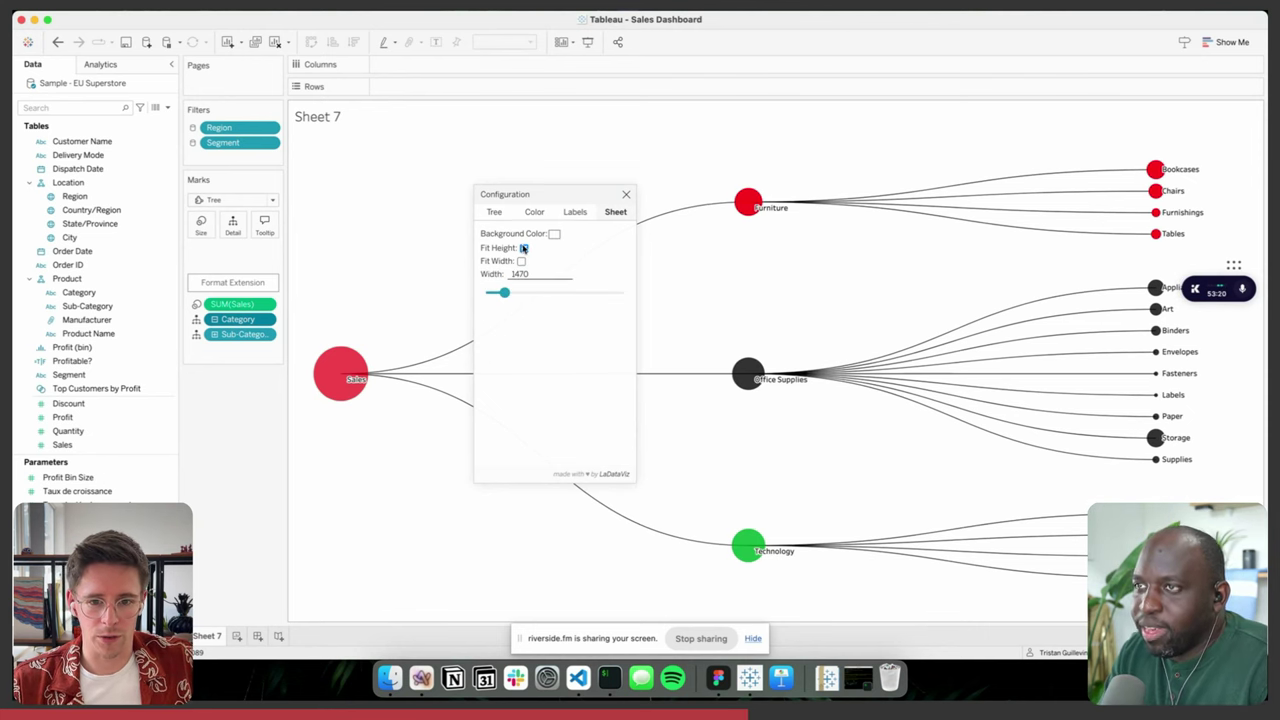
pyautogui.moveTo(495, 281)
pyautogui.mouseDown()
pyautogui.moveTo(521, 281)
pyautogui.moveTo(491, 280)
pyautogui.mouseUp()
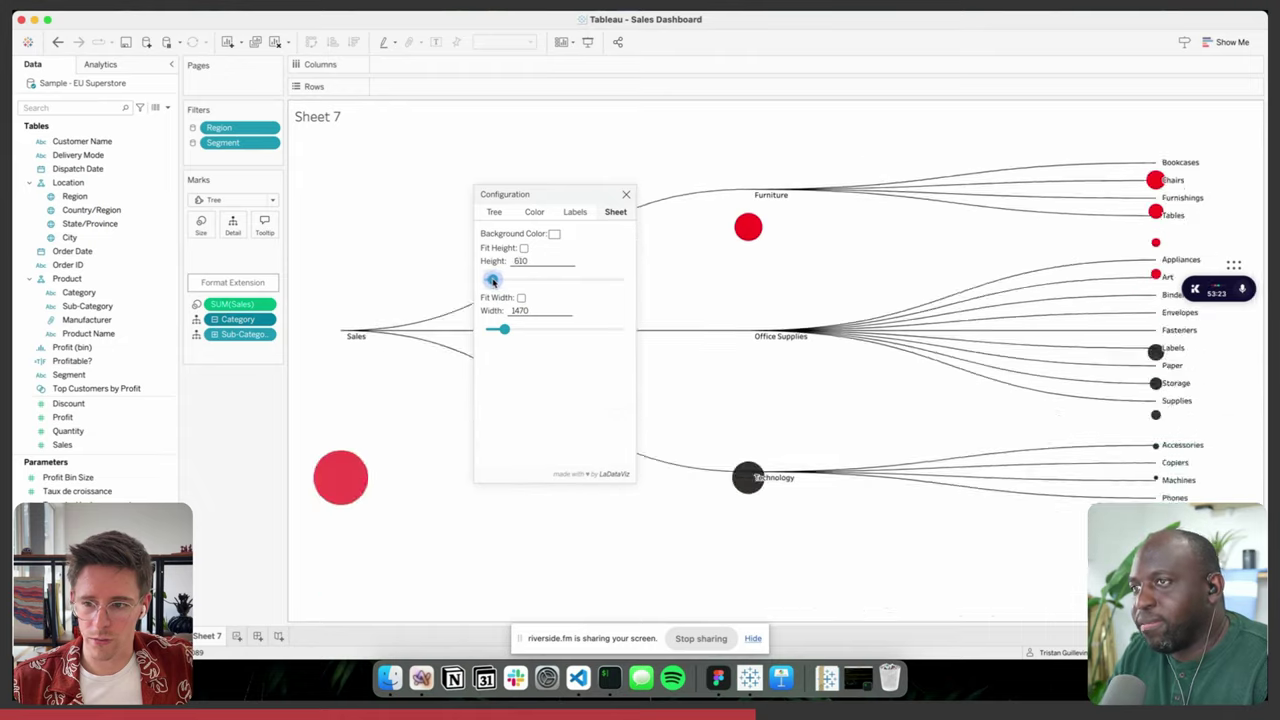
pyautogui.click(523, 247)
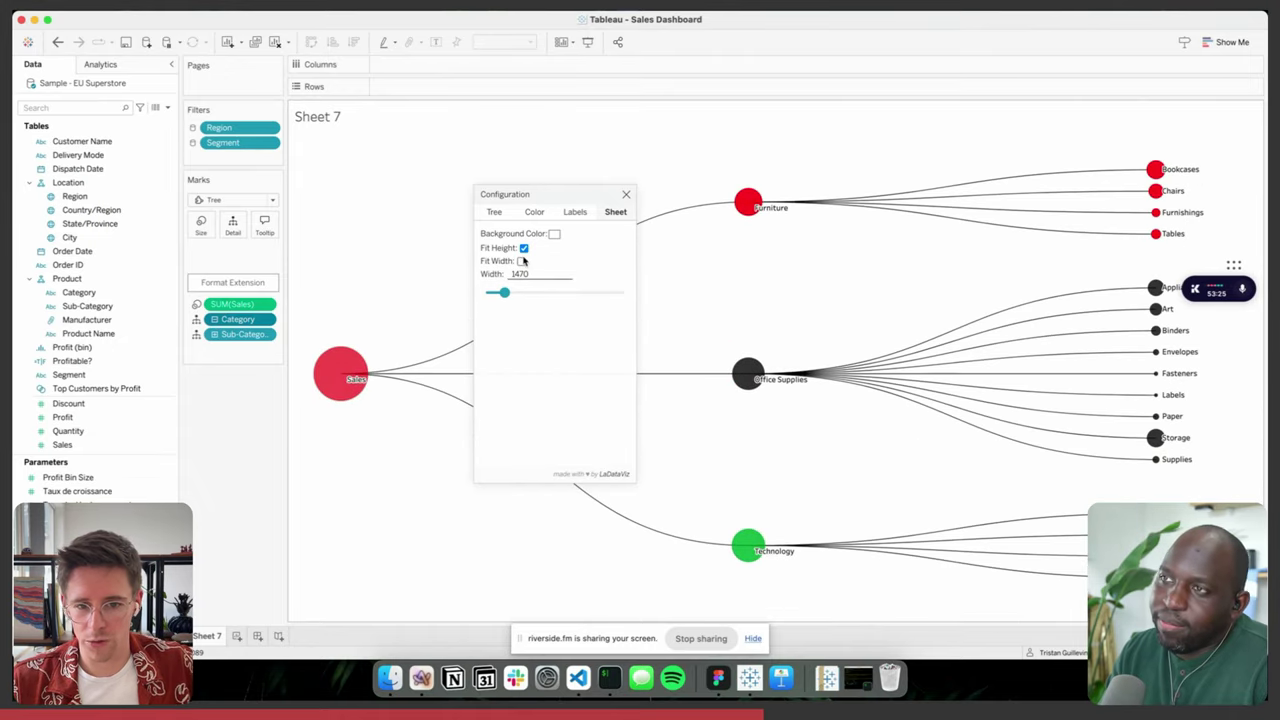
pyautogui.click(521, 260)
# - Try the pale blue background color #eff4fe for the sheet and restore white
pyautogui.click(555, 235)
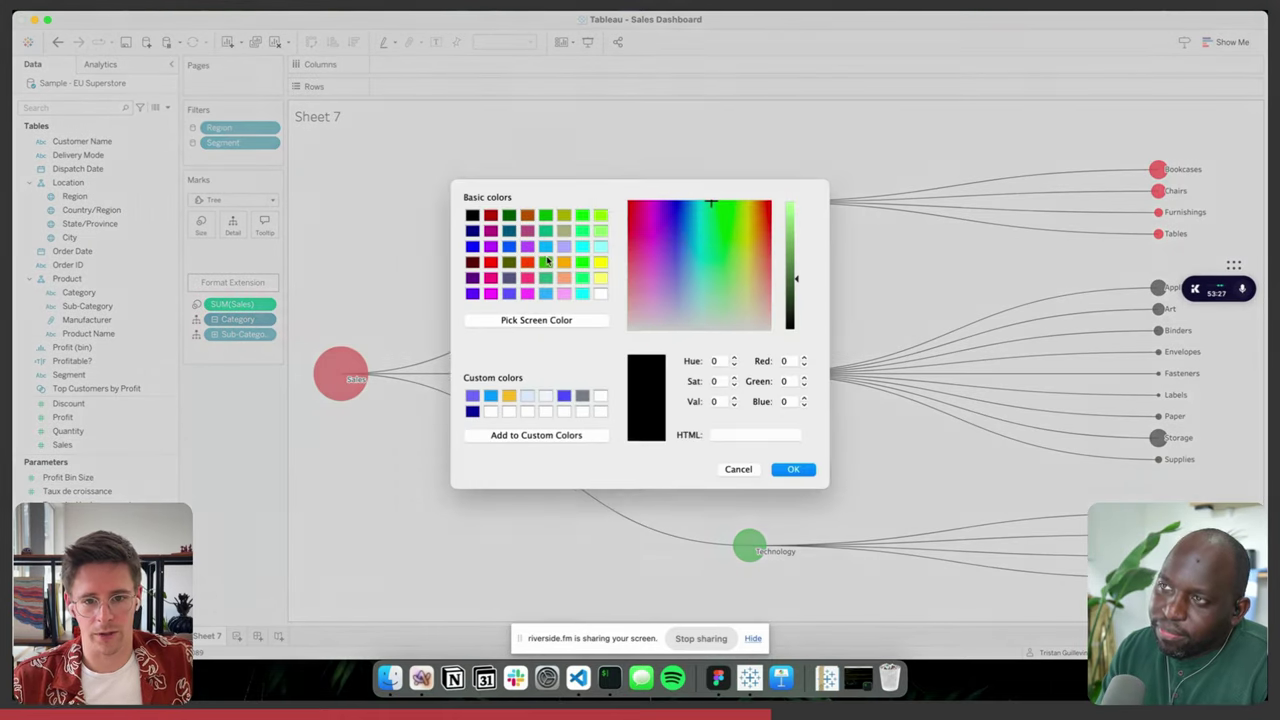
pyautogui.click(546, 398)
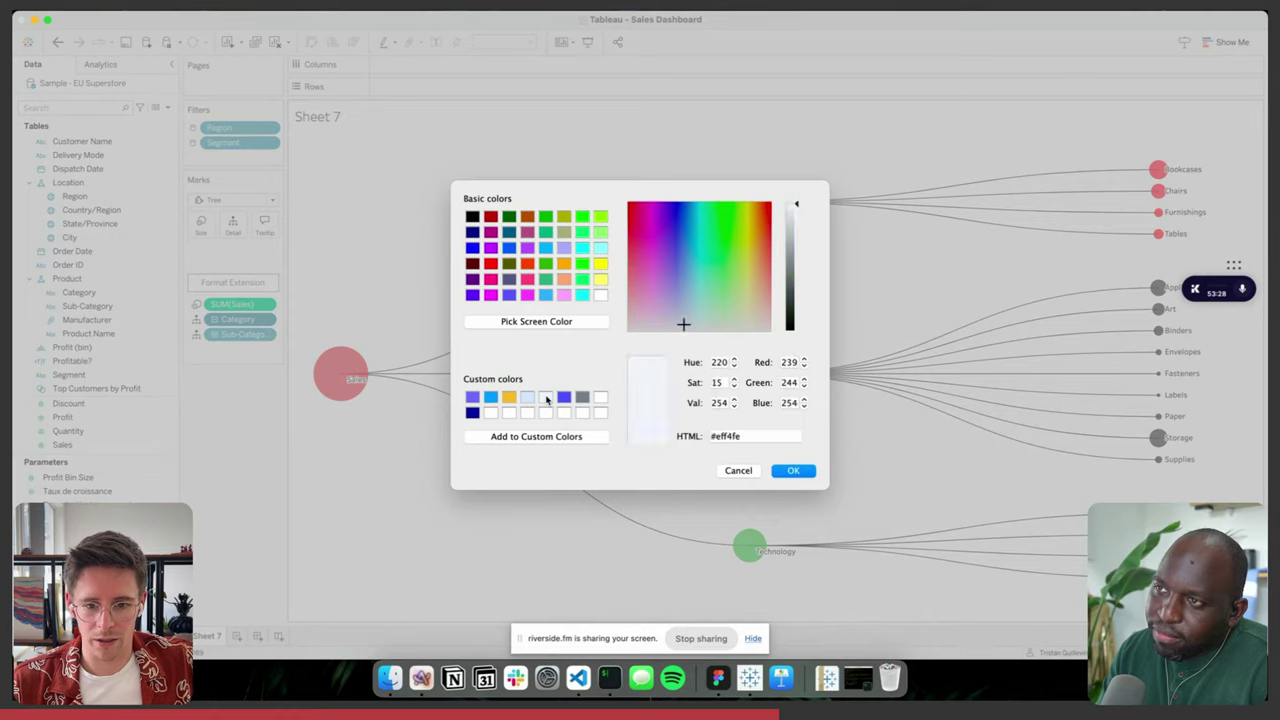
pyautogui.press('Return')
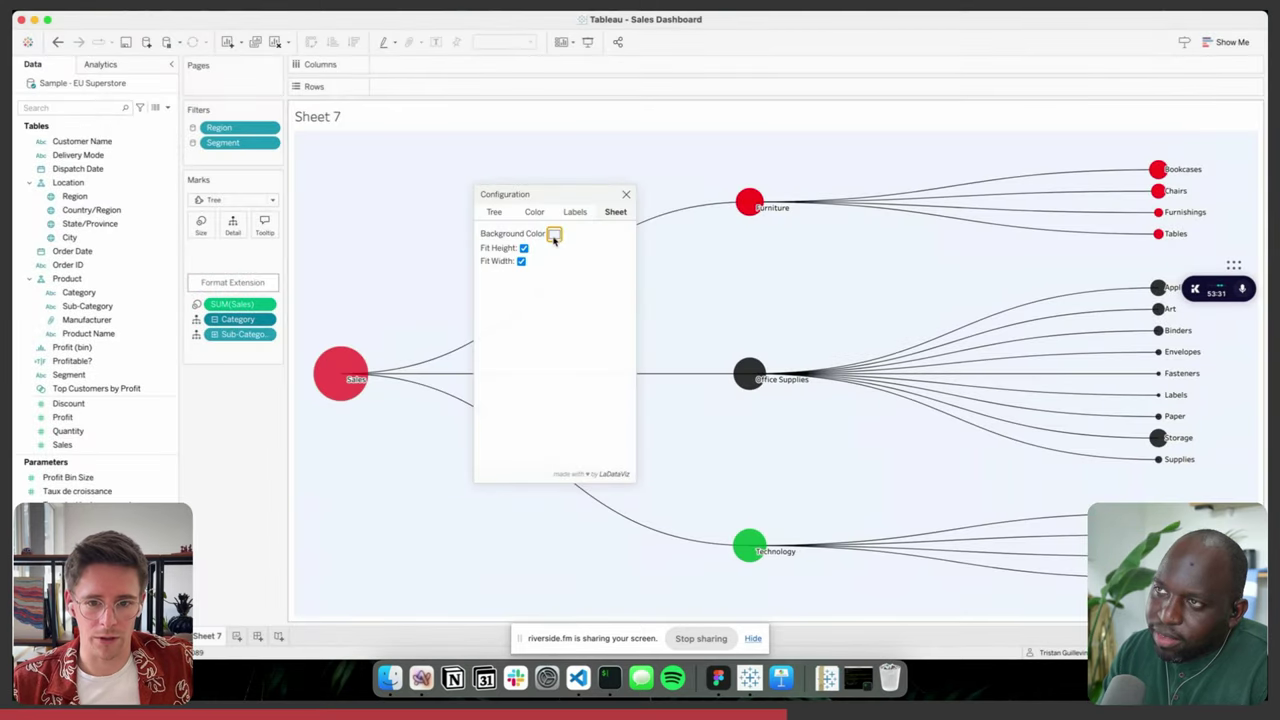
pyautogui.click(555, 235)
pyautogui.press('Return')
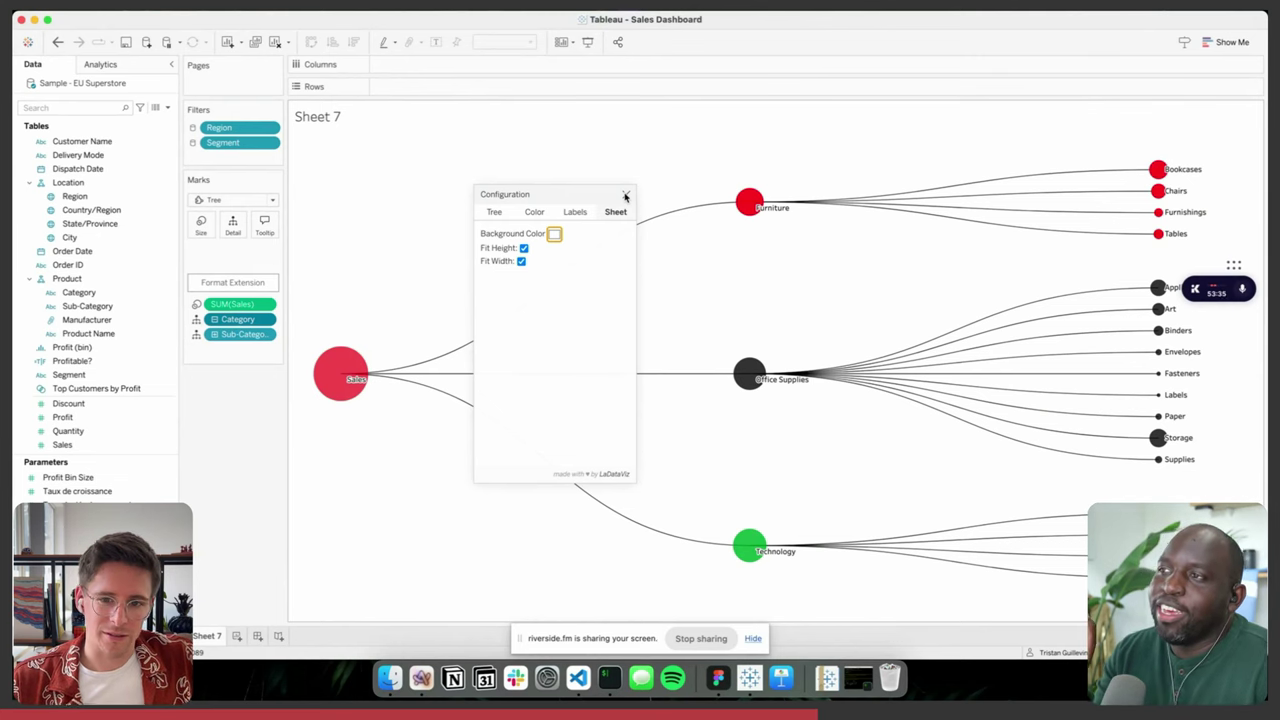
# - Format the labels with stroke width 5.5, font size 15.5 and colors matching their nodes
pyautogui.click(570, 212)
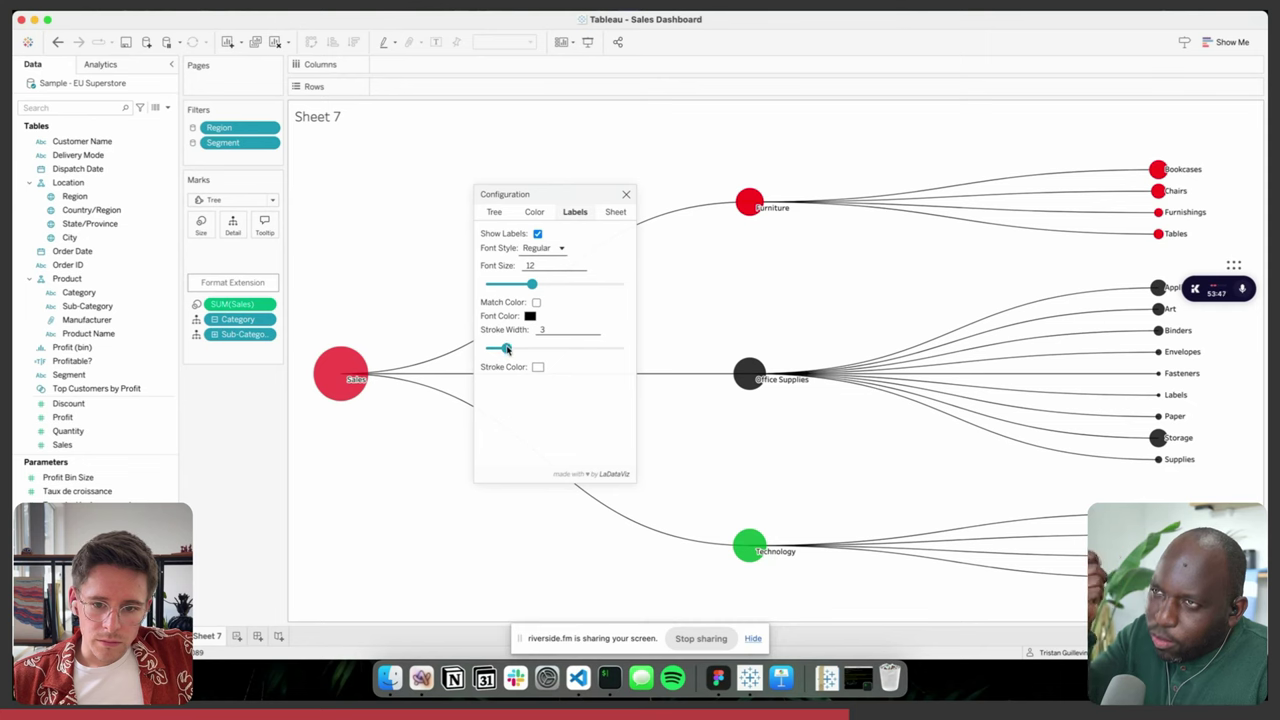
pyautogui.moveTo(507, 348); pyautogui.dragTo(523, 348)
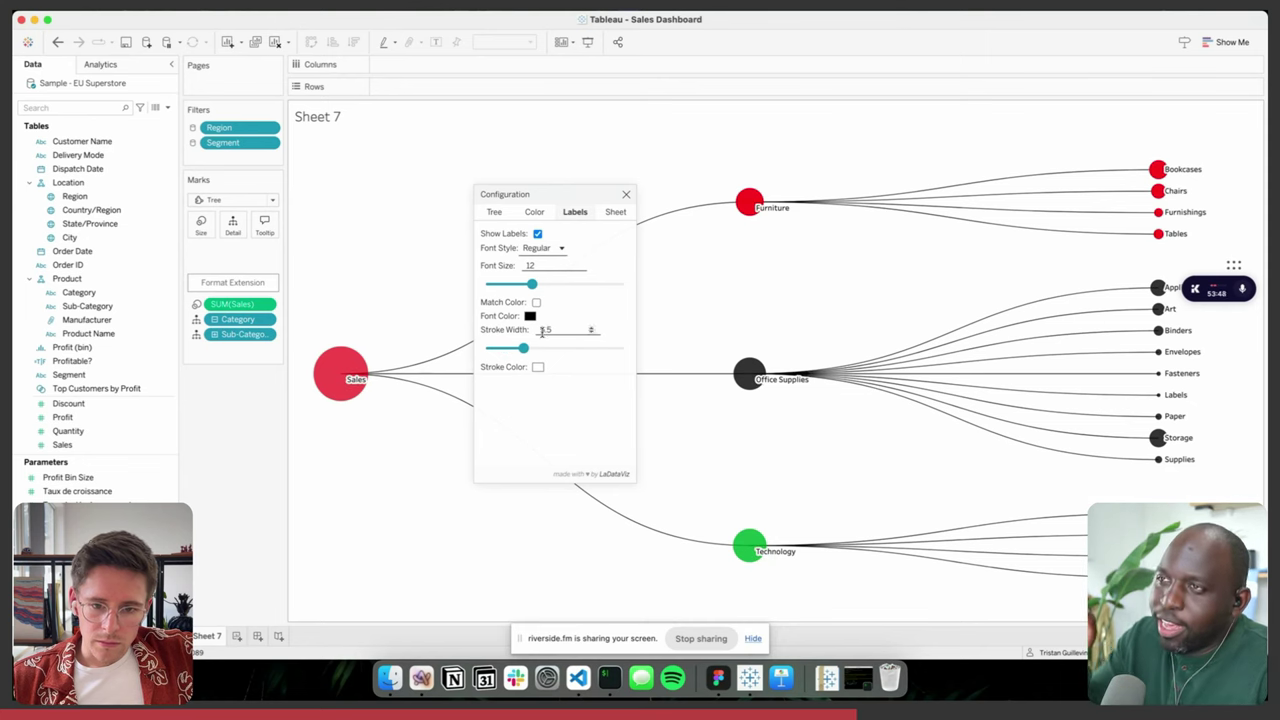
pyautogui.moveTo(531, 284); pyautogui.dragTo(575, 287)
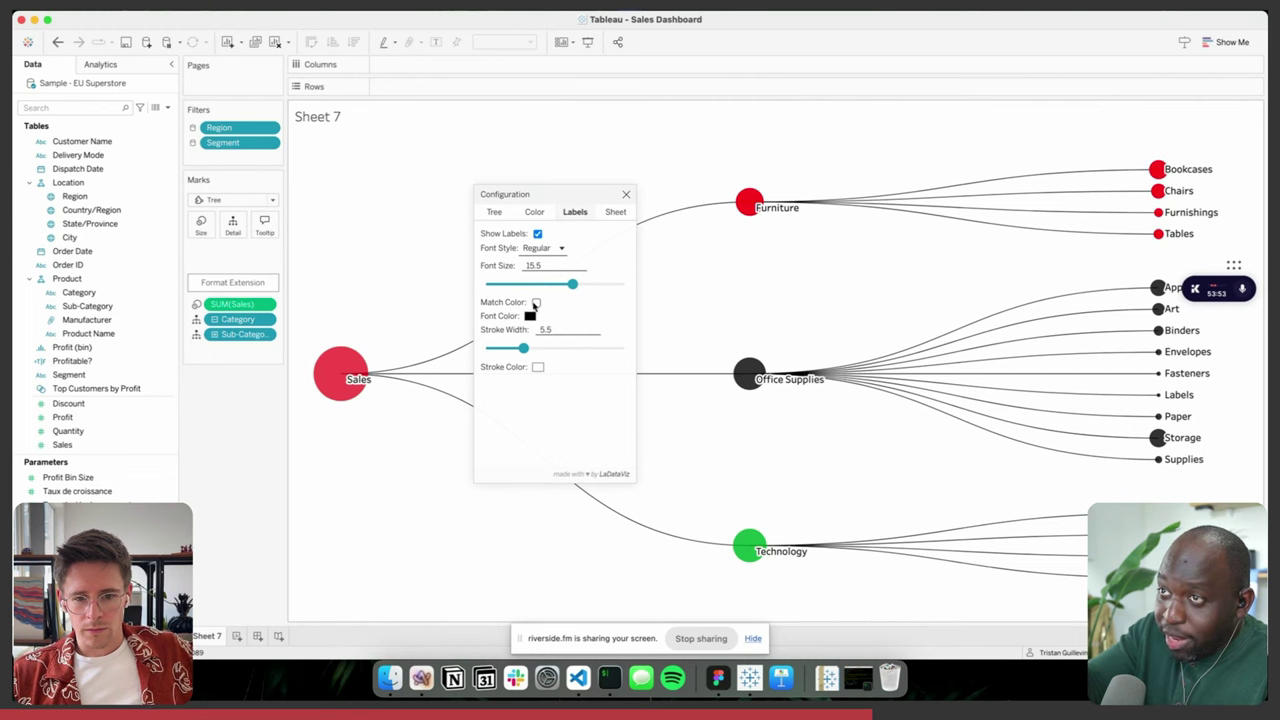
pyautogui.click(536, 302)
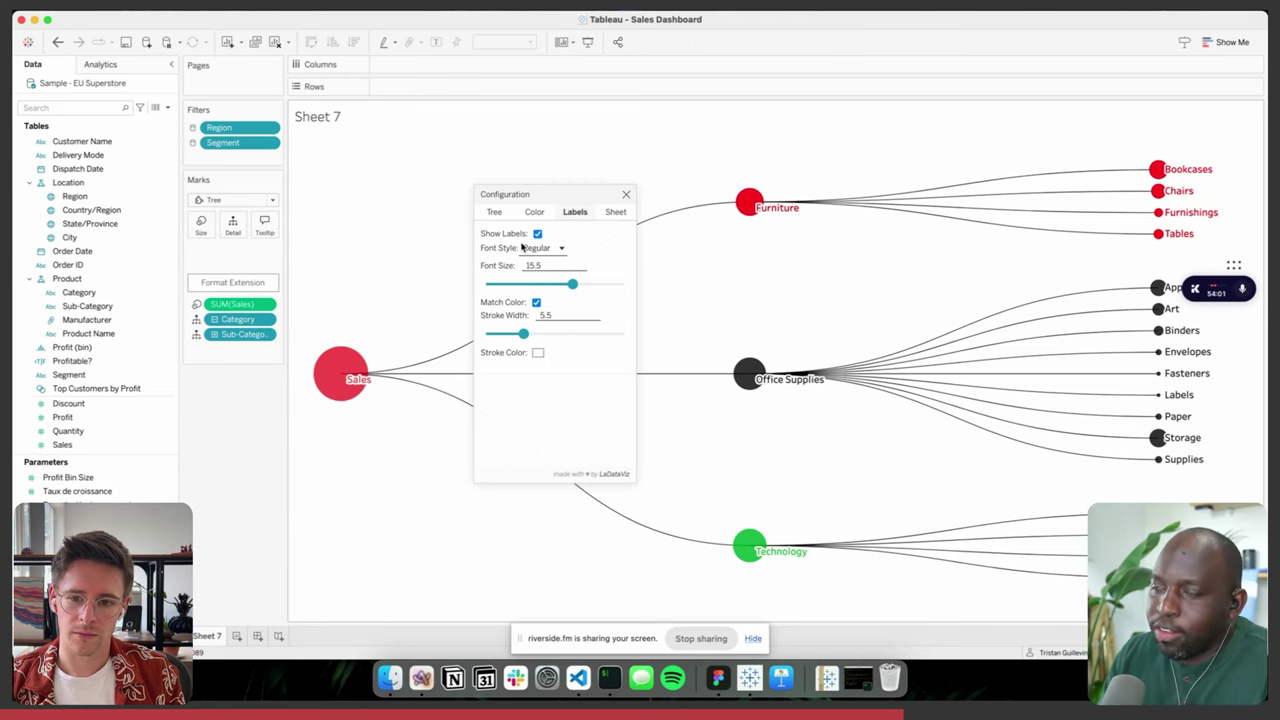
# - Increase the label stroke width to 6
pyautogui.click(533, 212)
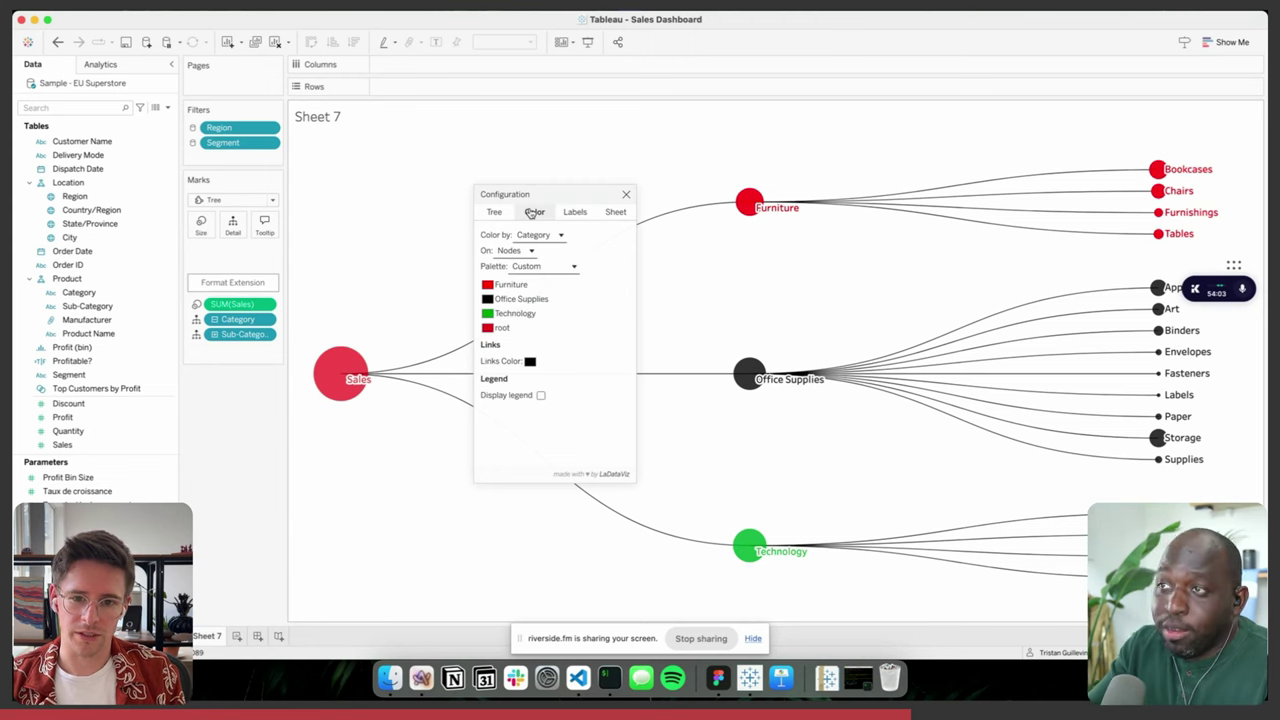
pyautogui.click(580, 215)
pyautogui.moveTo(523, 333)
pyautogui.mouseDown()
pyautogui.moveTo(486, 334)
pyautogui.moveTo(527, 331)
pyautogui.mouseUp()
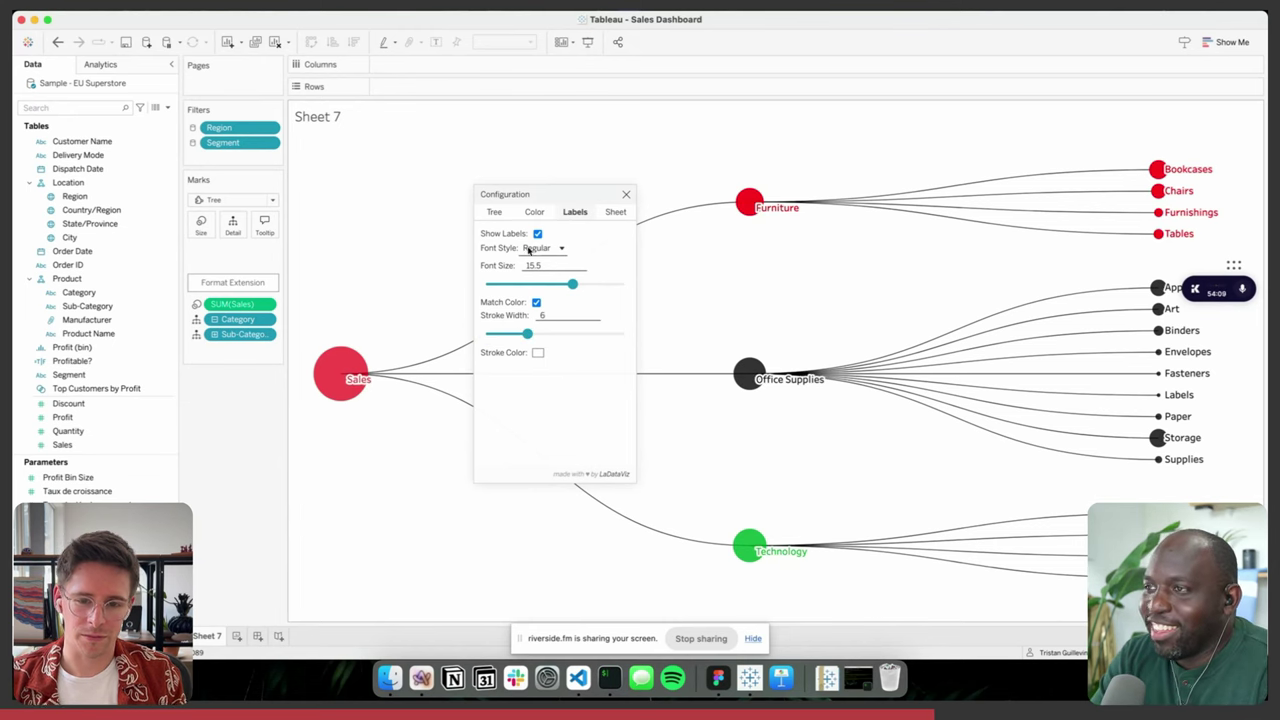
# - Reduce the opacity of the tree nodes to 0.6
pyautogui.click(530, 212)
pyautogui.click(498, 216)
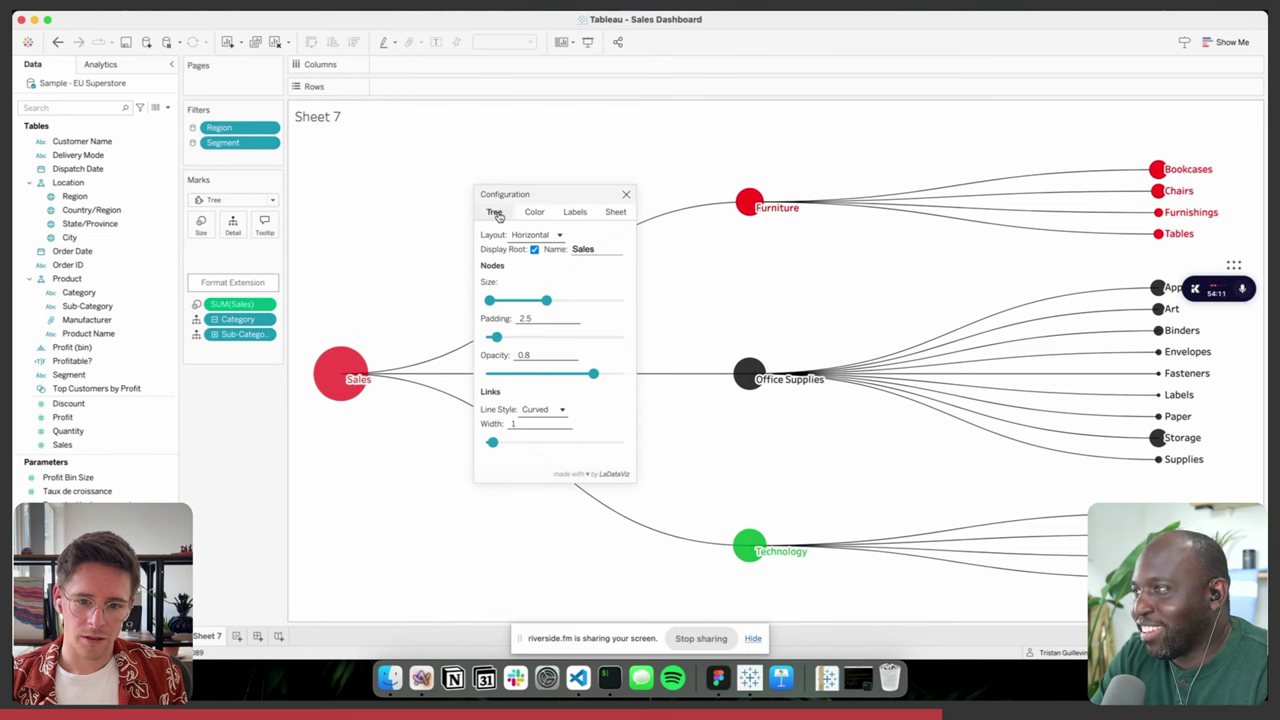
pyautogui.moveTo(592, 375); pyautogui.dragTo(562, 375)
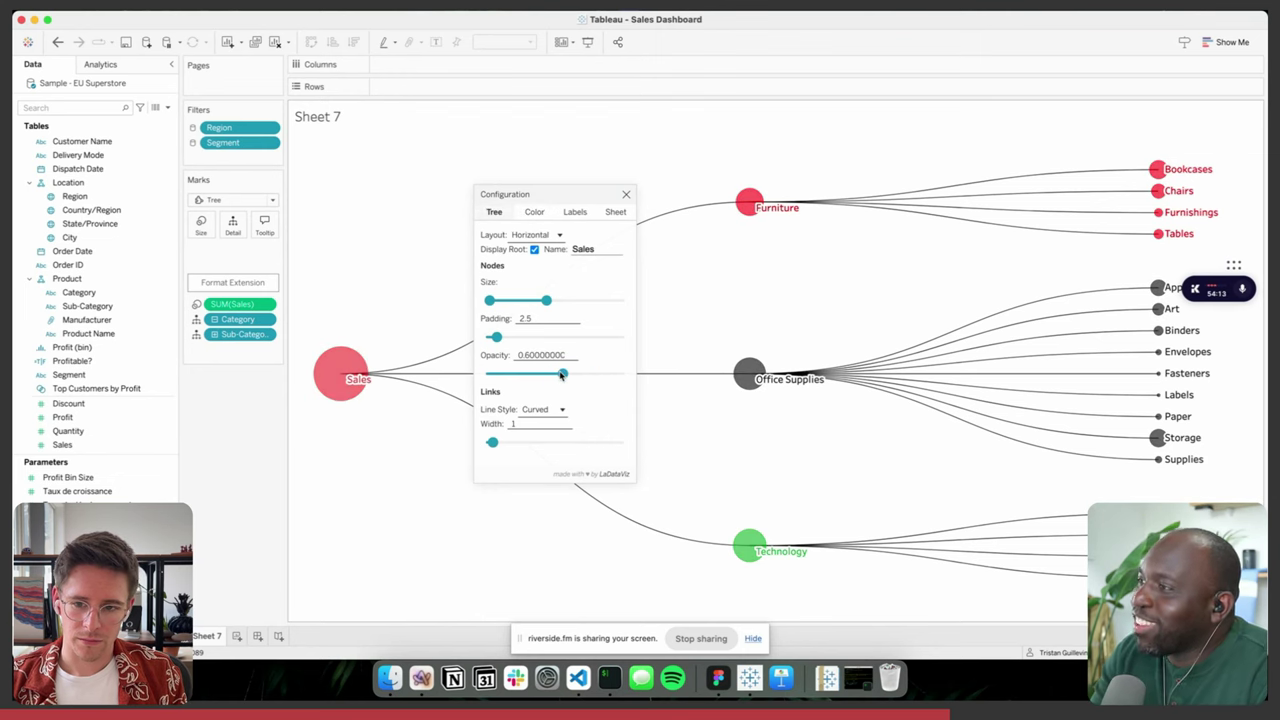
# - Increase the label stroke width to 9
pyautogui.click(536, 212)
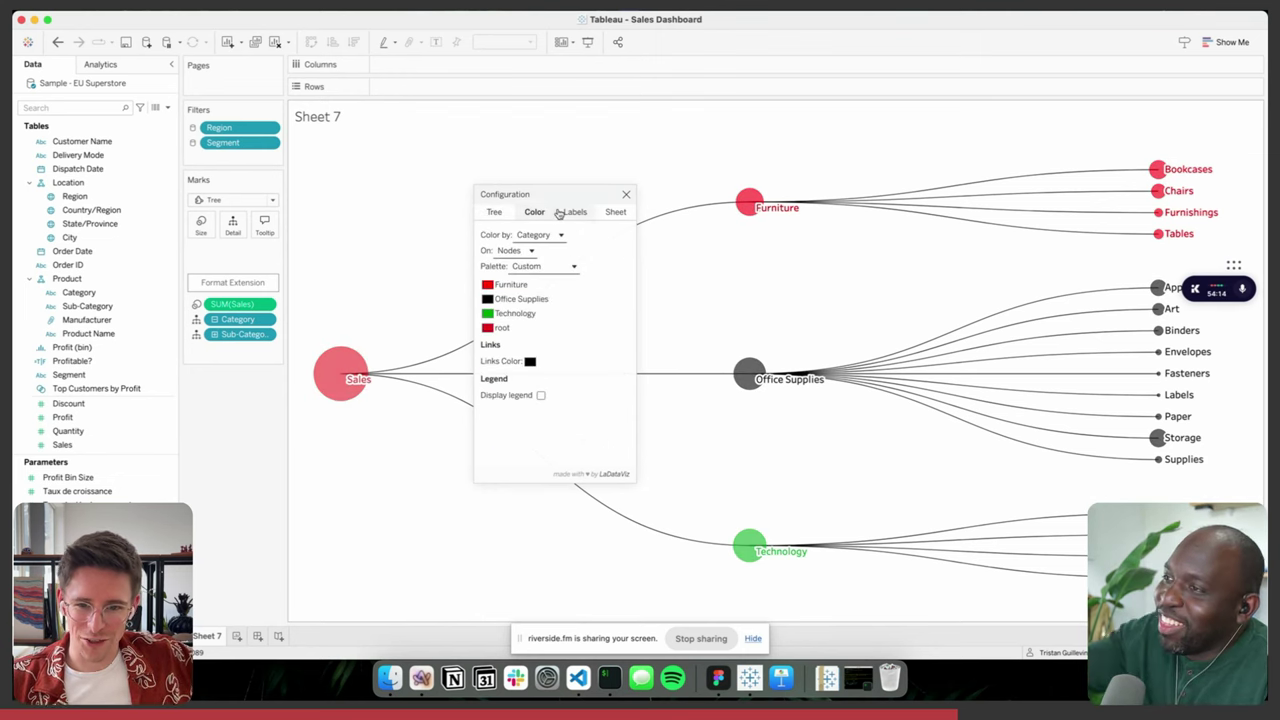
pyautogui.click(570, 212)
pyautogui.moveTo(527, 333)
pyautogui.mouseDown()
pyautogui.moveTo(486, 335)
pyautogui.moveTo(560, 334)
pyautogui.moveTo(548, 334)
pyautogui.mouseUp()
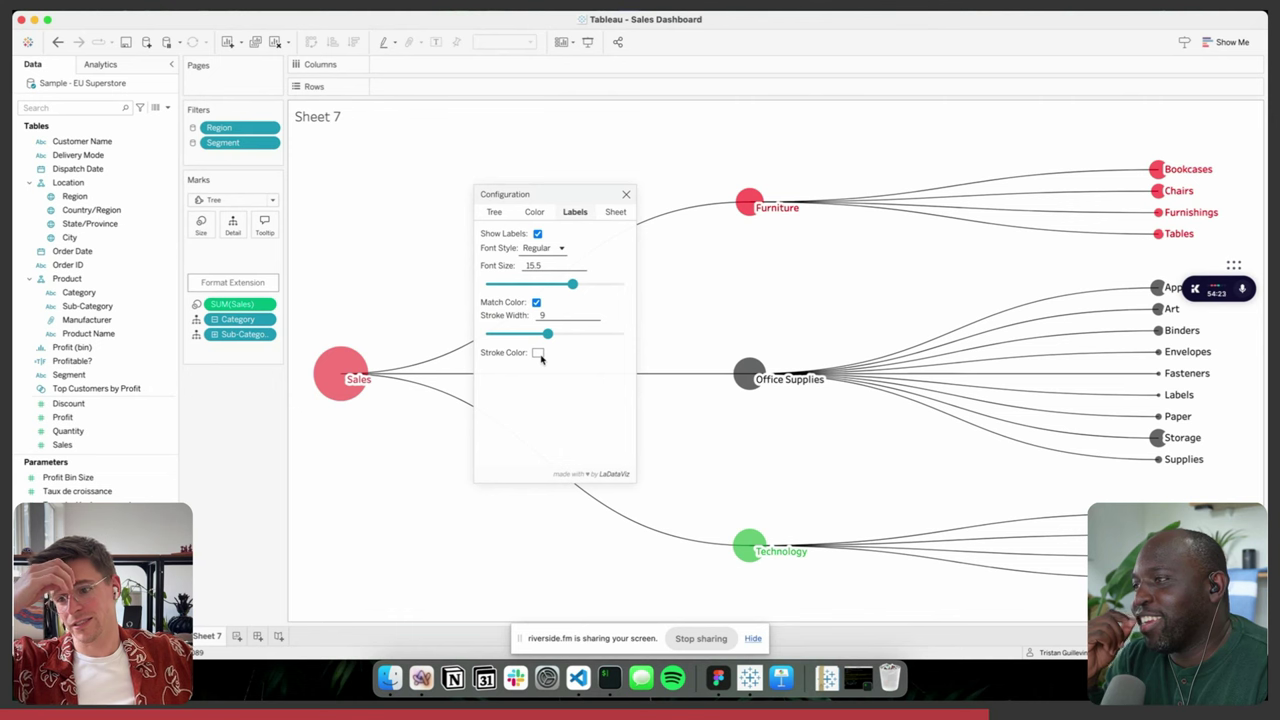
# - Close the tree configuration and add the Radial Sankey extension by LaDataViz as the sheet's mark type
pyautogui.click(627, 195)
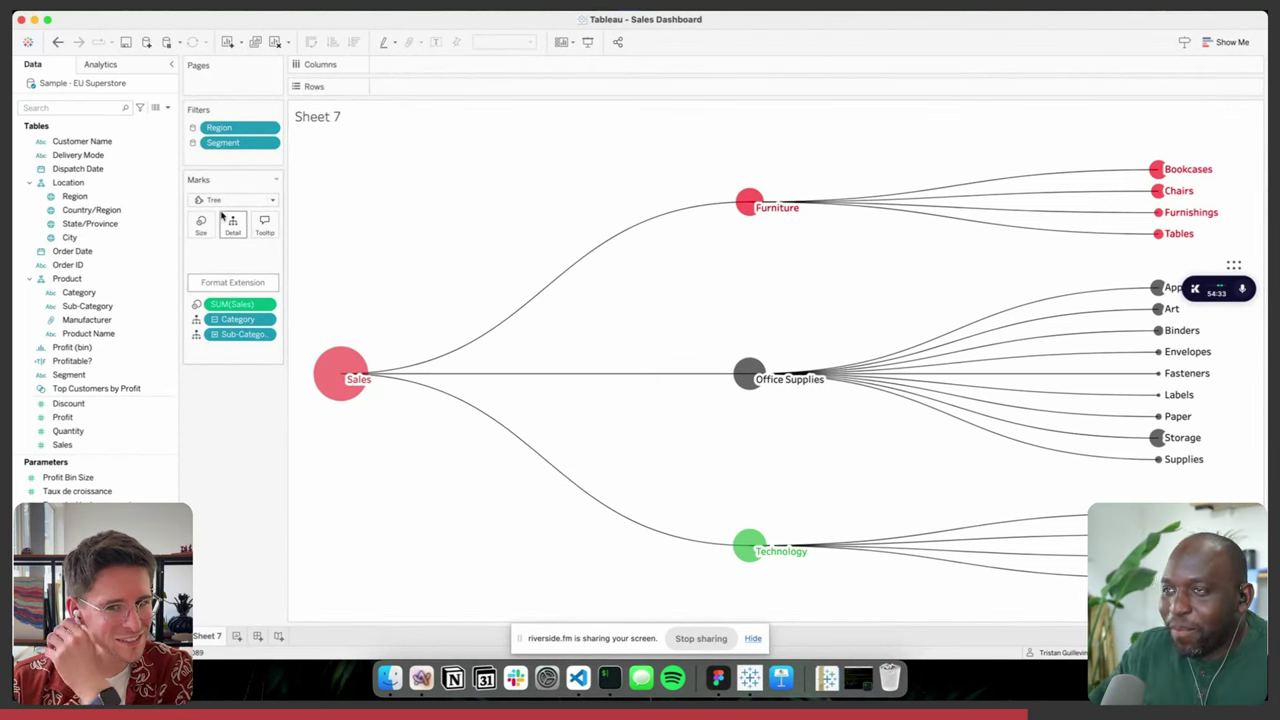
pyautogui.click(231, 201)
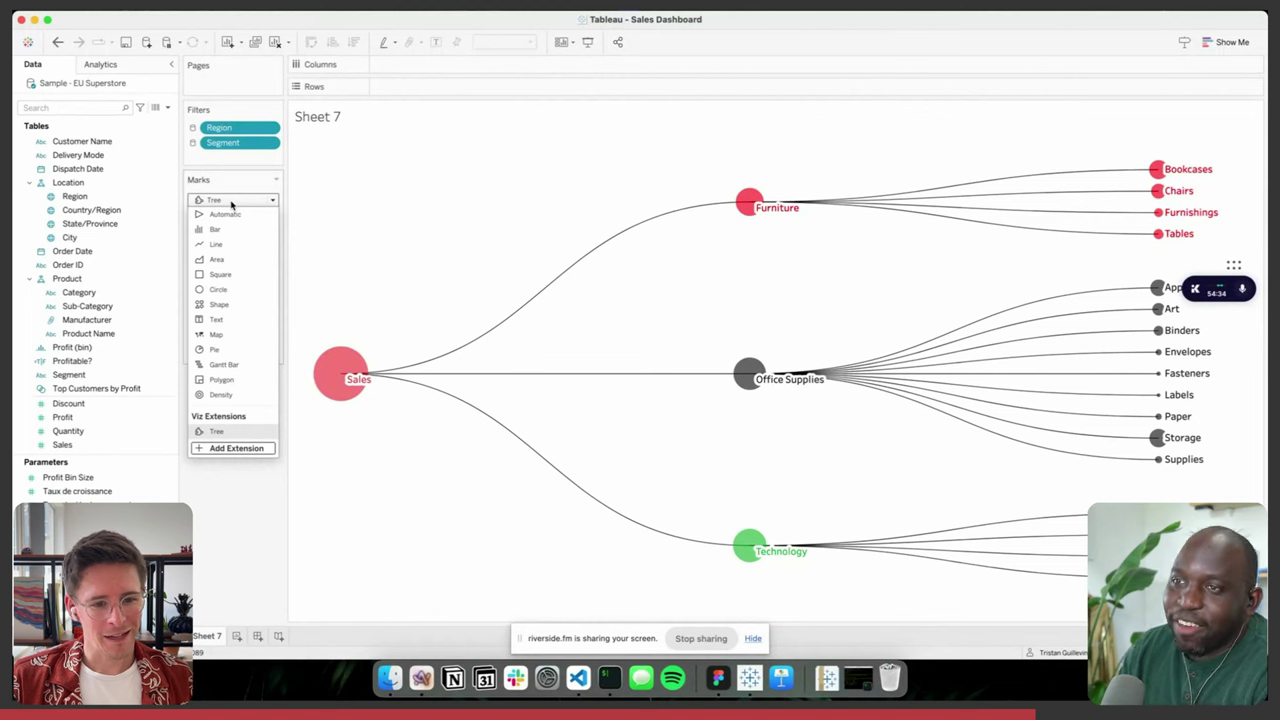
pyautogui.click(230, 448)
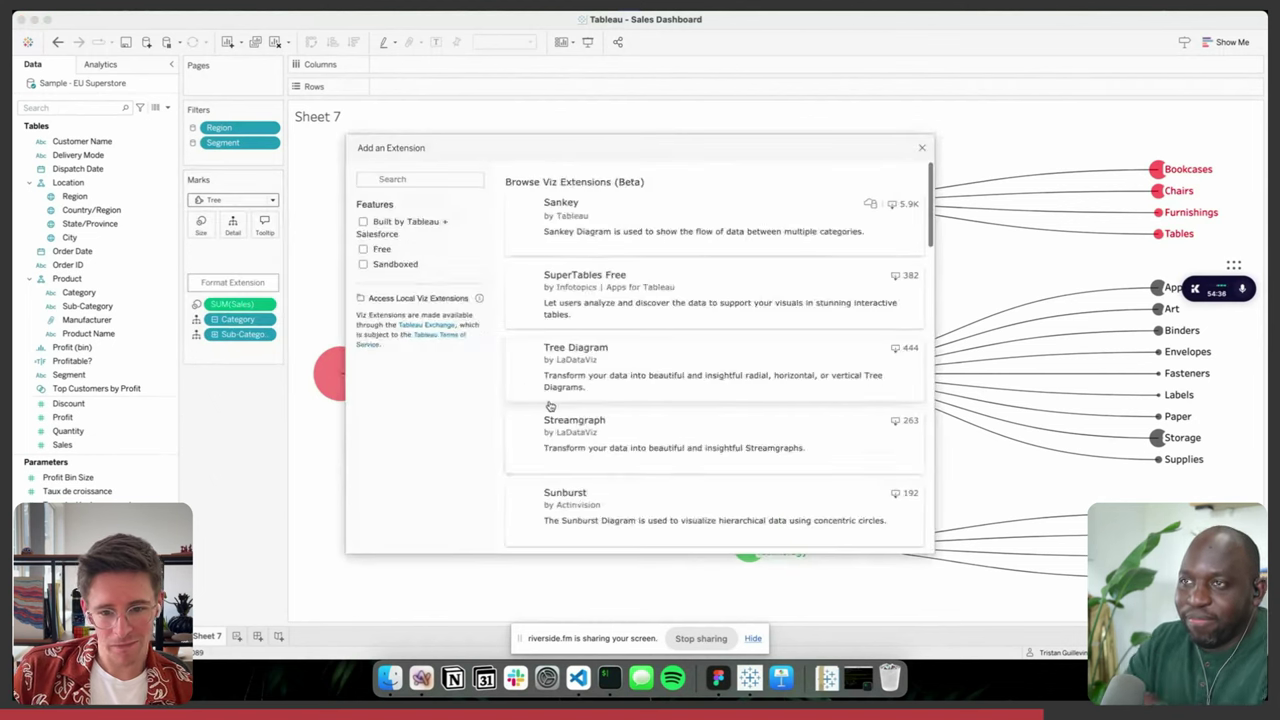
pyautogui.scroll(-2, 574, 423)
pyautogui.scroll(-10, 574, 423)
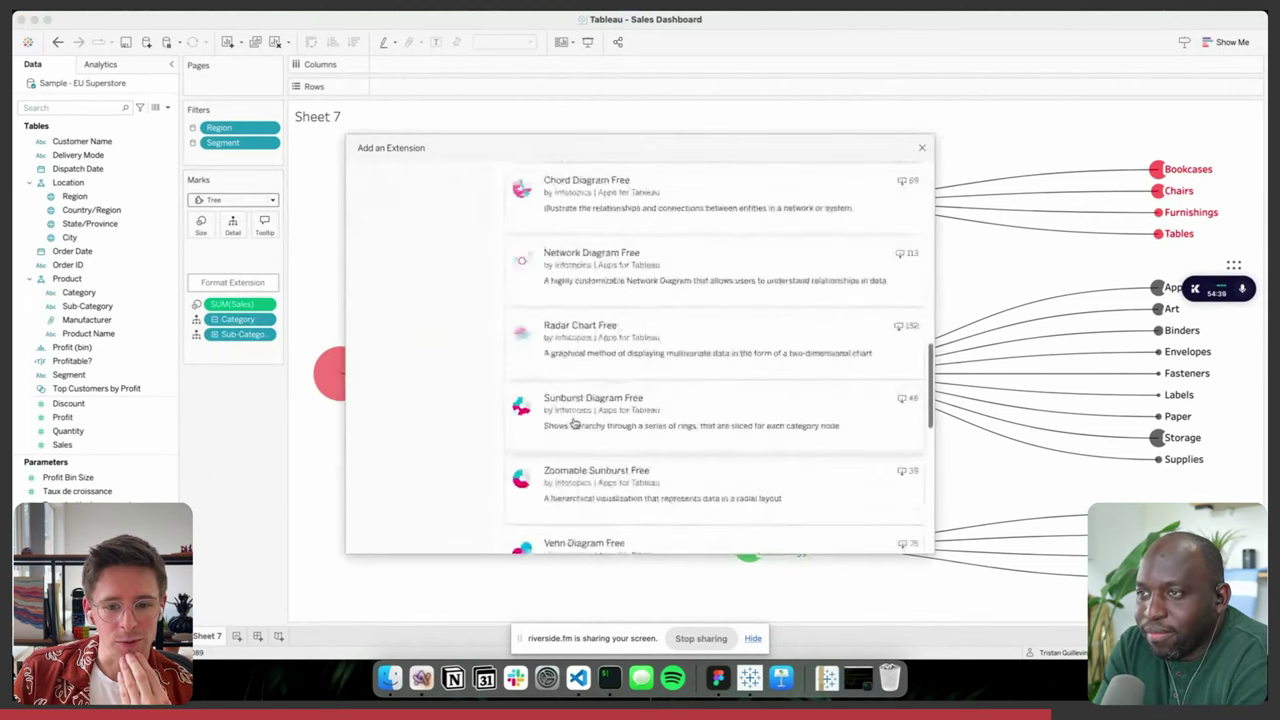
pyautogui.scroll(-8, 574, 423)
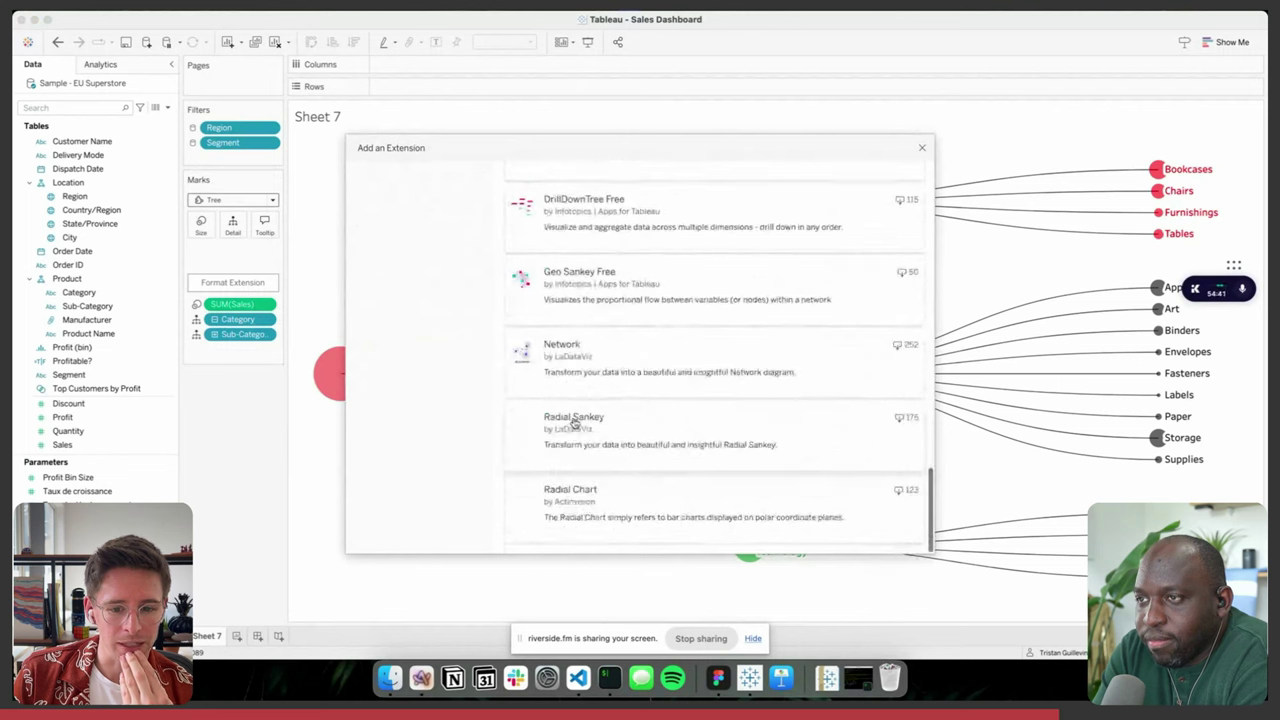
pyautogui.click(580, 420)
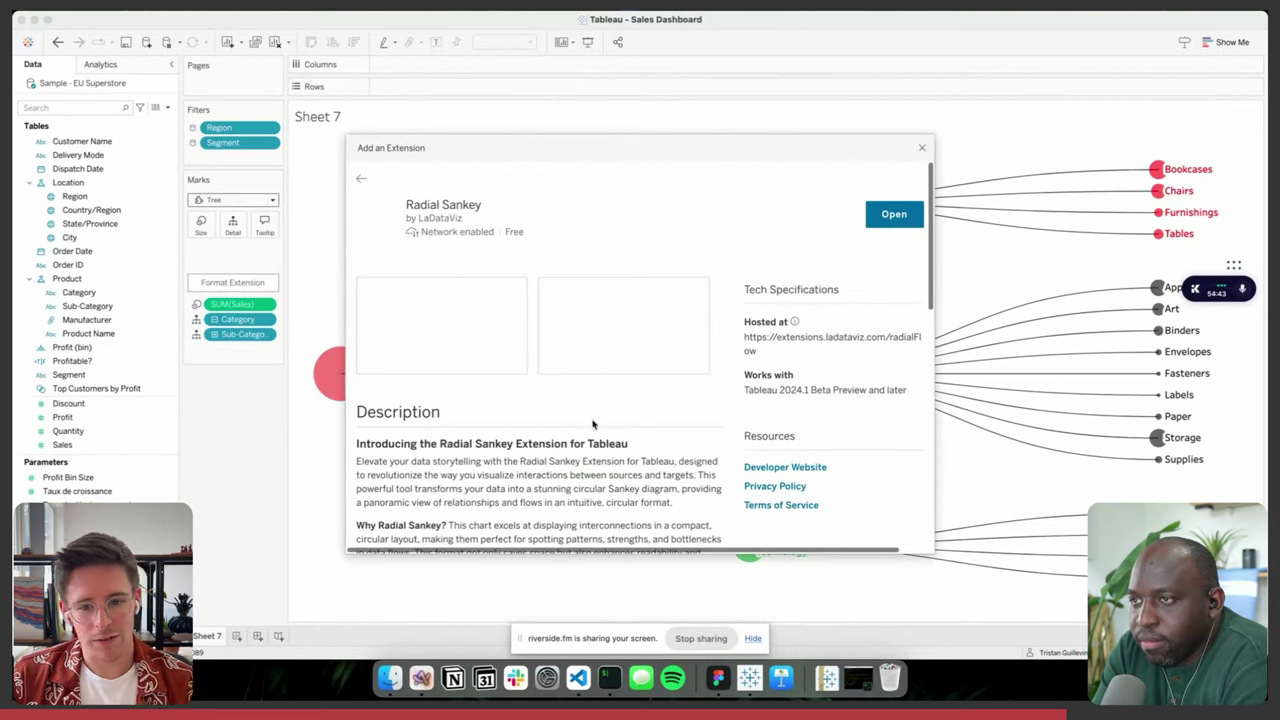
pyautogui.click(896, 216)
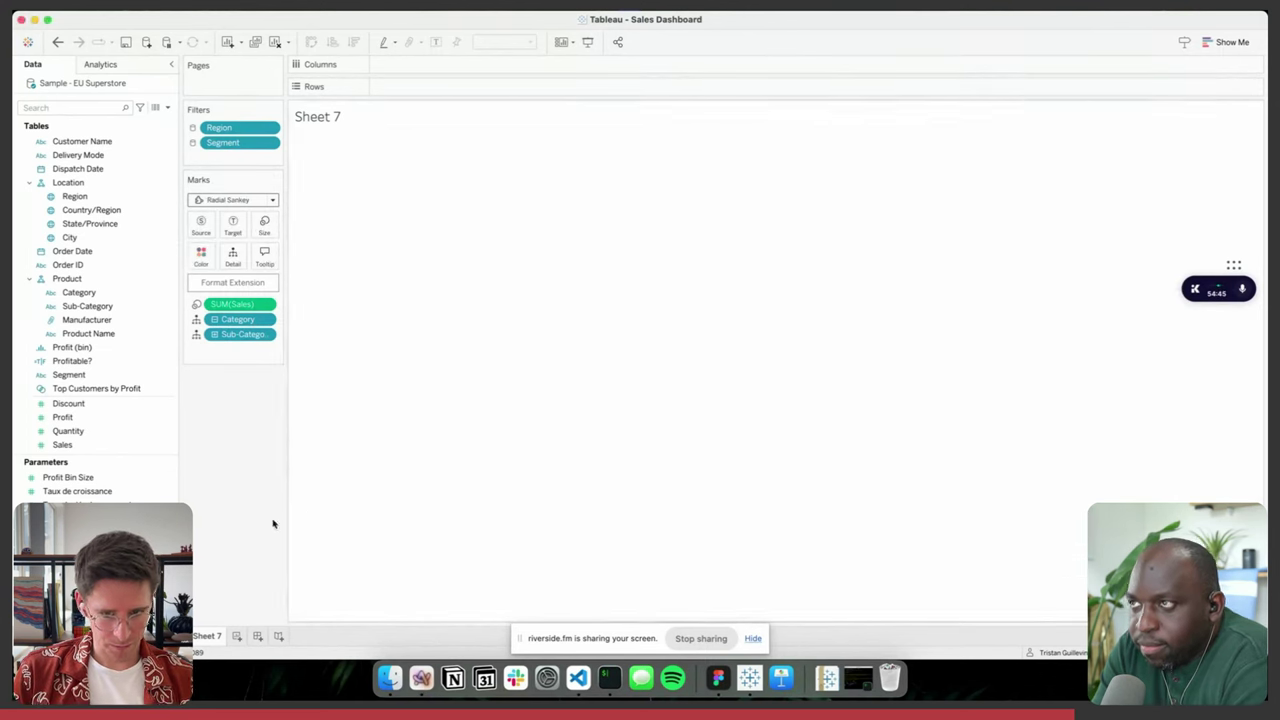
pyautogui.click(781, 413)
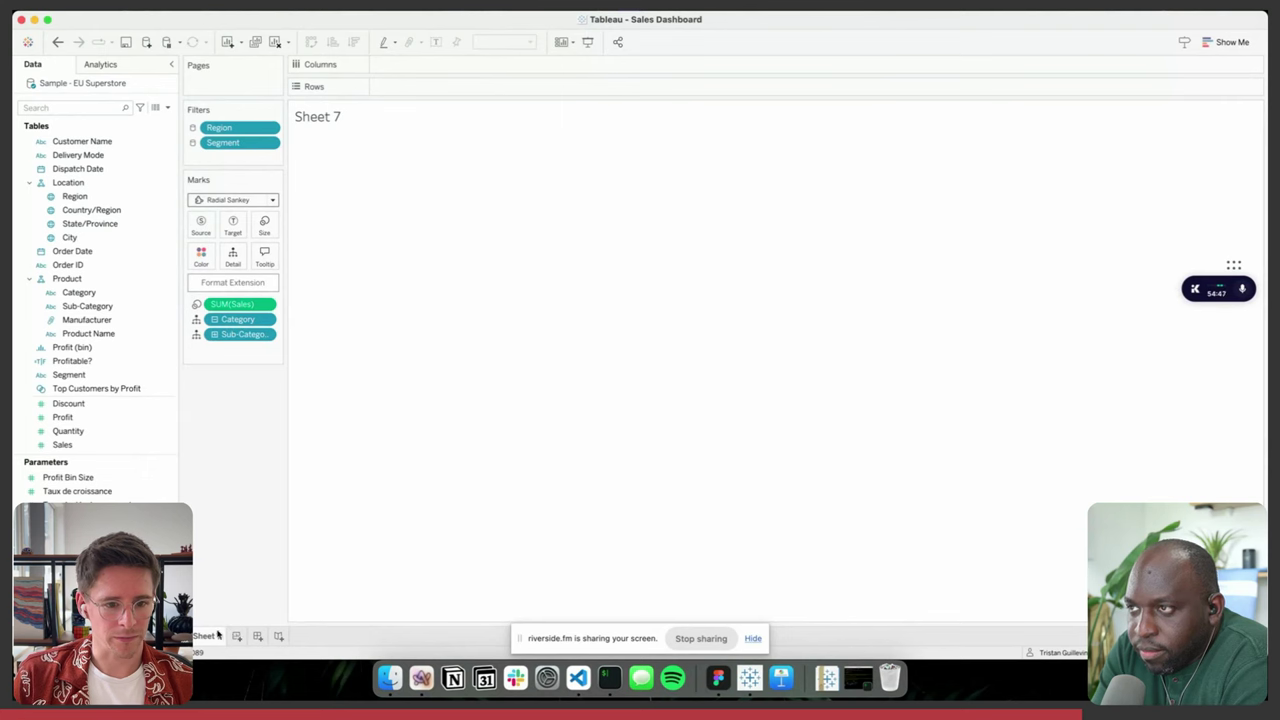
# - Switch the sheet's mark type back to the Tree extension and rename the sheet as Tree
pyautogui.click(232, 200)
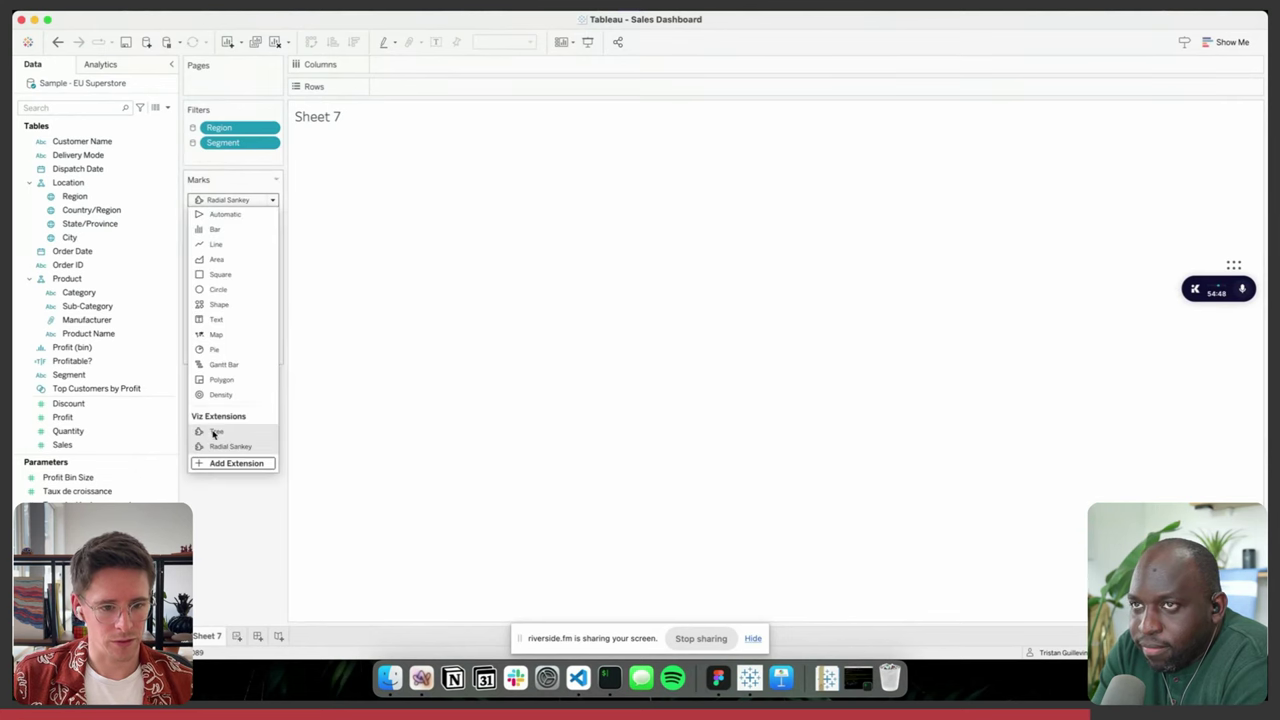
pyautogui.click(214, 431)
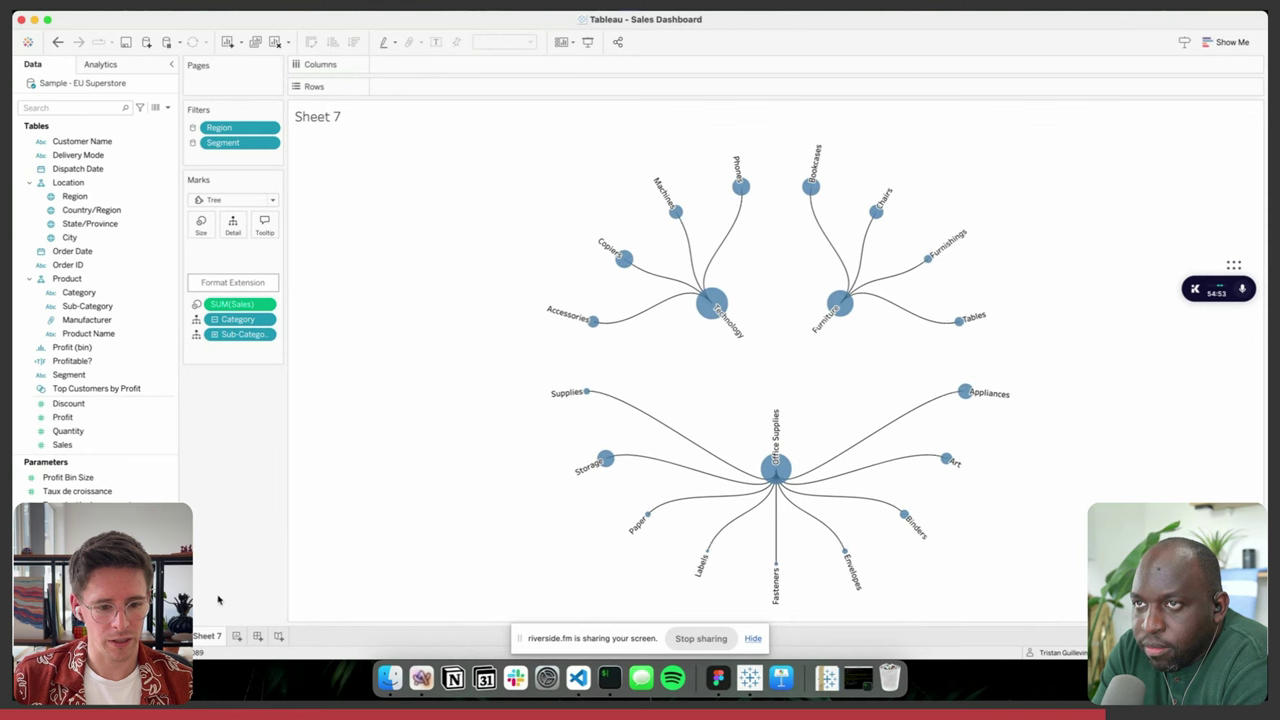
pyautogui.doubleClick(205, 636)
pyautogui.write('Tree')
pyautogui.press('Return')
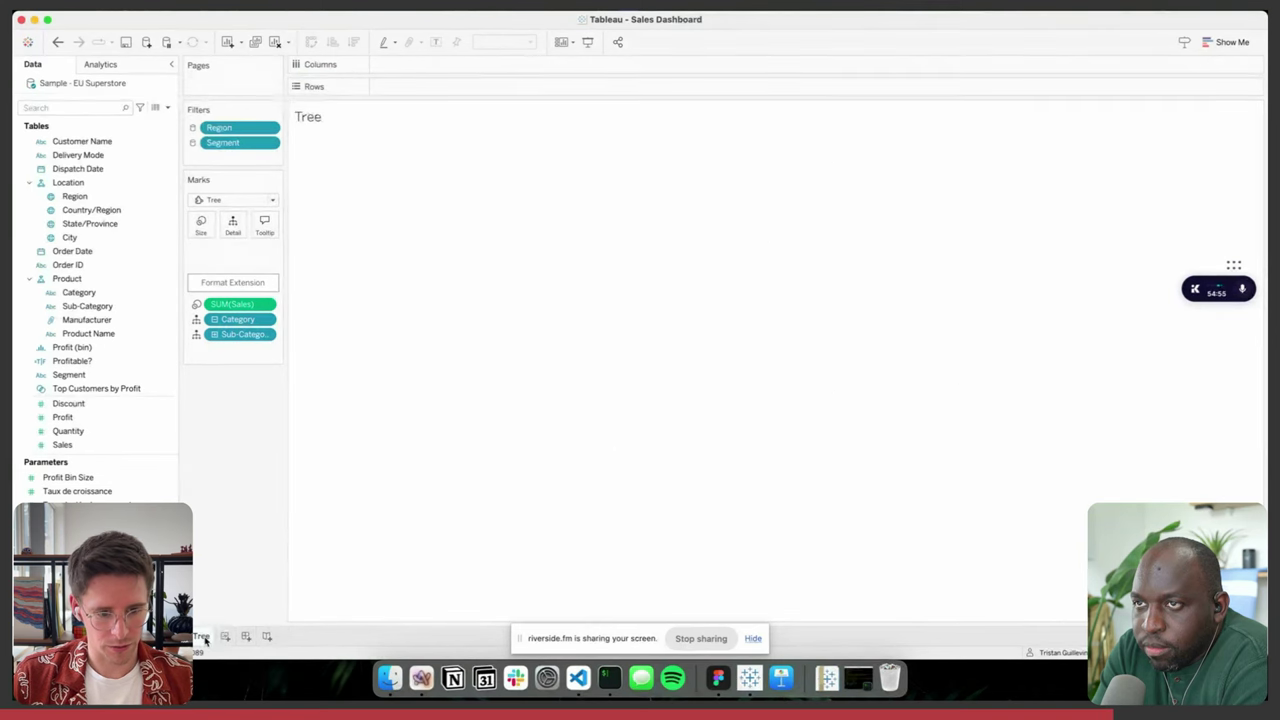
# - Color the nodes of the tree diagram by Category in the extension's configuration
pyautogui.click(226, 284)
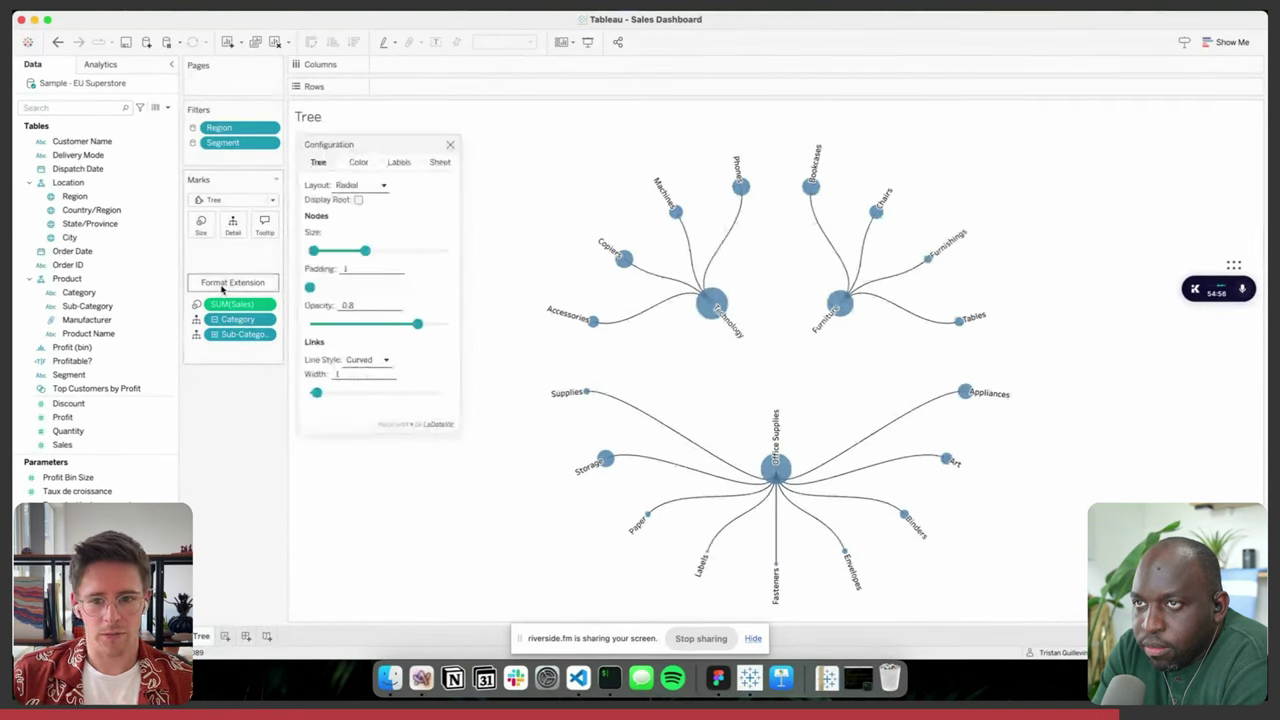
pyautogui.click(357, 163)
pyautogui.click(352, 190)
pyautogui.click(355, 205)
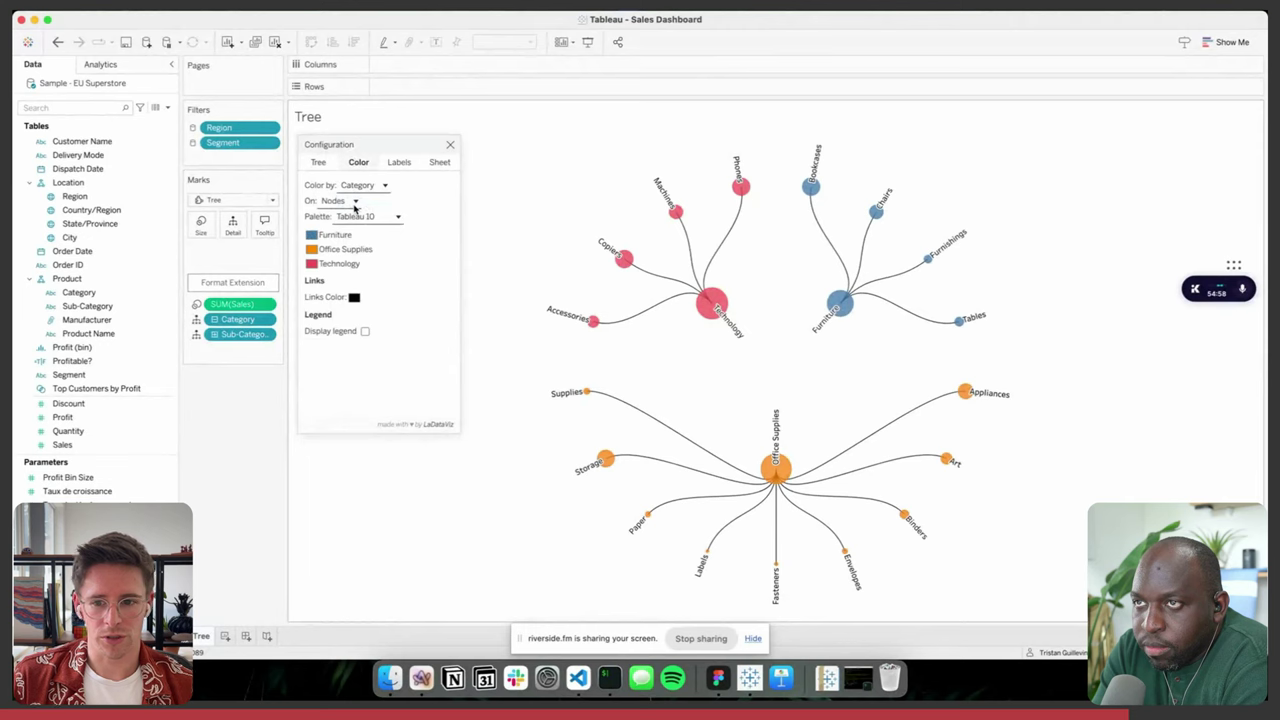
# - Set the tree layout to Horizontal and display the root node with the name Sales
pyautogui.click(318, 162)
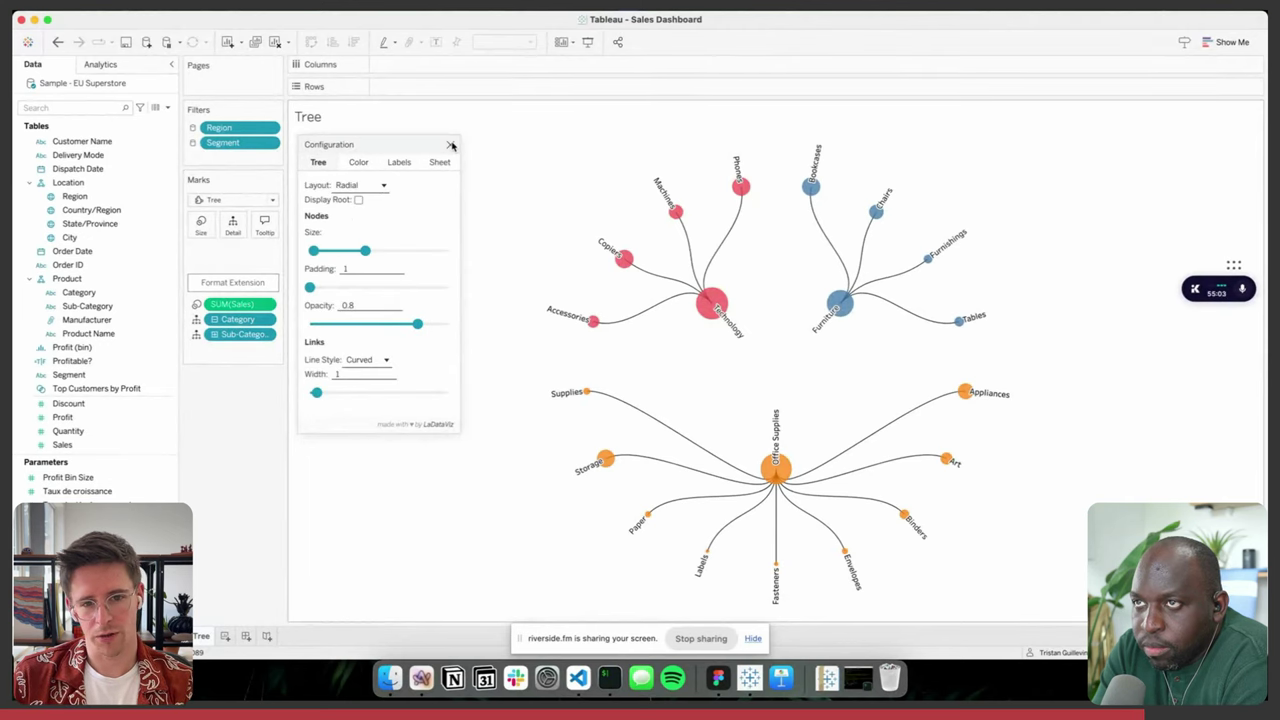
pyautogui.click(372, 185)
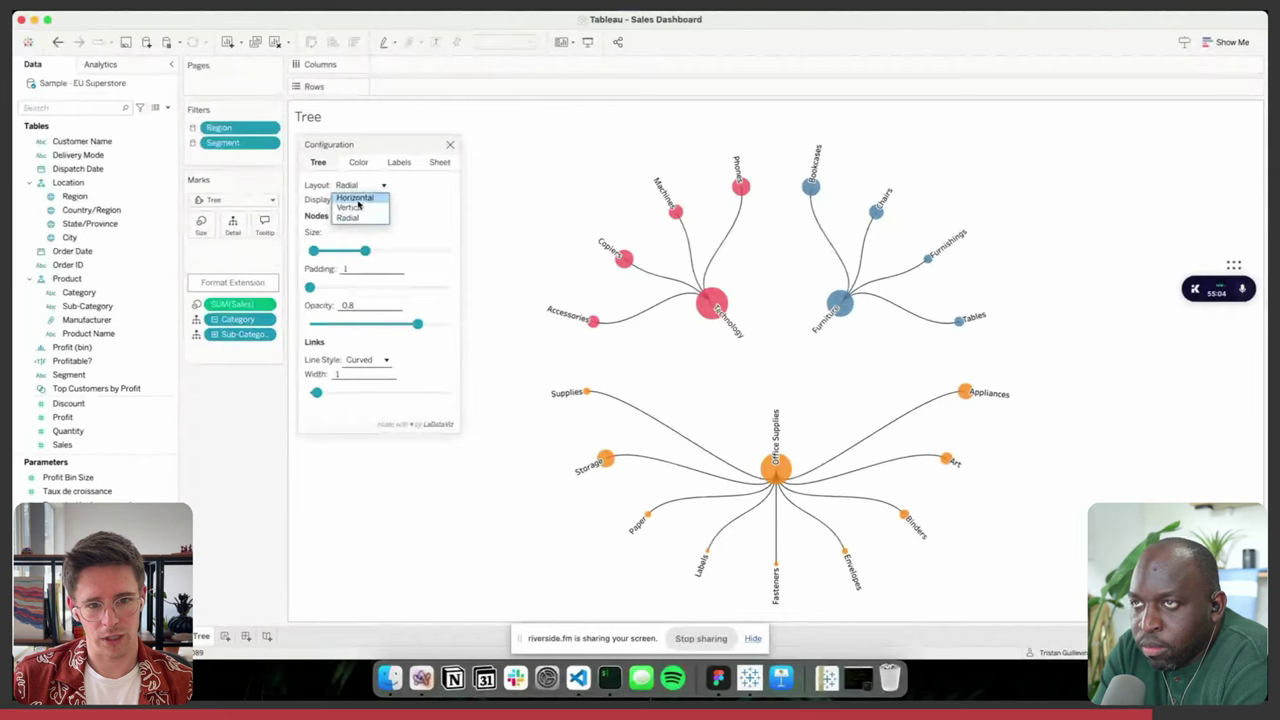
pyautogui.click(355, 197)
pyautogui.click(358, 199)
pyautogui.click(398, 199)
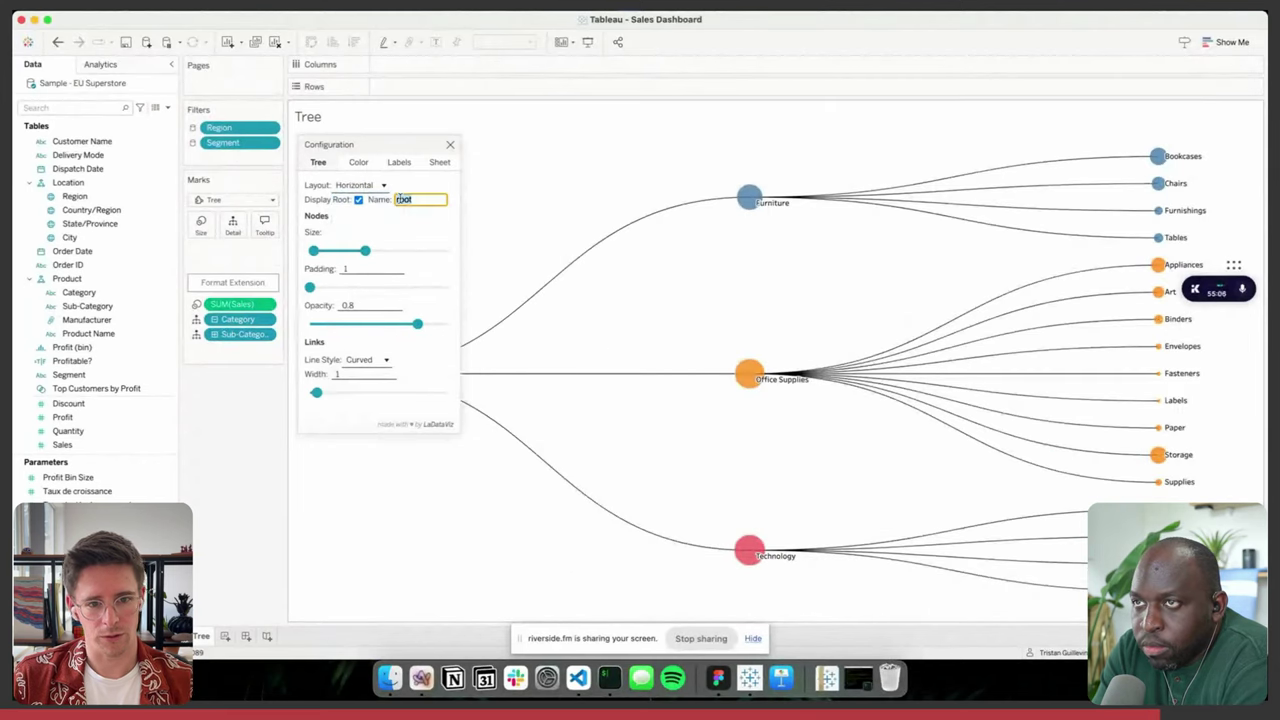
pyautogui.write('Sales')
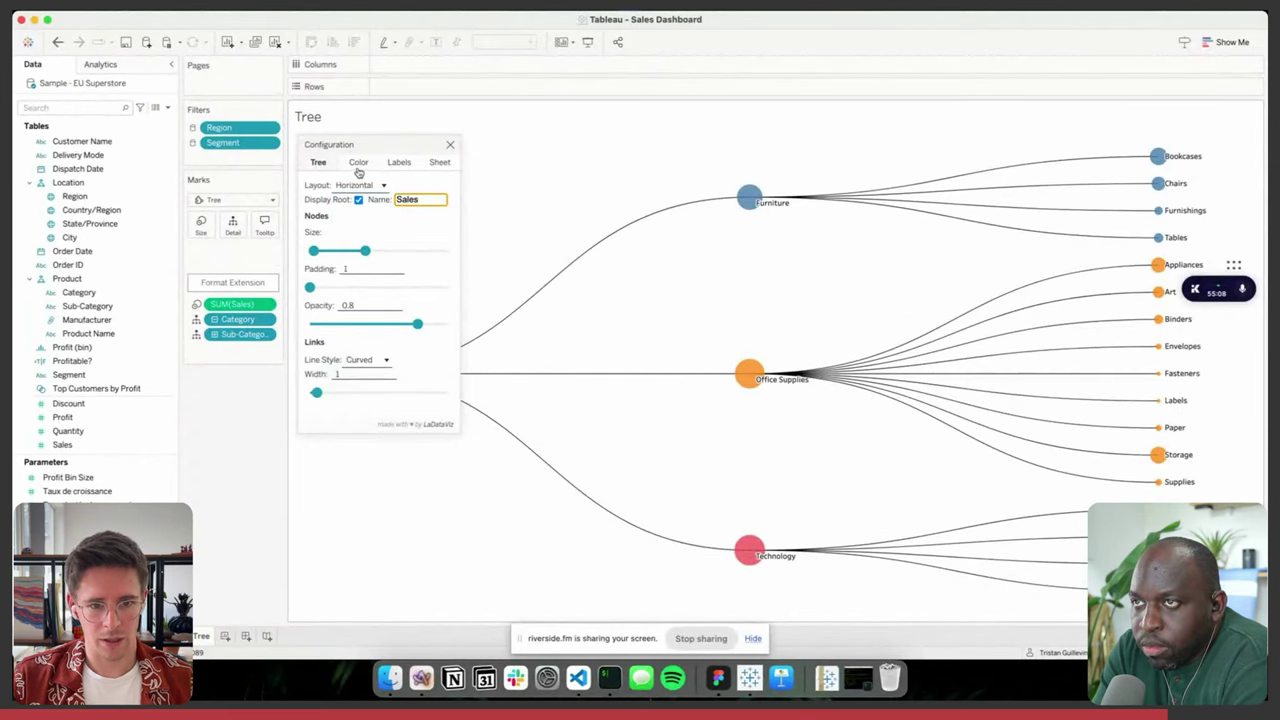
# - Apply the #Data24 palette to the category colors of the tree nodes and close the configuration
pyautogui.click(358, 162)
pyautogui.click(360, 186)
pyautogui.click(335, 195)
pyautogui.click(360, 216)
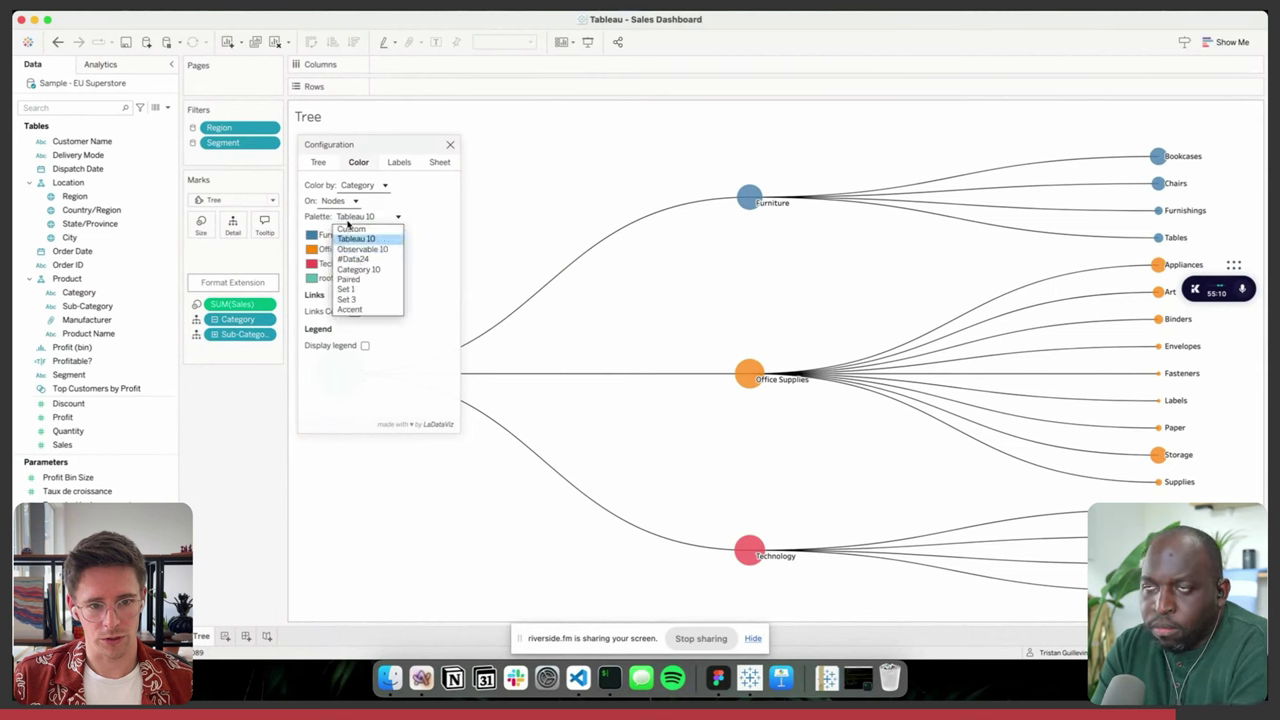
pyautogui.click(352, 263)
pyautogui.moveTo(421, 146); pyautogui.dragTo(499, 194)
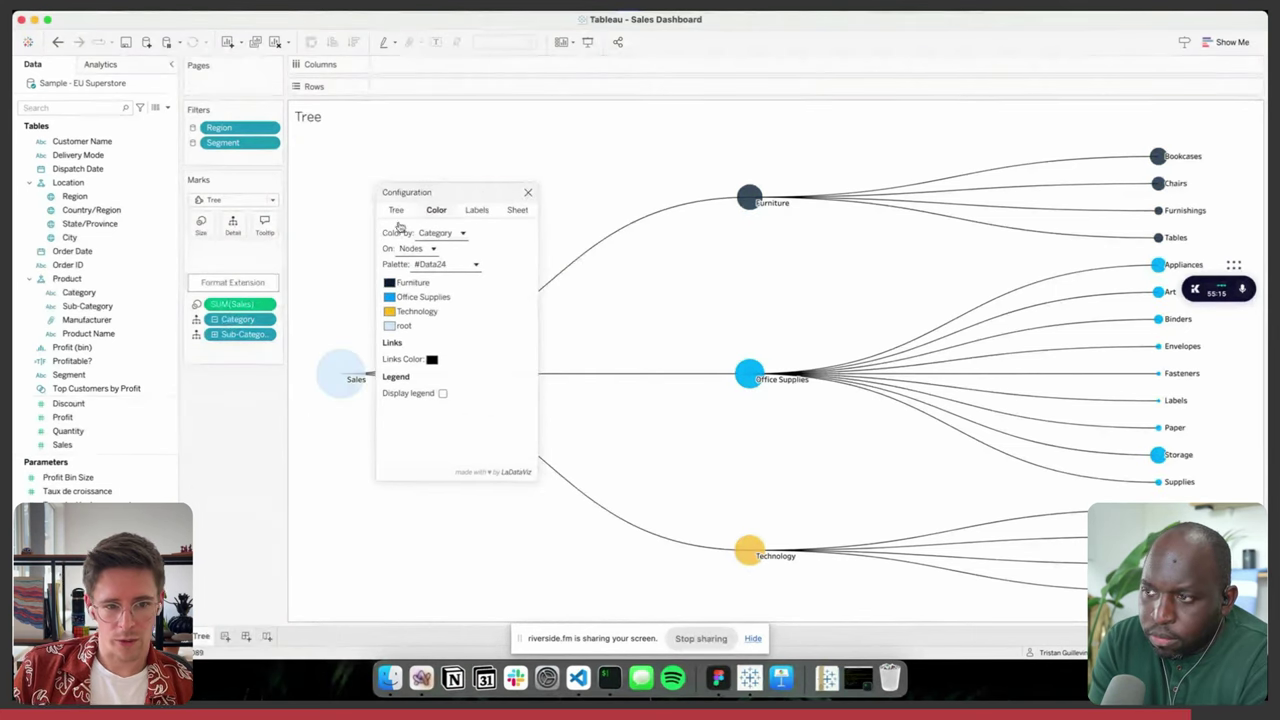
pyautogui.click(526, 194)
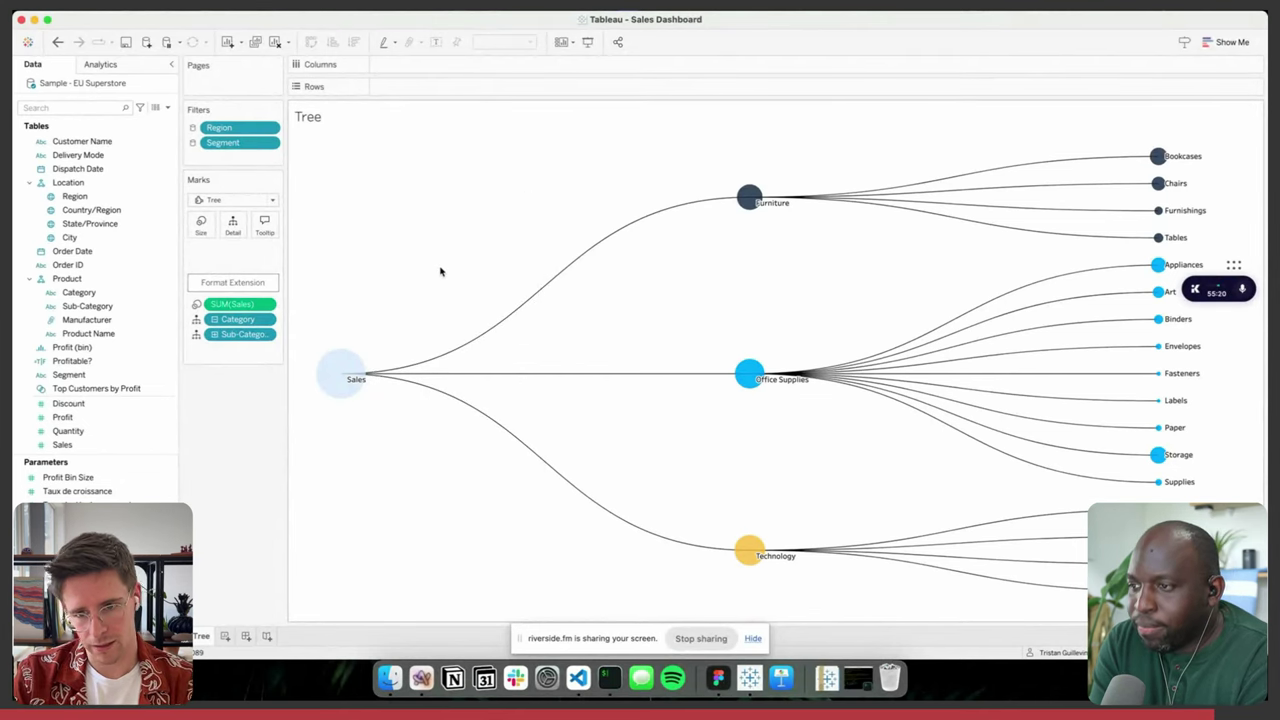
# - Add a new worksheet after the Tree sheet and set its mark type to the Radial Sankey extension
pyautogui.moveTo(201, 638)
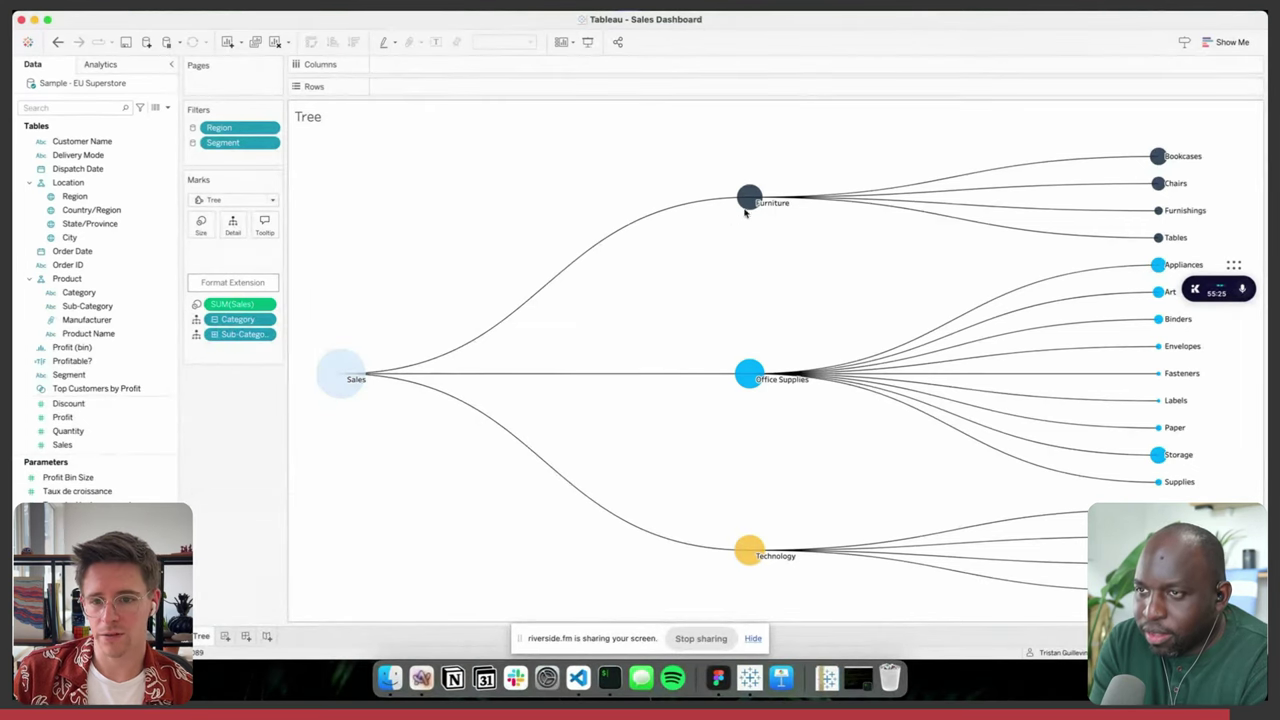
pyautogui.moveTo(760, 384)
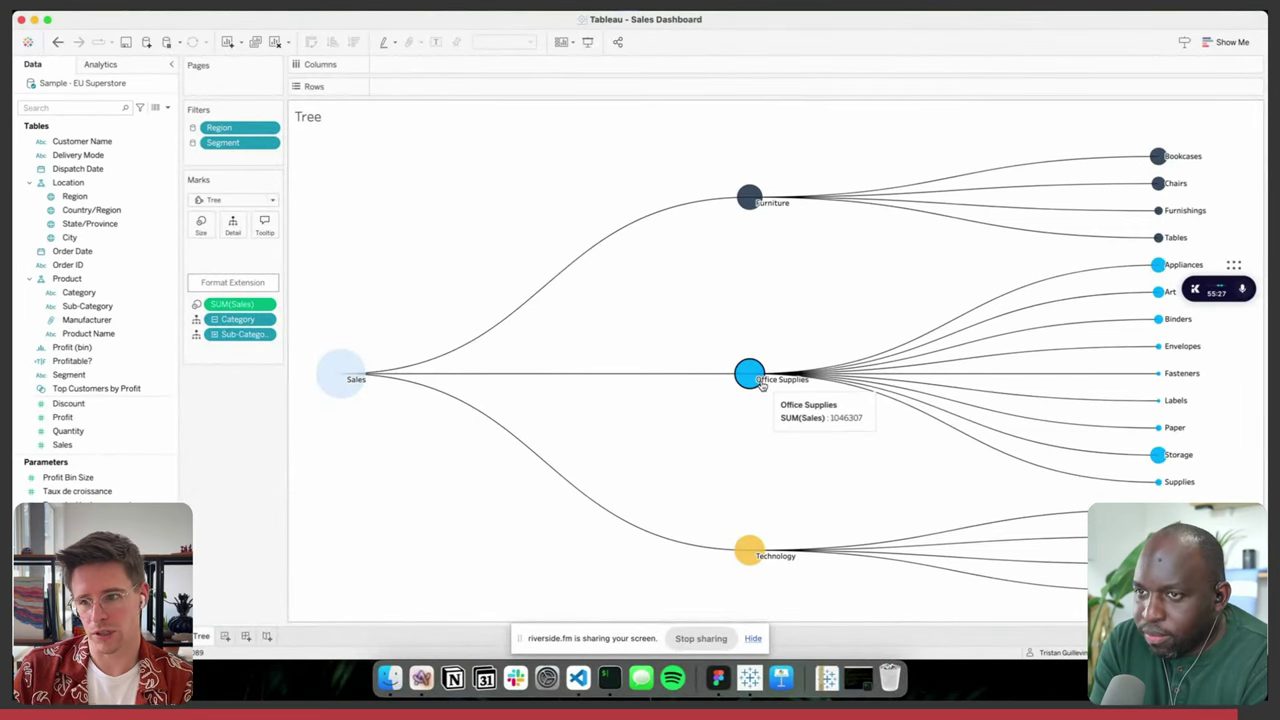
pyautogui.click(225, 637)
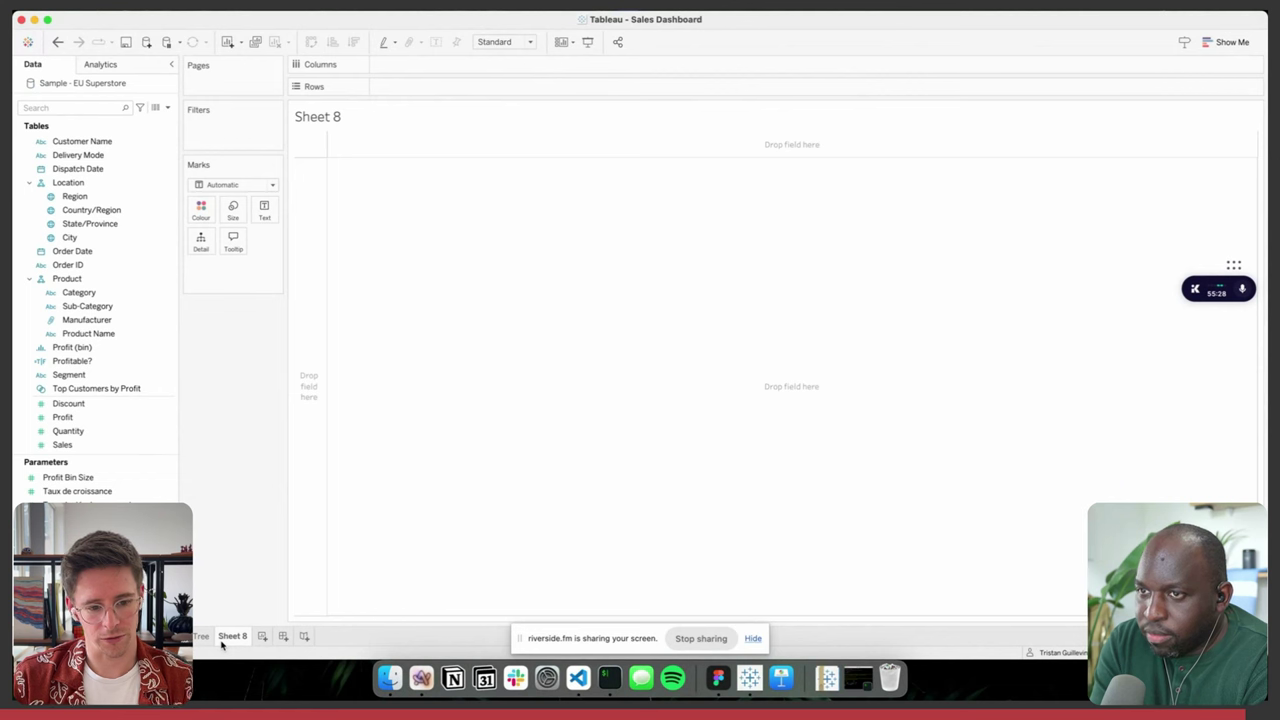
pyautogui.click(201, 637)
pyautogui.click(224, 639)
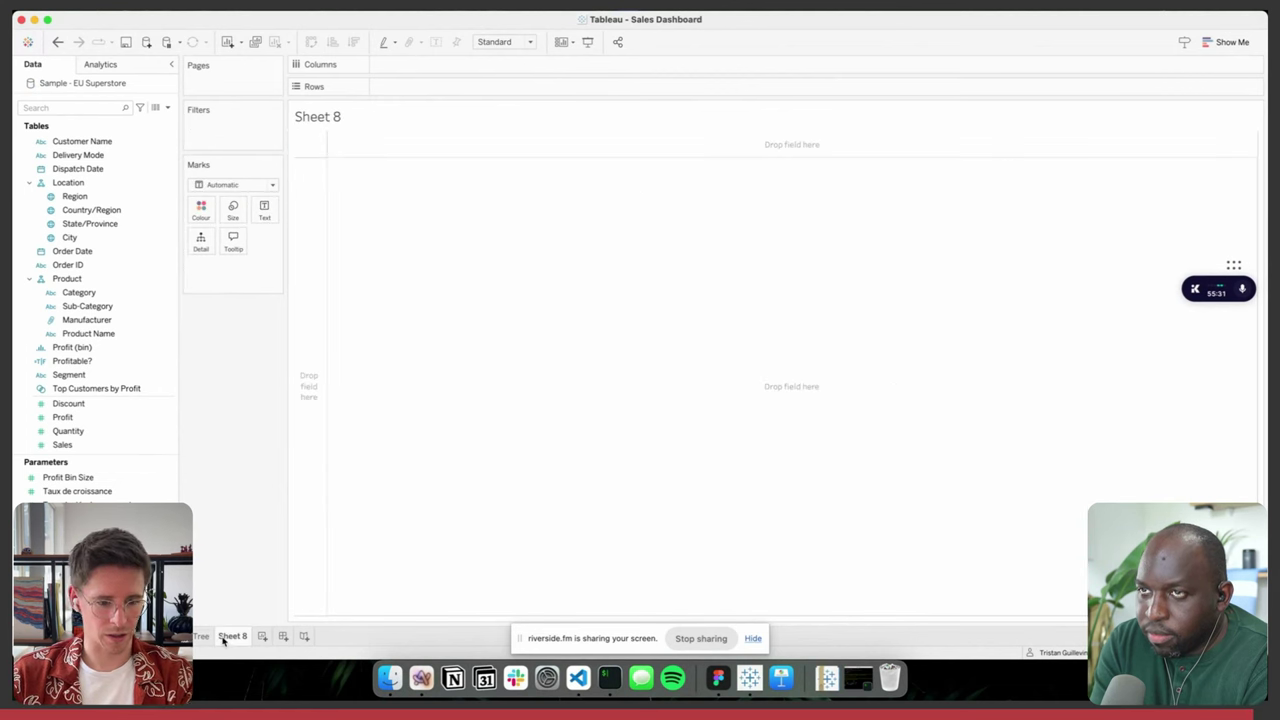
pyautogui.click(201, 640)
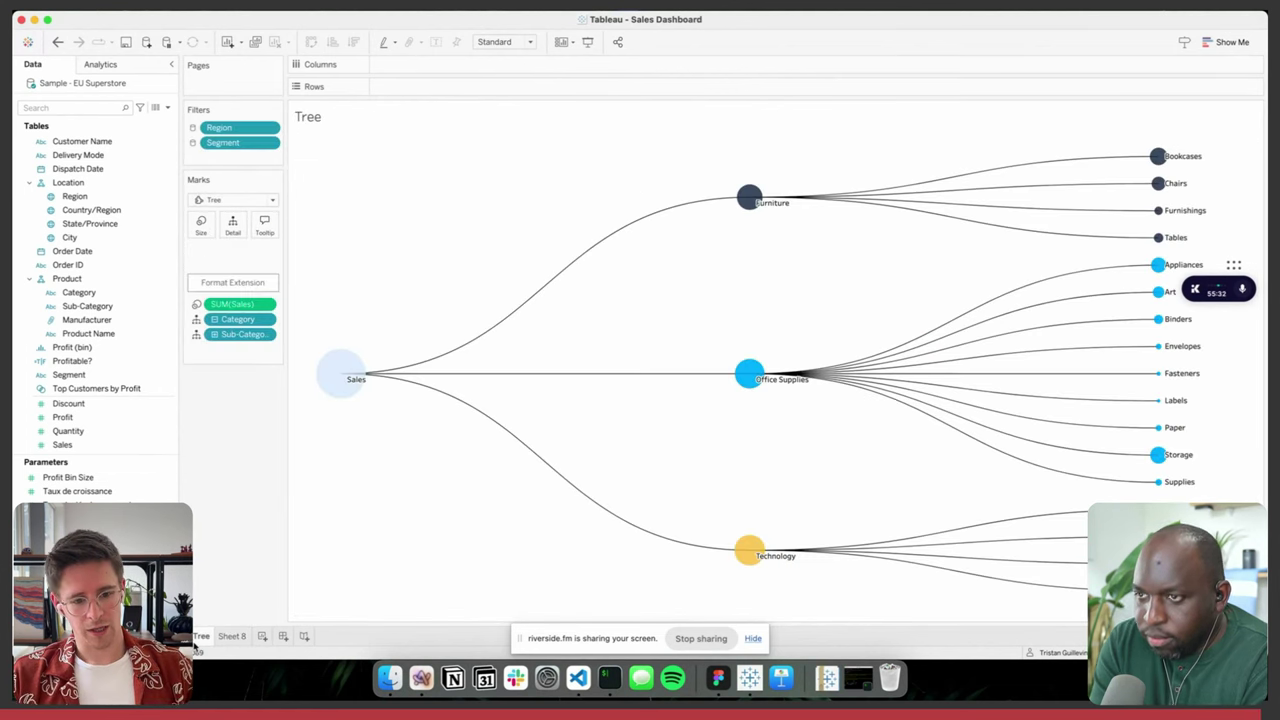
pyautogui.click(233, 638)
pyautogui.click(272, 187)
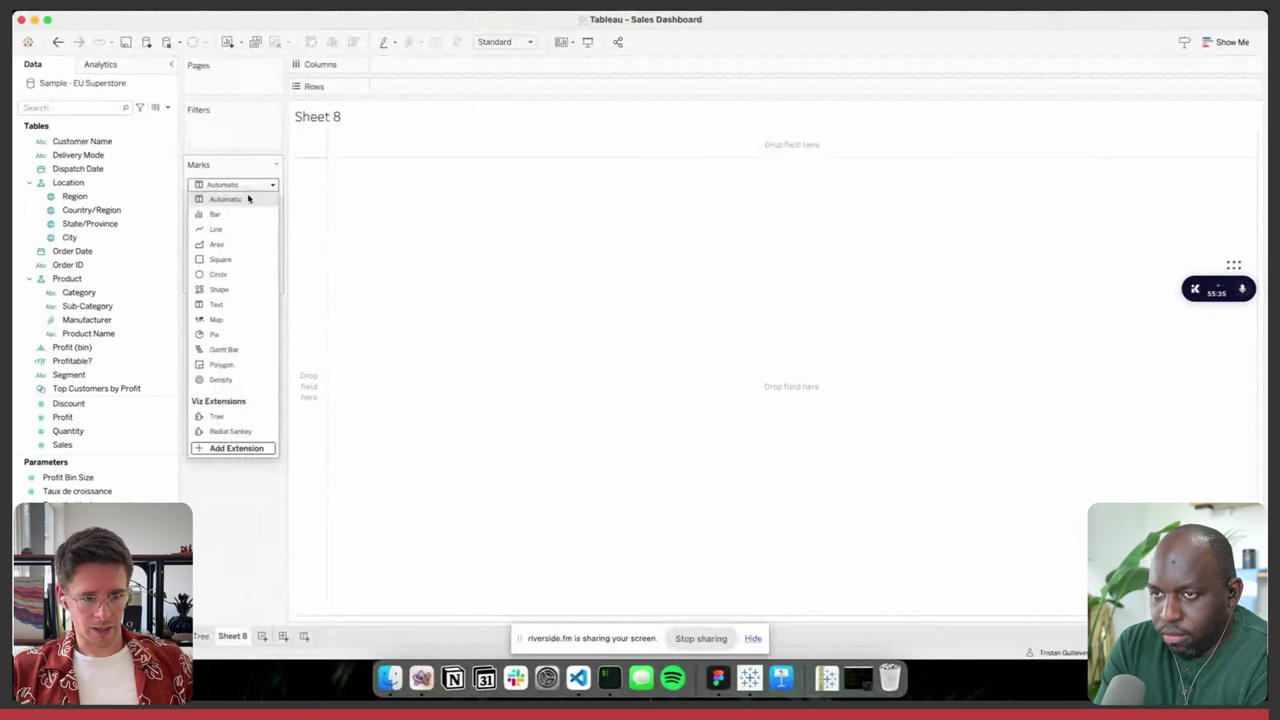
pyautogui.click(240, 433)
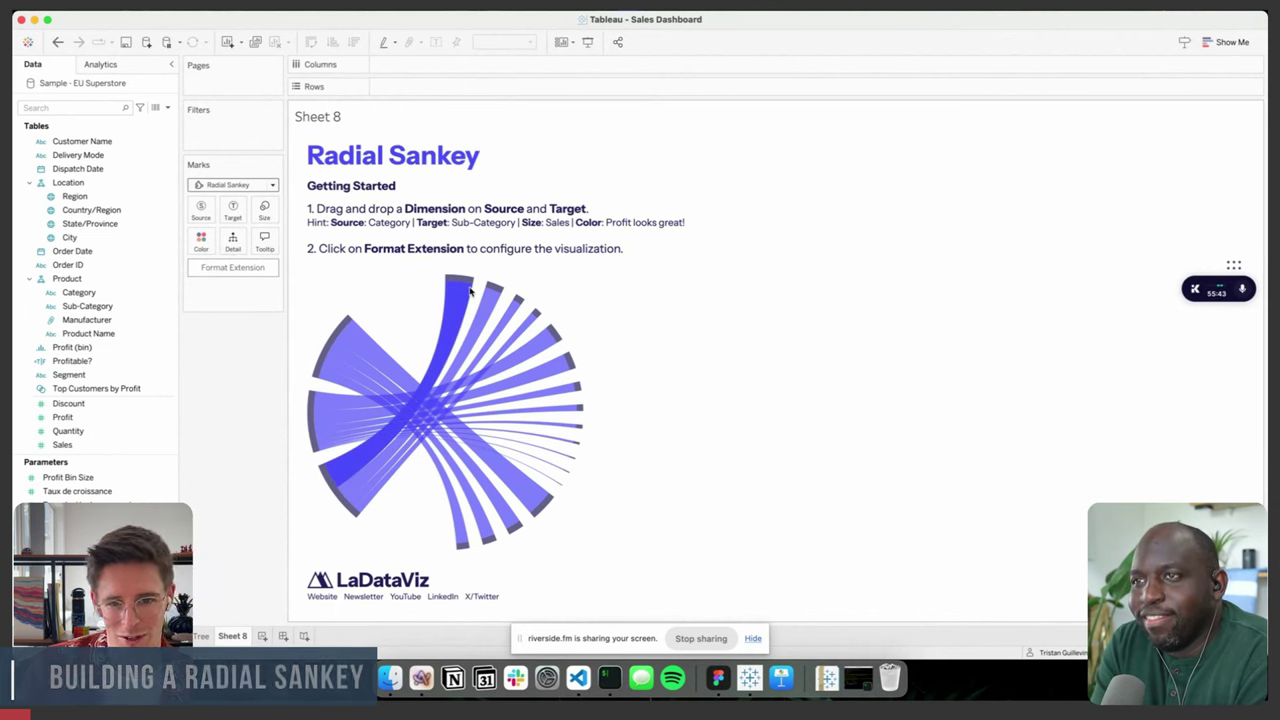
# - Build the Radial Sankey with Category as source, Sub-Category as target and Sales as size
pyautogui.doubleClick(414, 206)
pyautogui.click(145, 296)
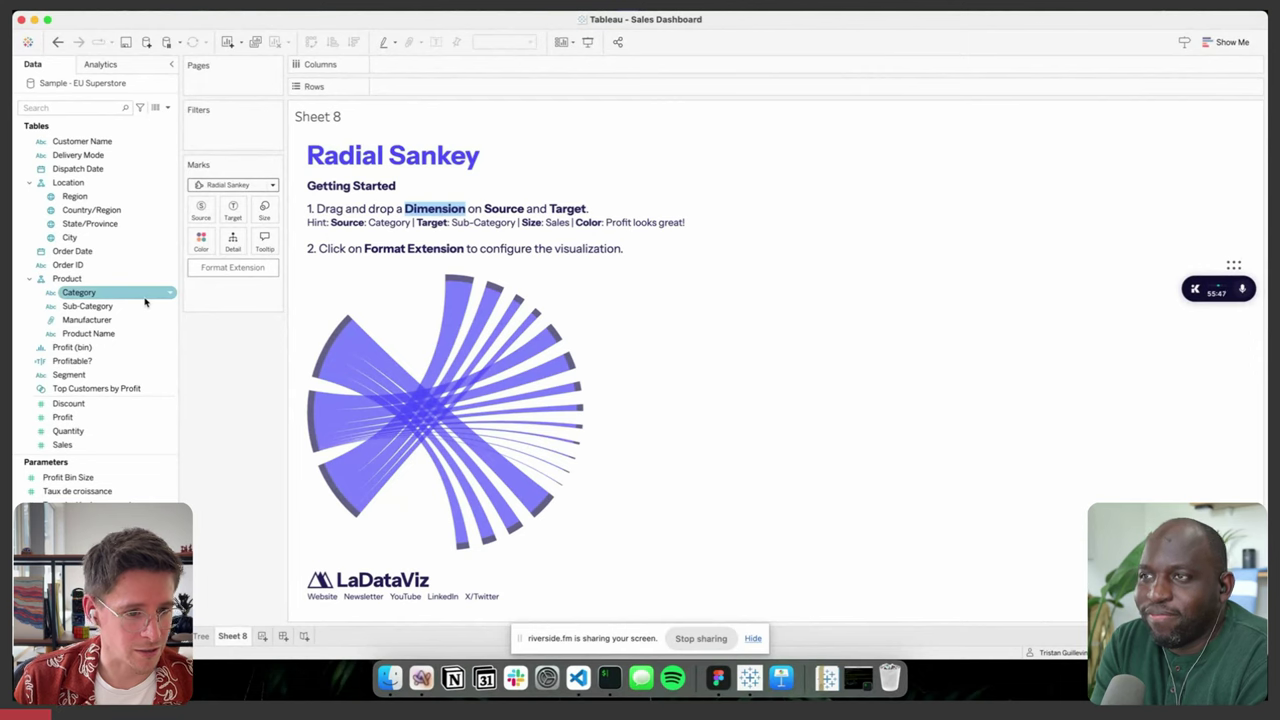
pyautogui.moveTo(86, 294); pyautogui.dragTo(235, 232)
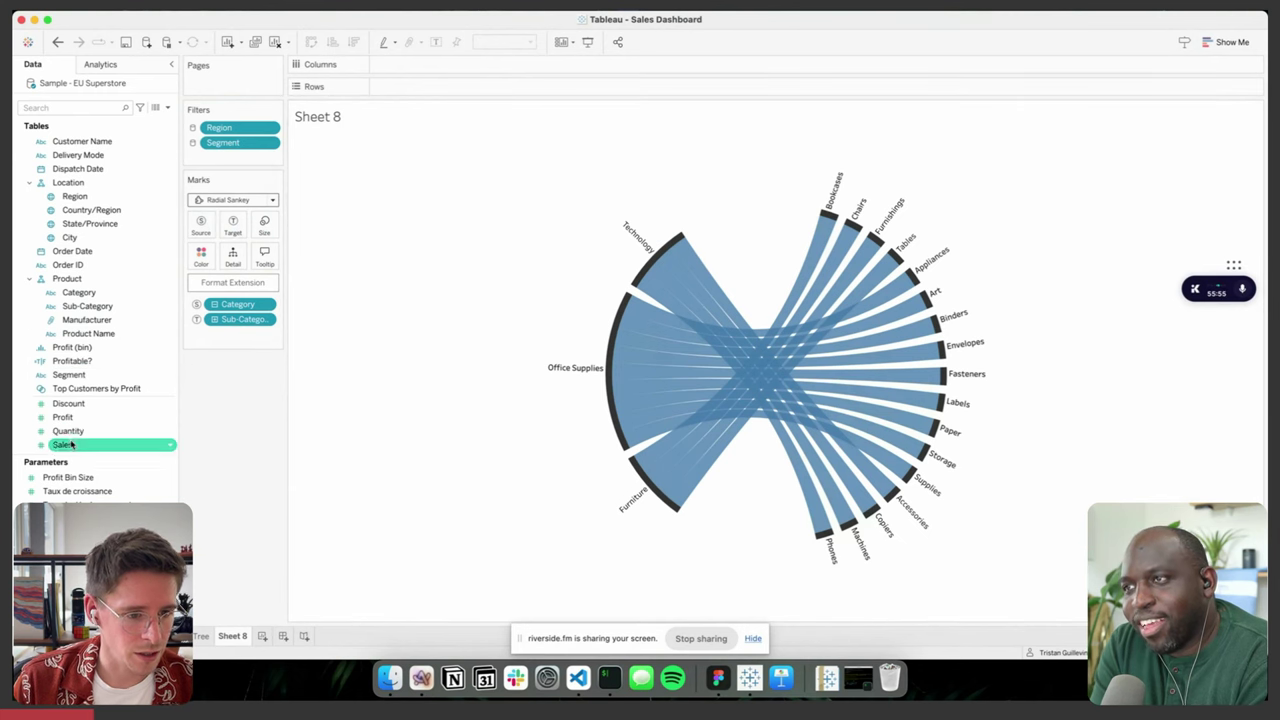
pyautogui.moveTo(71, 444); pyautogui.dragTo(265, 220)
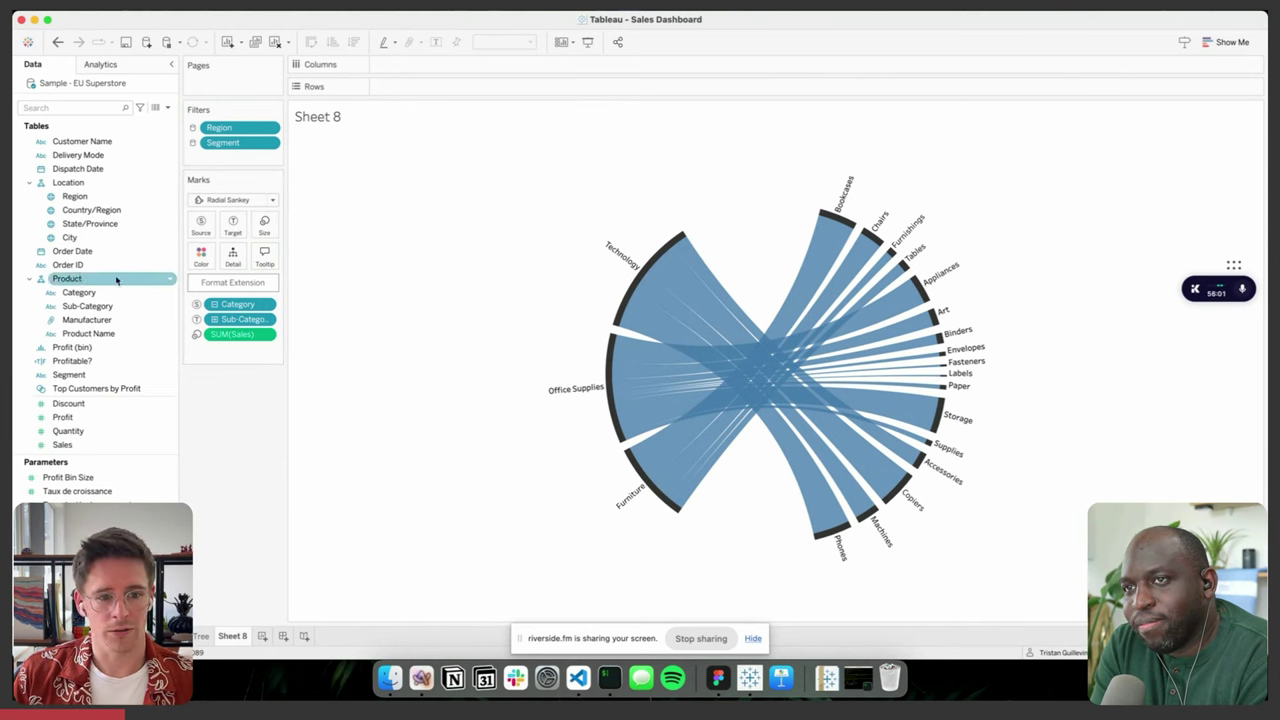
# - Try coloring the Radial Sankey flows by Category and by Sub-Category
pyautogui.moveTo(80, 292); pyautogui.dragTo(203, 259)
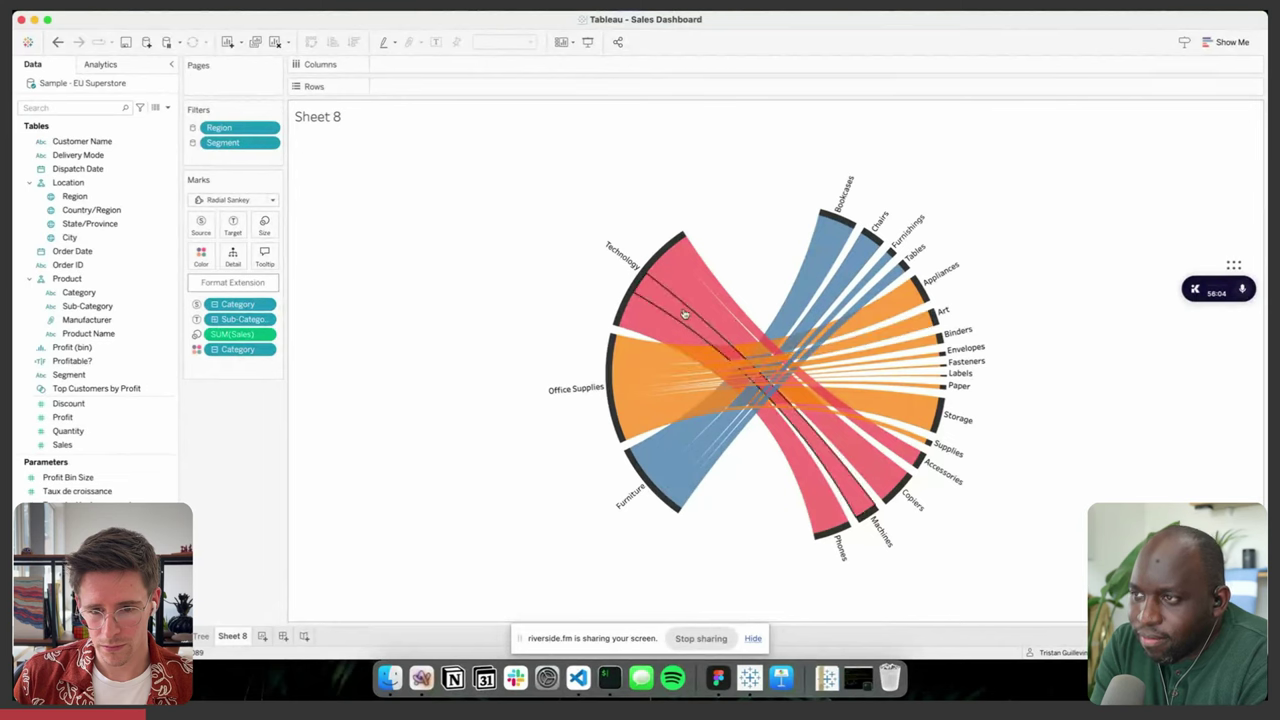
pyautogui.click(93, 320)
pyautogui.moveTo(90, 307); pyautogui.dragTo(203, 250)
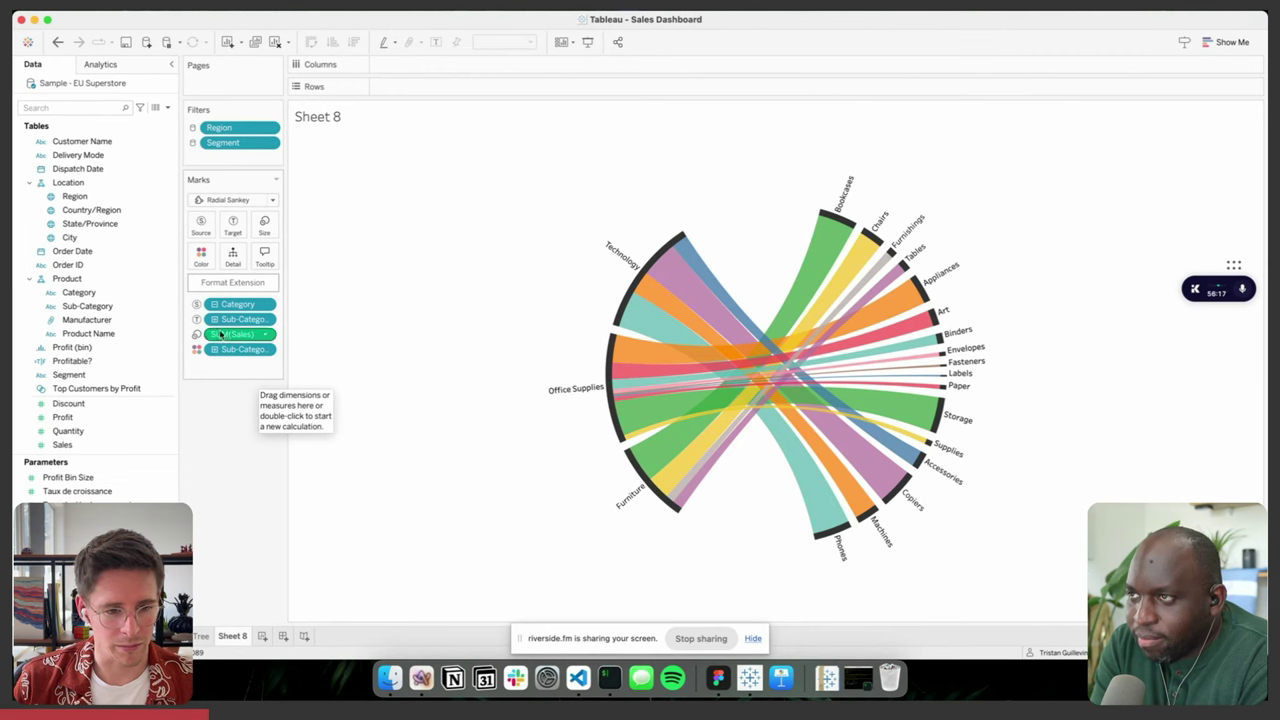
pyautogui.moveTo(232, 349); pyautogui.dragTo(224, 391)
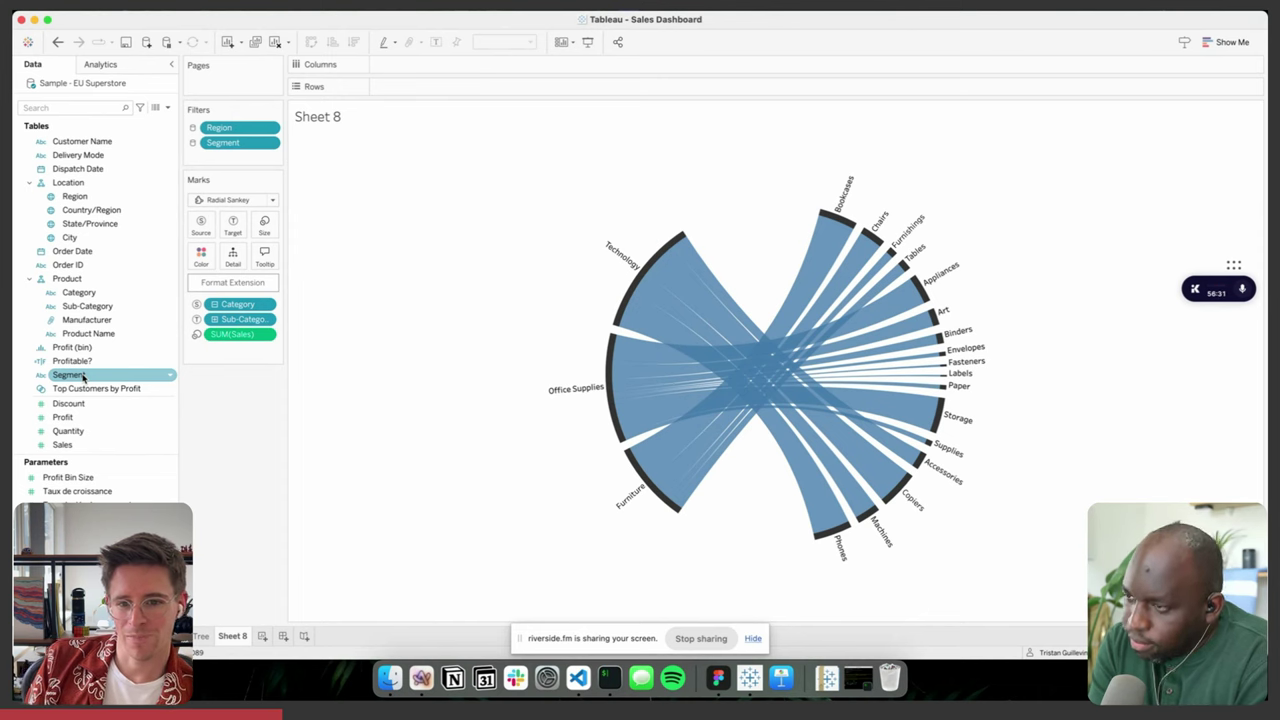
# - Try to color the Radial Sankey flows by Segment
pyautogui.moveTo(606, 250); pyautogui.dragTo(594, 490)
pyautogui.click(1048, 605)
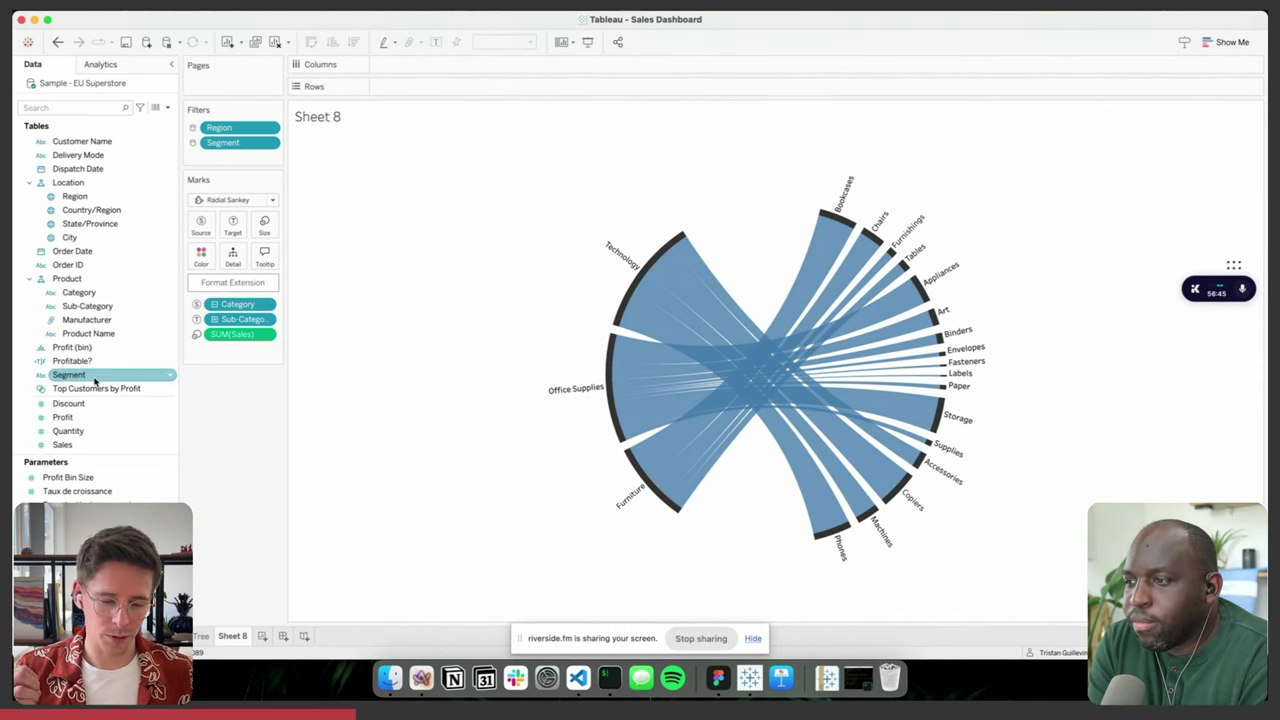
pyautogui.moveTo(95, 378); pyautogui.dragTo(204, 261)
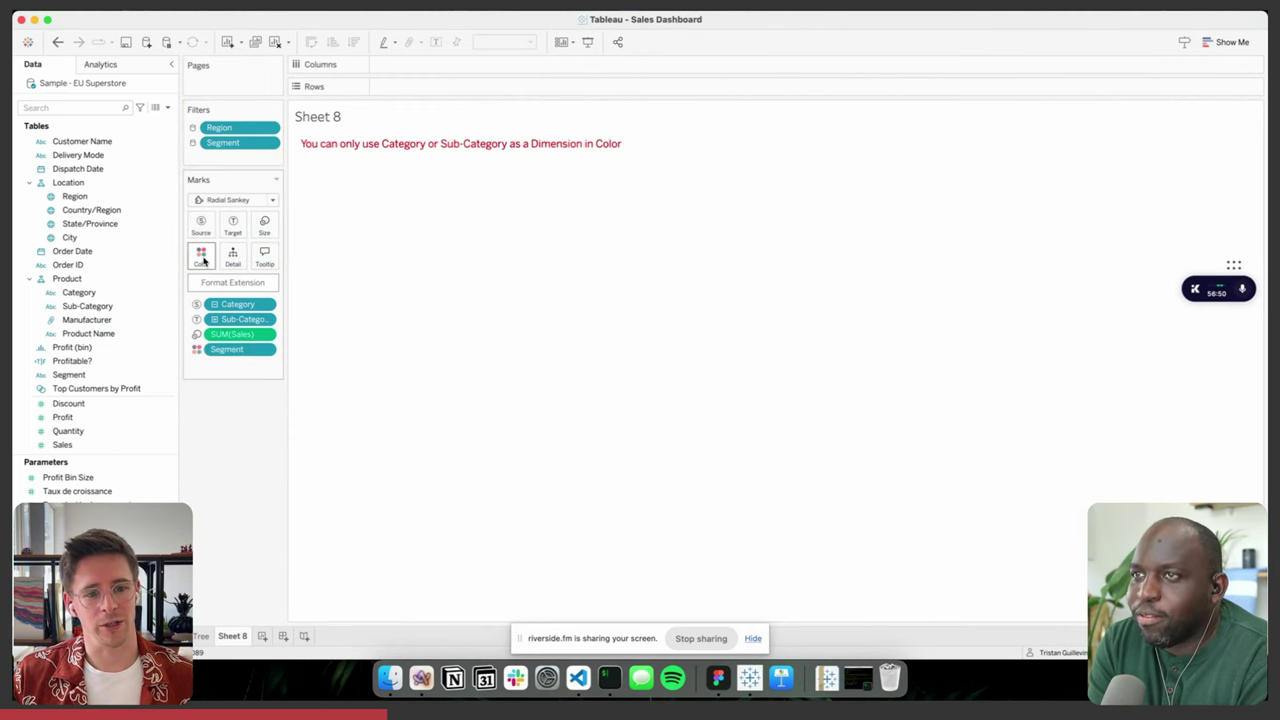
# - Remove Segment from the Radial Sankey's color and color the flows by Profit instead
pyautogui.moveTo(239, 350); pyautogui.dragTo(238, 401)
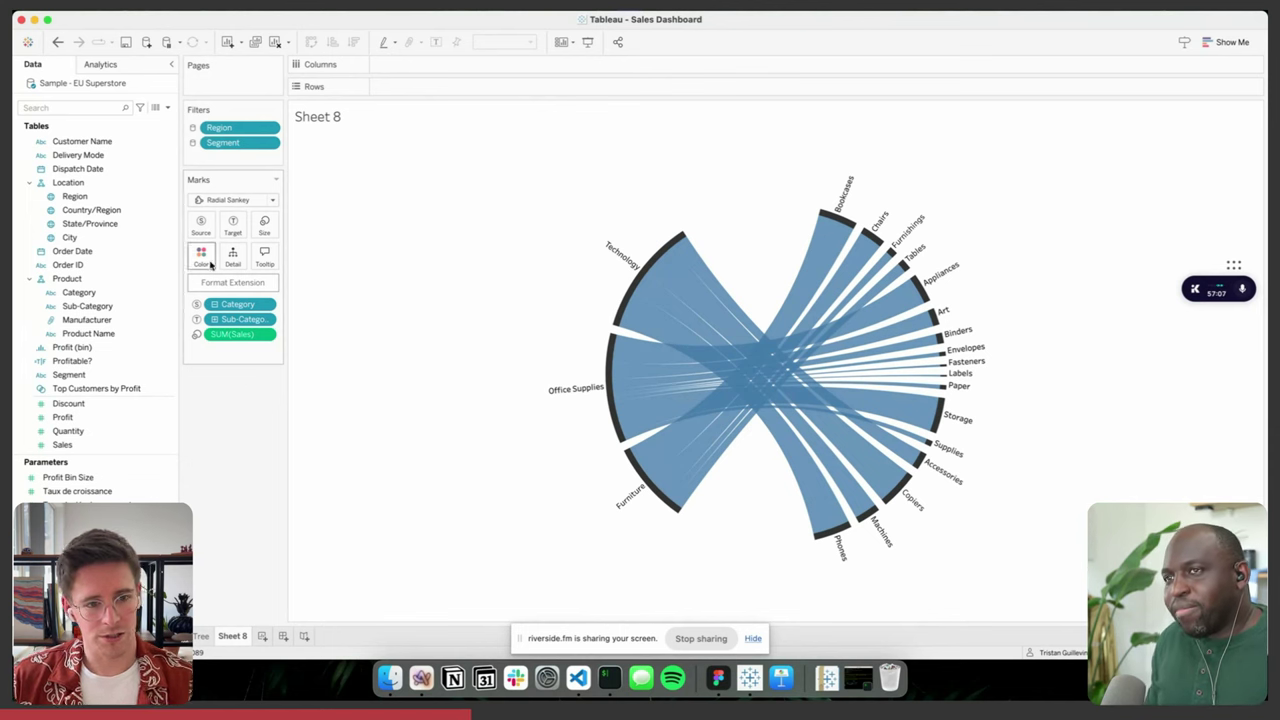
pyautogui.click(203, 636)
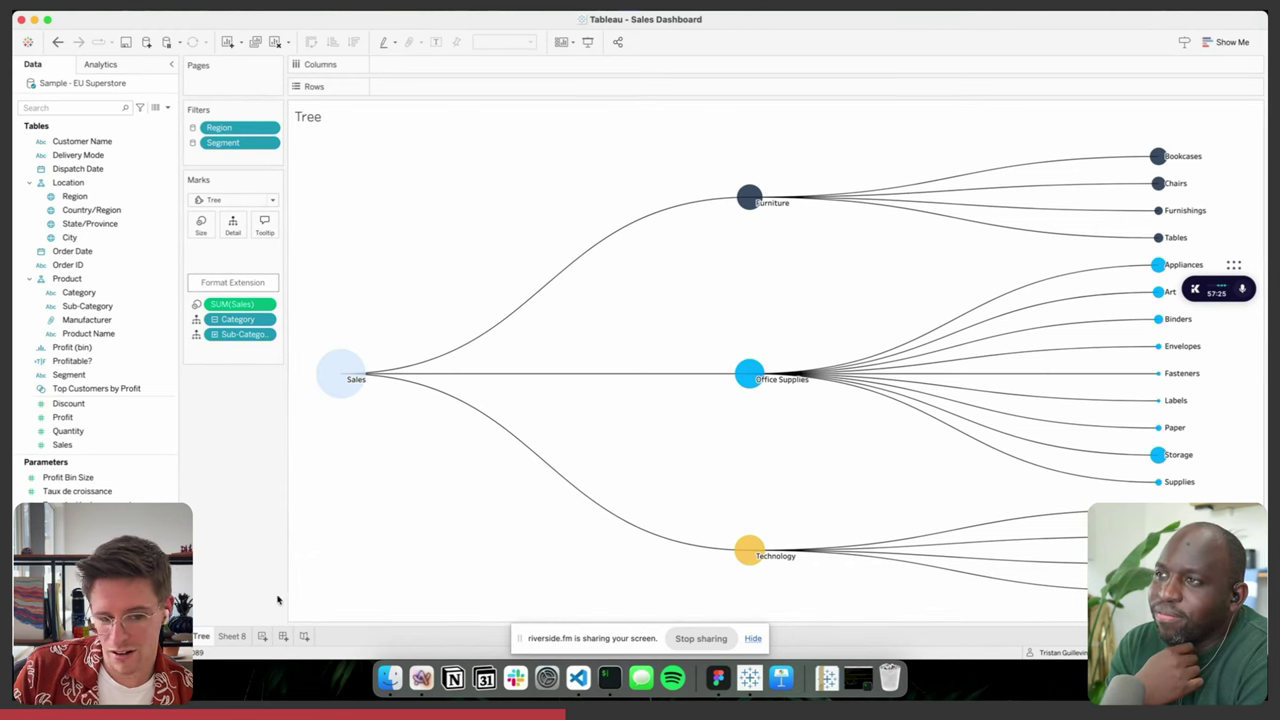
pyautogui.moveTo(237, 640)
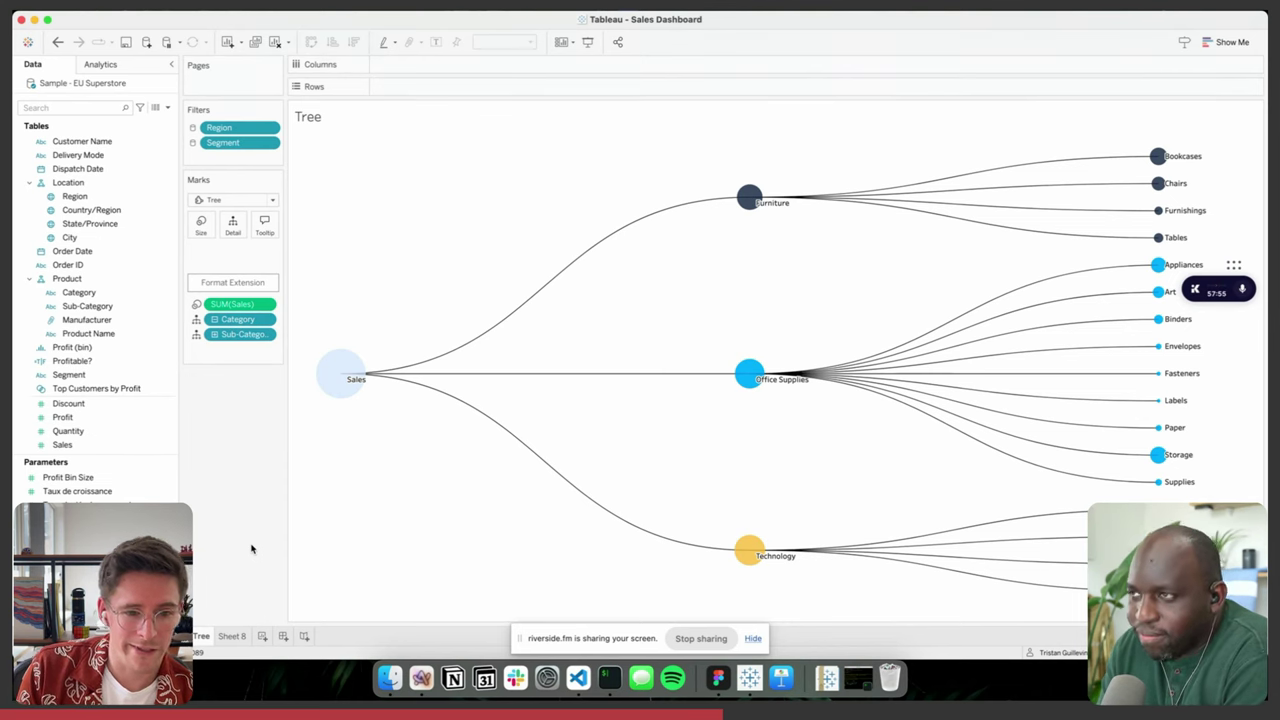
pyautogui.click(236, 637)
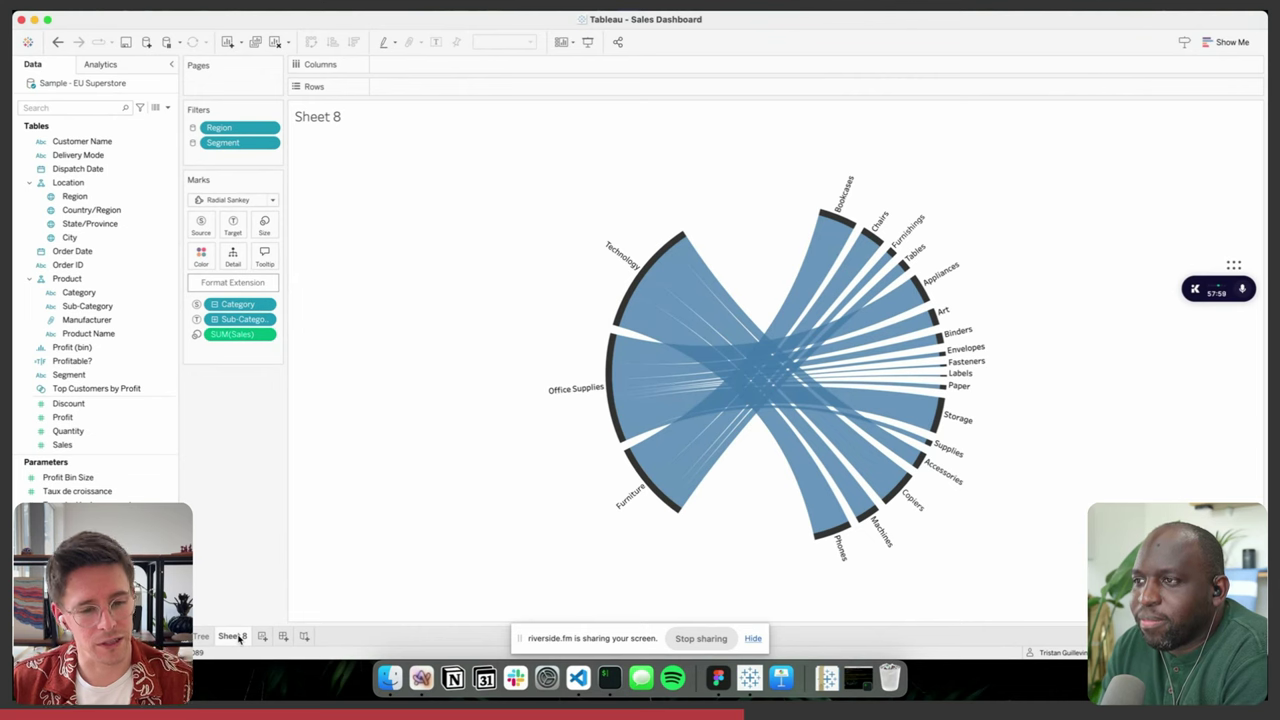
pyautogui.click(66, 417)
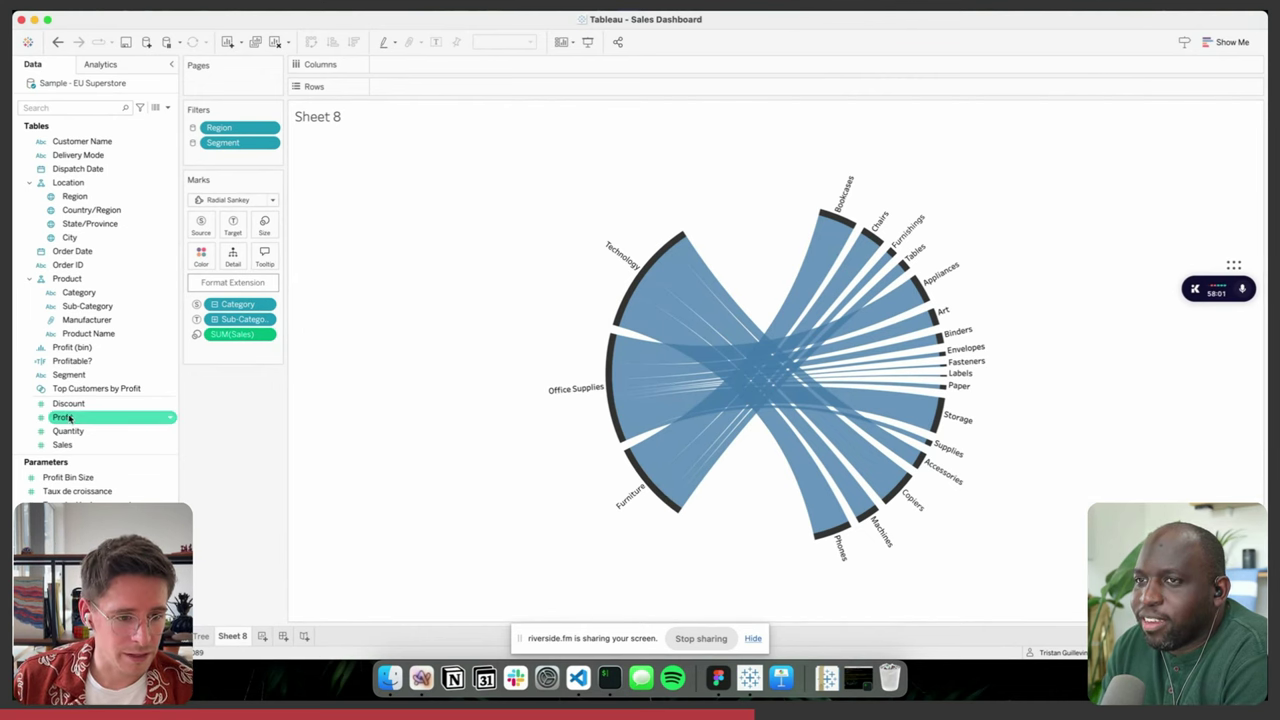
pyautogui.moveTo(68, 419); pyautogui.dragTo(204, 260)
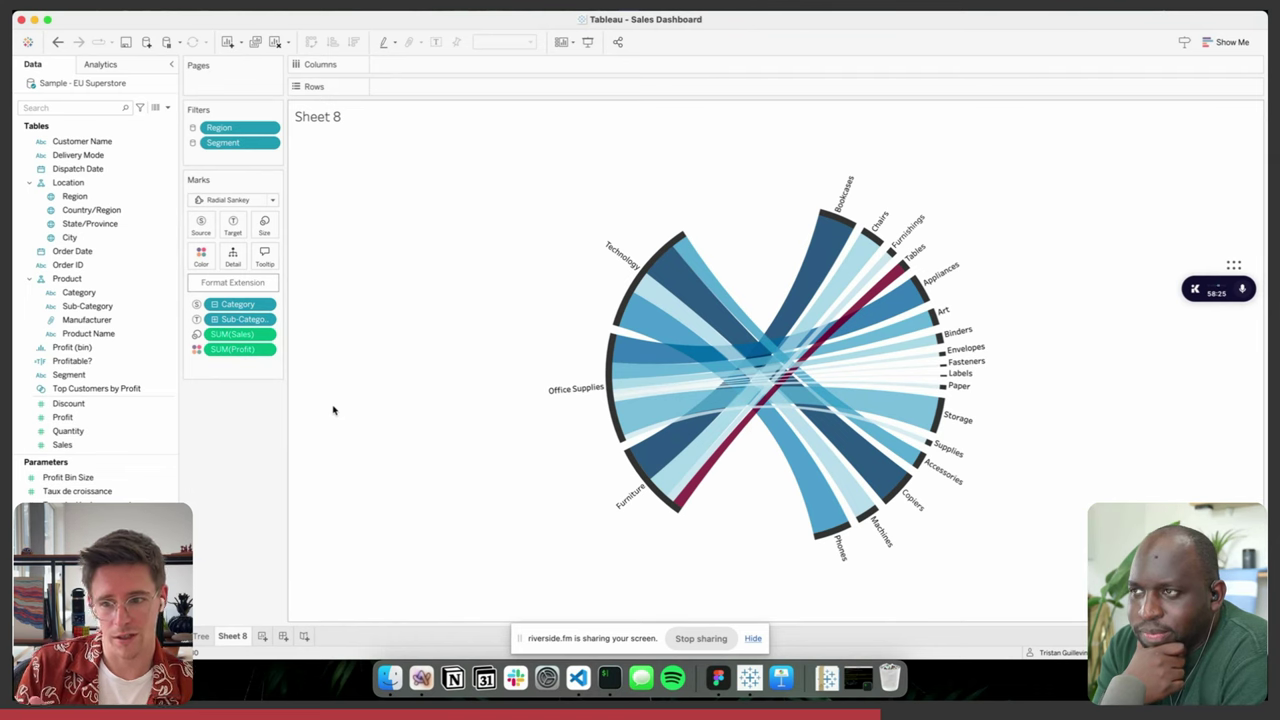
# - Sort Sub-Category in descending order by the sum of Sales and place it above Category on the Radial Sankey's Marks card
pyautogui.rightClick(229, 317)
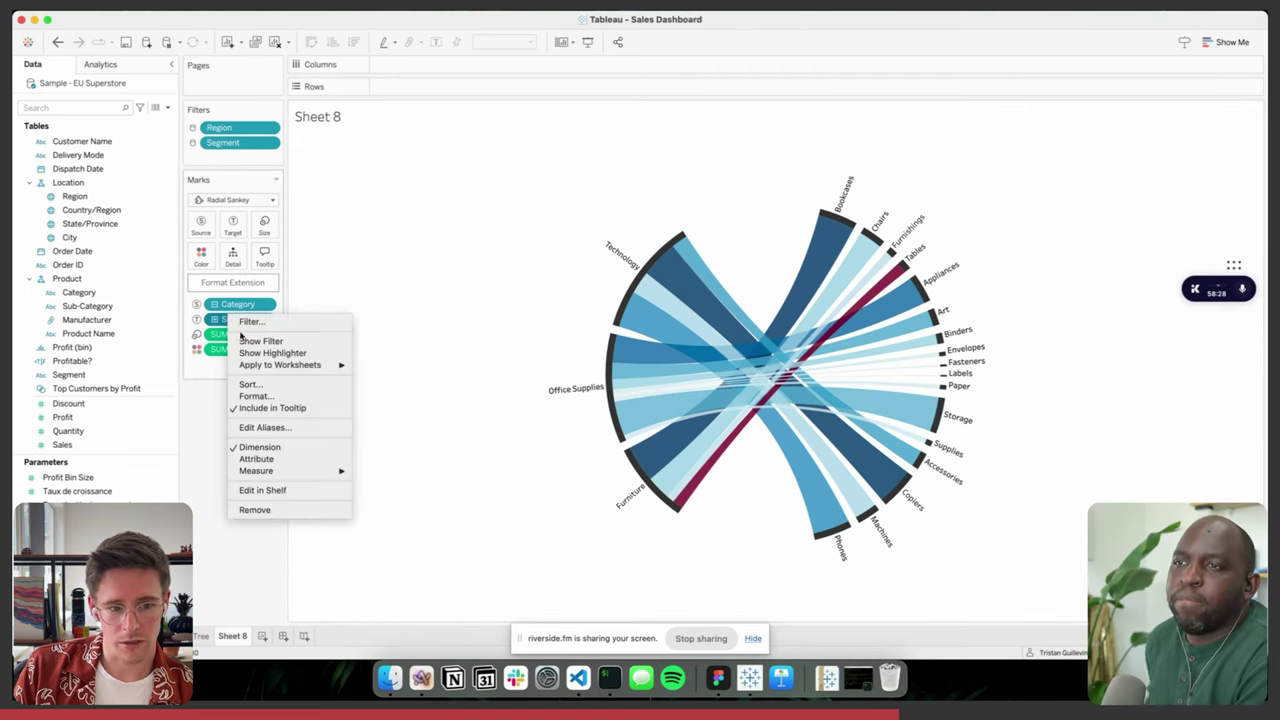
pyautogui.click(255, 388)
pyautogui.moveTo(610, 275); pyautogui.dragTo(412, 240)
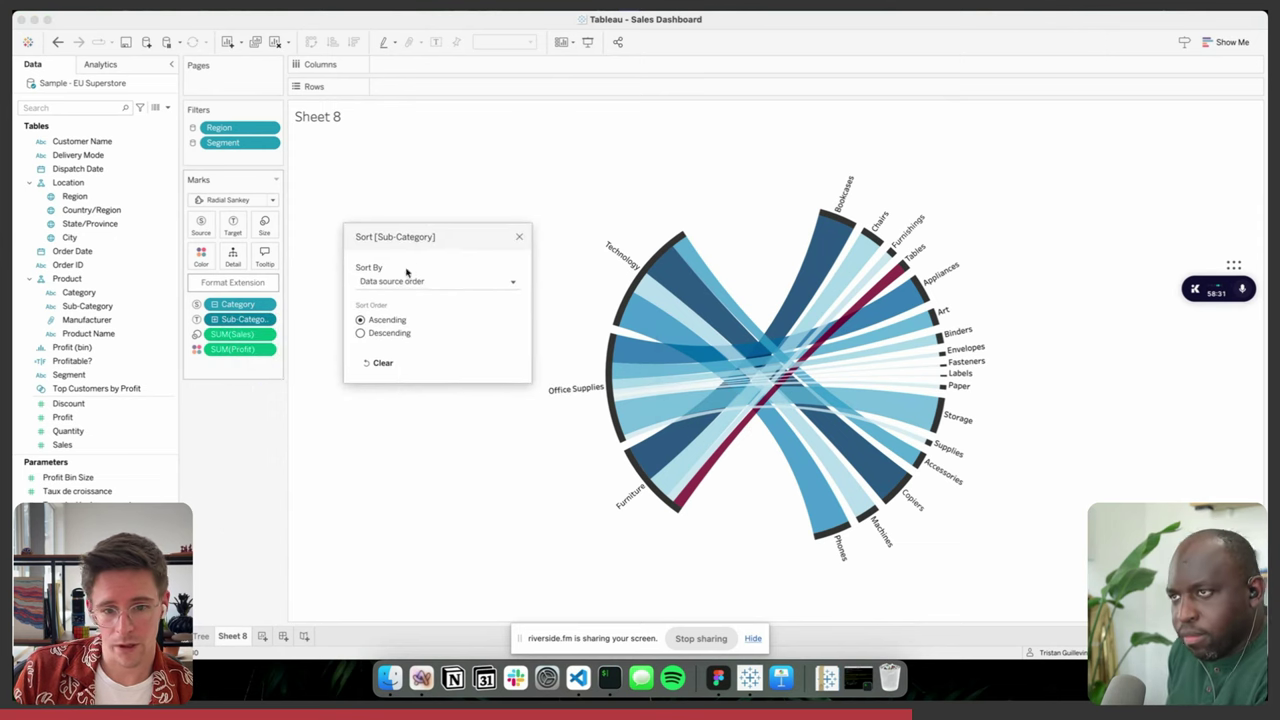
pyautogui.click(400, 283)
pyautogui.click(380, 316)
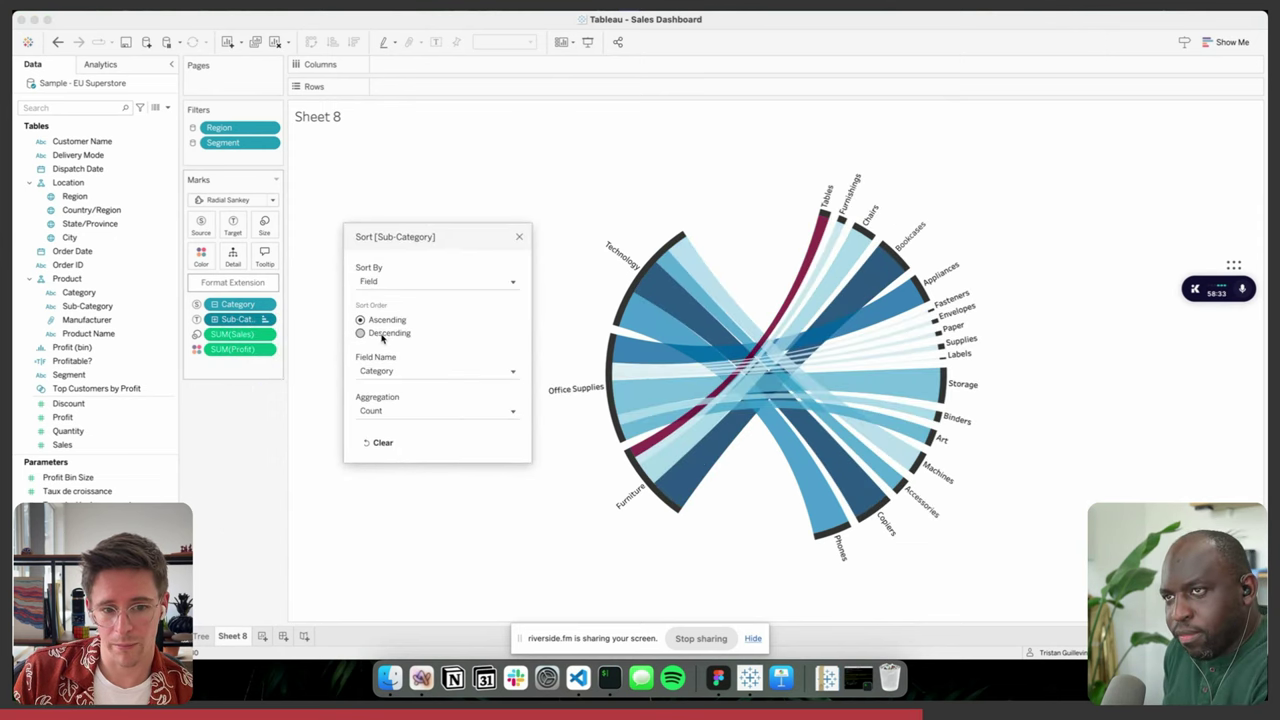
pyautogui.click(382, 335)
pyautogui.click(388, 370)
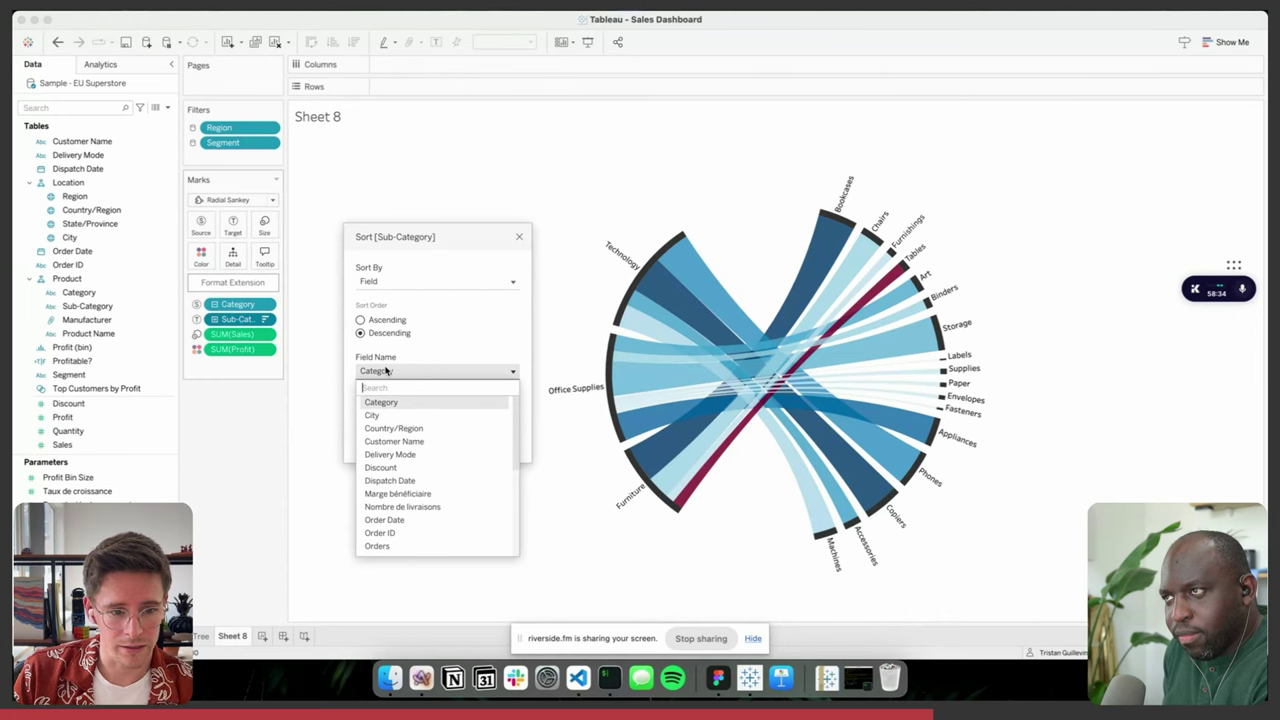
pyautogui.write('sal')
pyautogui.press('Return')
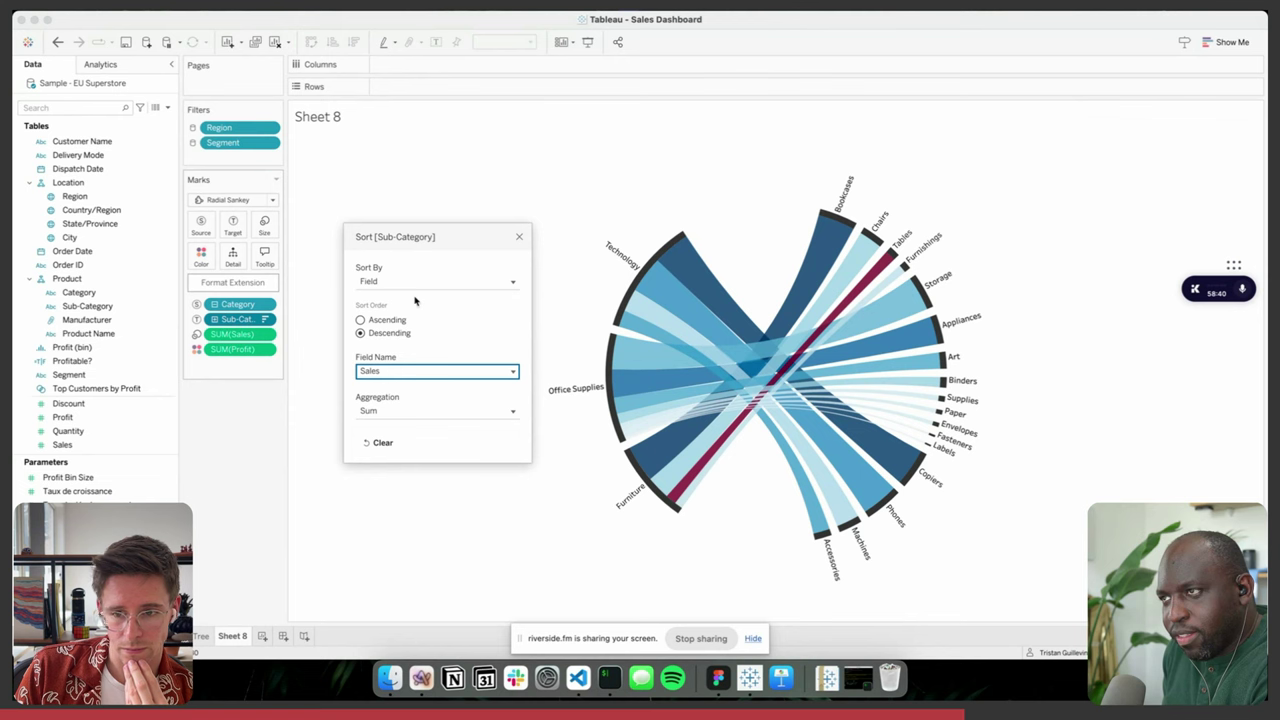
pyautogui.click(372, 331)
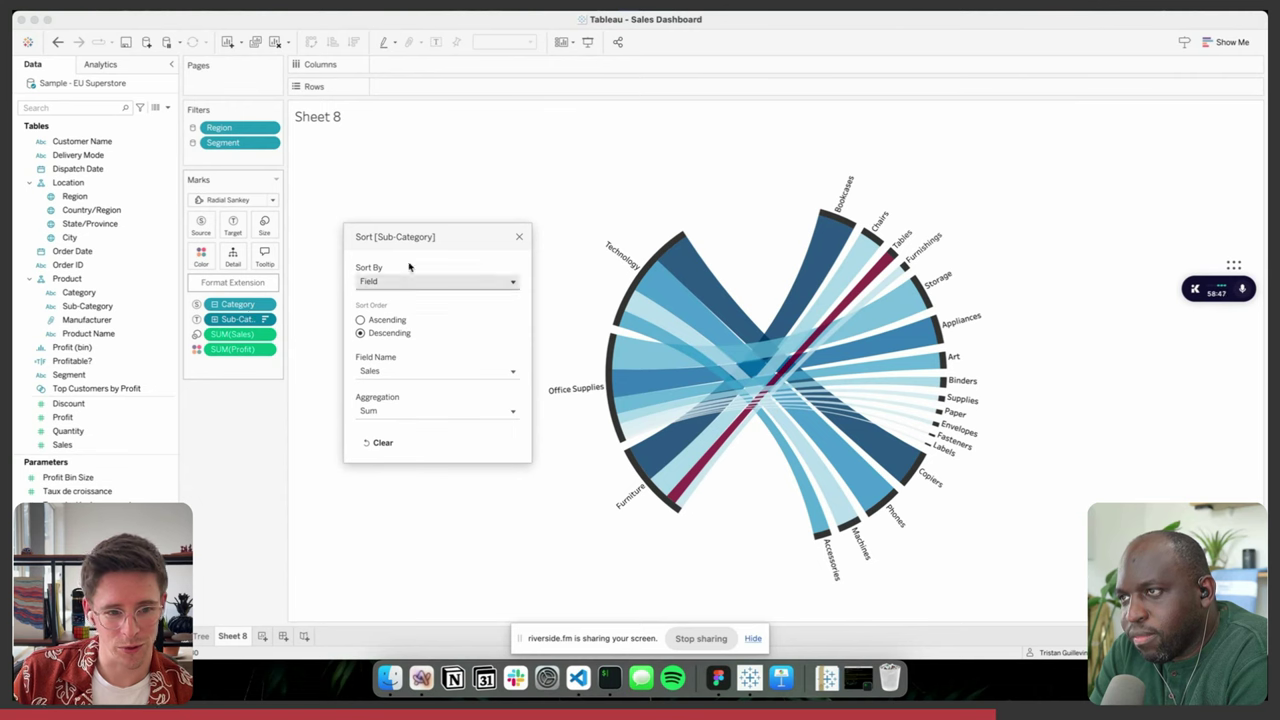
pyautogui.click(518, 240)
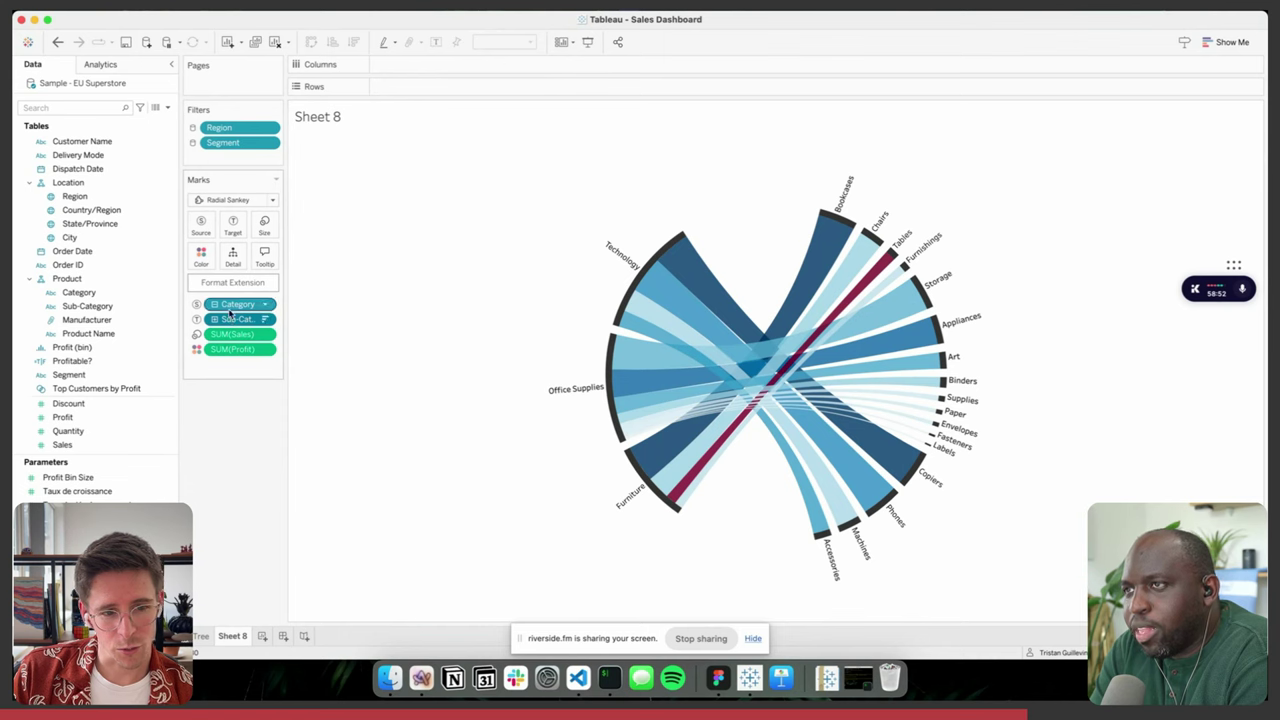
pyautogui.moveTo(234, 318); pyautogui.dragTo(236, 303)
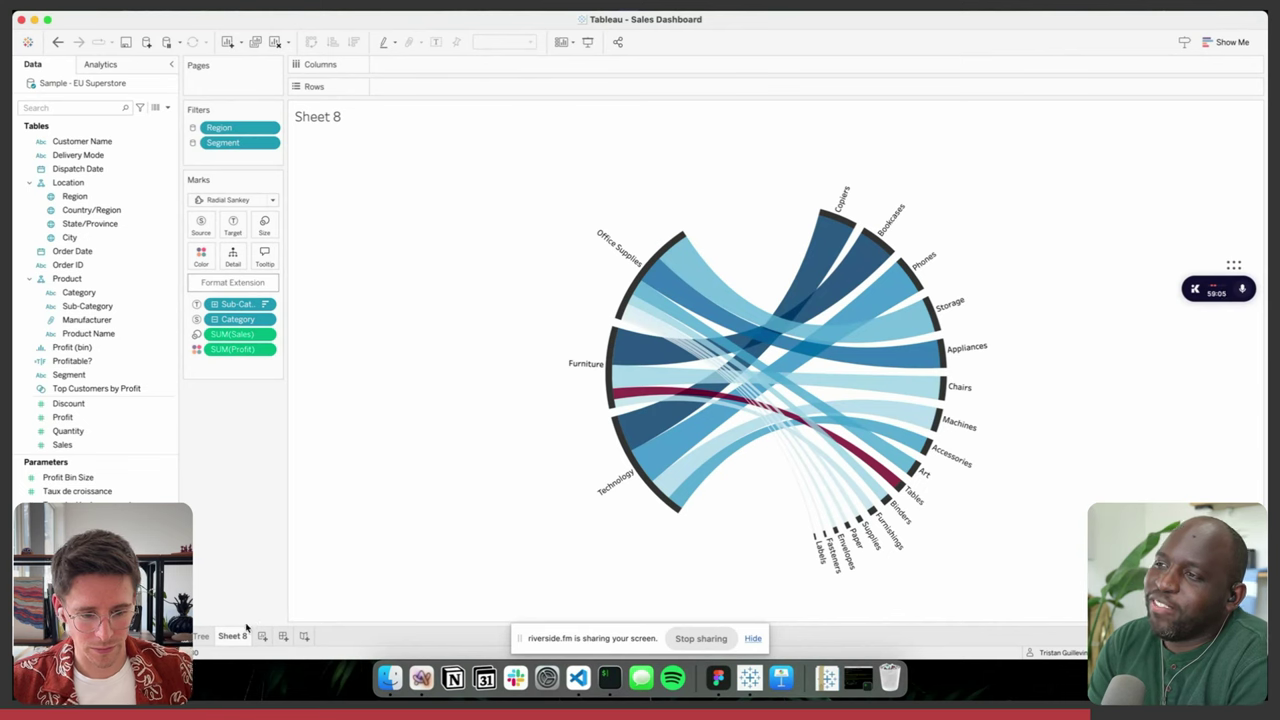
# - On the Tree sheet, replace the Category level with Region and the Sub-Category level with Country/Region
pyautogui.moveTo(232, 641)
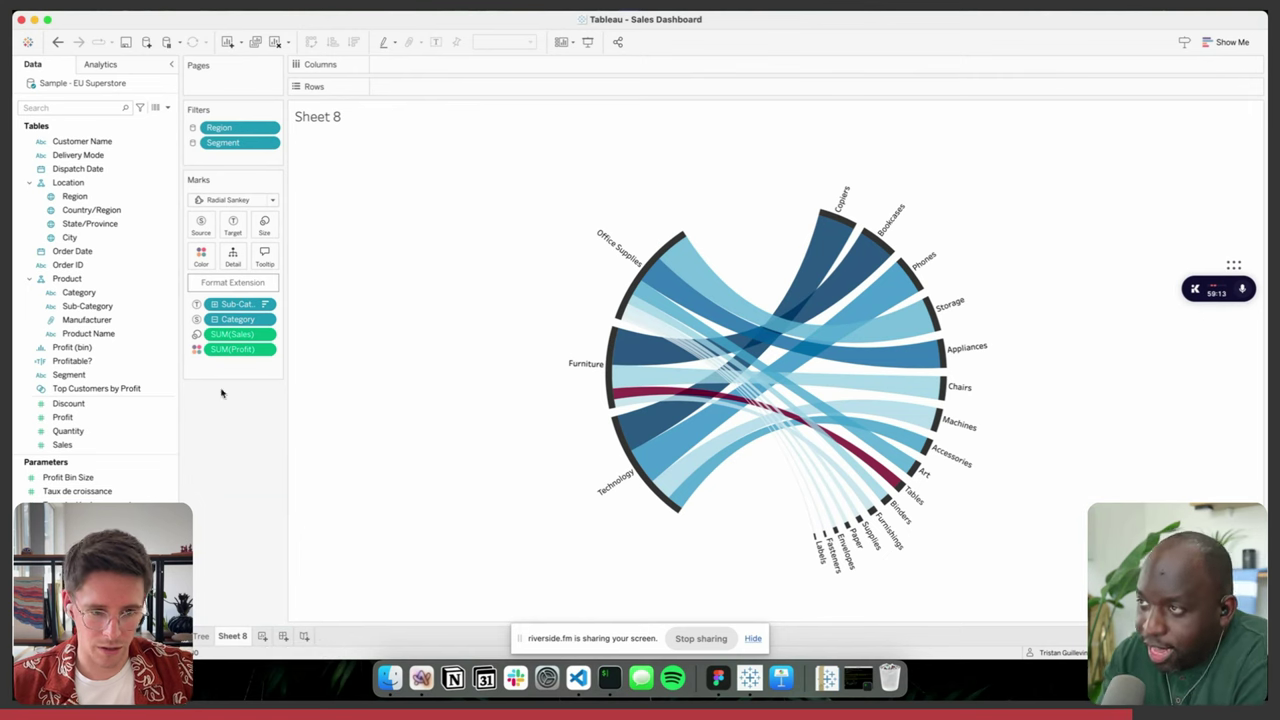
pyautogui.click(202, 637)
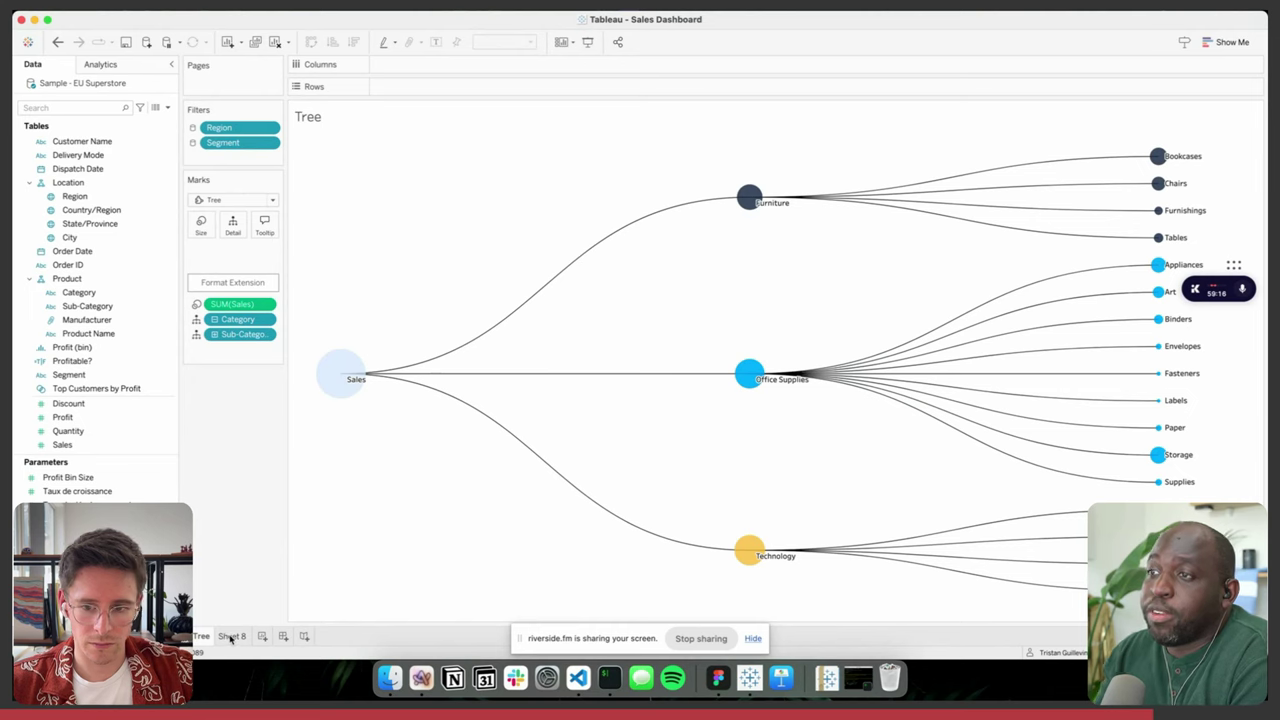
pyautogui.click(231, 637)
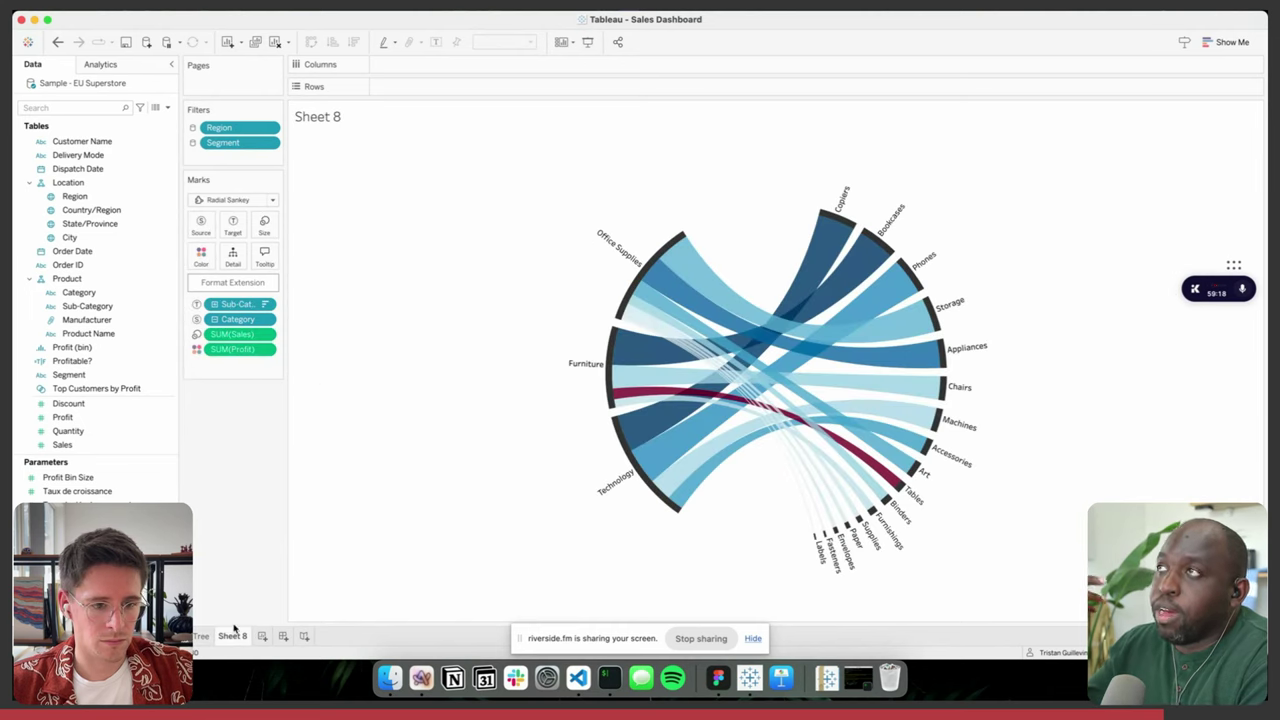
pyautogui.moveTo(203, 638)
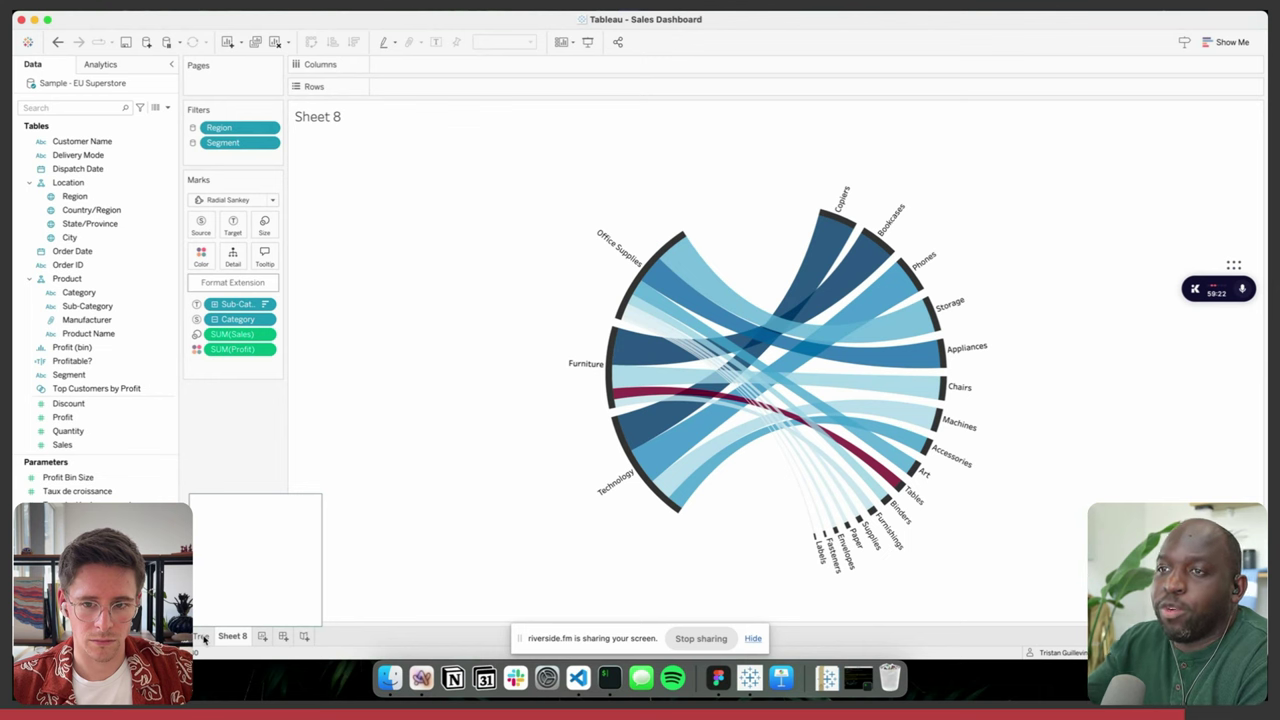
pyautogui.click(203, 638)
pyautogui.moveTo(106, 200); pyautogui.dragTo(235, 320)
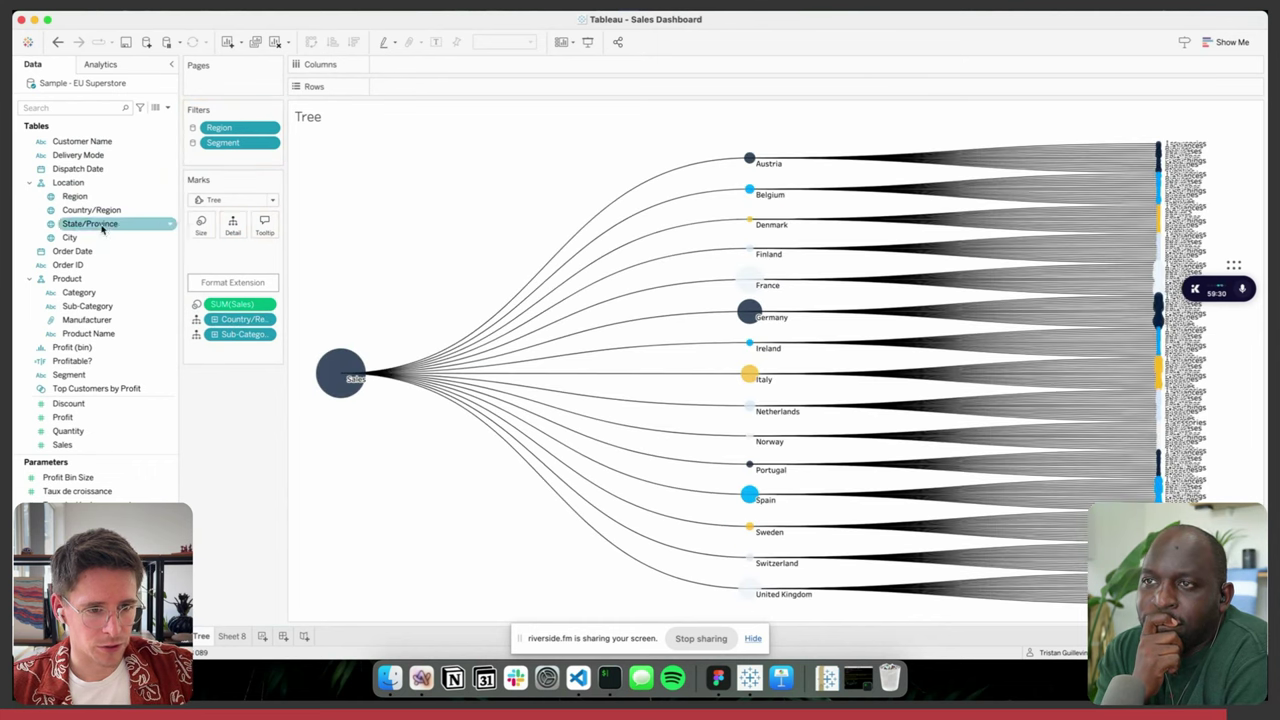
pyautogui.moveTo(102, 229); pyautogui.dragTo(230, 320)
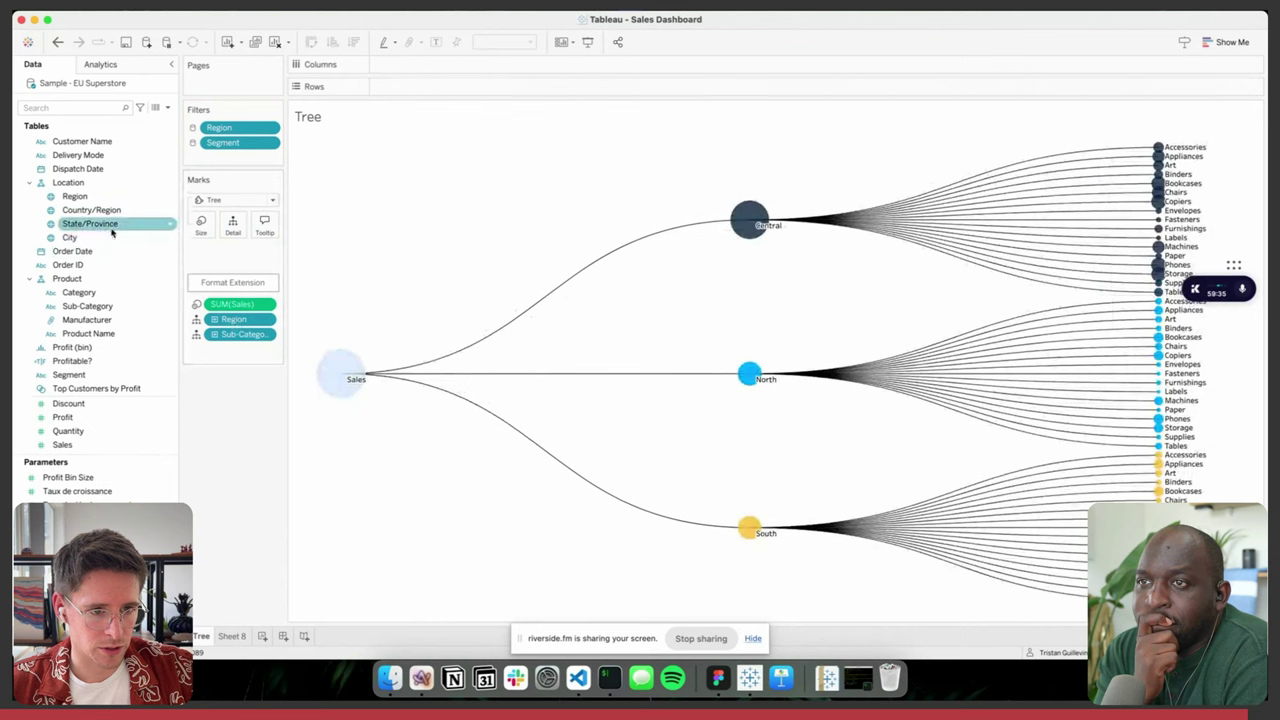
pyautogui.moveTo(100, 209); pyautogui.dragTo(246, 336)
# - Create a new dashboard with the Tree sheet and Sheet 8 placed side by side
pyautogui.click(283, 636)
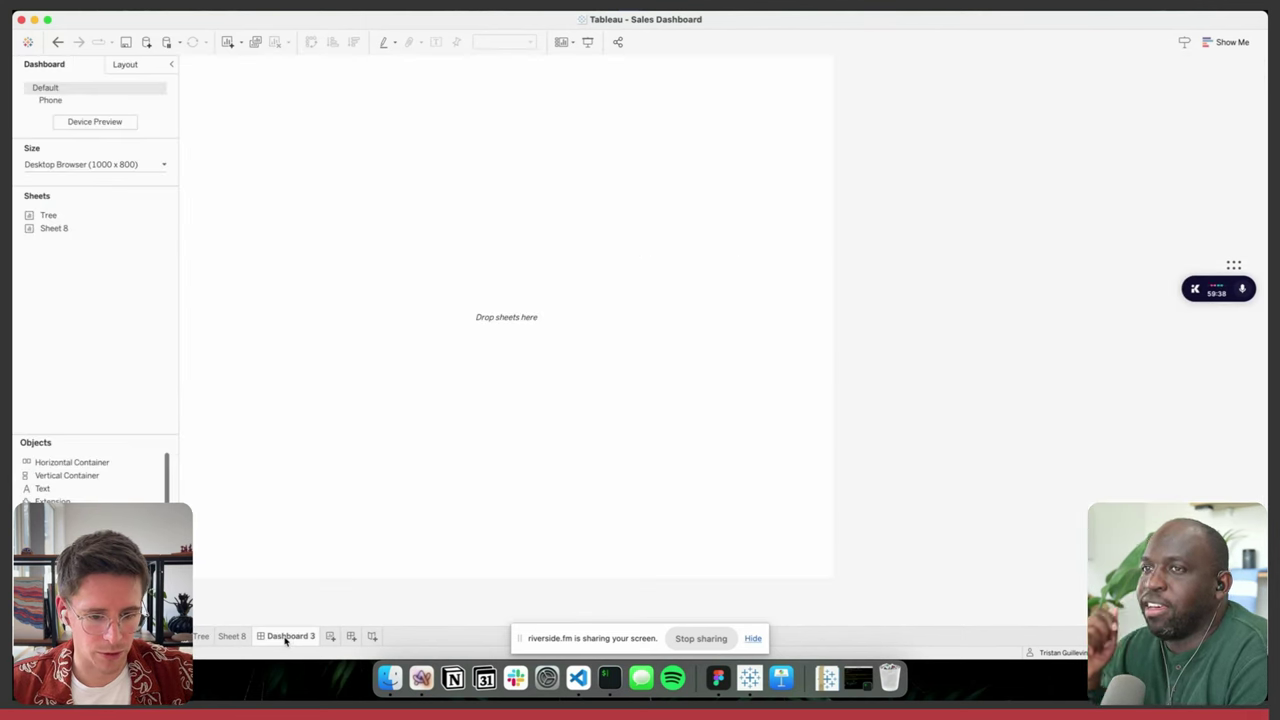
pyautogui.moveTo(45, 215); pyautogui.dragTo(373, 329)
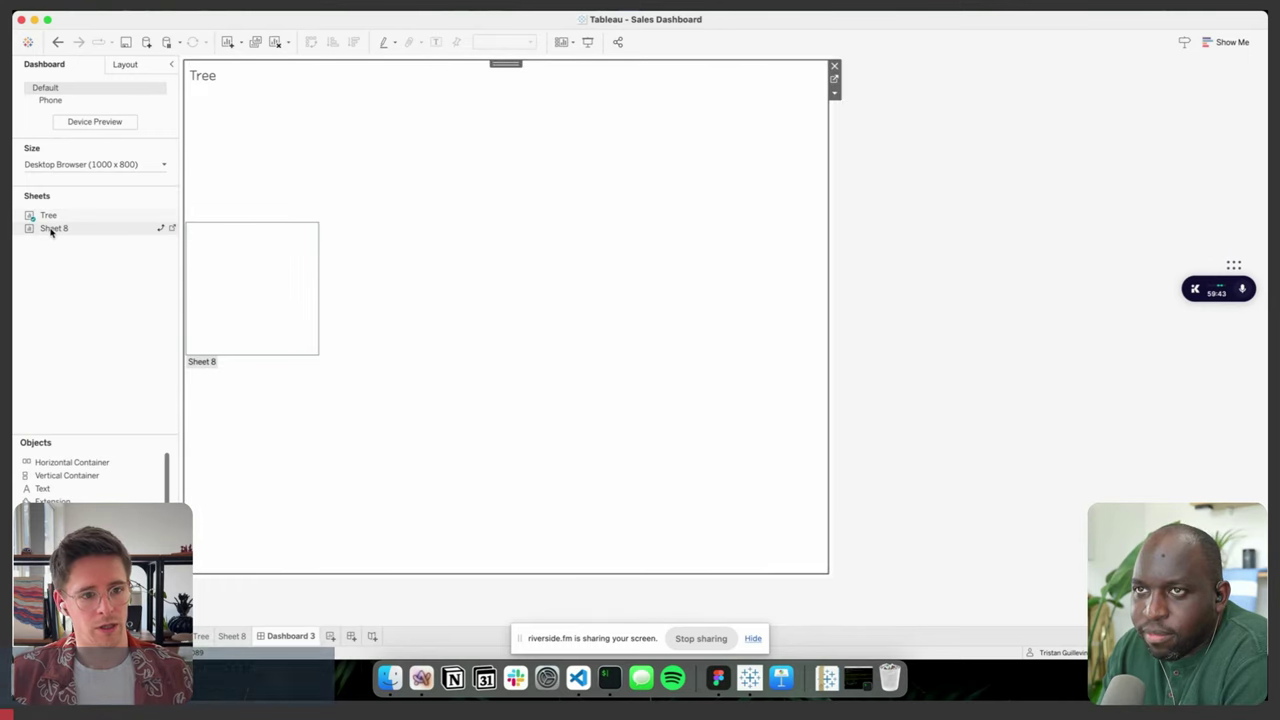
pyautogui.moveTo(52, 232); pyautogui.dragTo(684, 316)
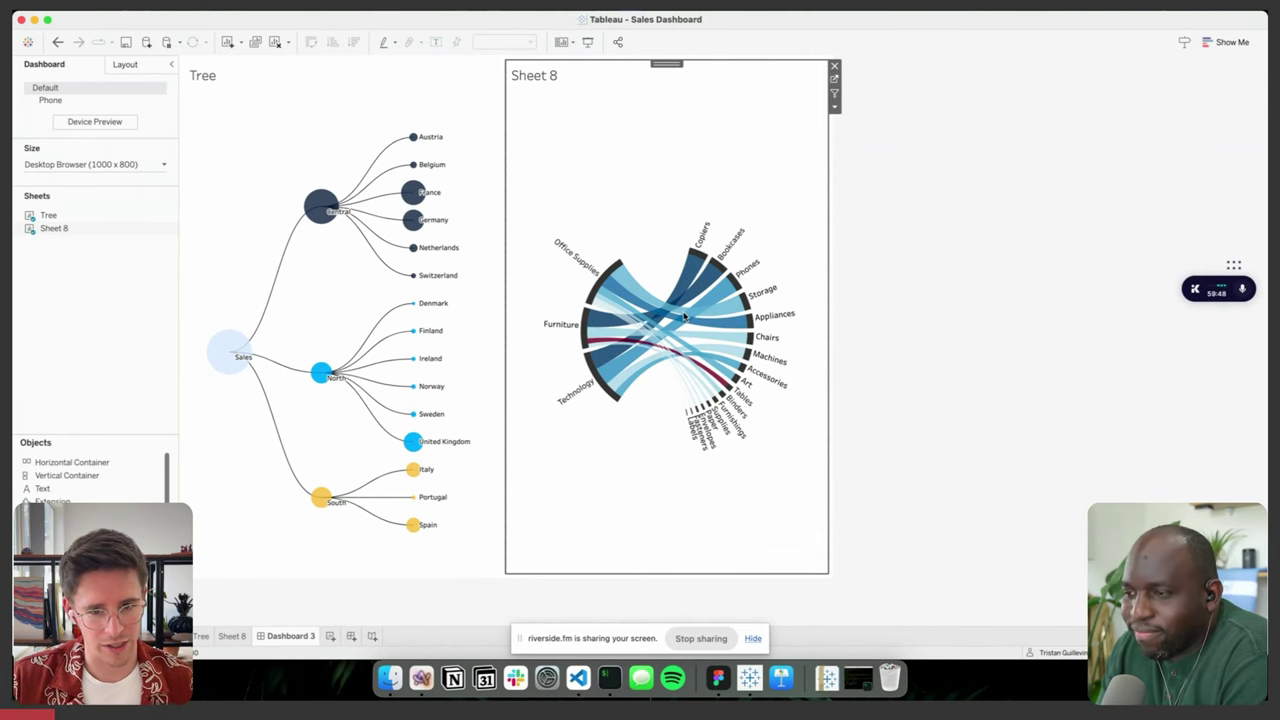
# - Set the Tree sheet to act as a filter on the dashboard
pyautogui.click(474, 162)
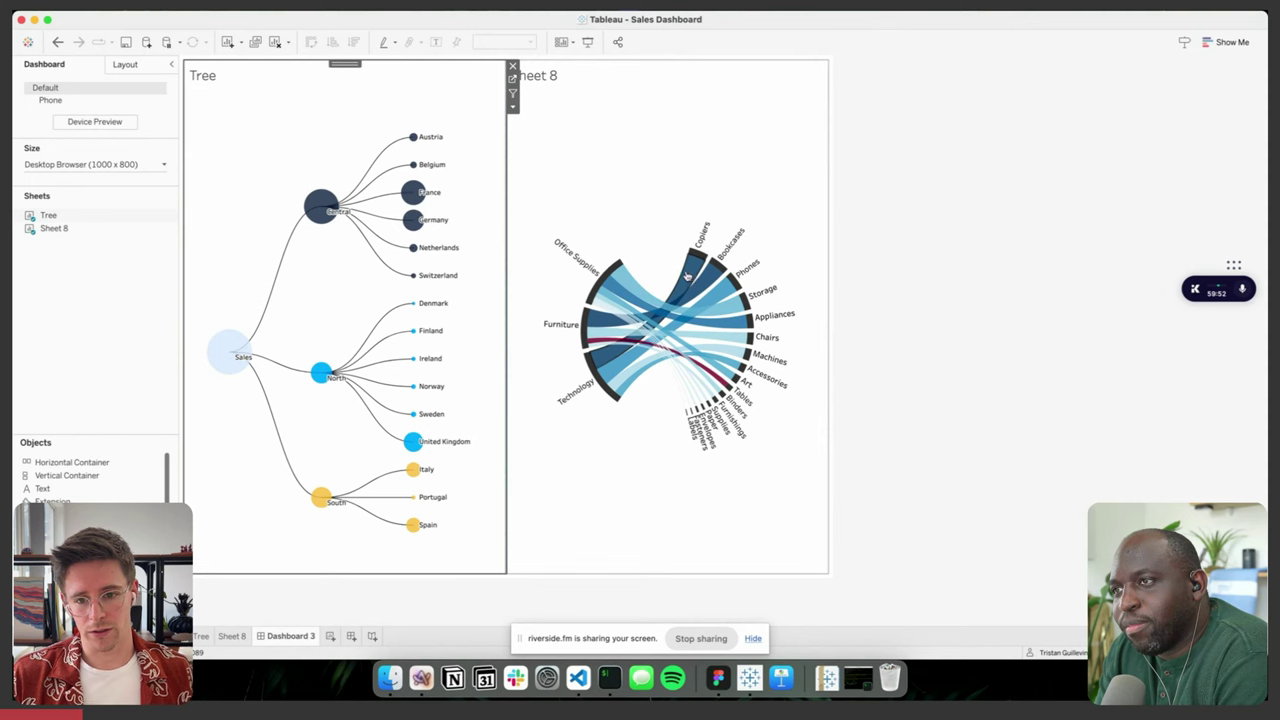
pyautogui.click(668, 322)
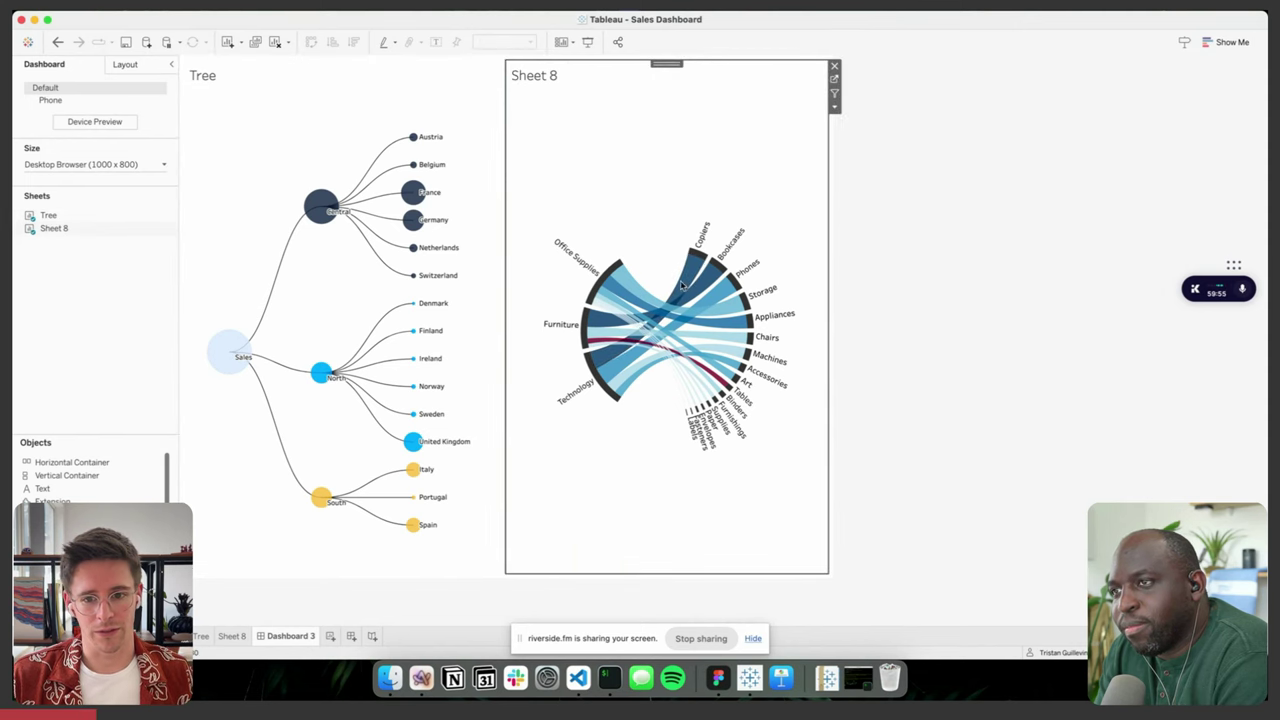
pyautogui.click(484, 108)
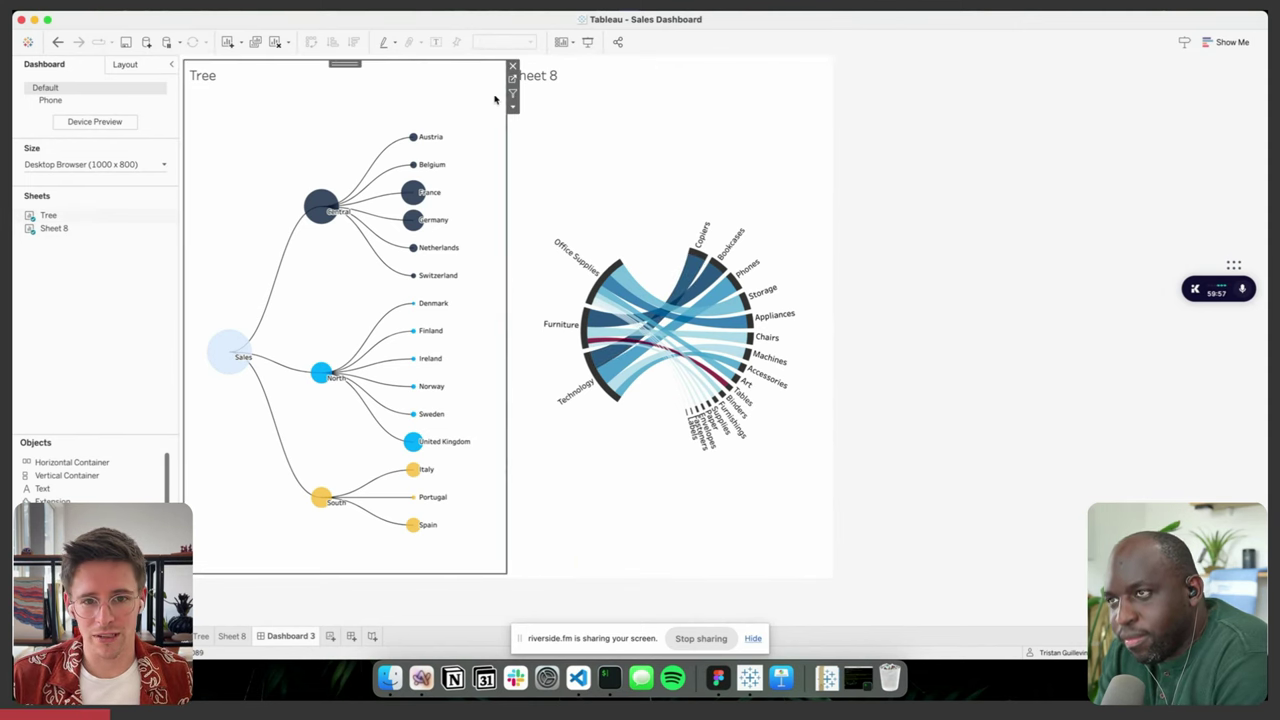
pyautogui.click(513, 94)
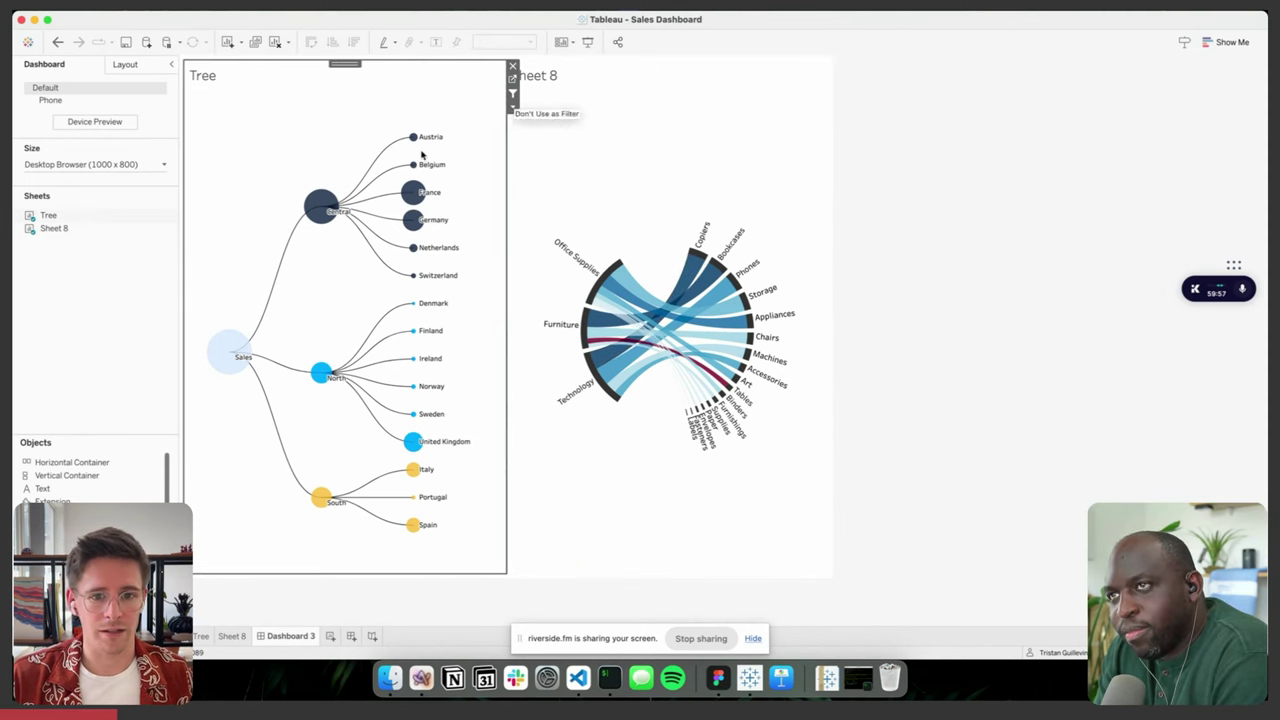
# - Test the tree's filtering of the Radial Sankey with countries such as Germany, Finland and Sweden, and clear the selection
pyautogui.click(413, 221)
pyautogui.click(414, 304)
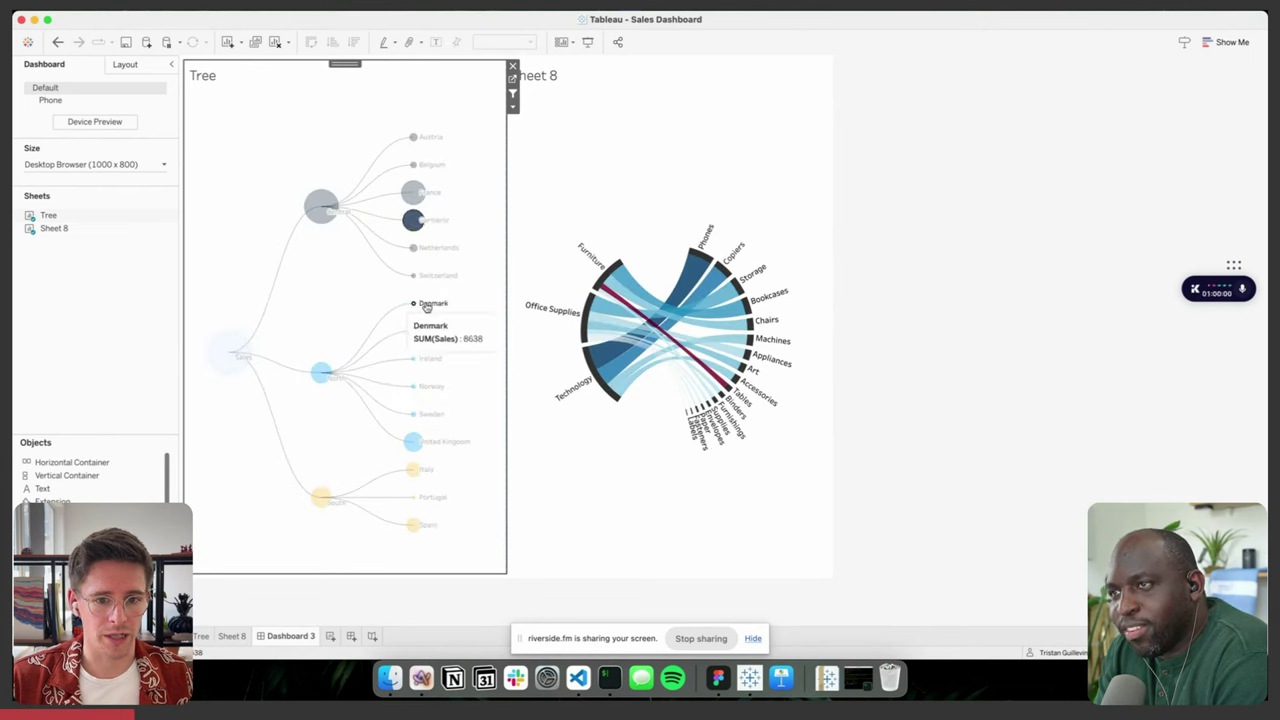
pyautogui.click(436, 360)
pyautogui.click(435, 335)
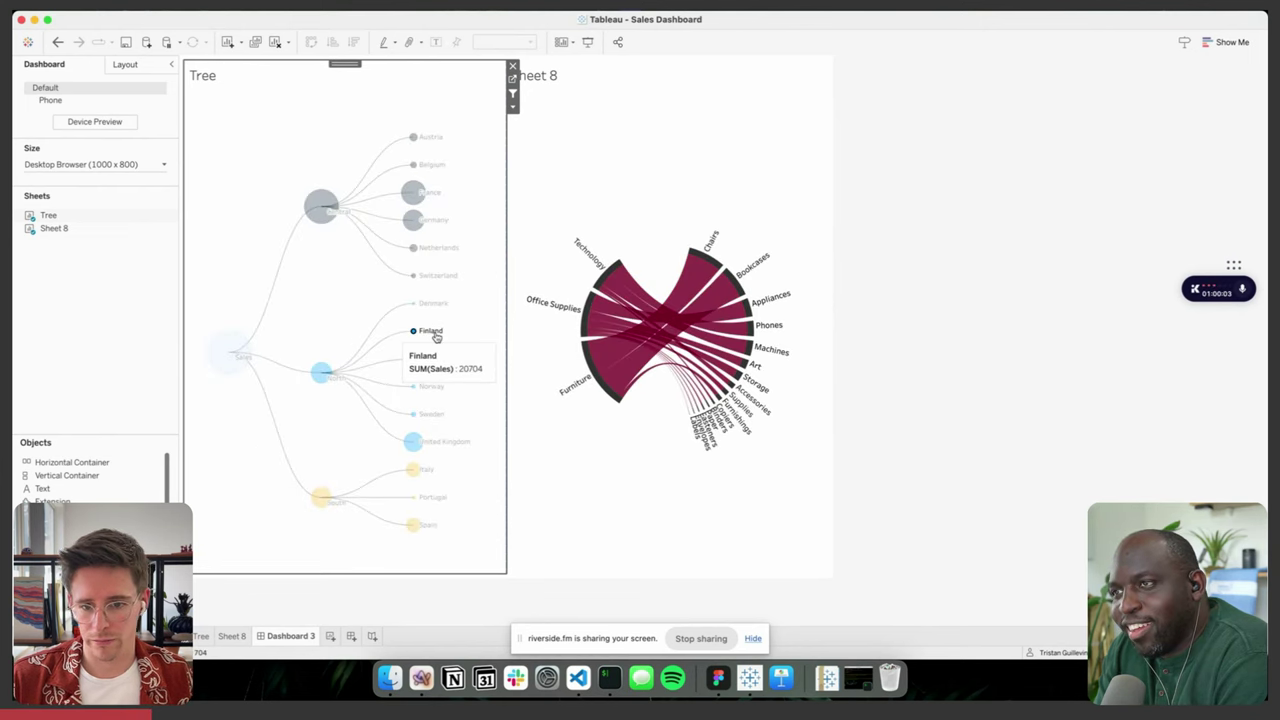
pyautogui.click(433, 416)
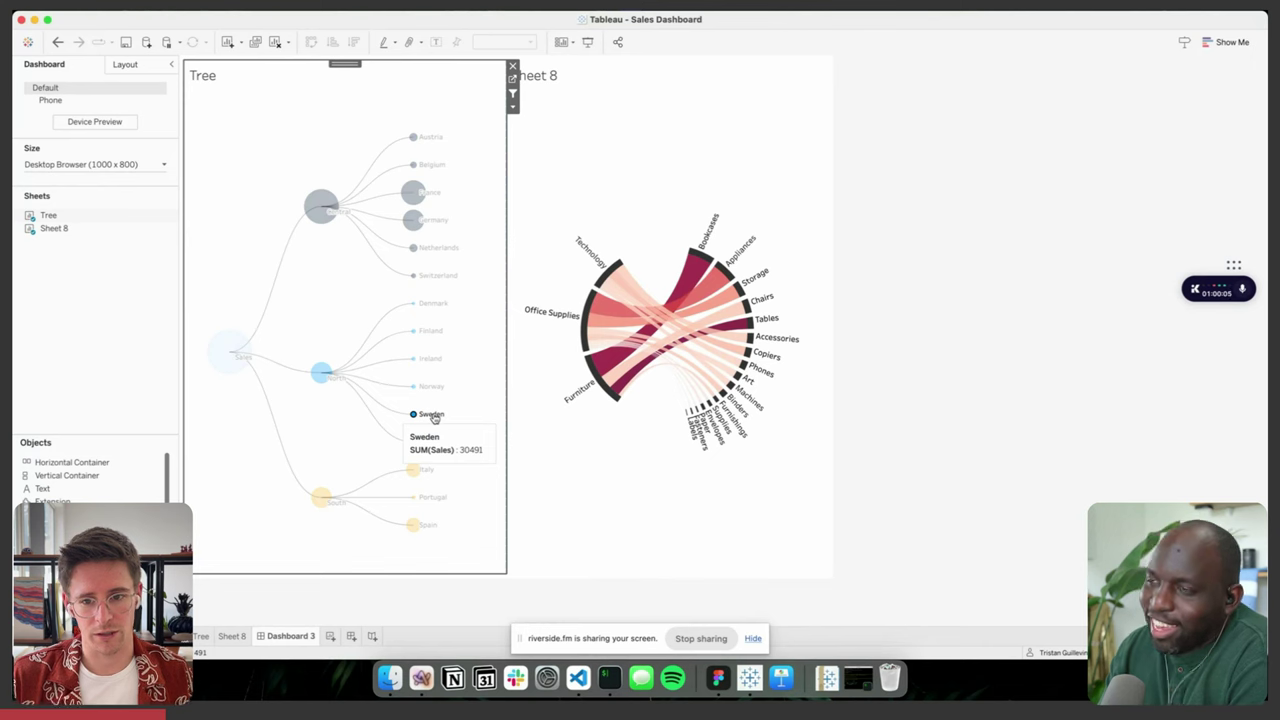
pyautogui.click(433, 418)
# - Set the Radial Sankey on Sheet 8 to act as a filter on the dashboard
pyautogui.click(785, 226)
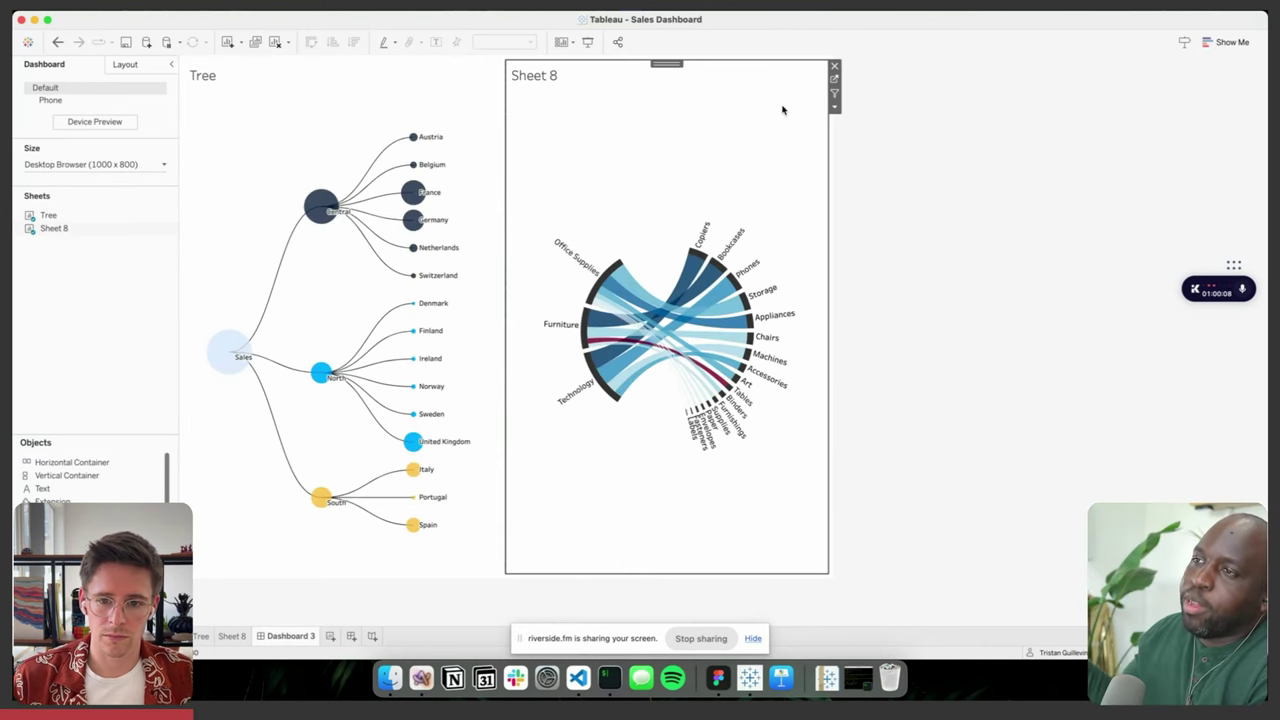
pyautogui.click(714, 243)
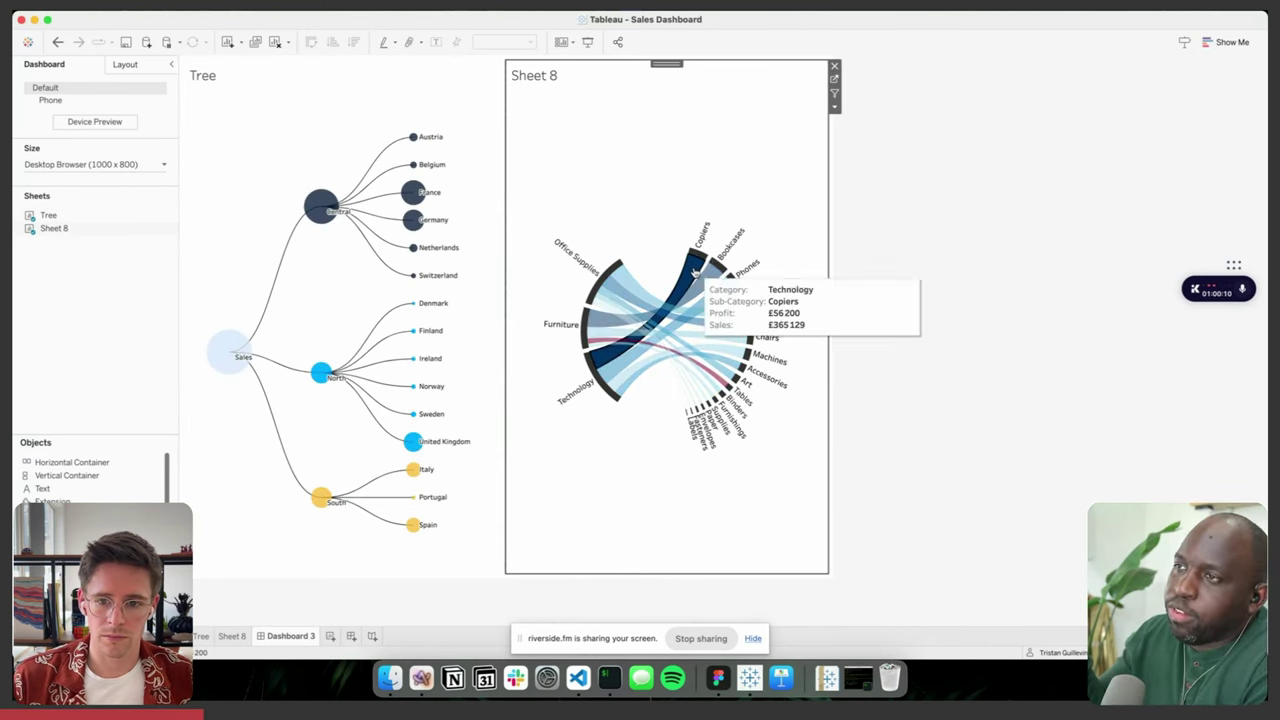
pyautogui.click(836, 95)
# - Test the Radial Sankey's filtering of the tree by selecting and clearing Office Supplies and Furniture flows
pyautogui.click(623, 298)
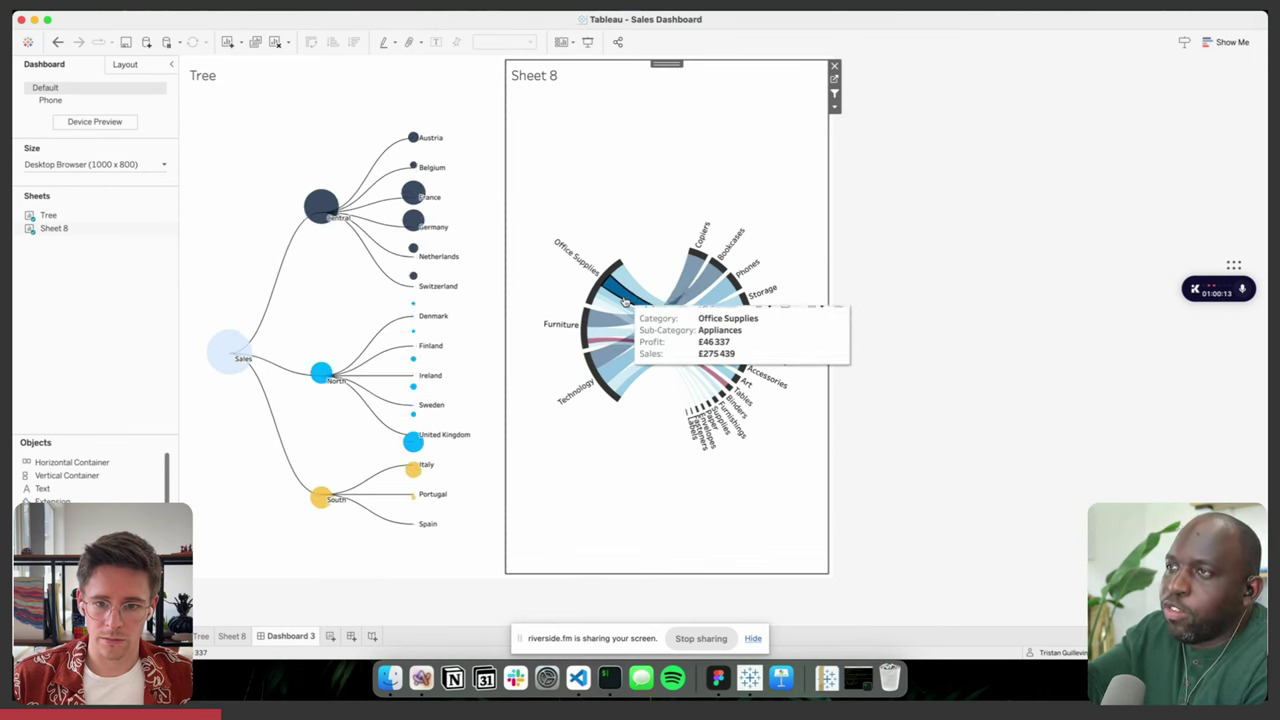
pyautogui.click(623, 298)
pyautogui.click(623, 298)
pyautogui.click(623, 298)
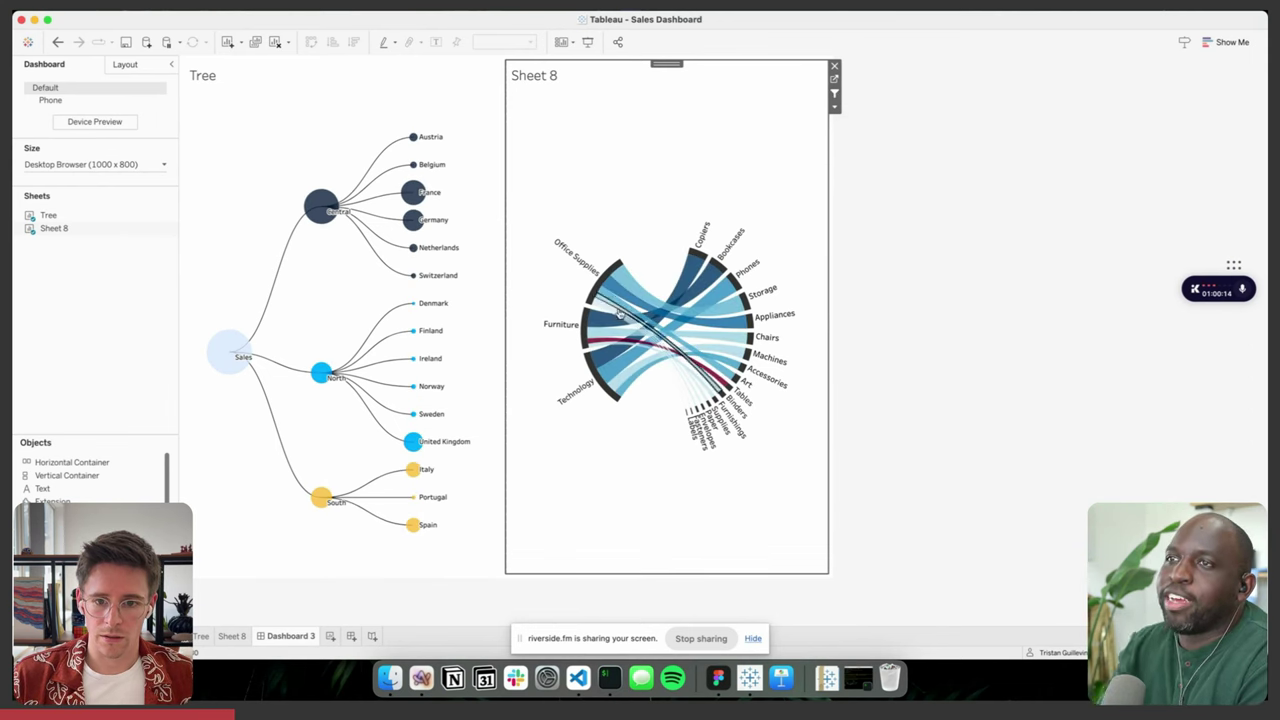
pyautogui.click(605, 328)
pyautogui.click(600, 335)
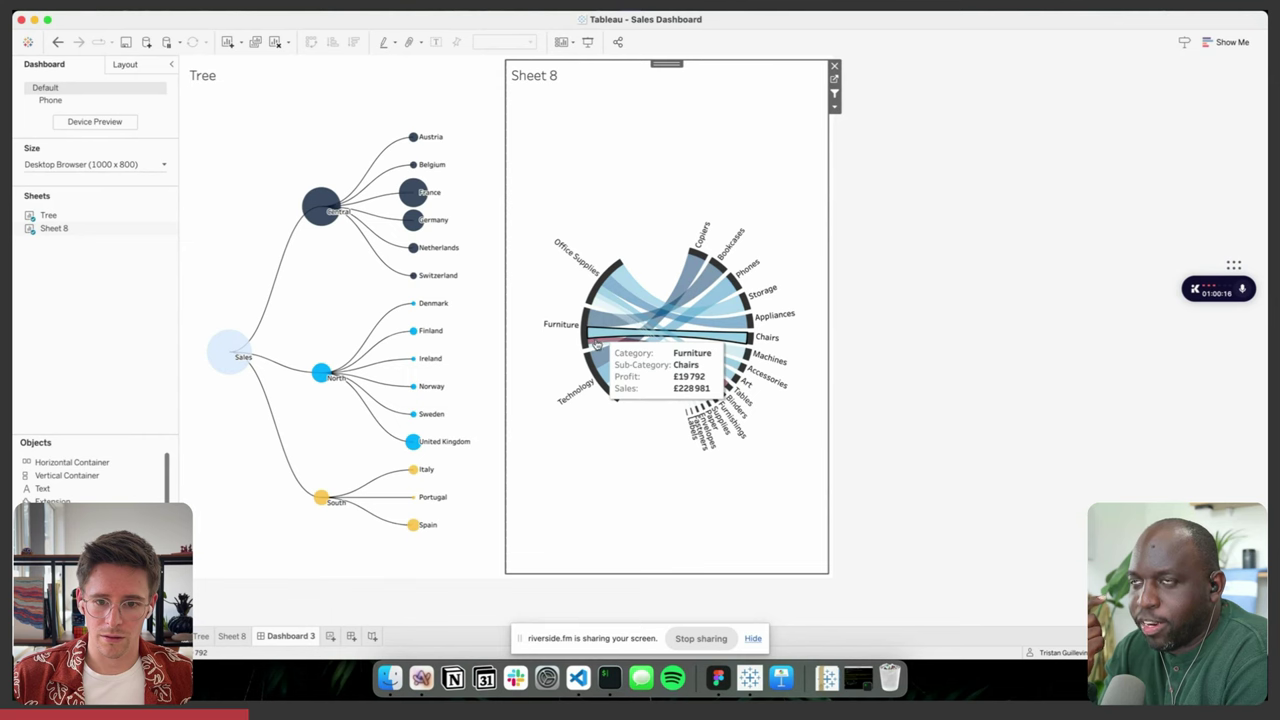
# - Select and clear a Furniture flow in the Radial Sankey, and view its worksheet, Sheet 8, before returning to Dashboard 3
pyautogui.click(597, 344)
pyautogui.click(597, 344)
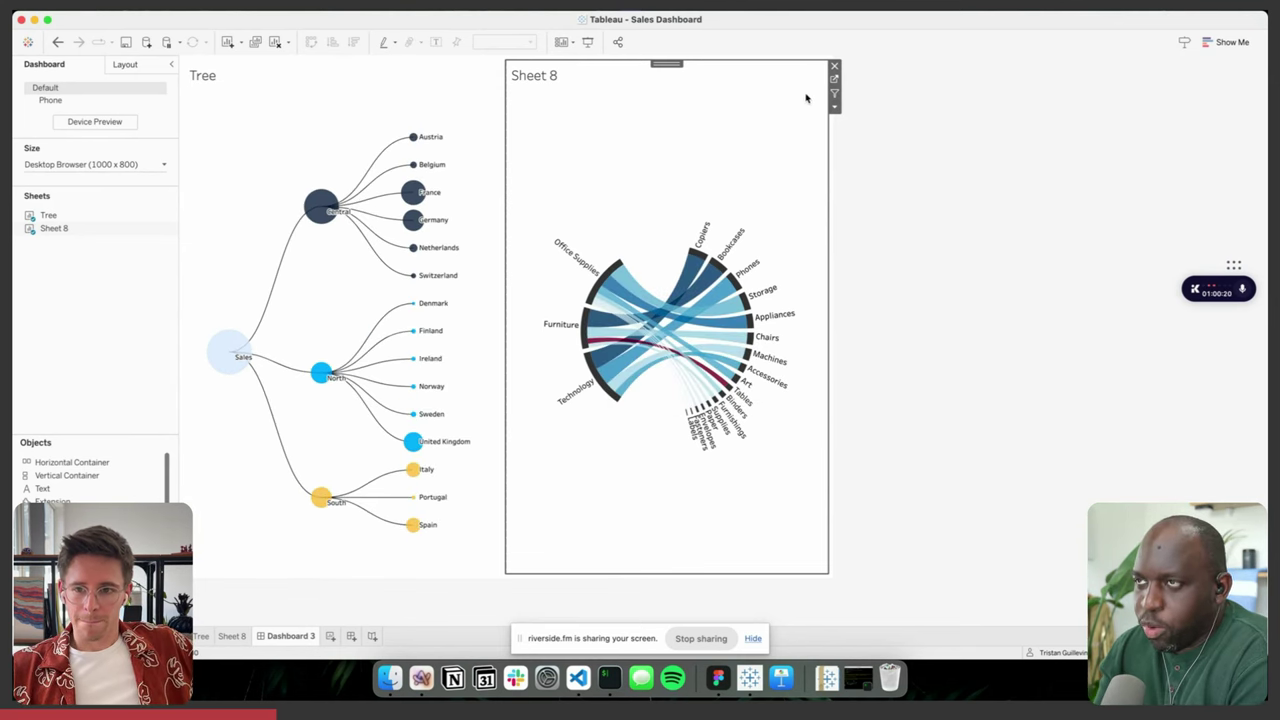
pyautogui.click(834, 77)
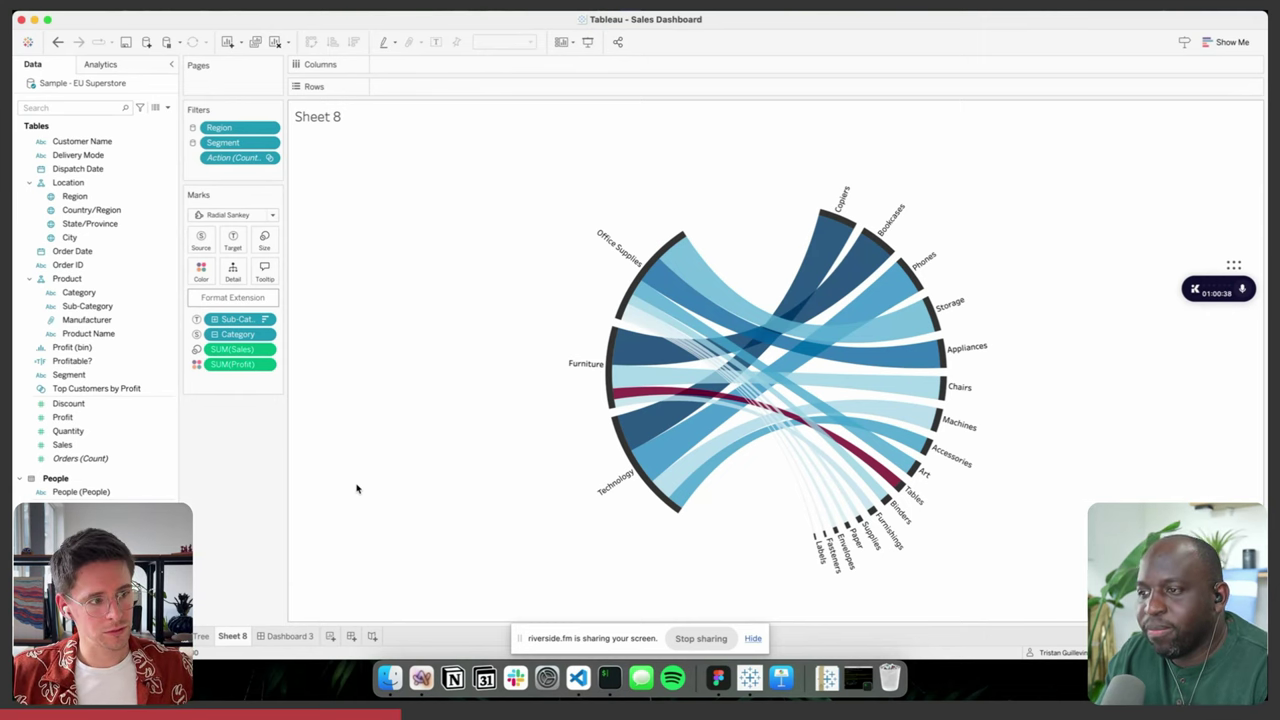
pyautogui.click(290, 636)
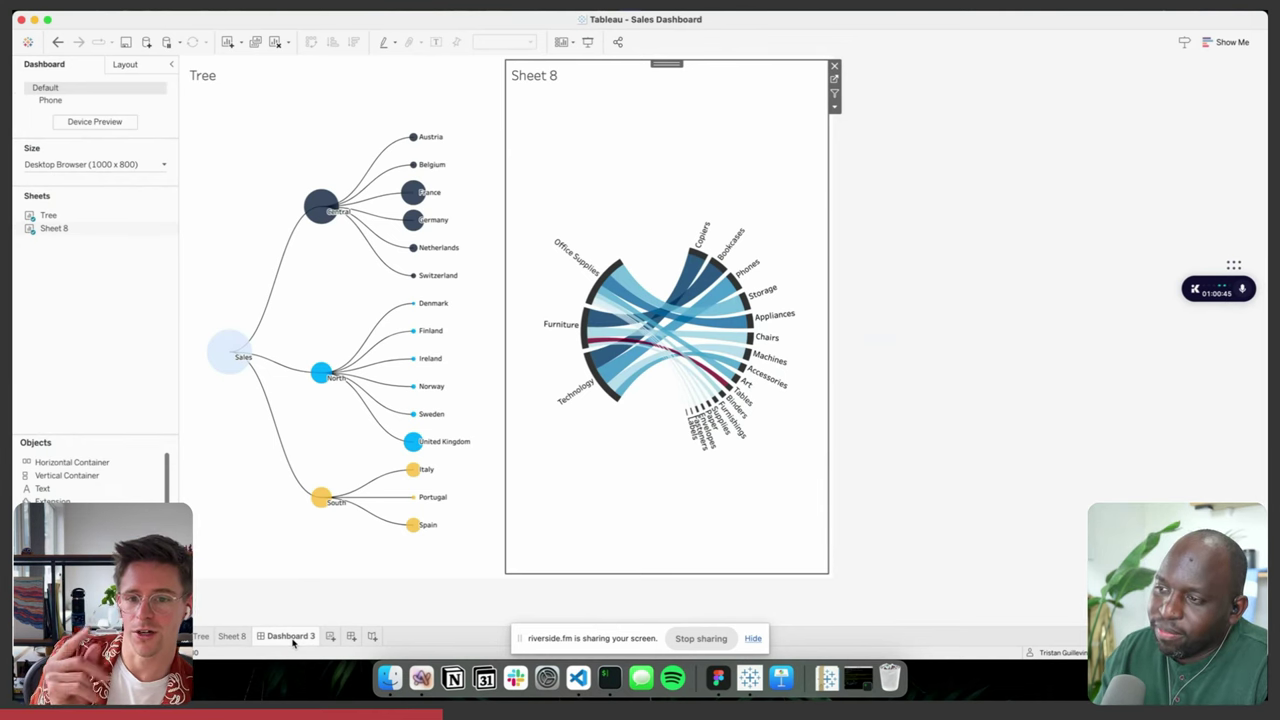
# - Filter the dashboard by the Netherlands in the tree, and view the source worksheets before returning to Dashboard 3
pyautogui.click(444, 256)
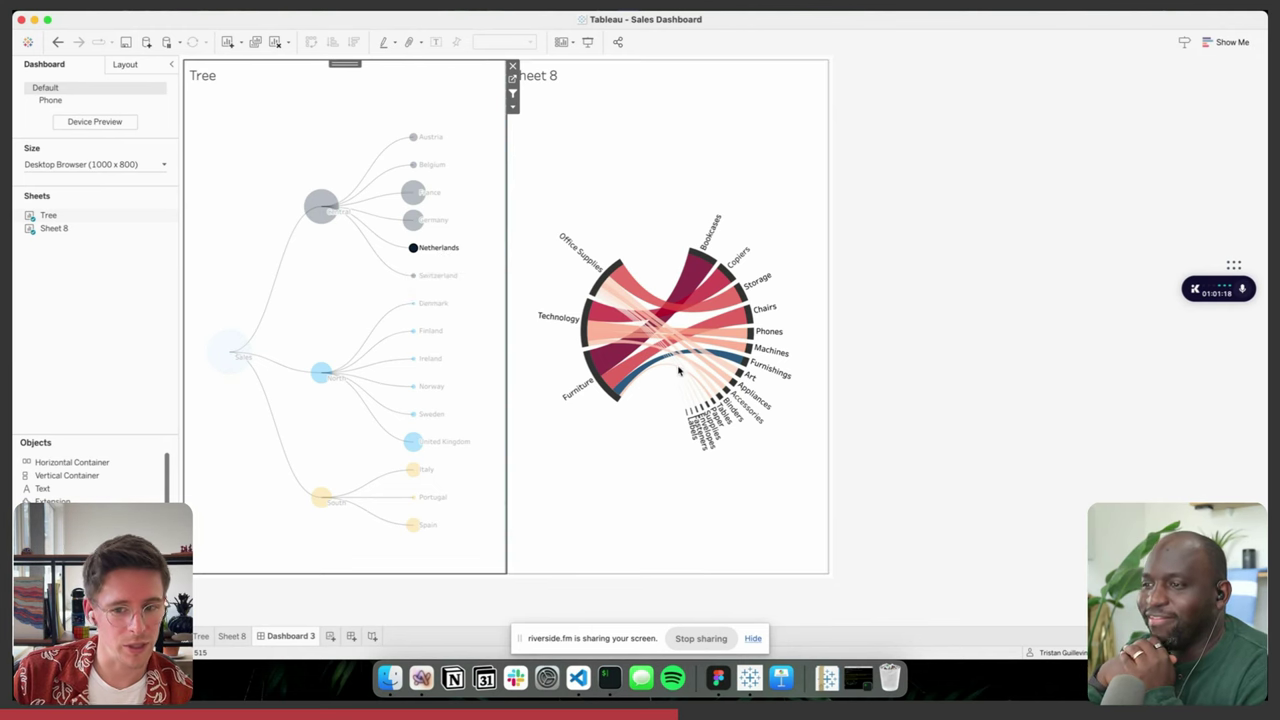
pyautogui.click(645, 410)
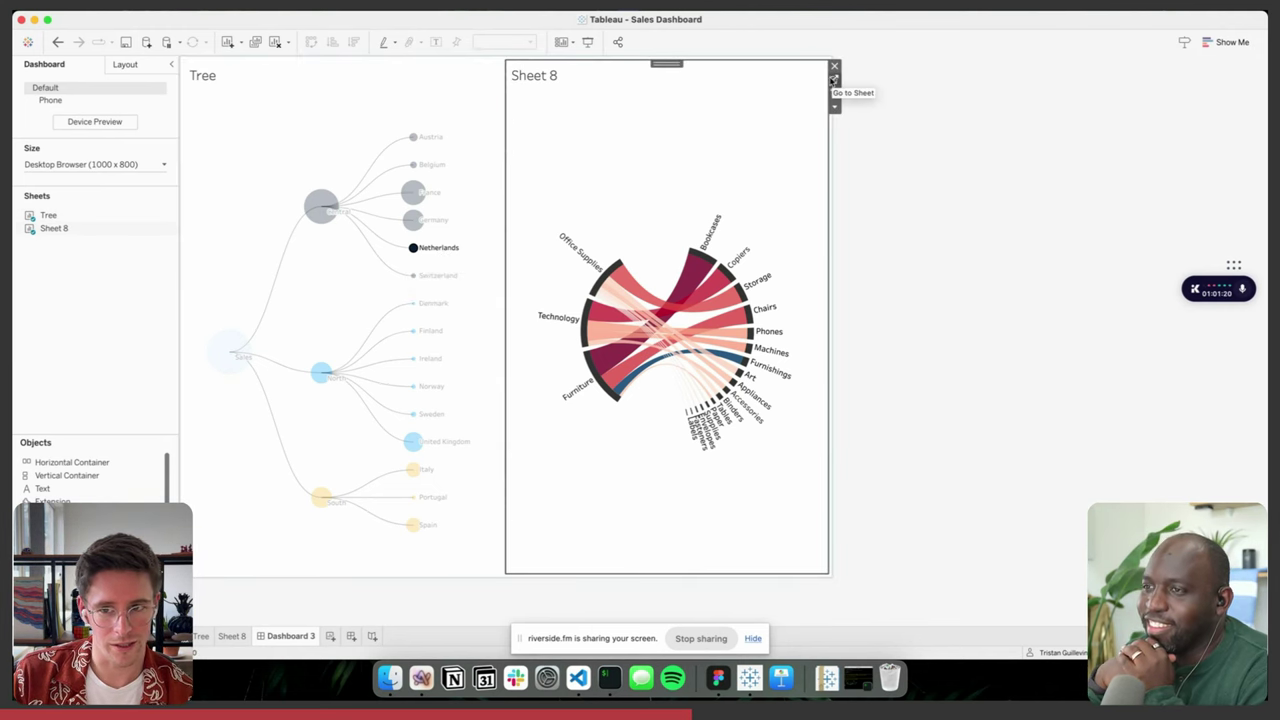
pyautogui.click(834, 79)
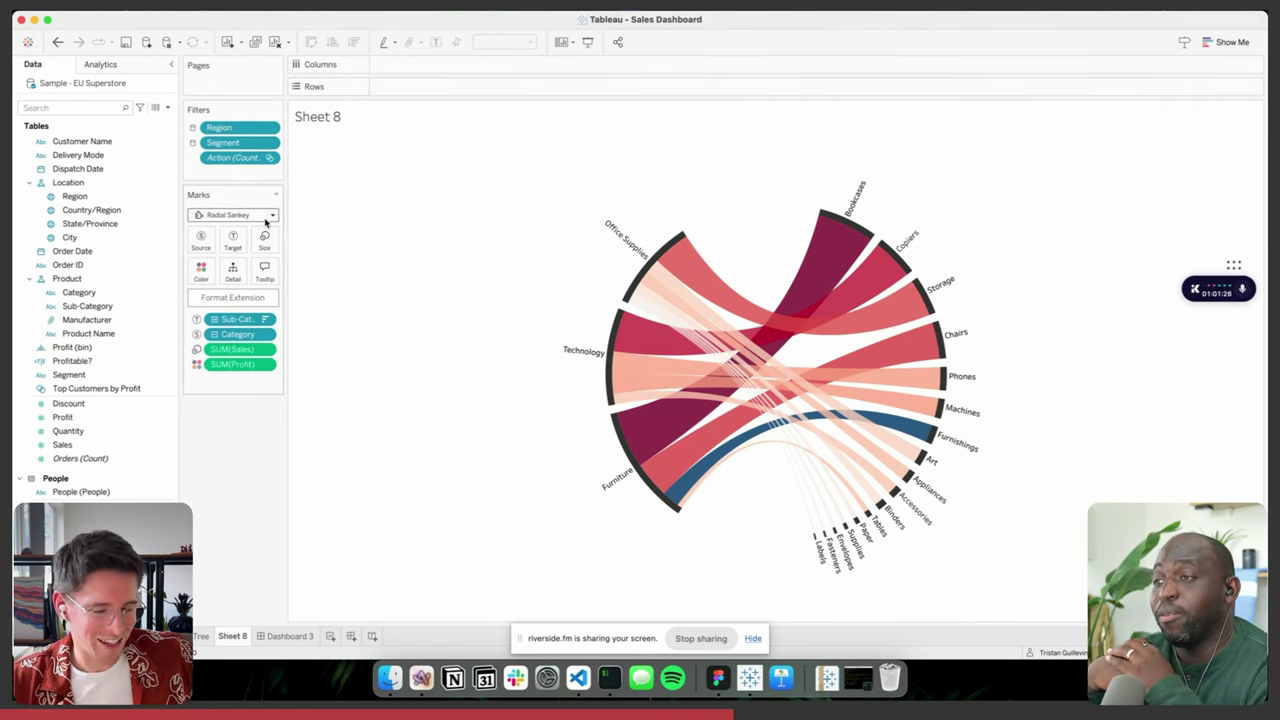
pyautogui.click(200, 637)
pyautogui.click(279, 637)
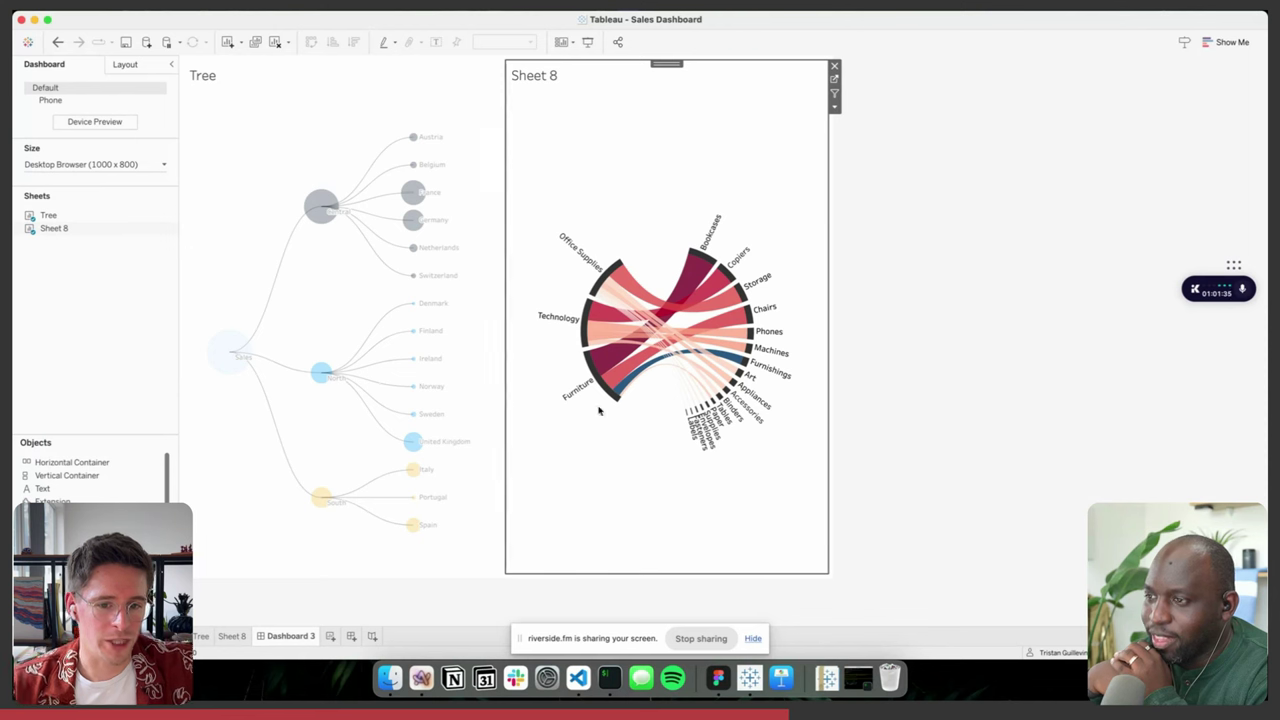
# - Test the tree's filtering of the Radial Sankey with Finland and Norway, and clear the selection
pyautogui.click(432, 332)
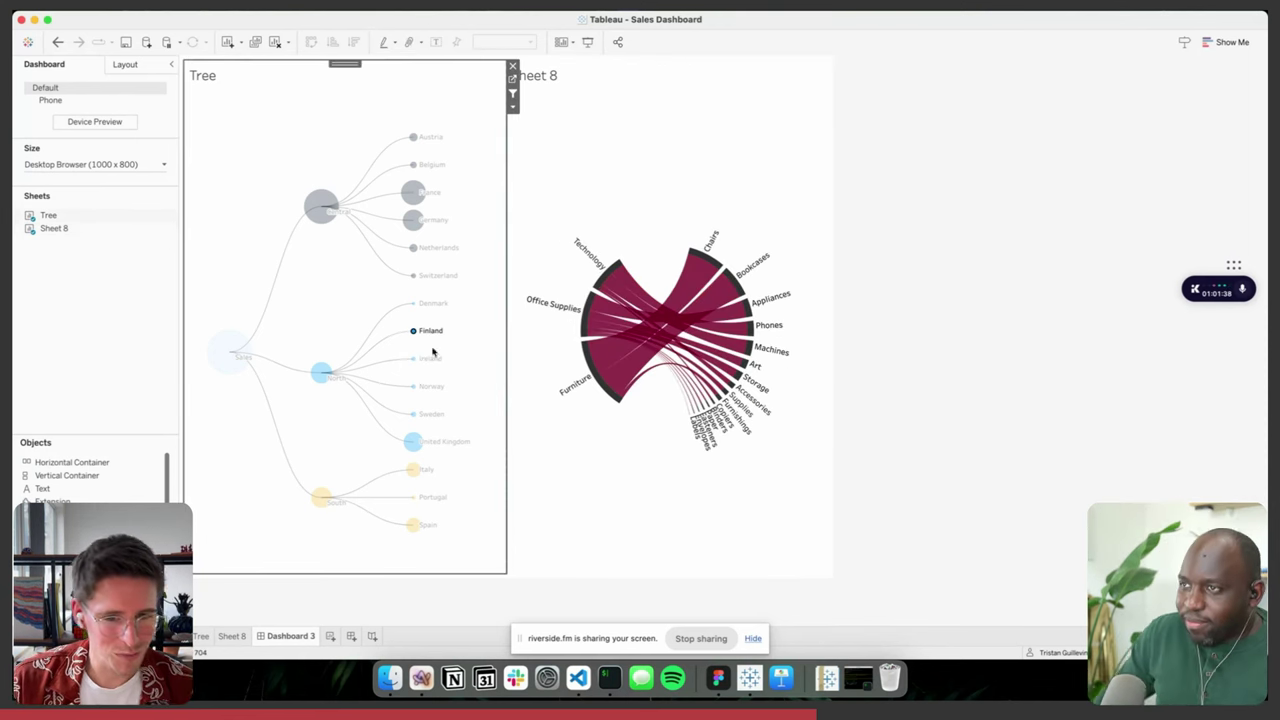
pyautogui.click(428, 390)
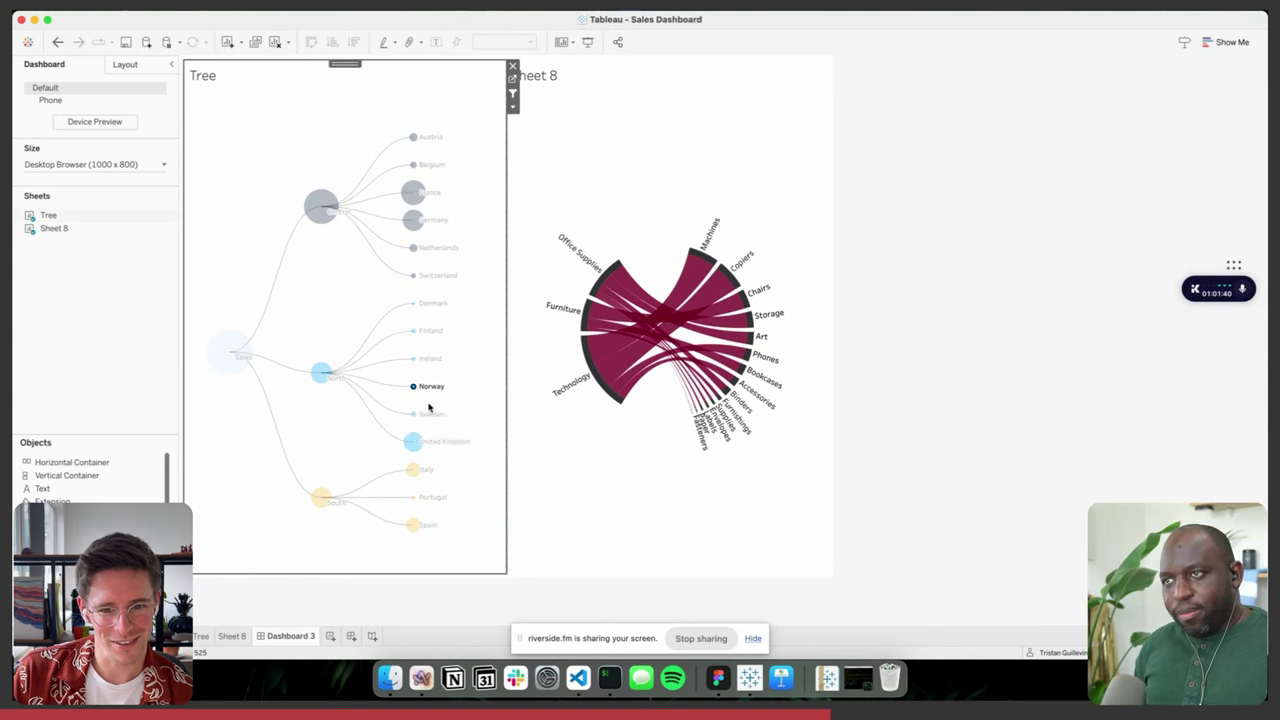
pyautogui.click(366, 424)
pyautogui.click(757, 98)
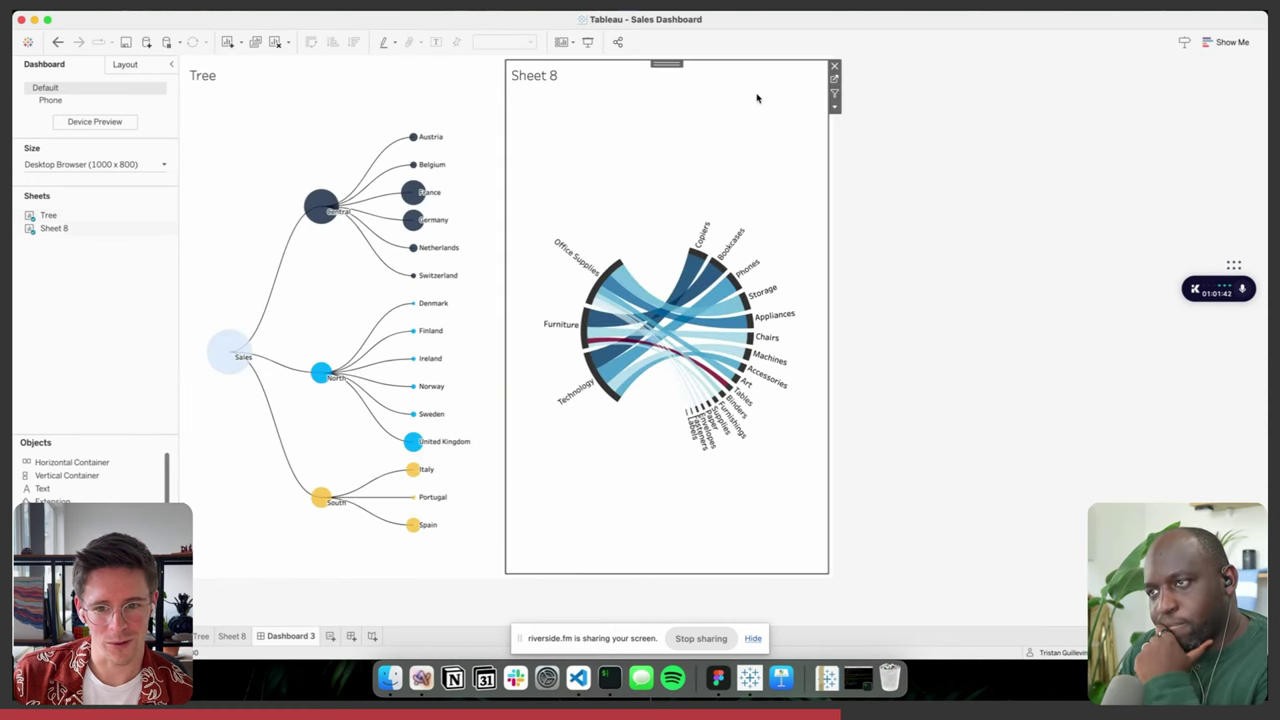
# - Color the Radial Sankey on Sheet 8 by Category instead of Profit, and return to Dashboard 3
pyautogui.click(834, 78)
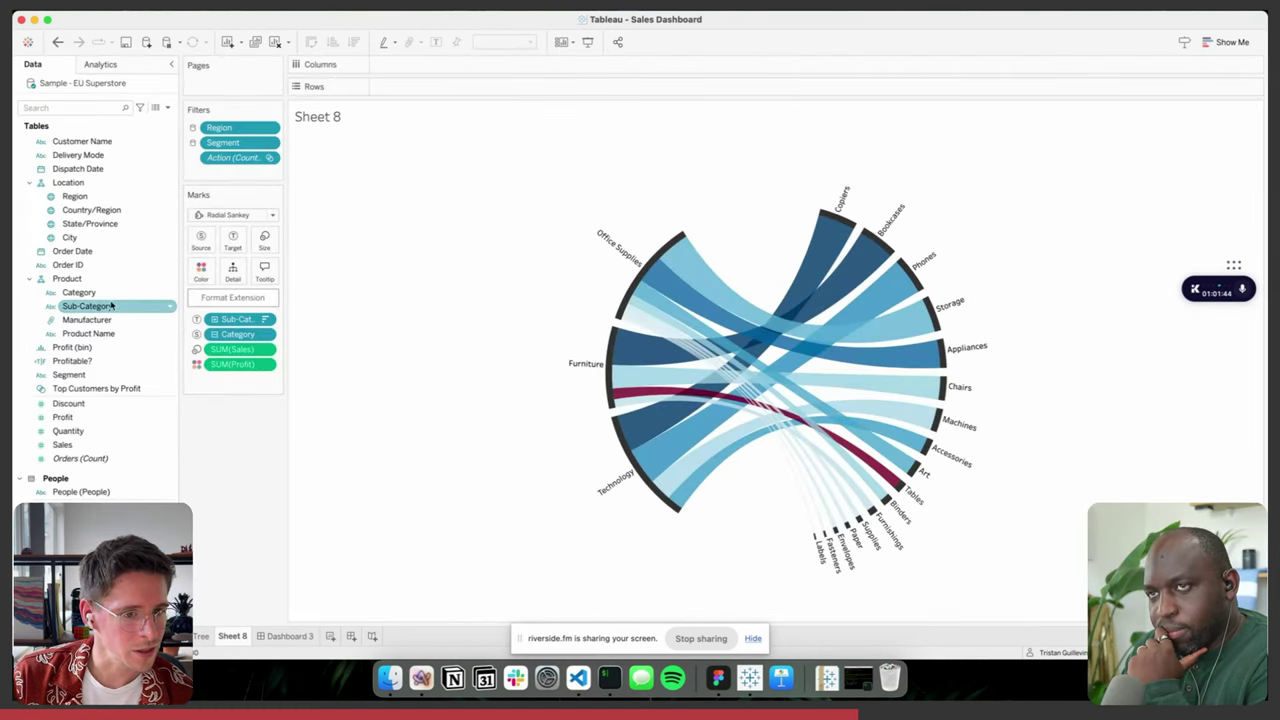
pyautogui.moveTo(88, 305); pyautogui.dragTo(238, 370)
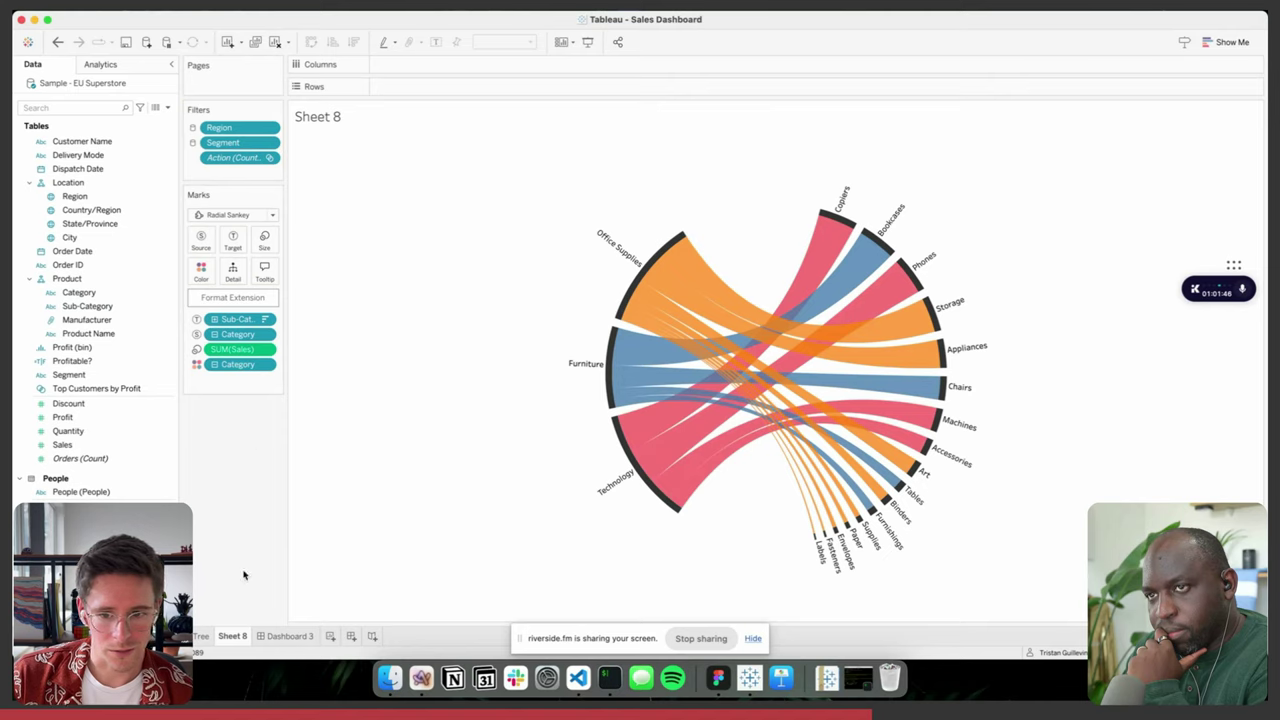
pyautogui.click(291, 637)
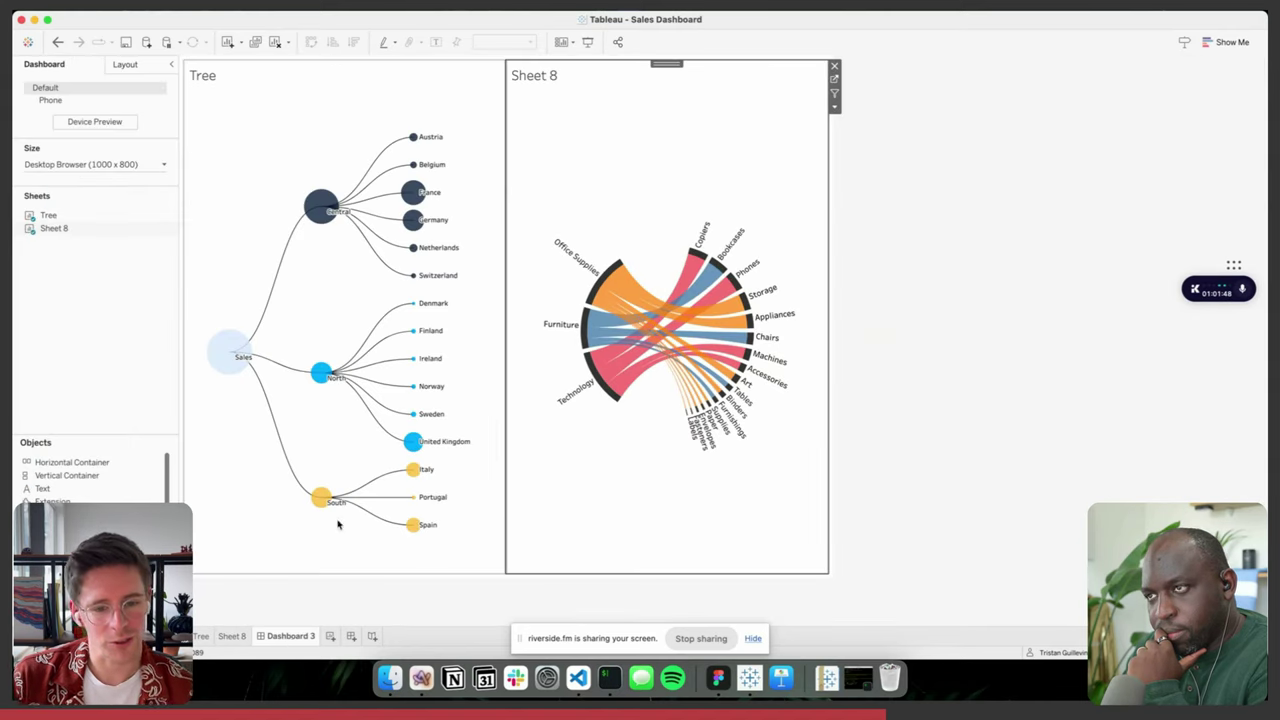
# - Filter the recolored Radial Sankey by Norway, Finland and Sweden together in the tree, and clear that multiple selection
pyautogui.moveTo(442, 391)
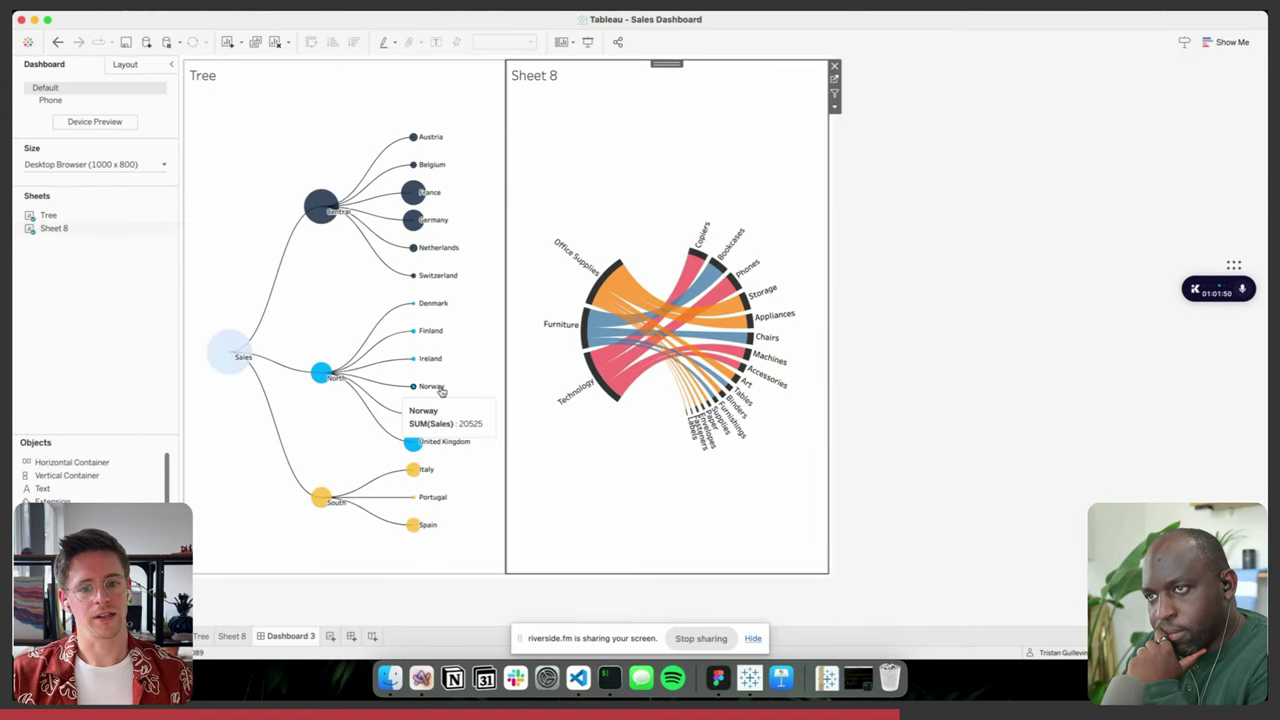
pyautogui.click(442, 391)
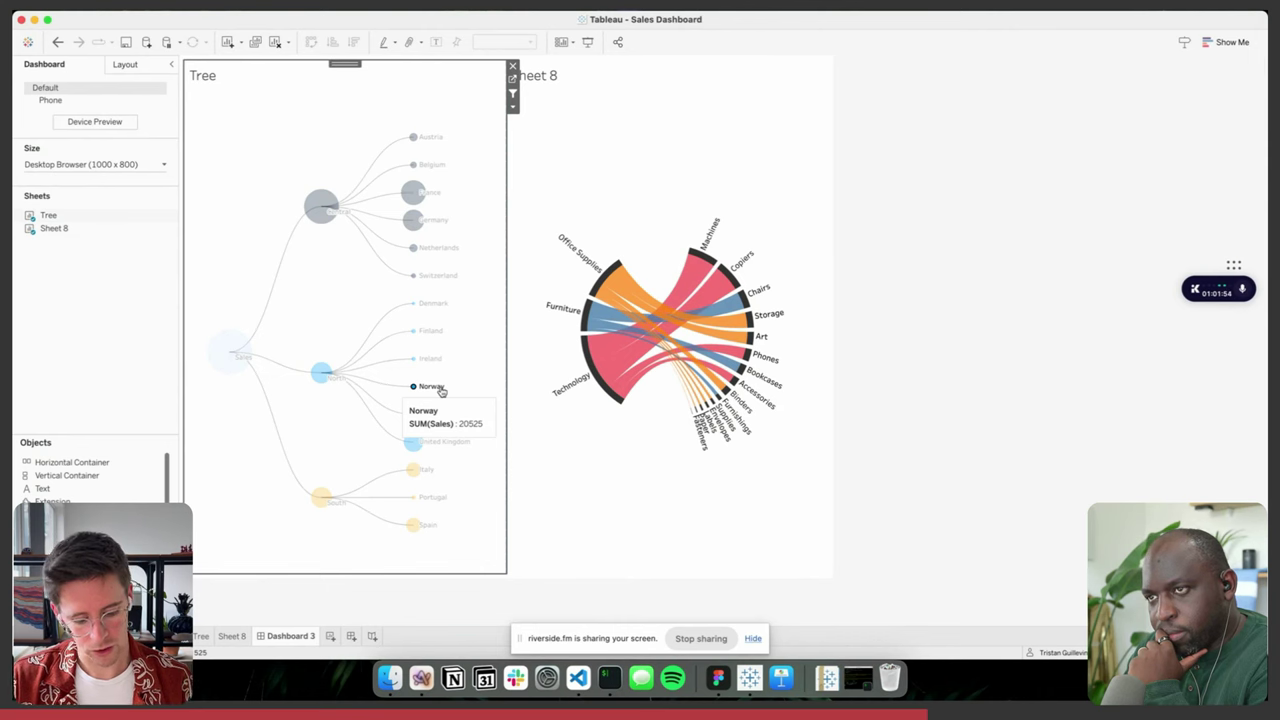
pyautogui.keyDown('super'); pyautogui.click(433, 334); pyautogui.keyUp('super')
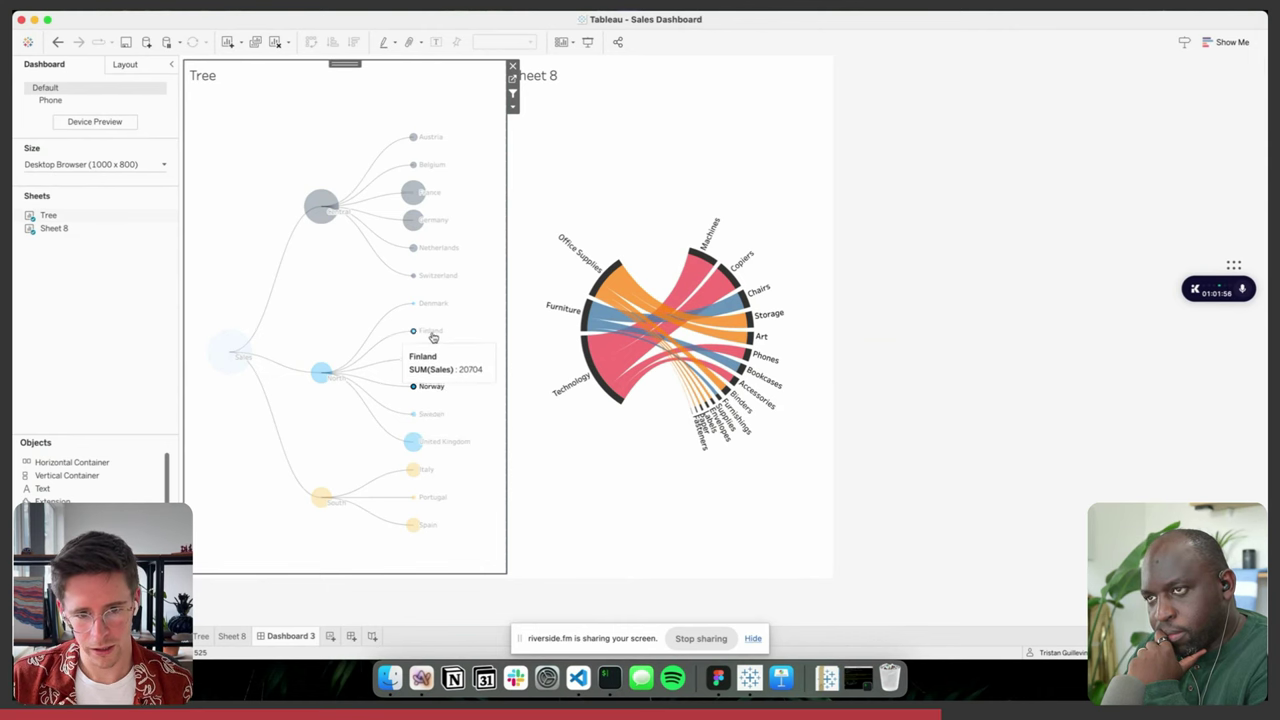
pyautogui.keyDown('super'); pyautogui.click(433, 416); pyautogui.keyUp('super')
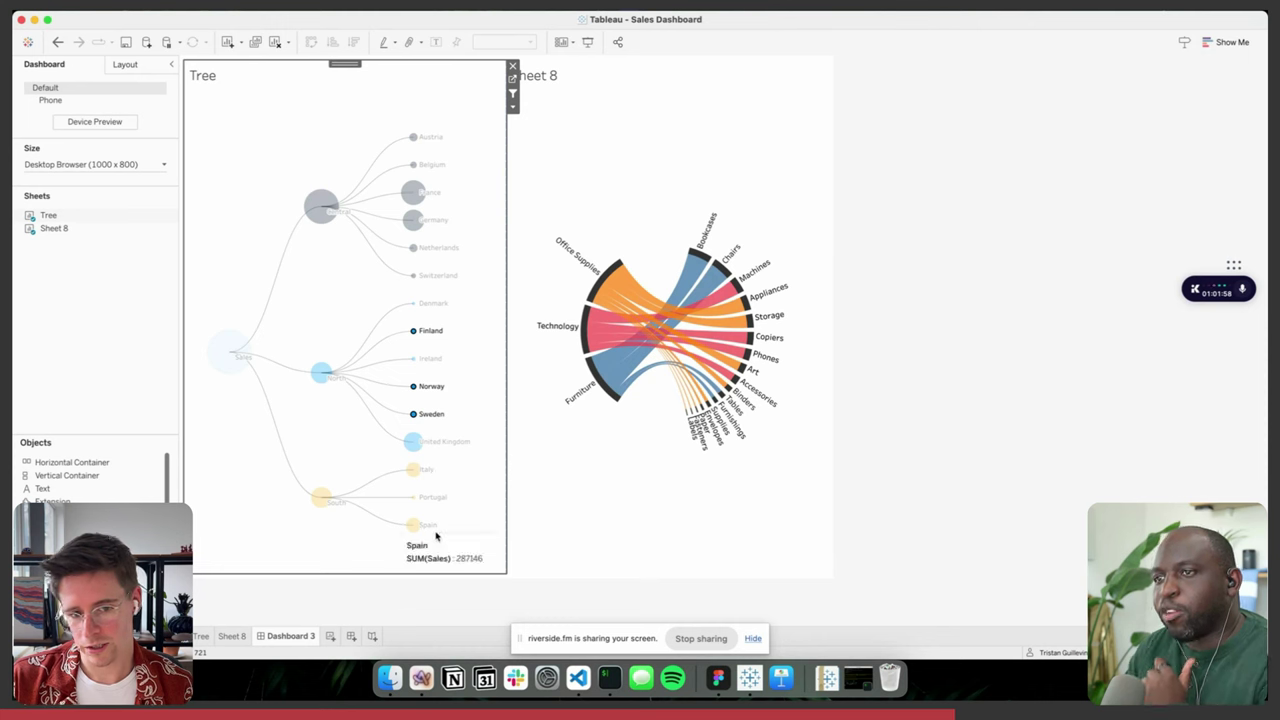
pyautogui.click(440, 502)
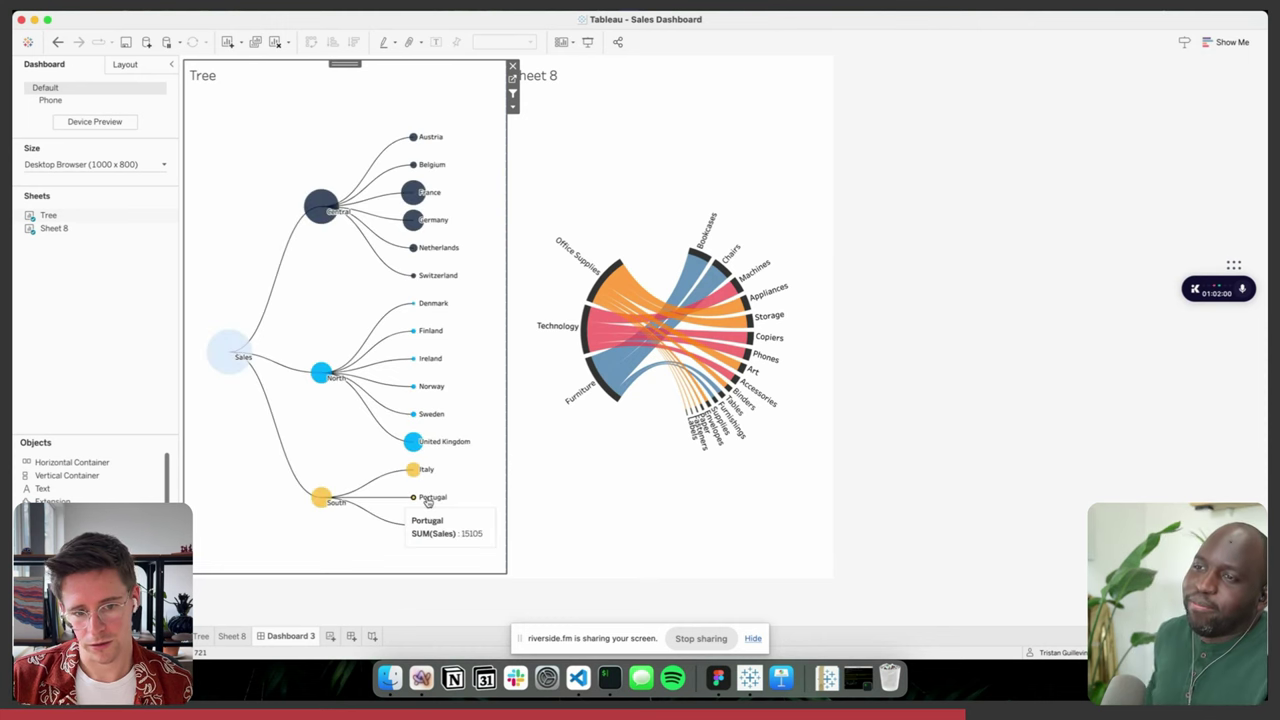
# - Test the tree's filtering with the United Kingdom and another northern country, and clear the selection
pyautogui.click(435, 440)
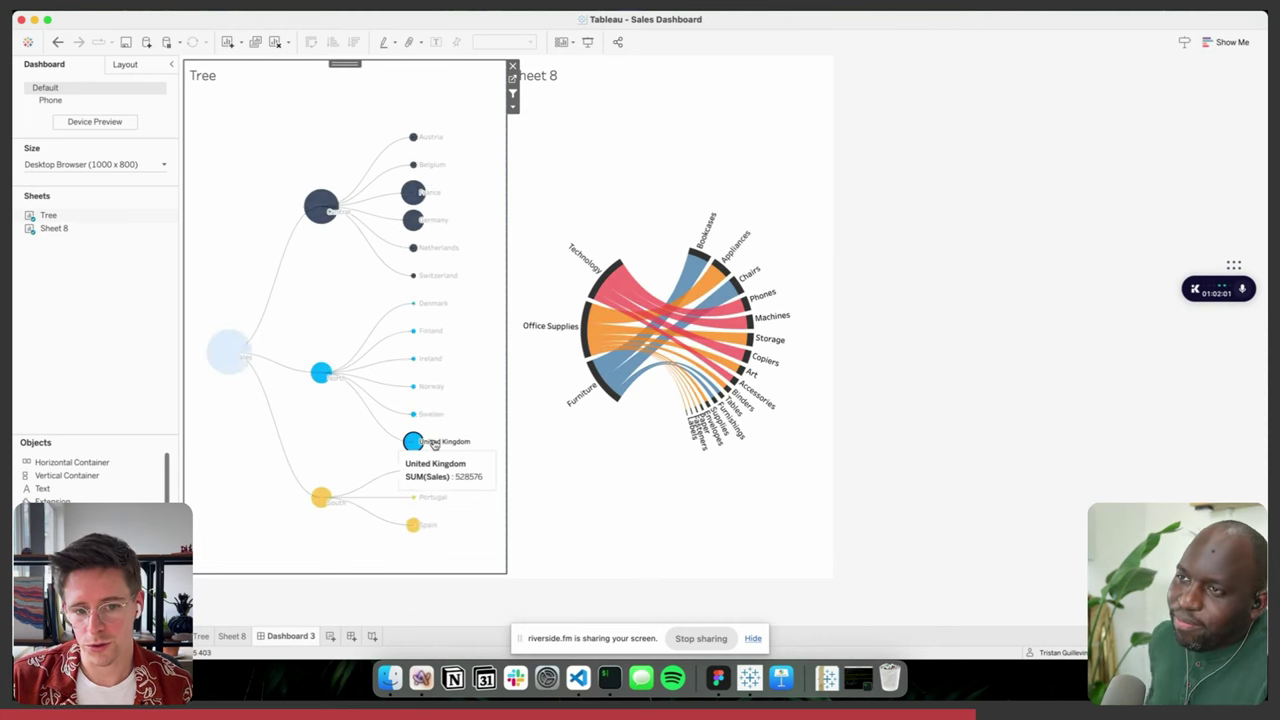
pyautogui.keyDown('super'); pyautogui.click(430, 390); pyautogui.keyUp('super')
pyautogui.click(442, 375)
pyautogui.click(737, 69)
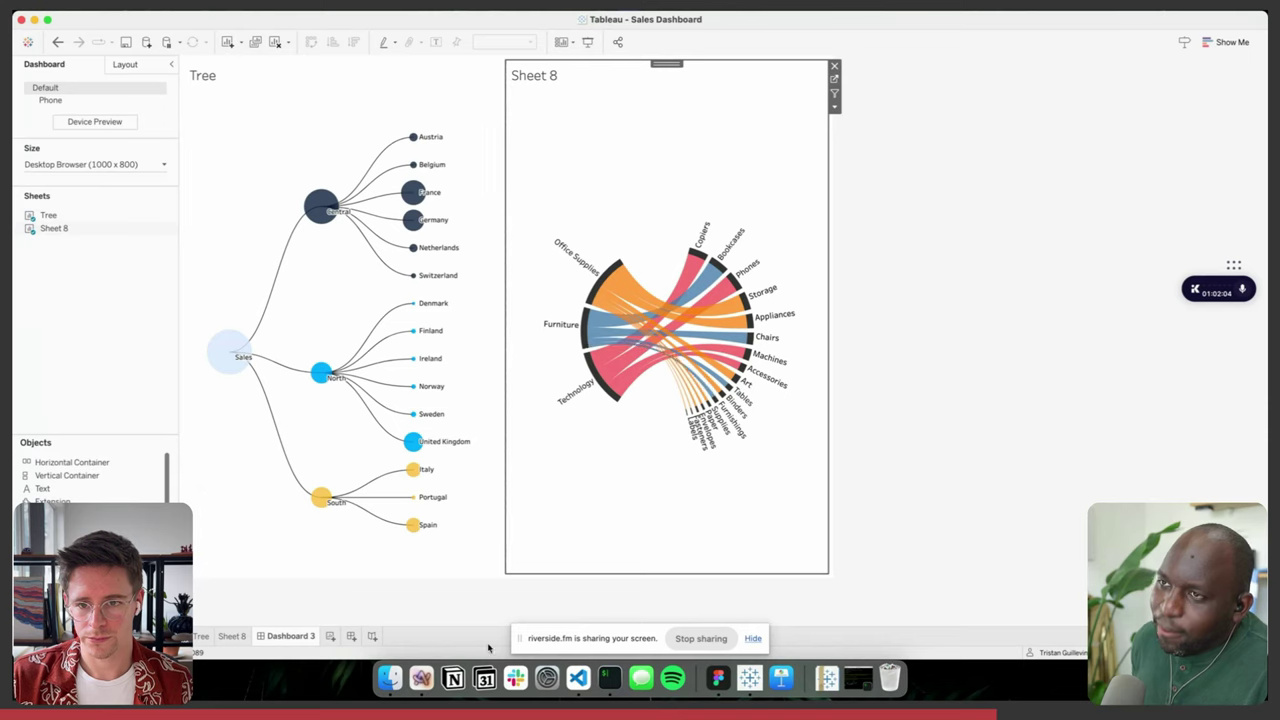
# - Add a new blank worksheet to the workbook
pyautogui.click(330, 637)
pyautogui.click(231, 184)
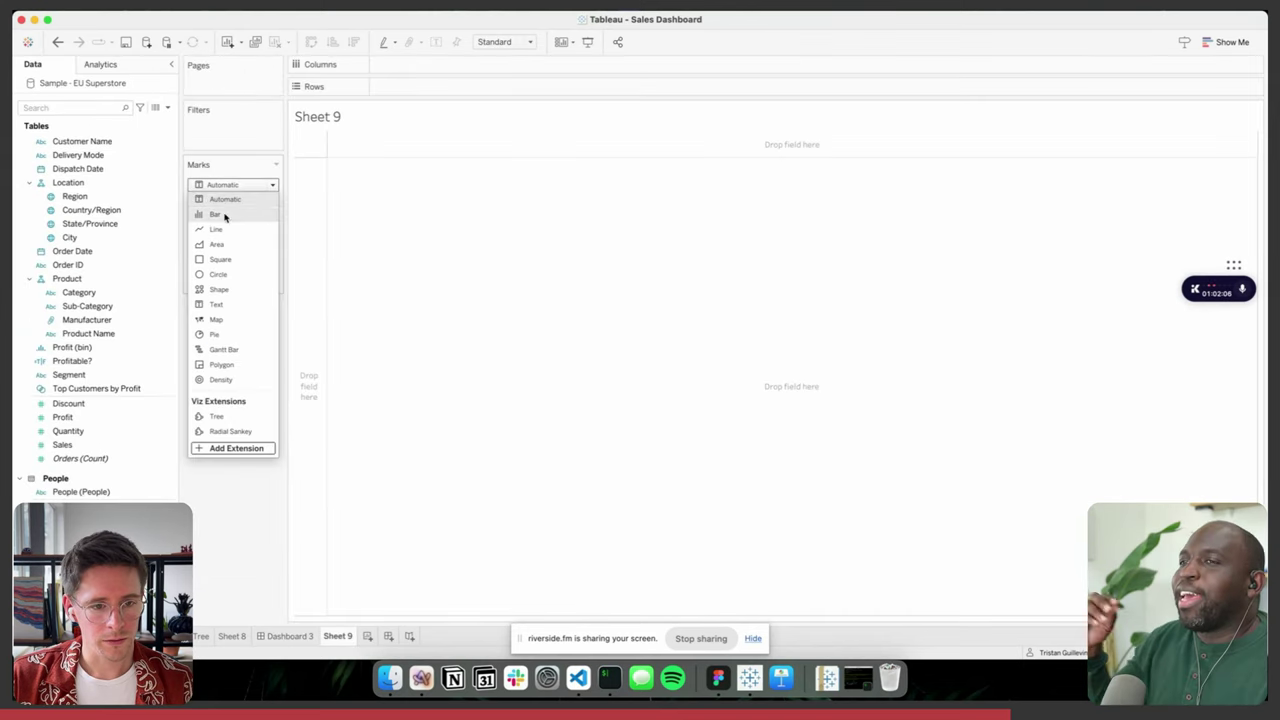
pyautogui.click(215, 449)
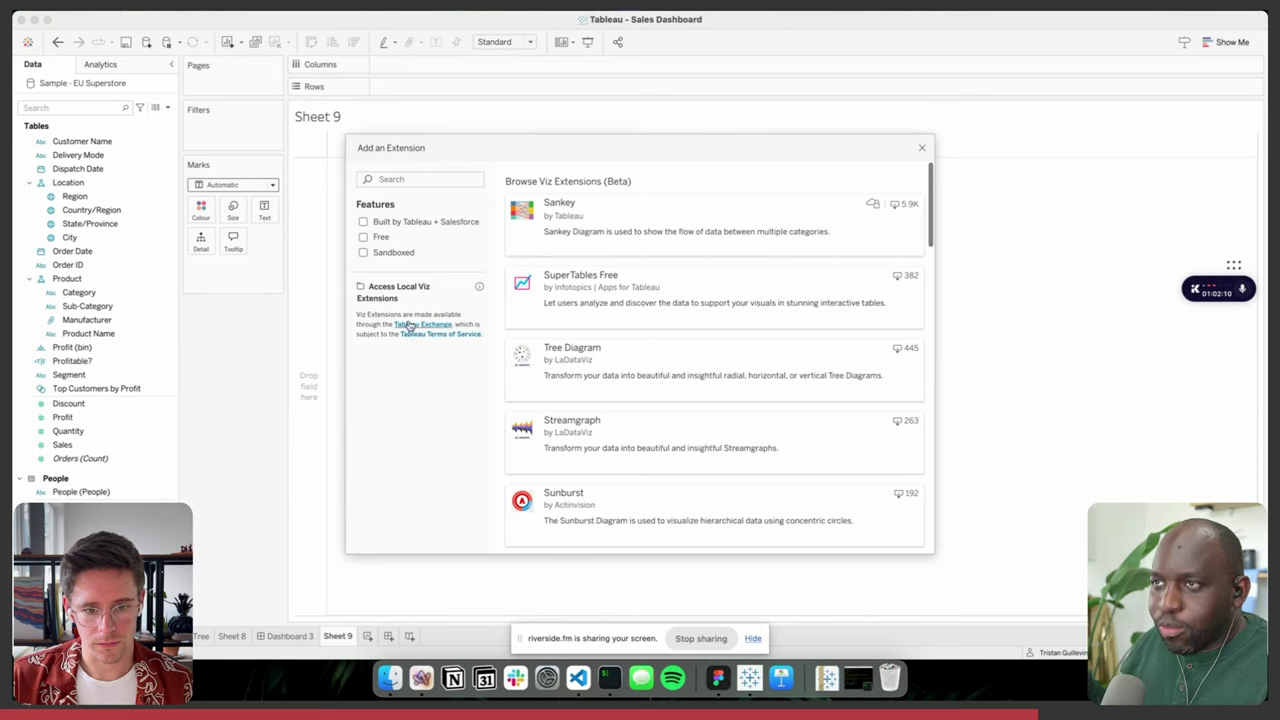
pyautogui.click(407, 300)
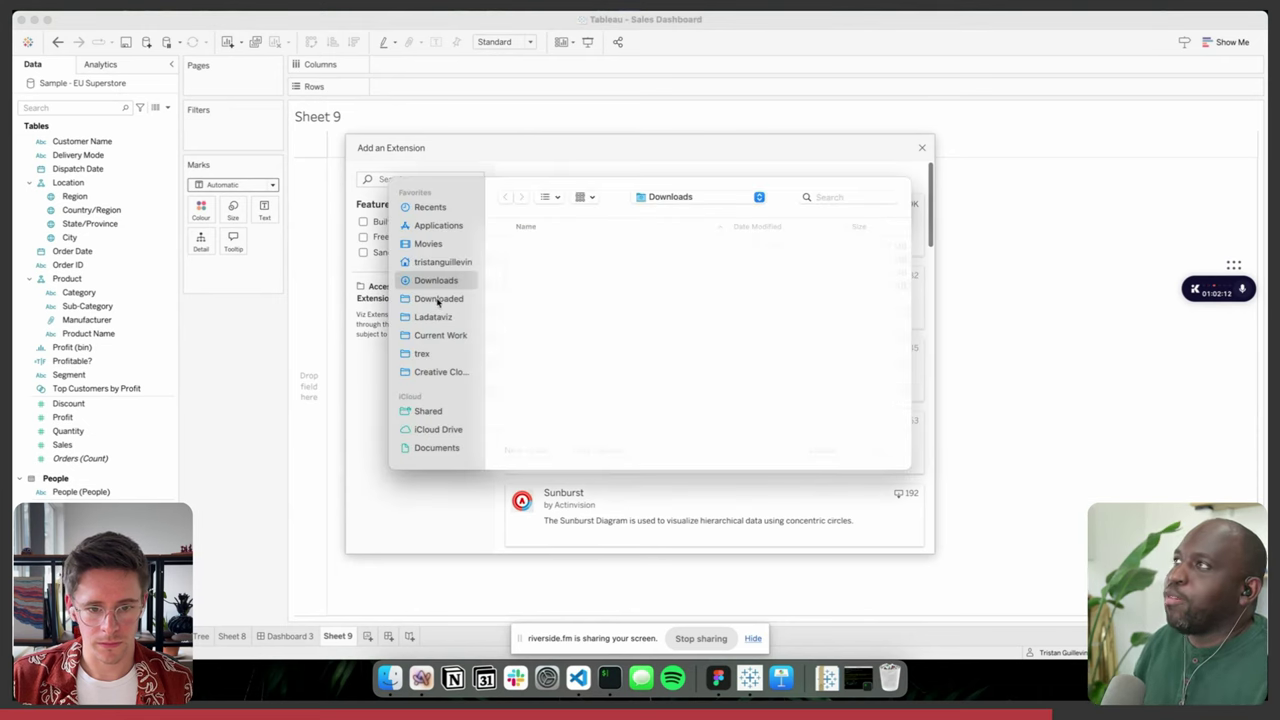
pyautogui.click(438, 334)
pyautogui.click(440, 316)
pyautogui.click(442, 299)
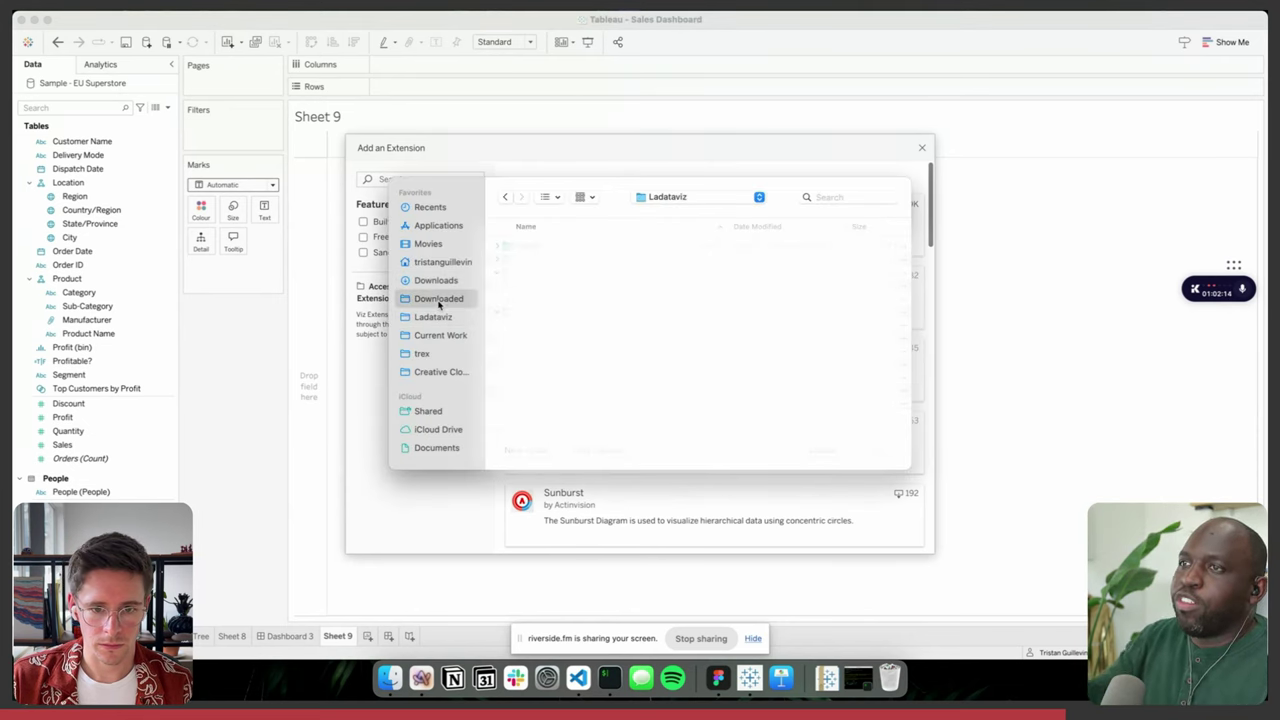
pyautogui.click(433, 334)
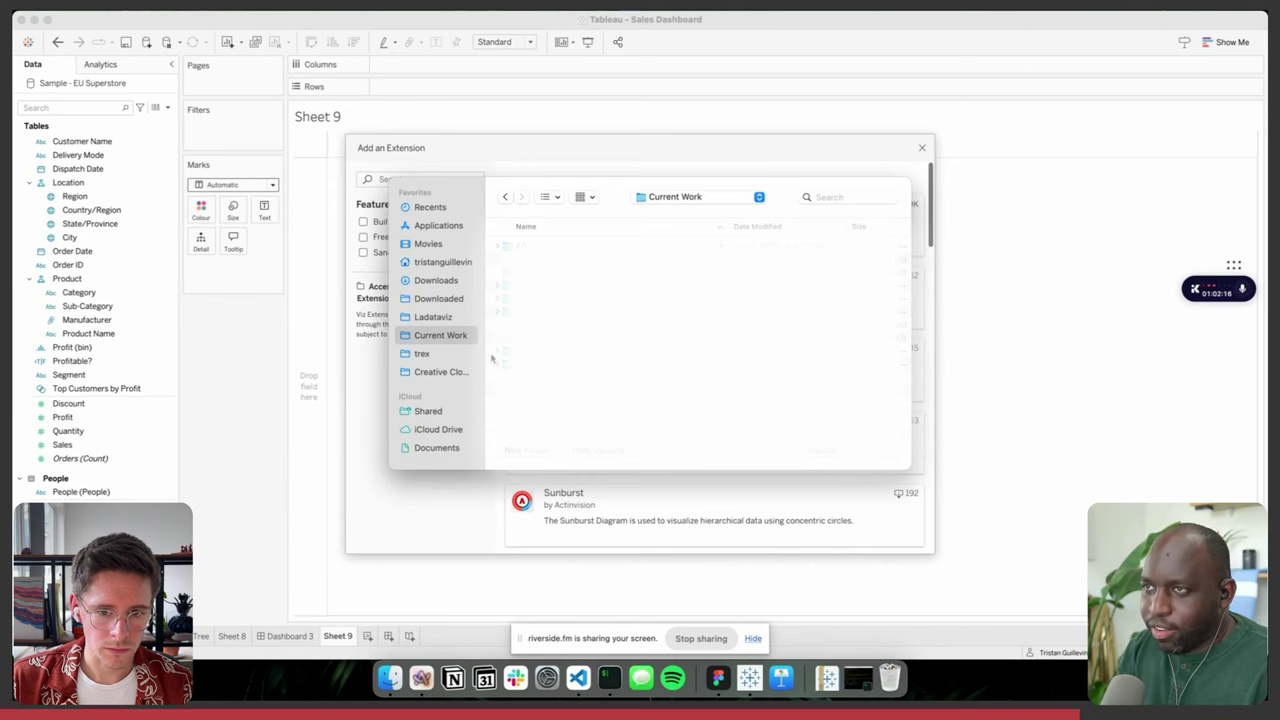
pyautogui.click(452, 358)
pyautogui.click(435, 264)
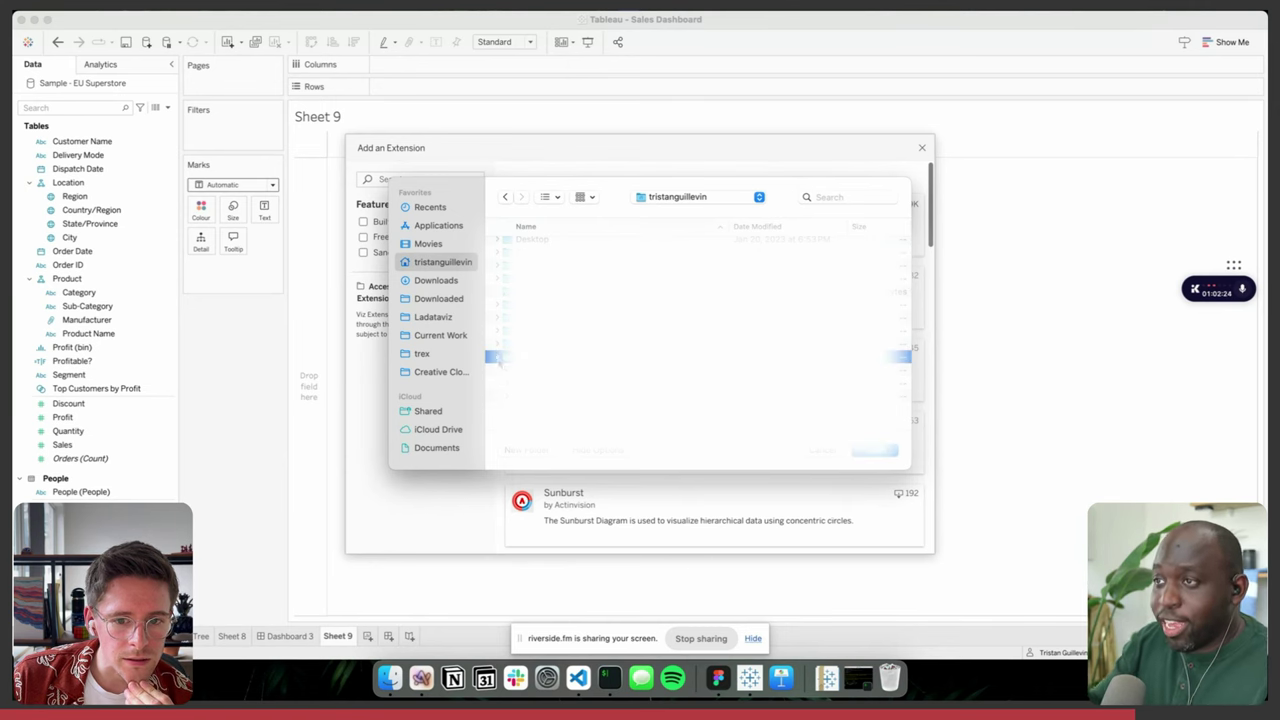
pyautogui.click(550, 239)
pyautogui.scroll(-1, 700, 330)
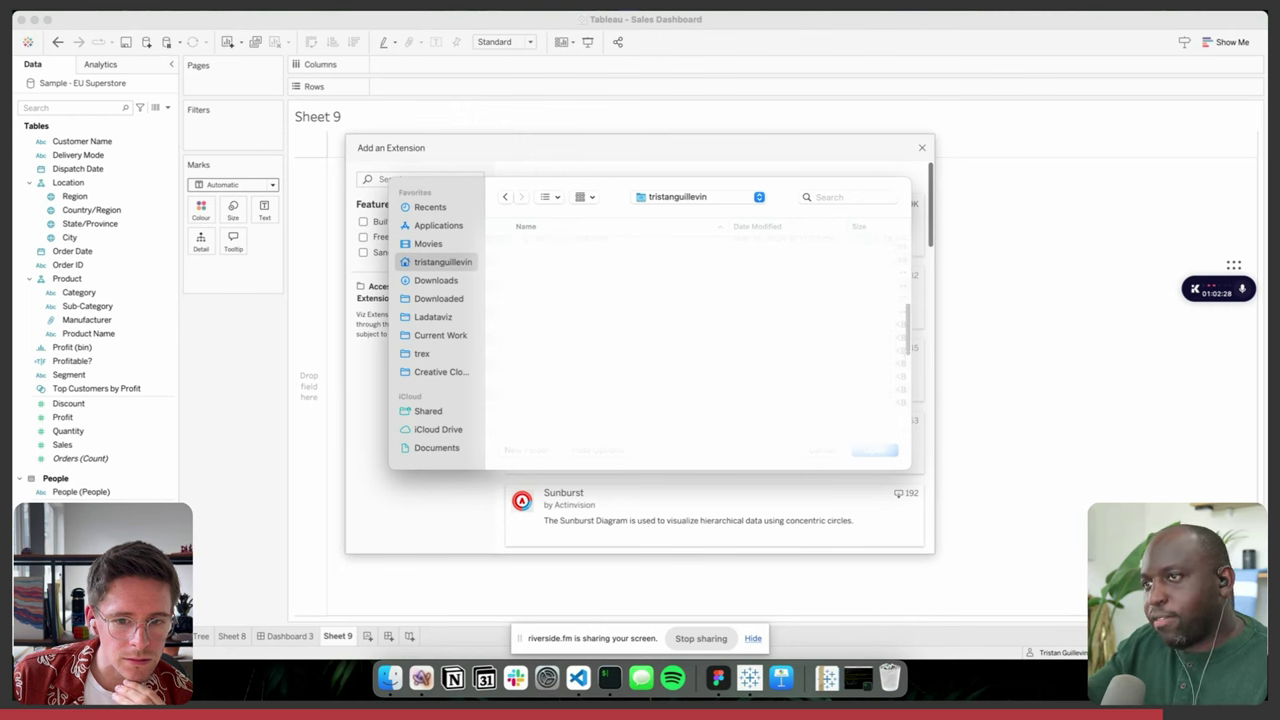
pyautogui.click(422, 353)
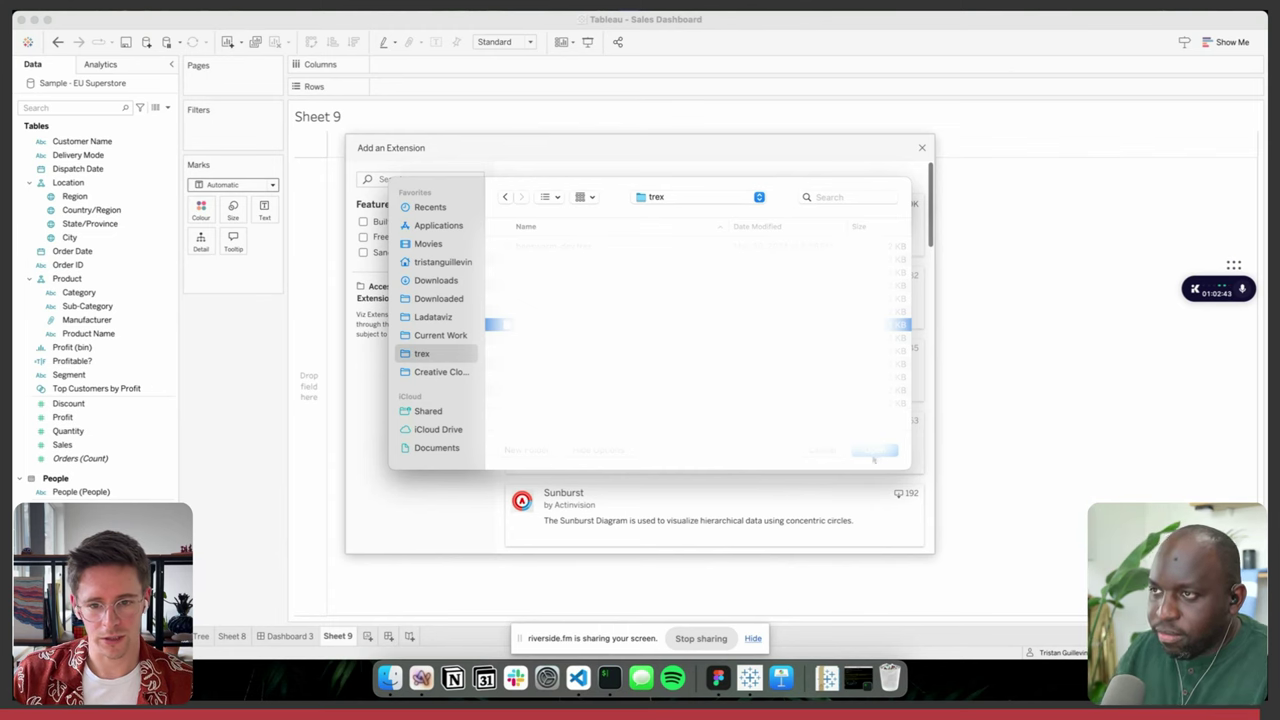
pyautogui.press('Escape')
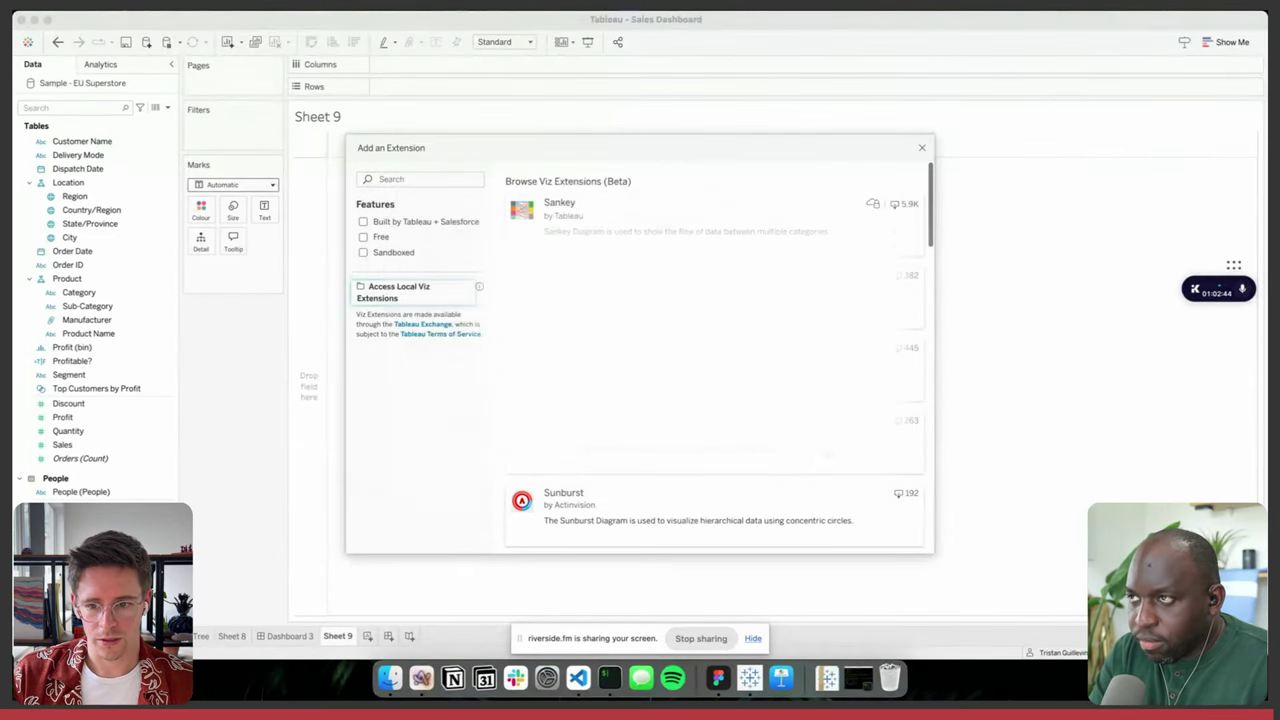
pyautogui.click(922, 149)
# - Add the local viz extension gauge-dev.trex from the trex folder to Sheet 9 and allow it to run
pyautogui.click(230, 184)
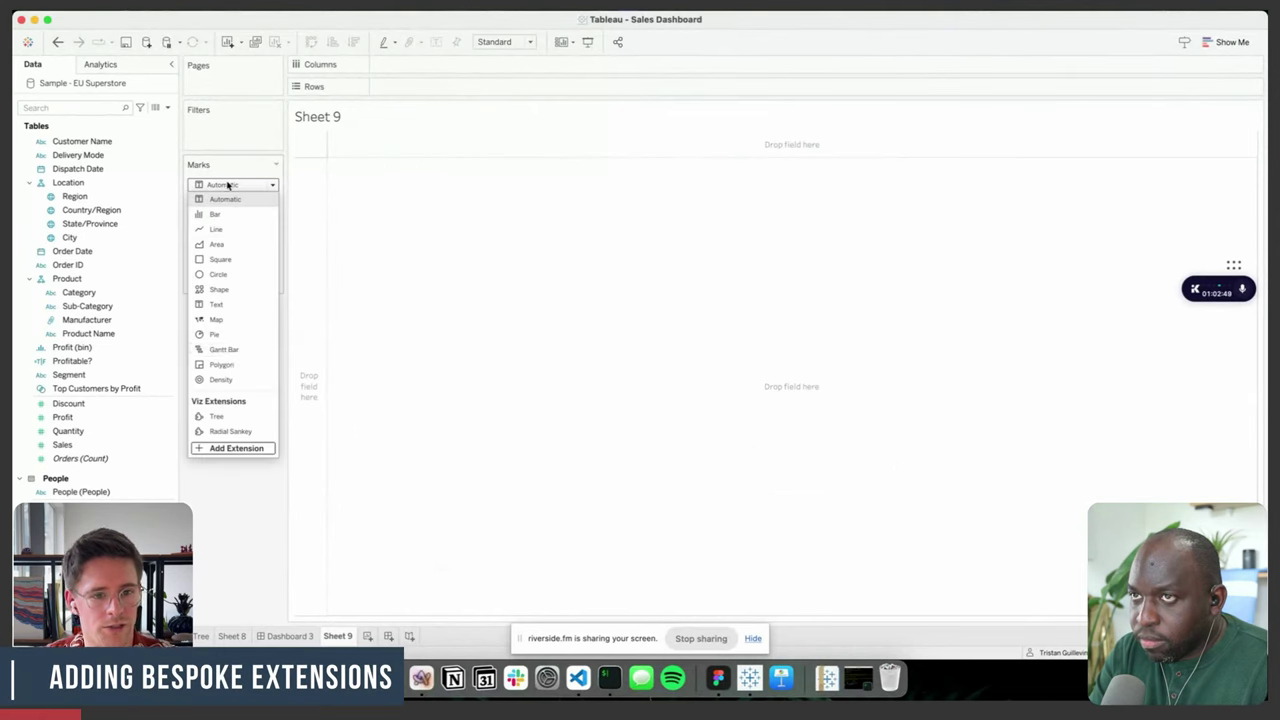
pyautogui.click(236, 448)
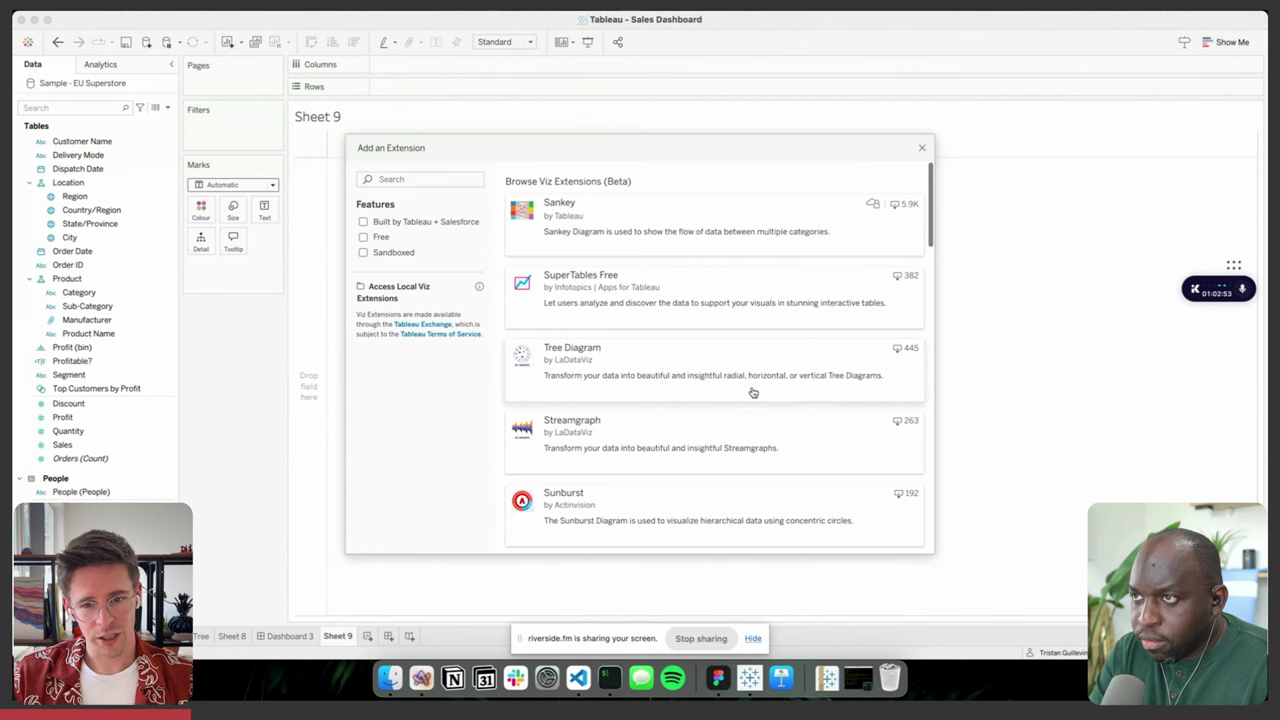
pyautogui.click(410, 301)
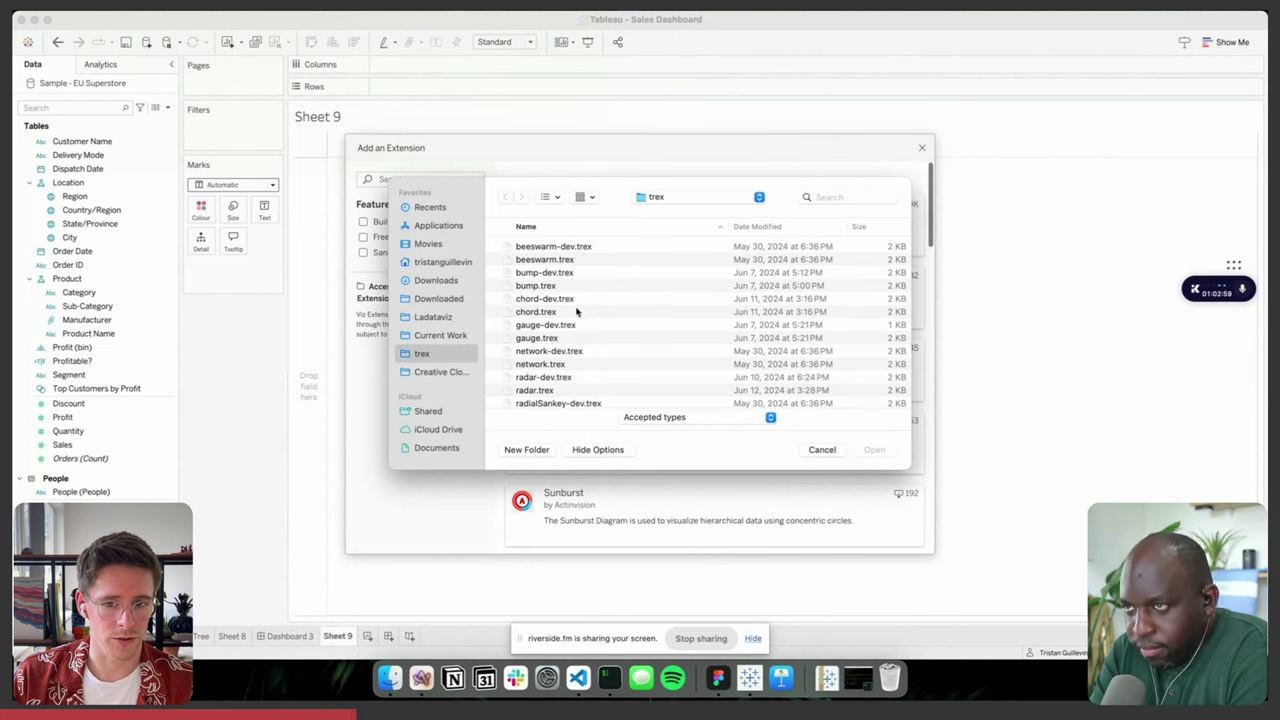
pyautogui.scroll(-3, 577, 329)
pyautogui.scroll(3, 577, 329)
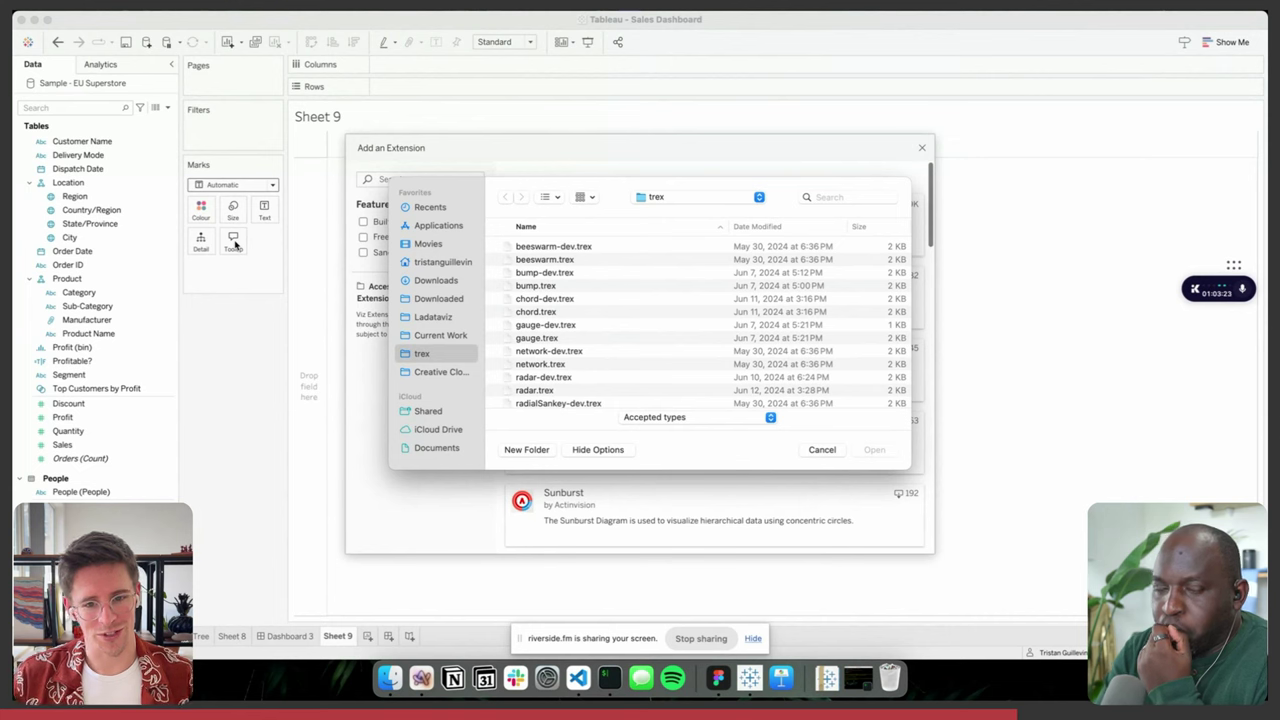
pyautogui.scroll(-3, 550, 280)
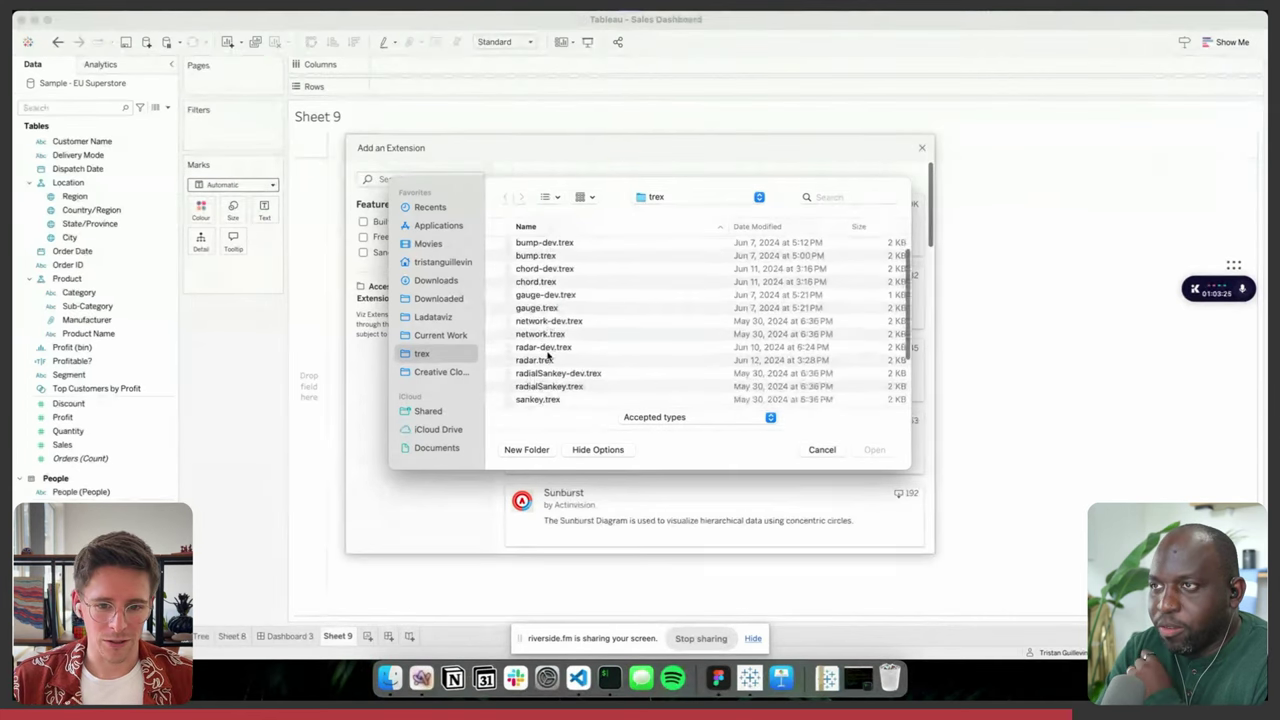
pyautogui.scroll(-3, 548, 355)
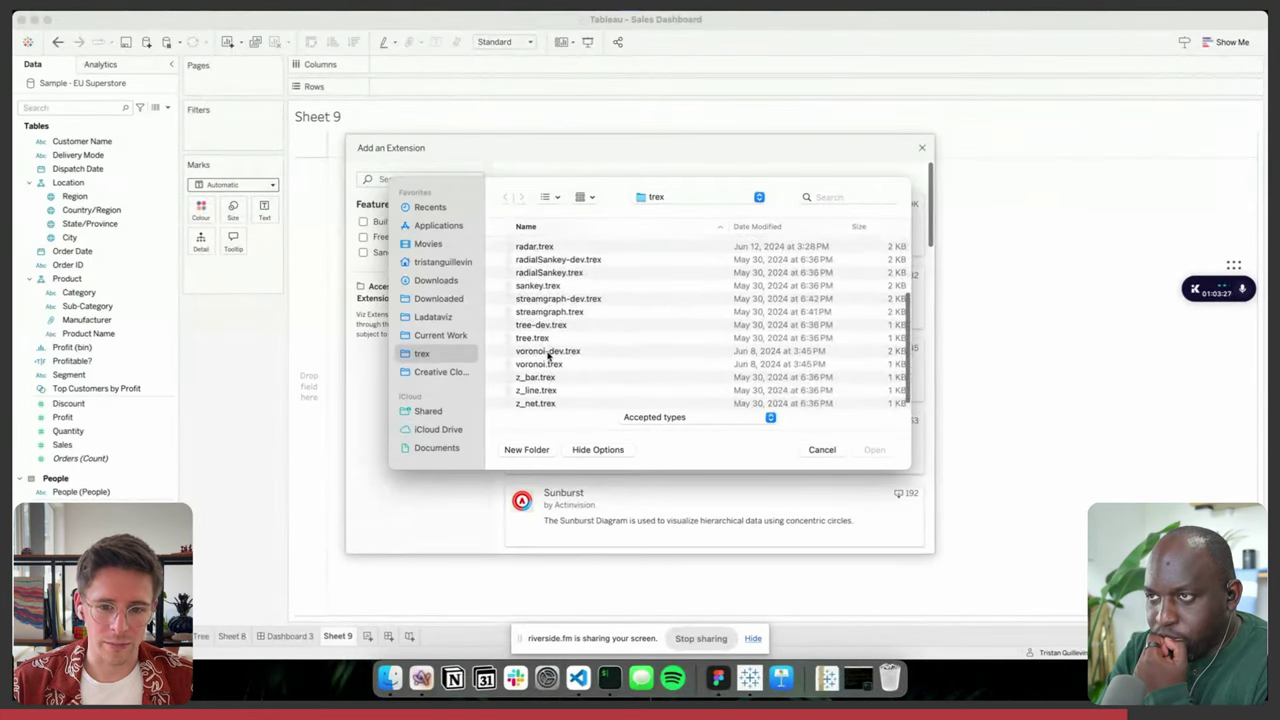
pyautogui.scroll(5, 548, 355)
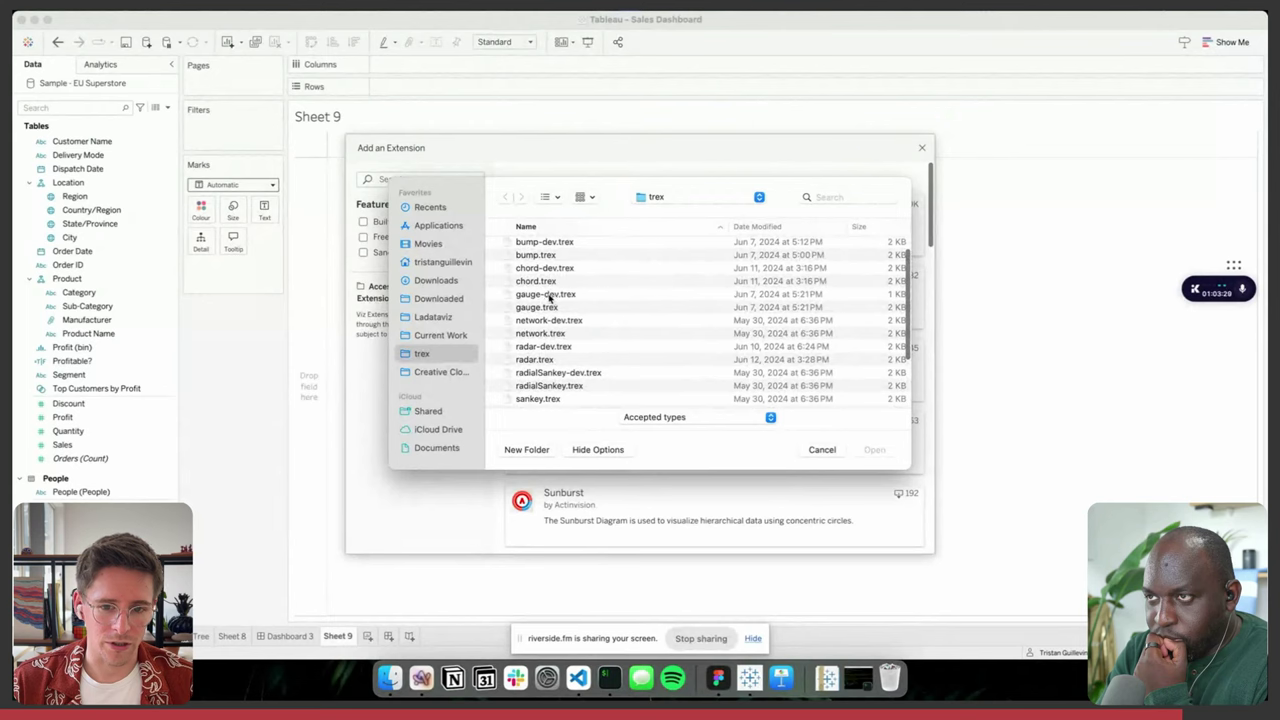
pyautogui.doubleClick(548, 298)
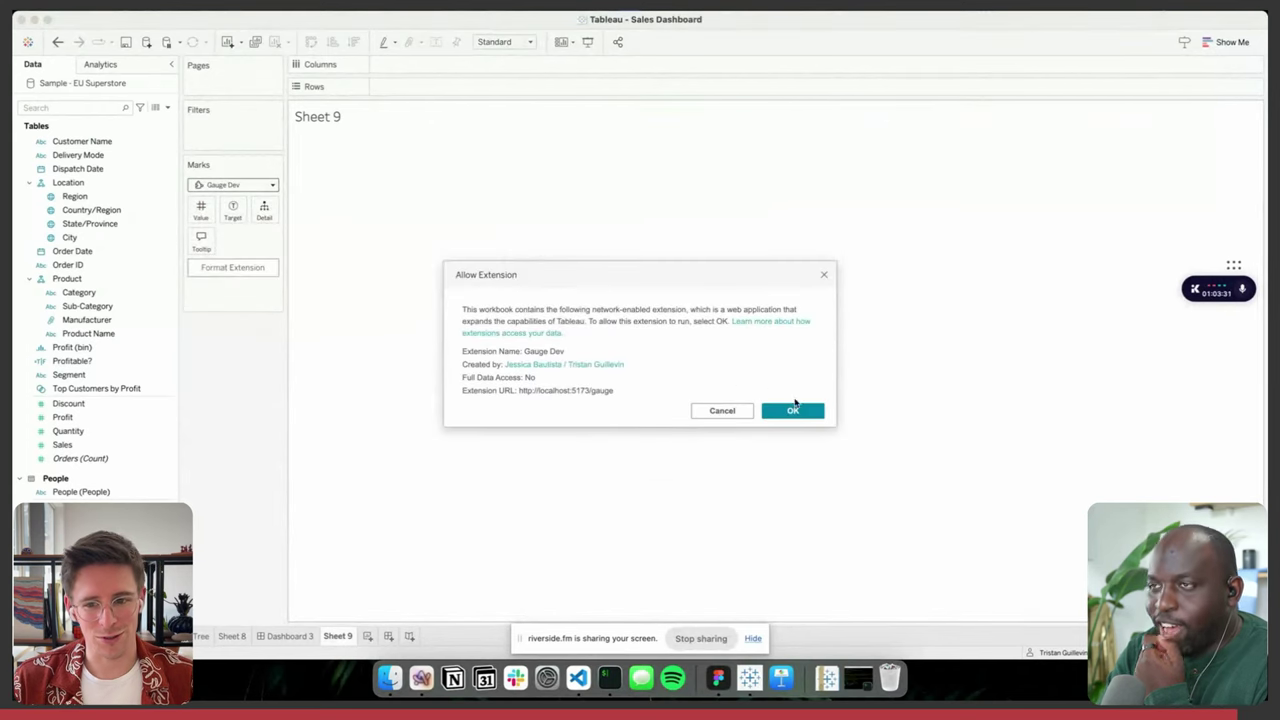
pyautogui.click(797, 413)
# - Assign the Sales measure to the gauge chart's Value
pyautogui.click(158, 350)
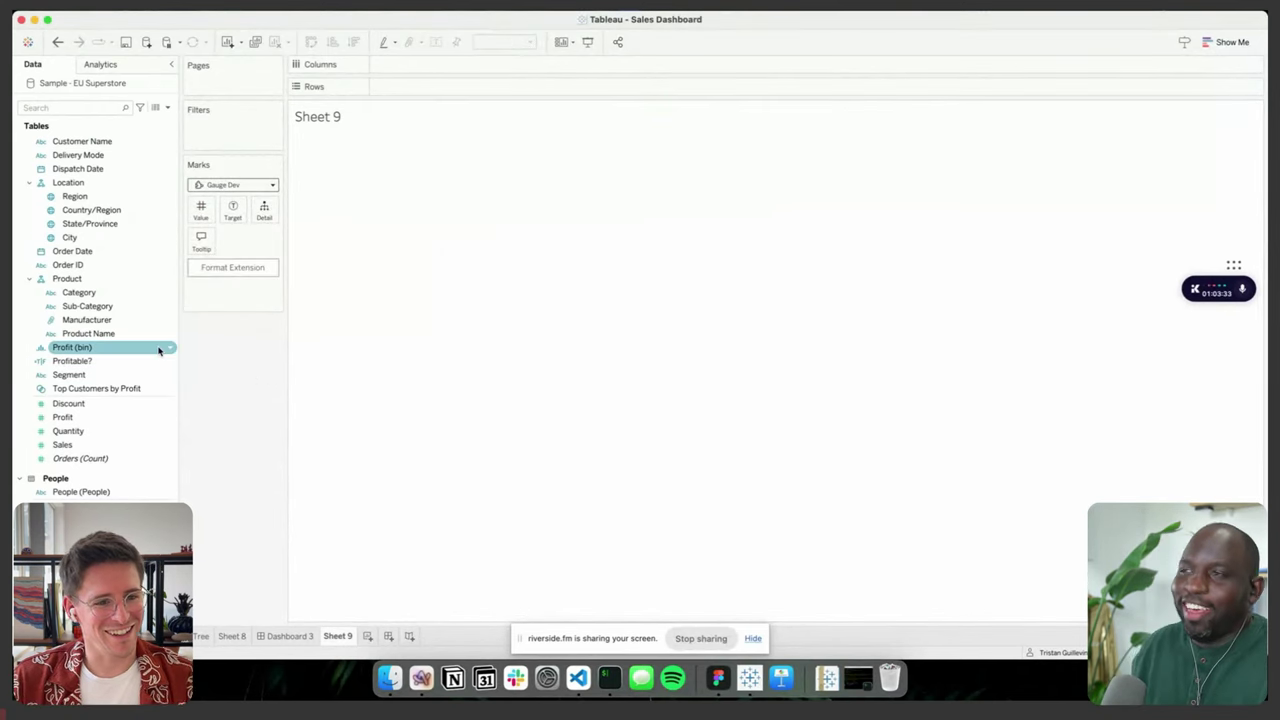
pyautogui.click(88, 444)
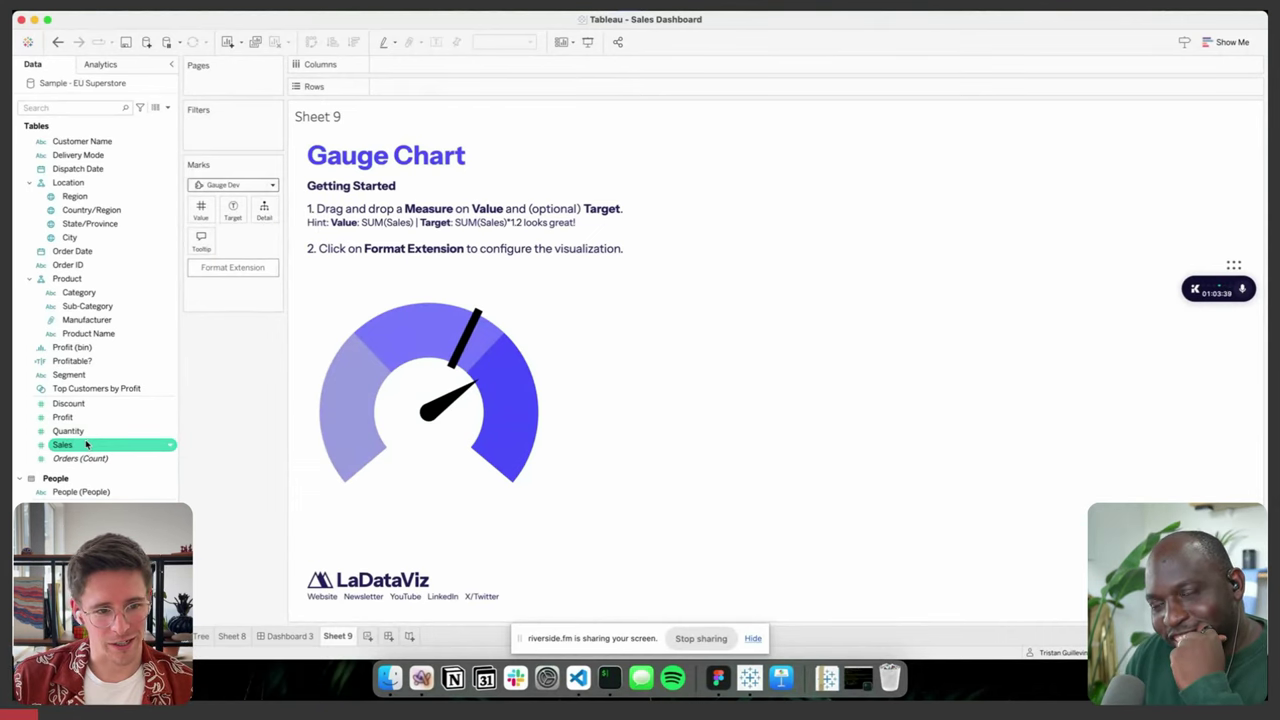
pyautogui.moveTo(86, 444); pyautogui.dragTo(201, 212)
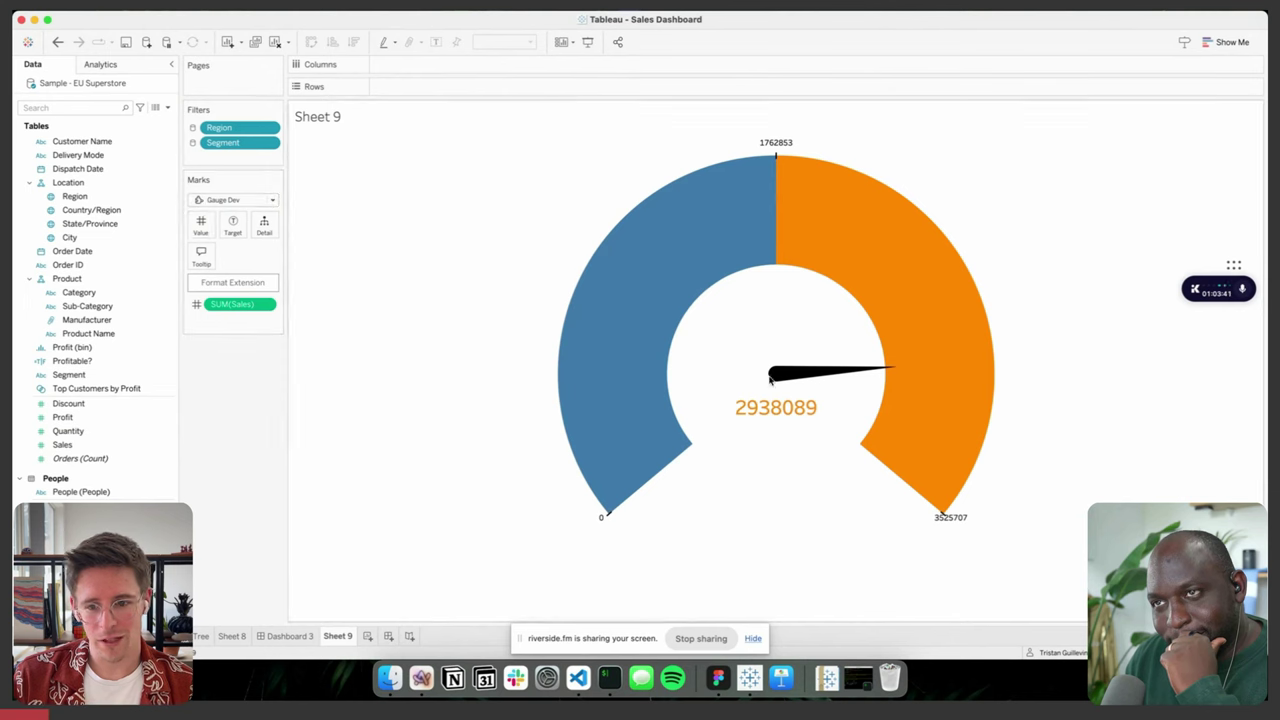
pyautogui.moveTo(738, 408); pyautogui.dragTo(823, 414)
pyautogui.click(705, 394)
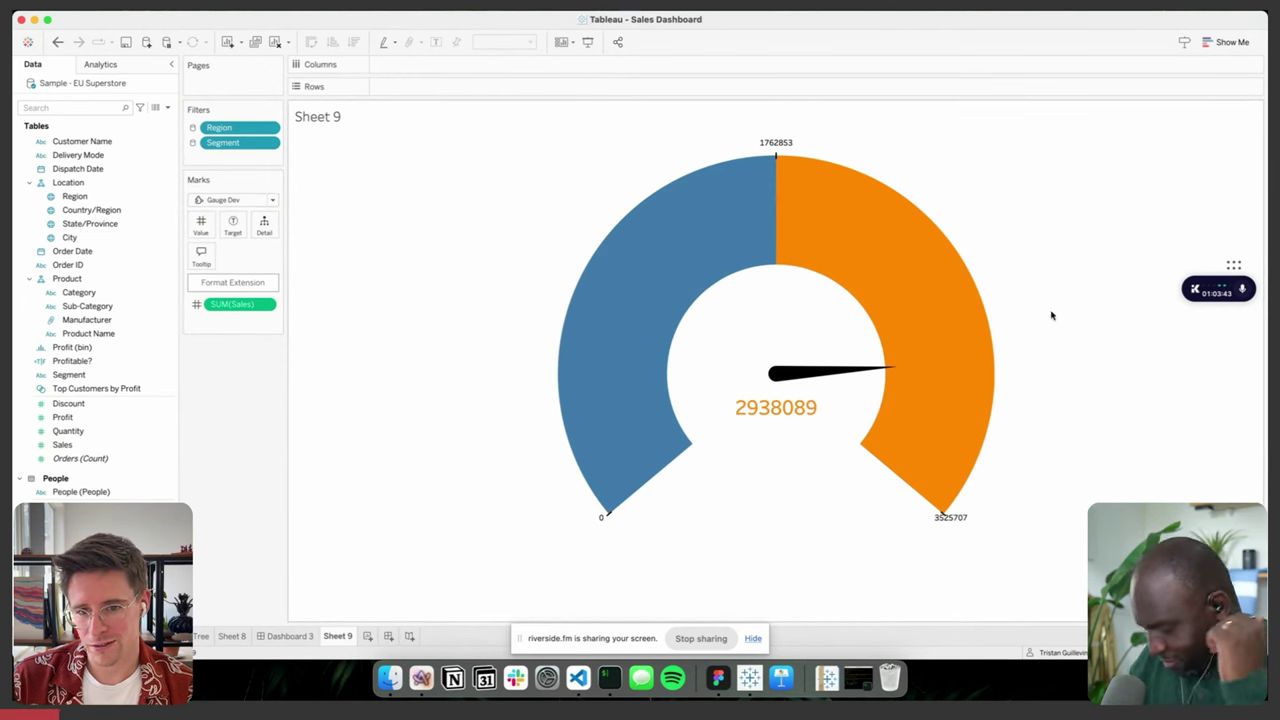
# - Set the sizes of gauge sections 1 and 2 to 1000000 and raise the number of sections to 4
pyautogui.click(229, 284)
pyautogui.doubleClick(384, 292)
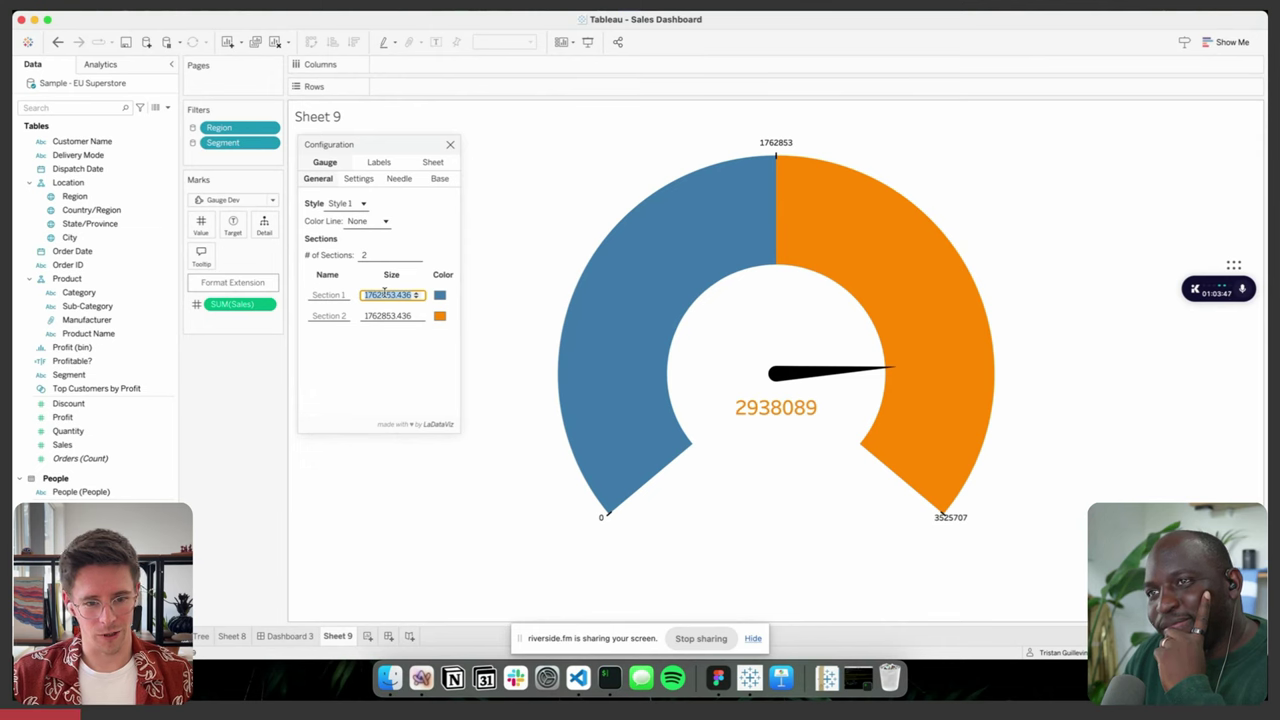
pyautogui.write('1000')
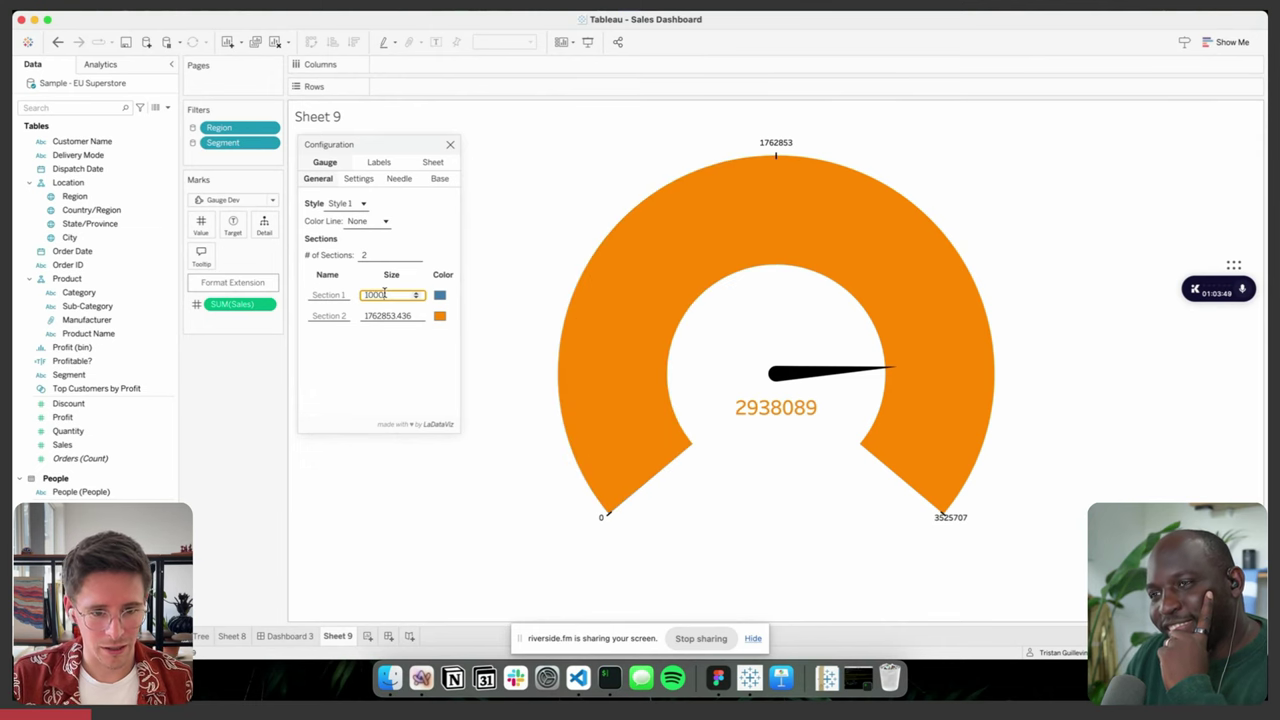
pyautogui.write('000')
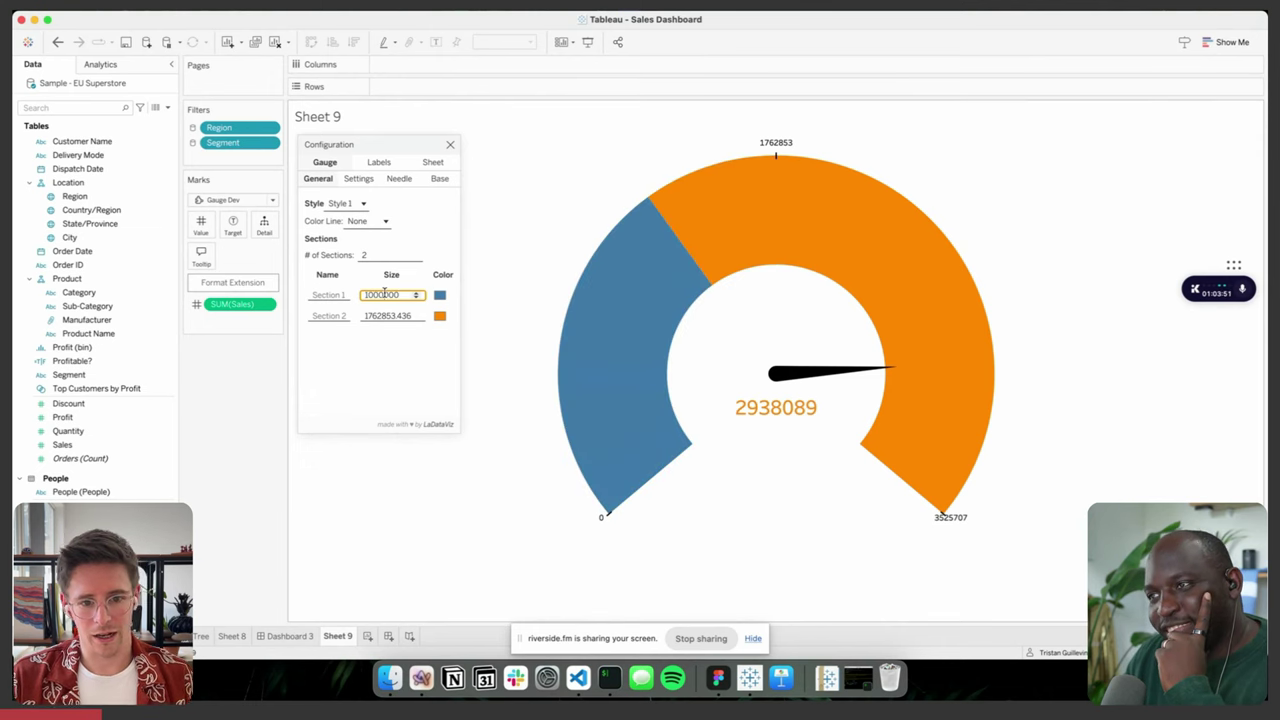
pyautogui.click(384, 328)
pyautogui.doubleClick(386, 316)
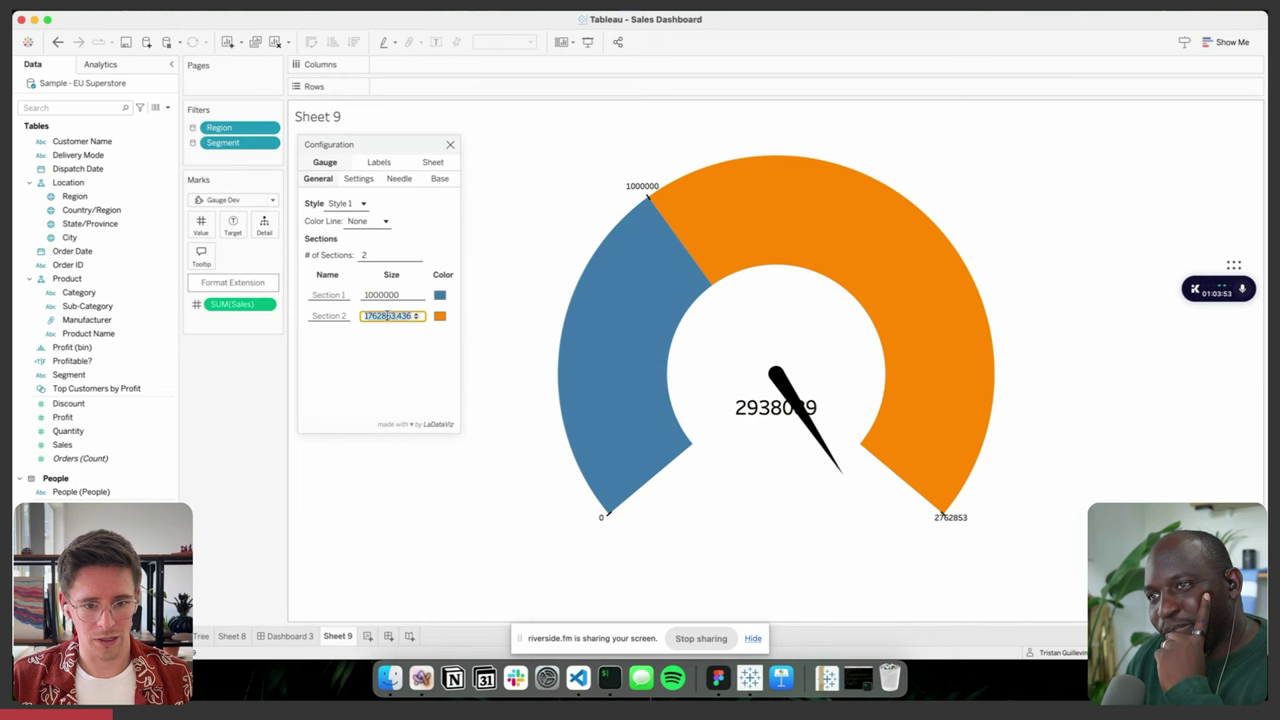
pyautogui.write('1000000')
pyautogui.click(414, 254)
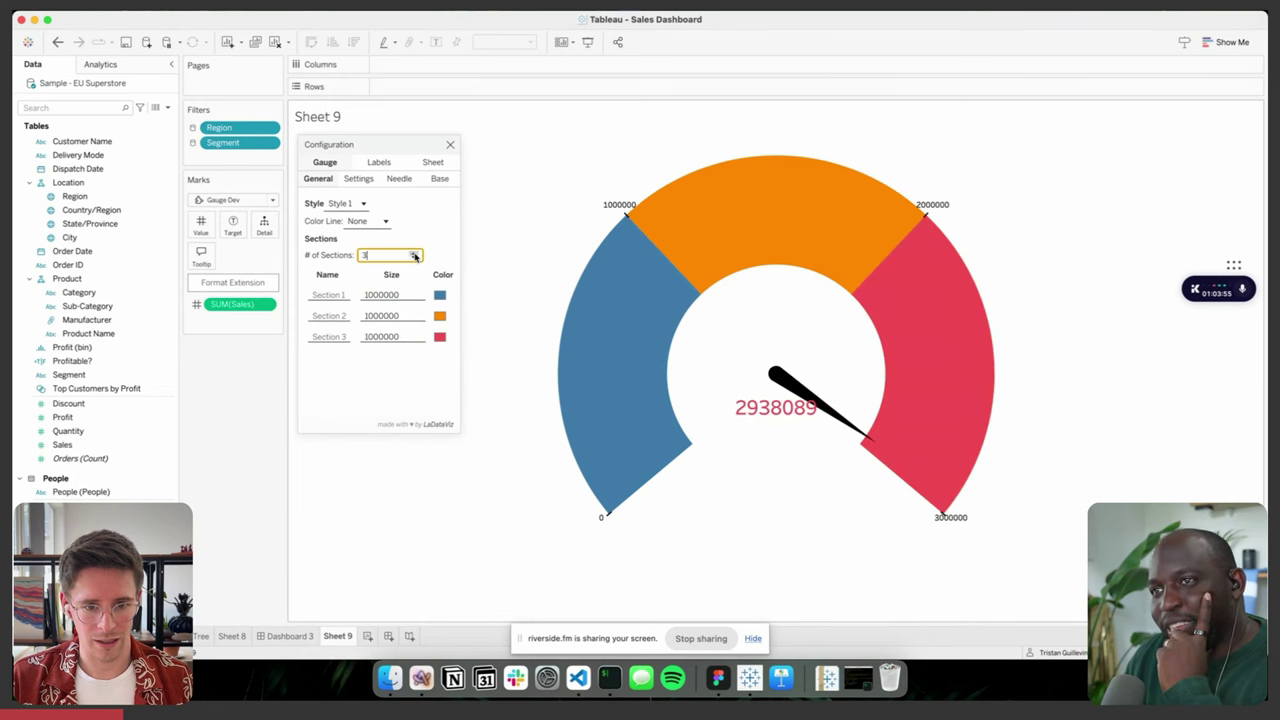
pyautogui.click(414, 255)
pyautogui.click(390, 336)
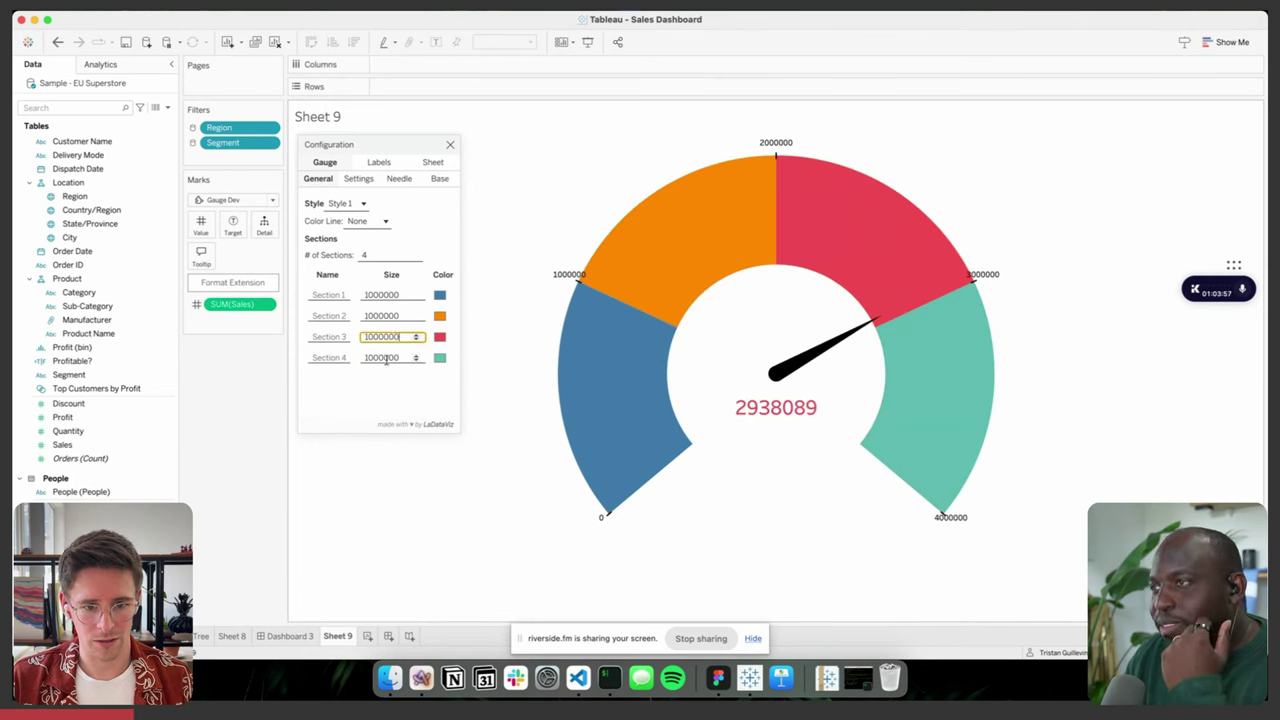
pyautogui.click(386, 358)
pyautogui.write('00')
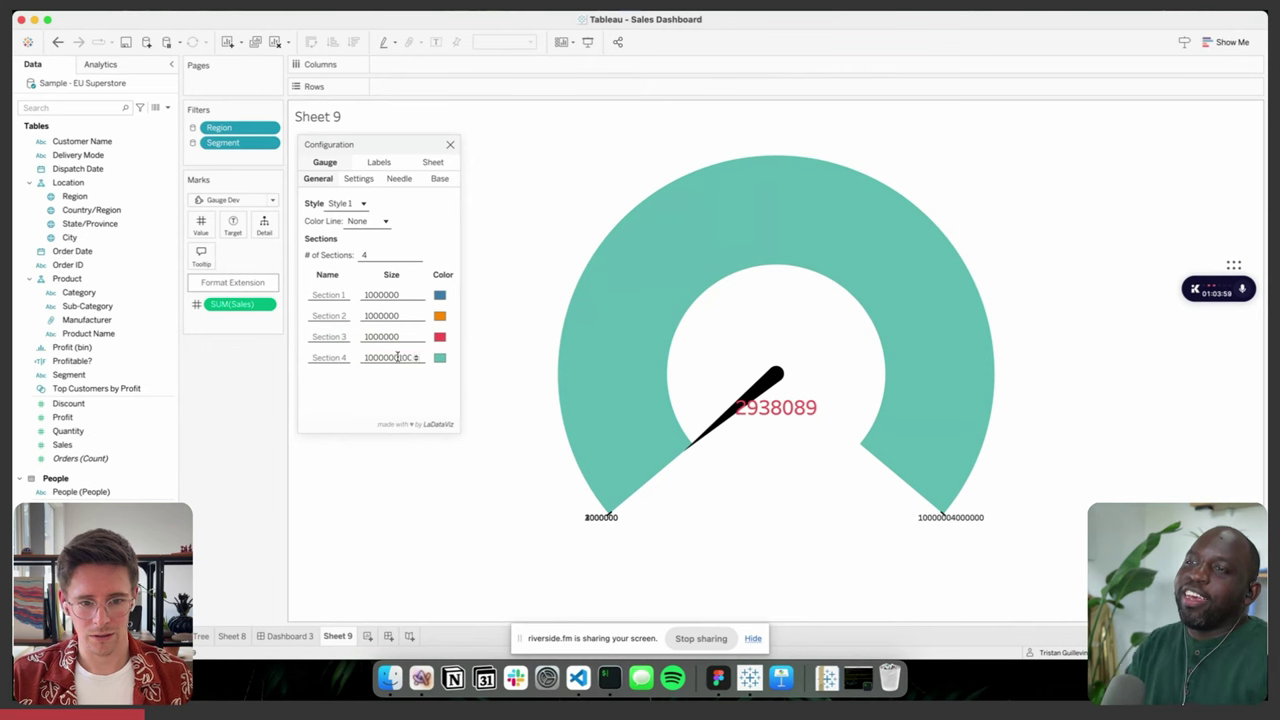
pyautogui.press('BackSpace')
pyautogui.press('BackSpace')
pyautogui.click(395, 394)
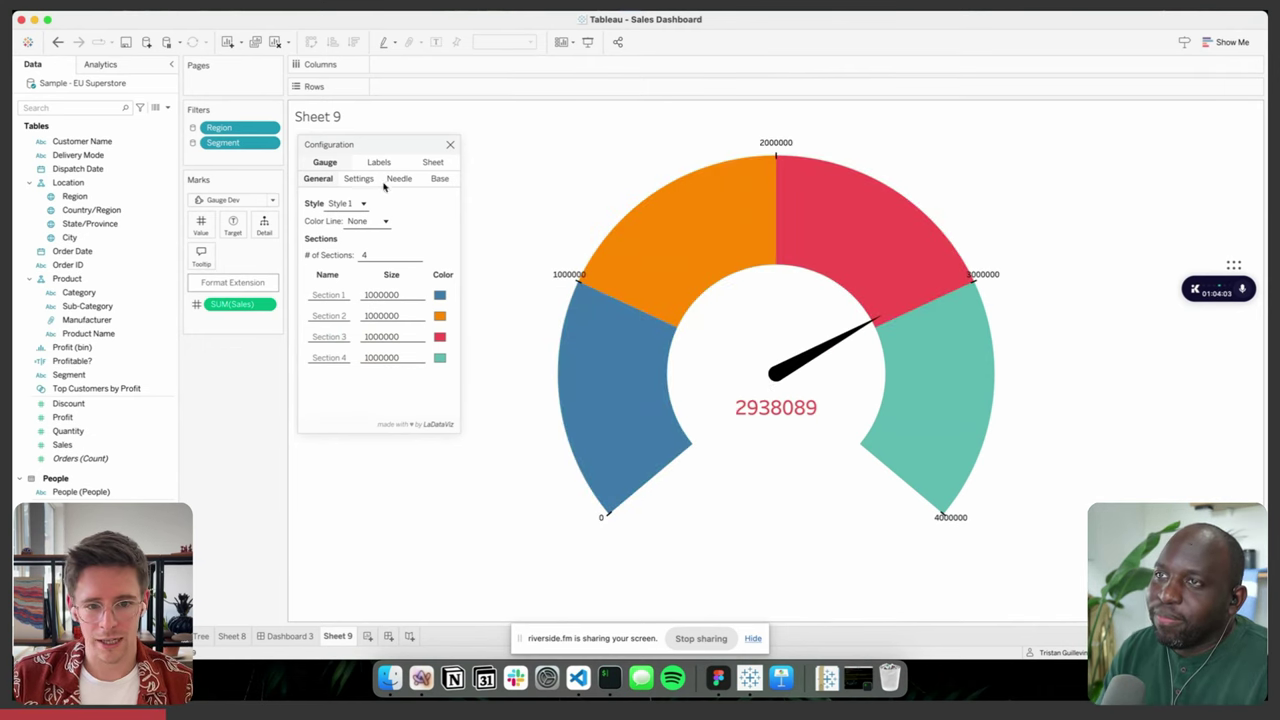
# - Compare Style 2 and Style 3 for the gauge, and apply Style 2
pyautogui.click(354, 205)
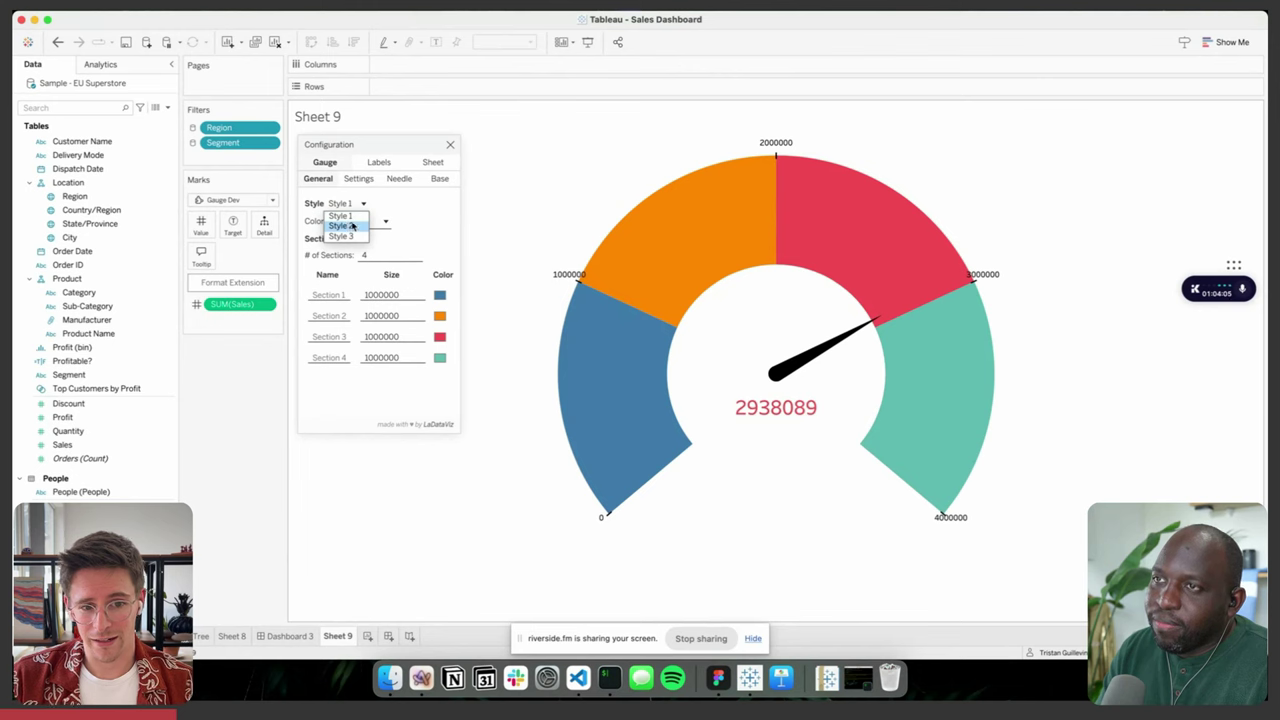
pyautogui.click(345, 225)
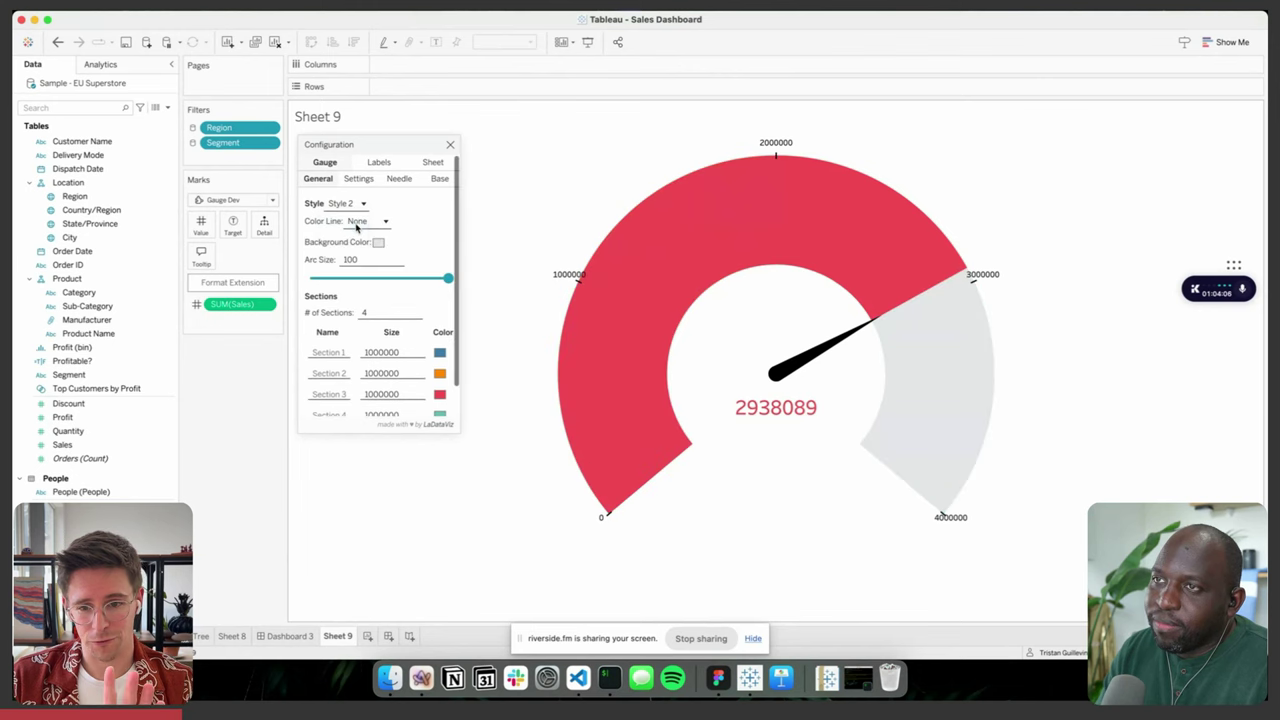
pyautogui.click(355, 205)
pyautogui.click(355, 237)
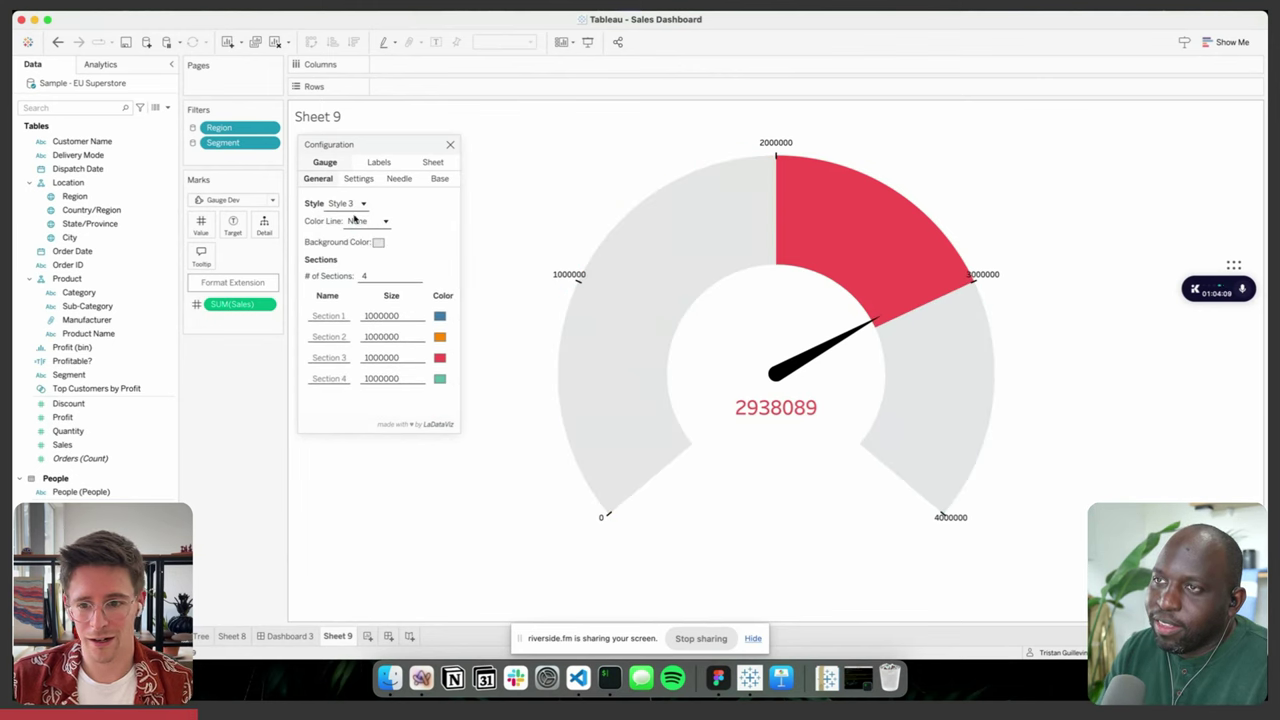
pyautogui.click(355, 204)
pyautogui.click(349, 225)
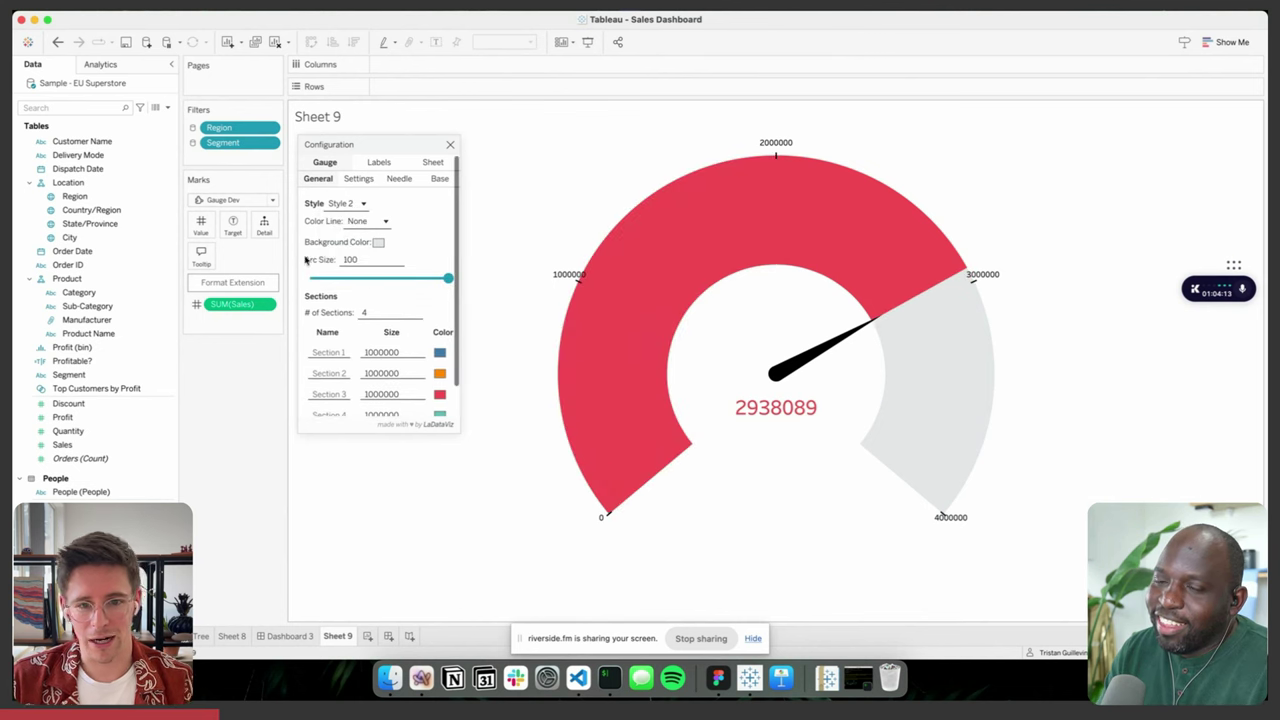
# - Change the color of gauge section 3 to the dark blue custom color
pyautogui.click(439, 394)
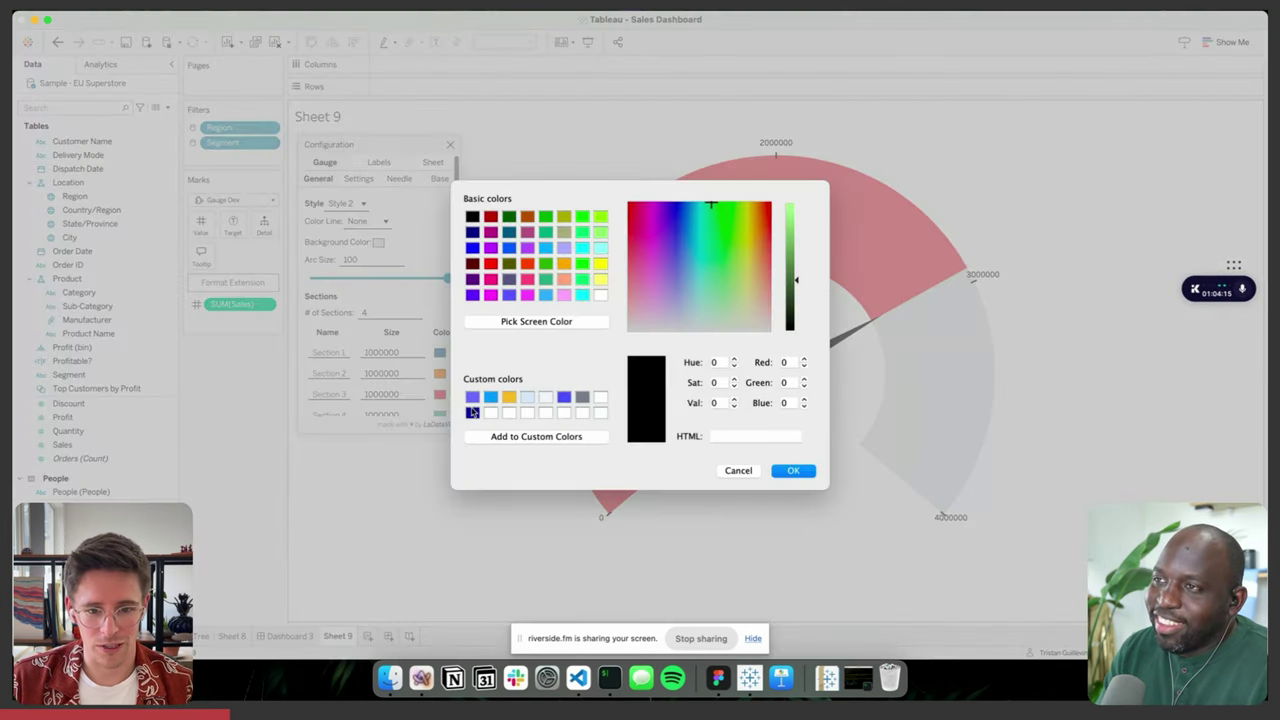
pyautogui.click(472, 412)
pyautogui.press('Return')
# - Try needle styles 2, 4 and 5 on the gauge, and restore Style 1
pyautogui.click(358, 179)
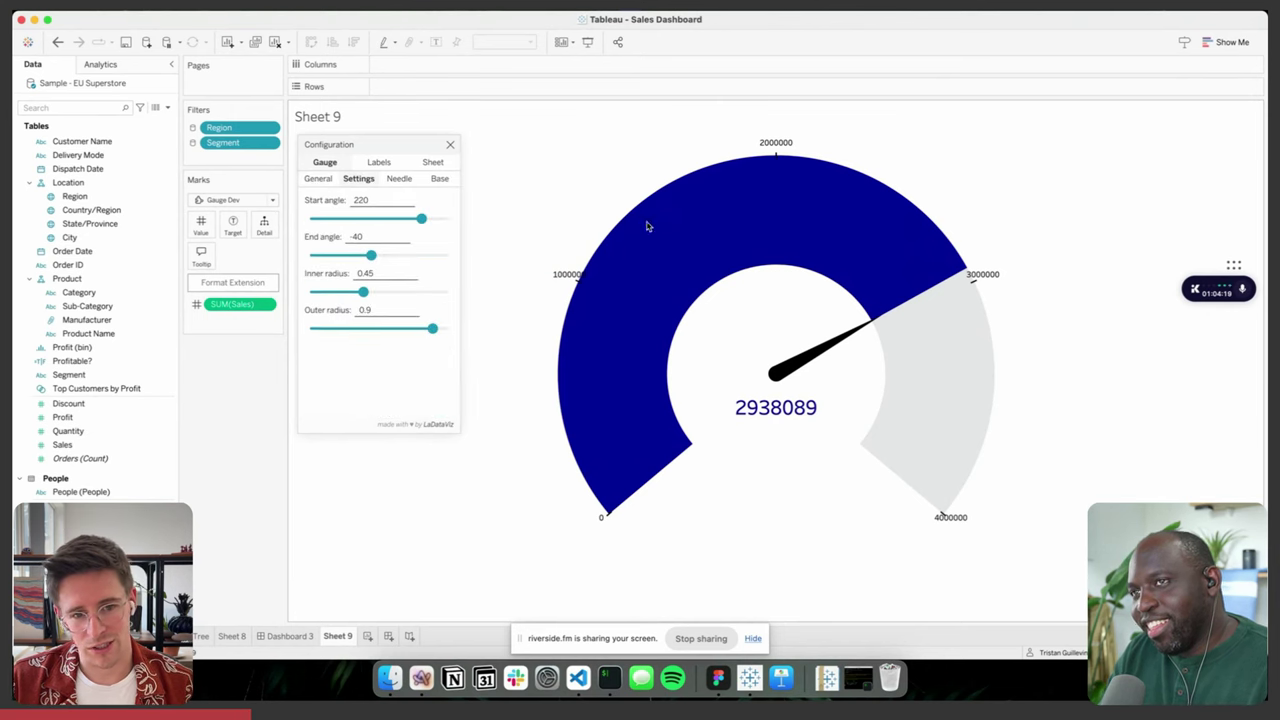
pyautogui.click(401, 180)
pyautogui.click(357, 224)
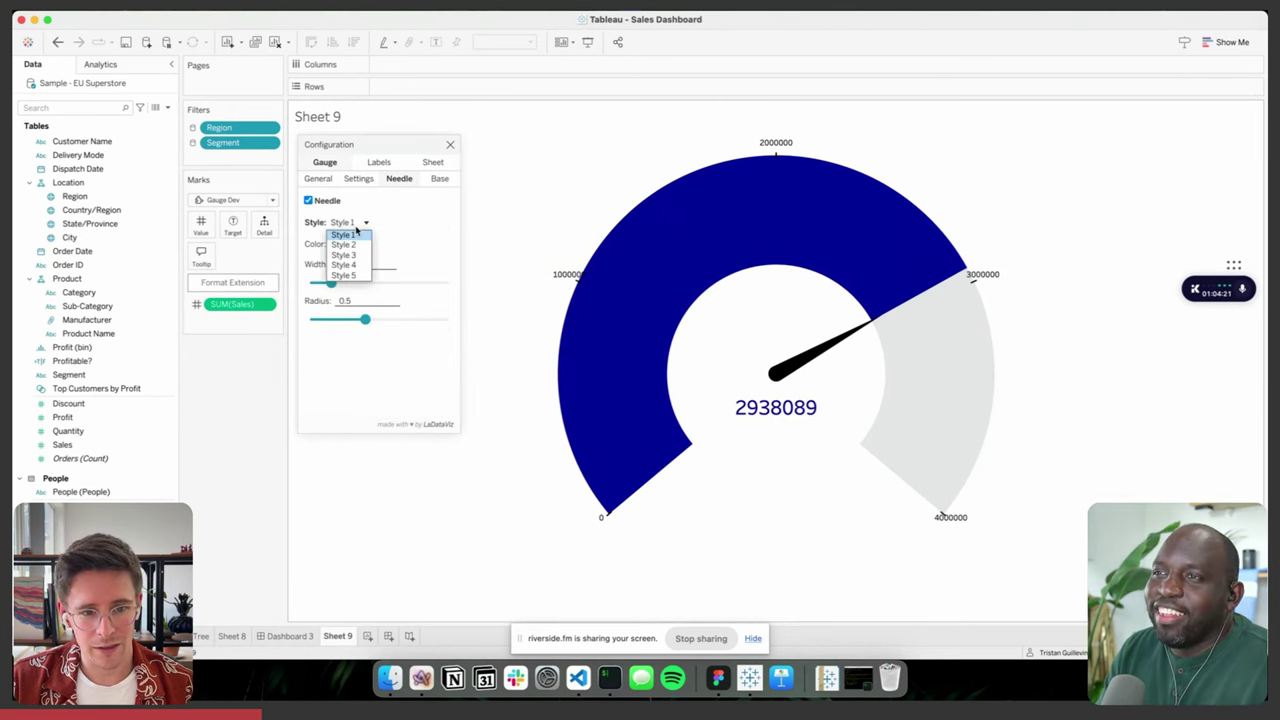
pyautogui.click(344, 245)
pyautogui.click(355, 224)
pyautogui.click(345, 265)
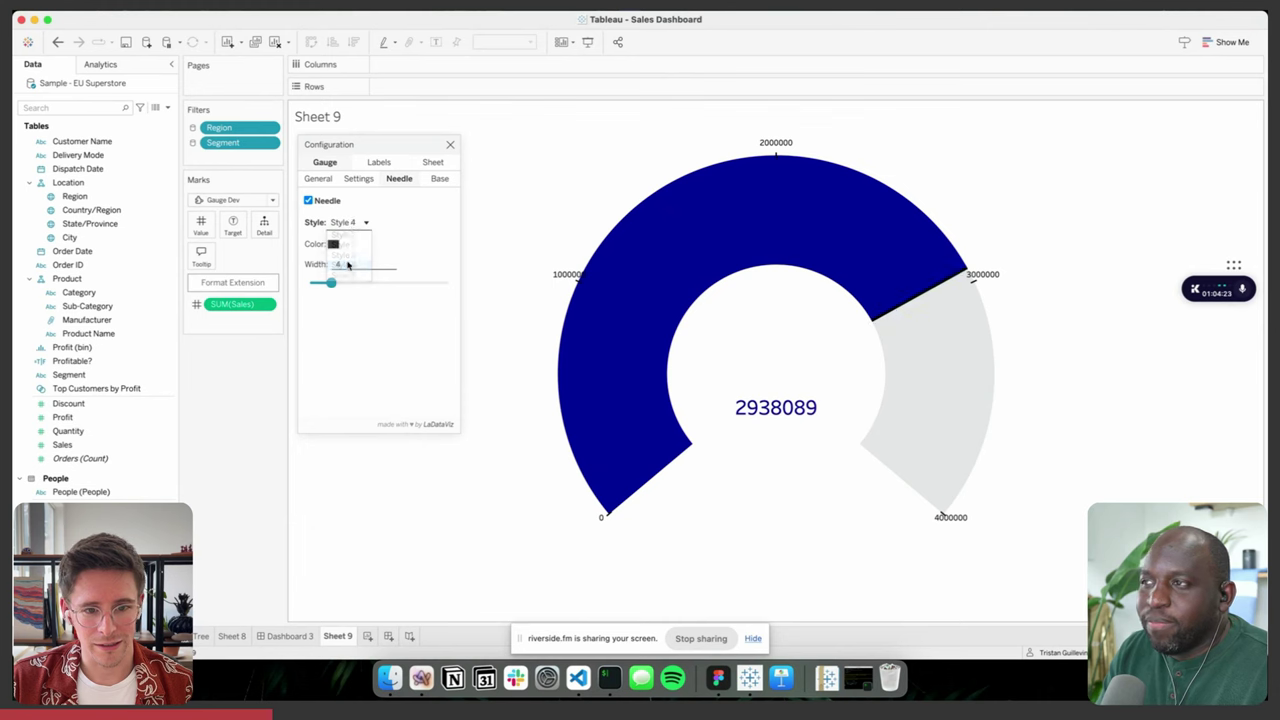
pyautogui.click(356, 223)
pyautogui.click(345, 275)
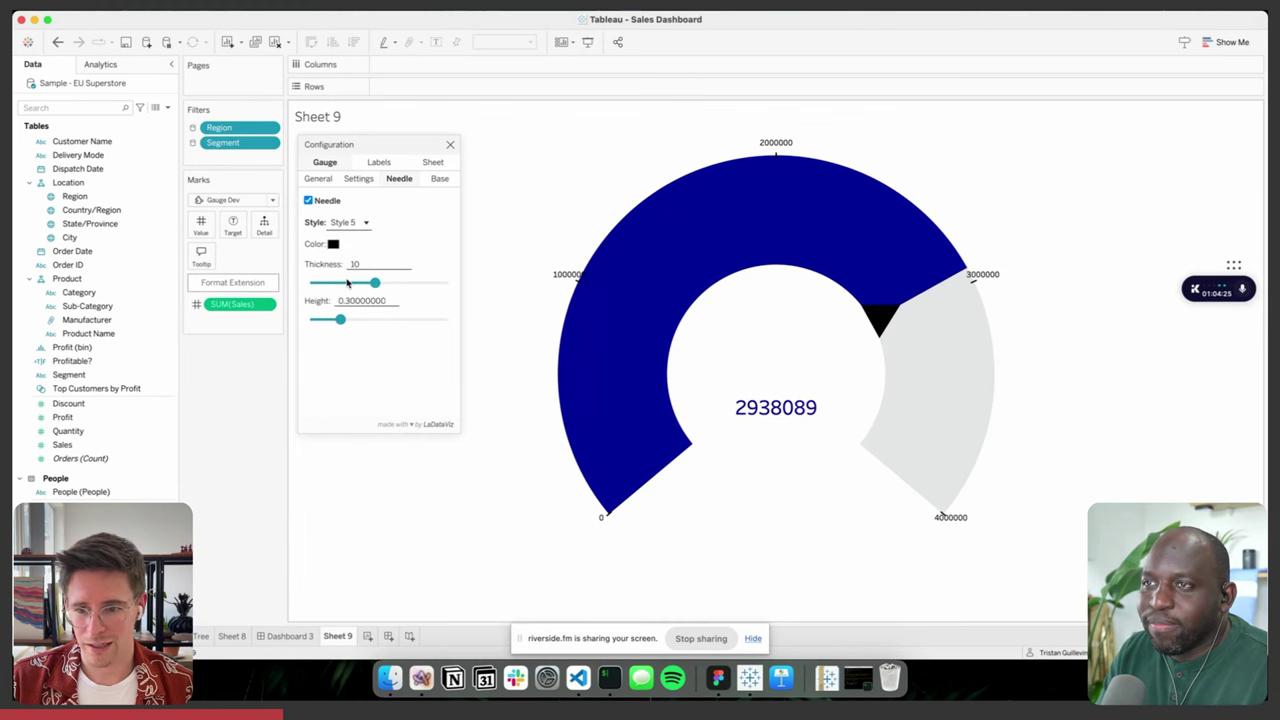
pyautogui.click(361, 224)
pyautogui.click(355, 246)
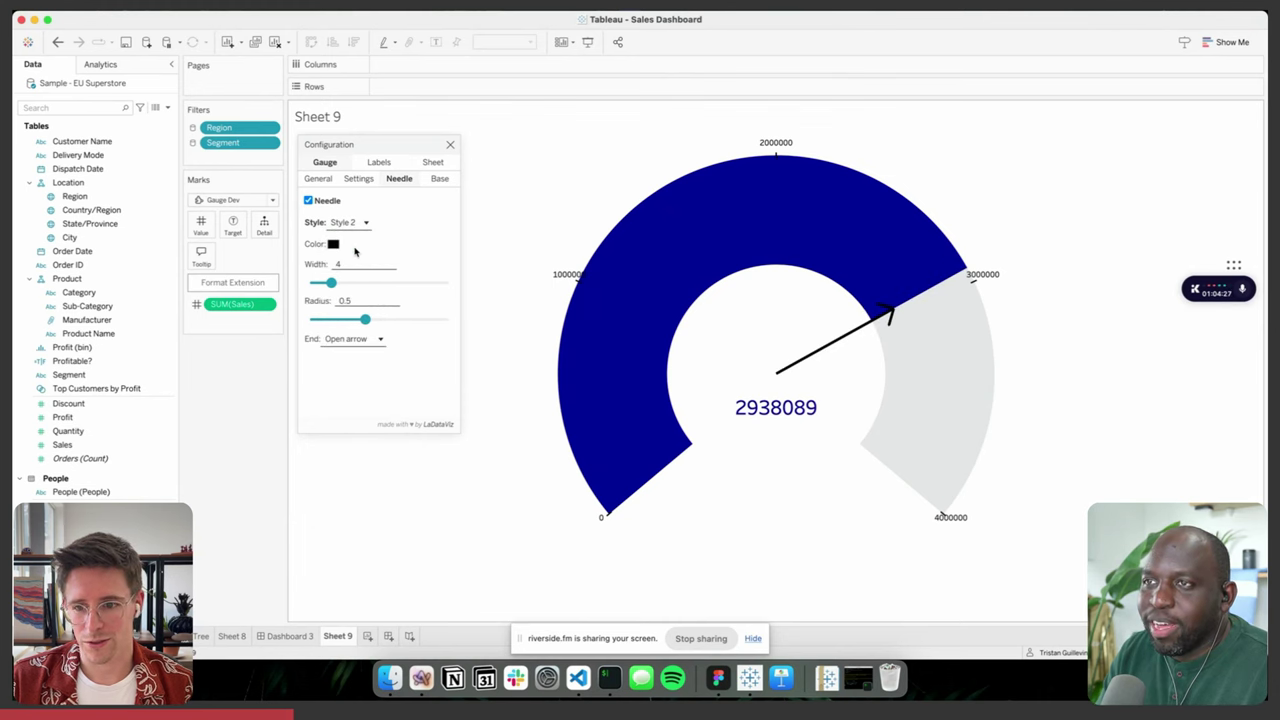
pyautogui.click(351, 228)
pyautogui.click(350, 237)
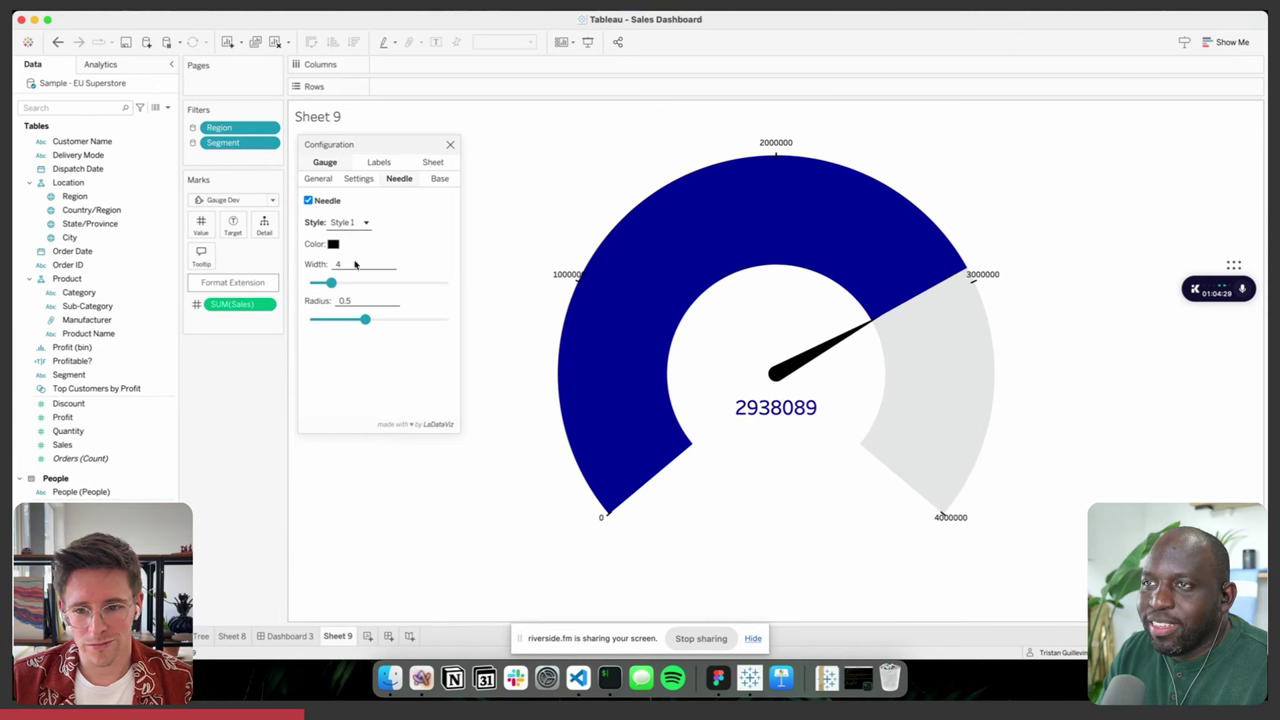
# - Set the needle's width to 8 and its radius to 0.7, and close the gauge configuration
pyautogui.moveTo(331, 283); pyautogui.dragTo(392, 319)
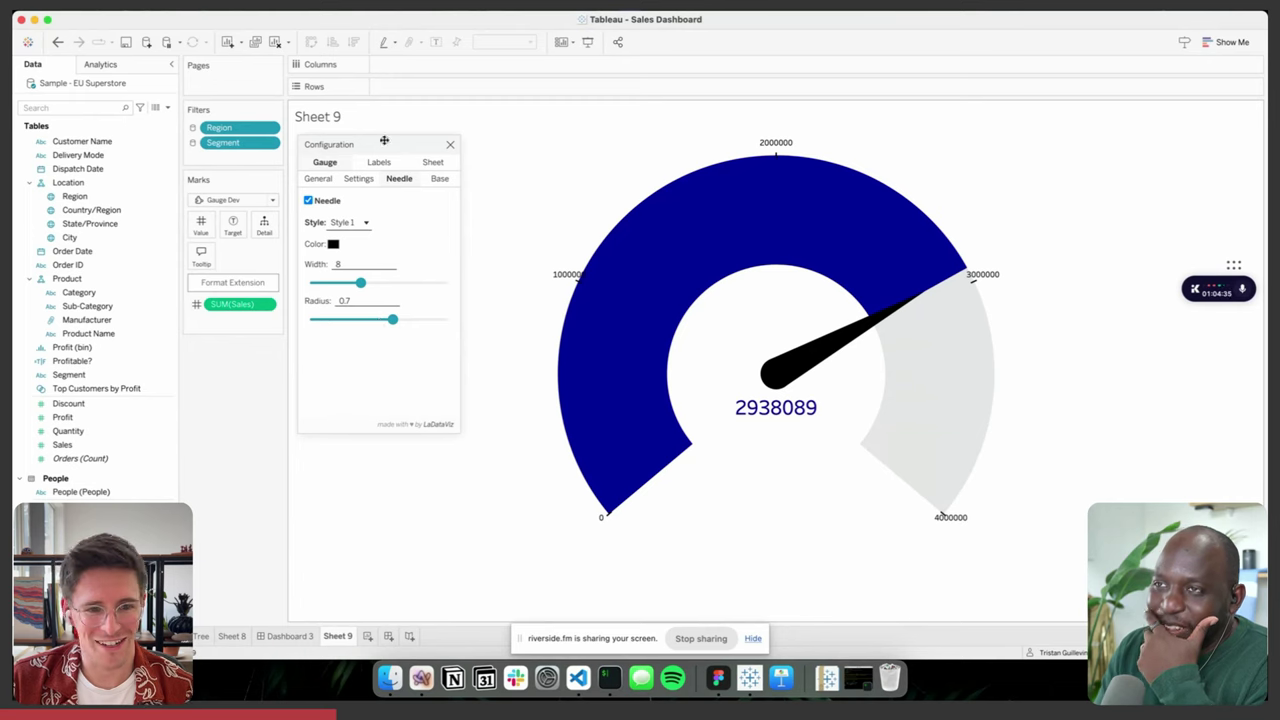
pyautogui.click(450, 147)
# - Add the ad hoc calculation max(3500000) to the gauge's marks below Sales
pyautogui.doubleClick(231, 318)
pyautogui.write('max(')
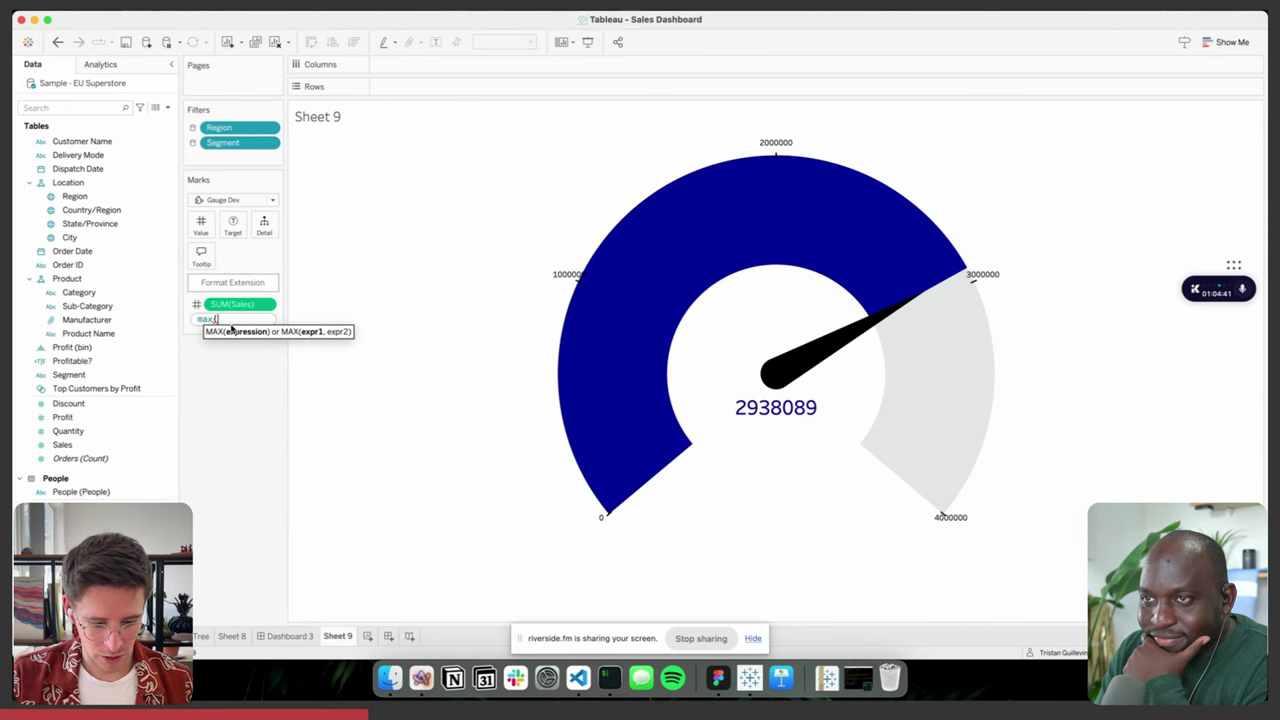
pyautogui.write('3500000)')
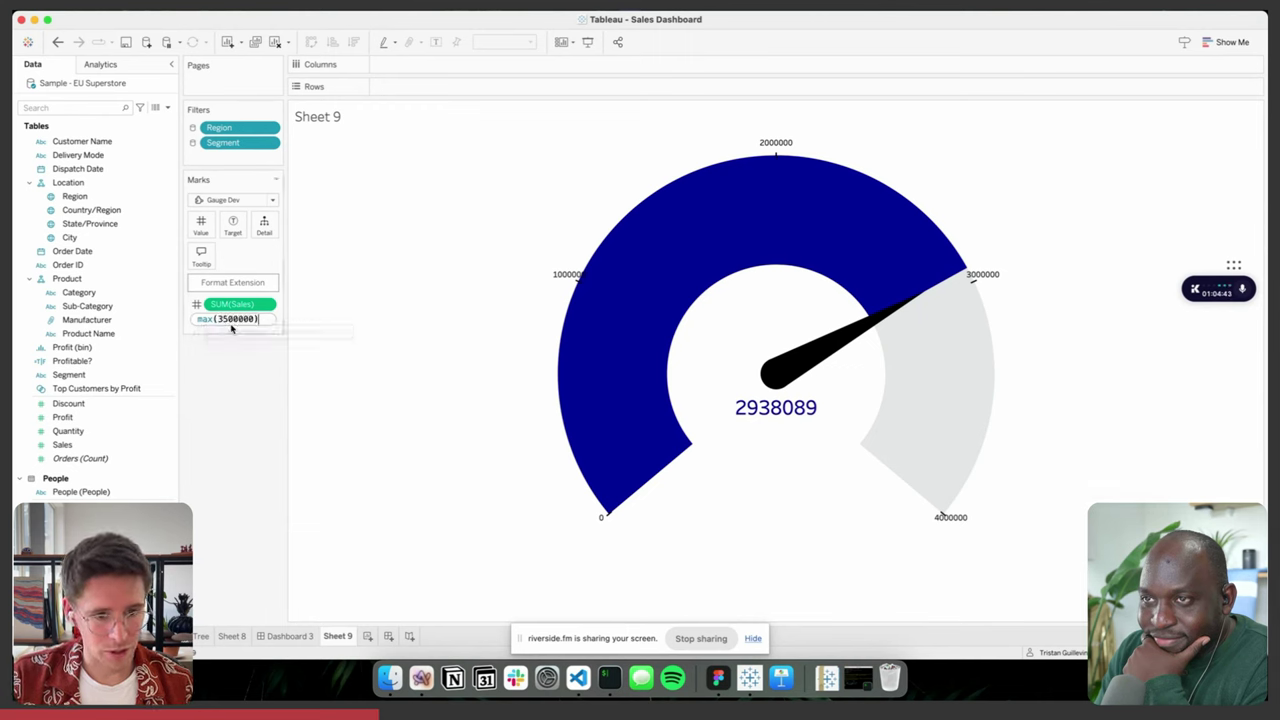
pyautogui.press('Return')
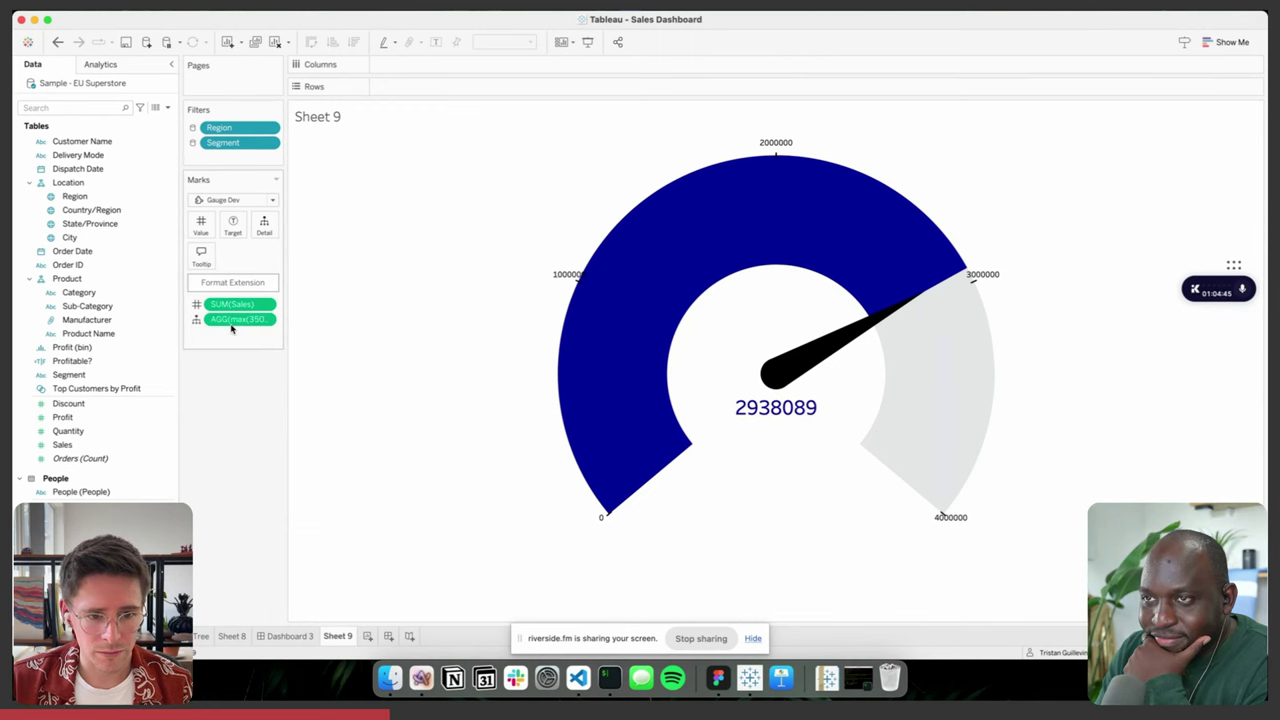
# - Assign the max(3500000) calculation as the gauge's Target and set the target marker's length to 23
pyautogui.moveTo(231, 318); pyautogui.dragTo(239, 223)
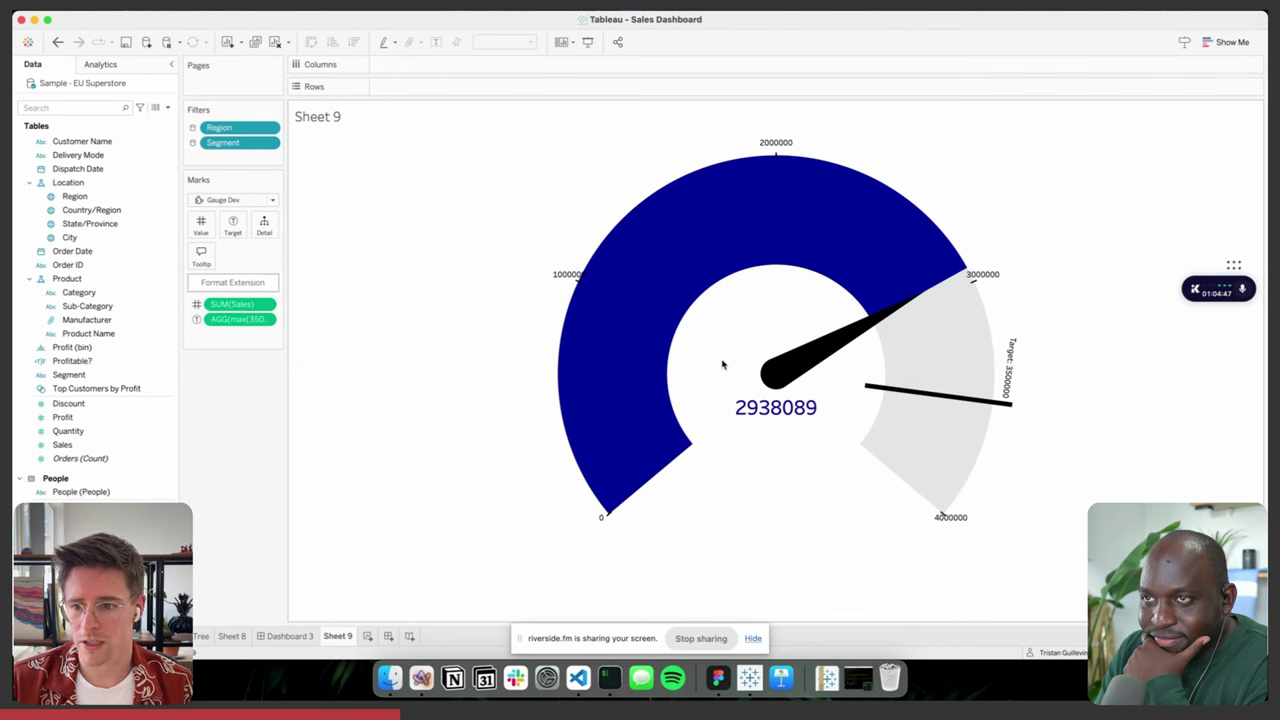
pyautogui.click(254, 284)
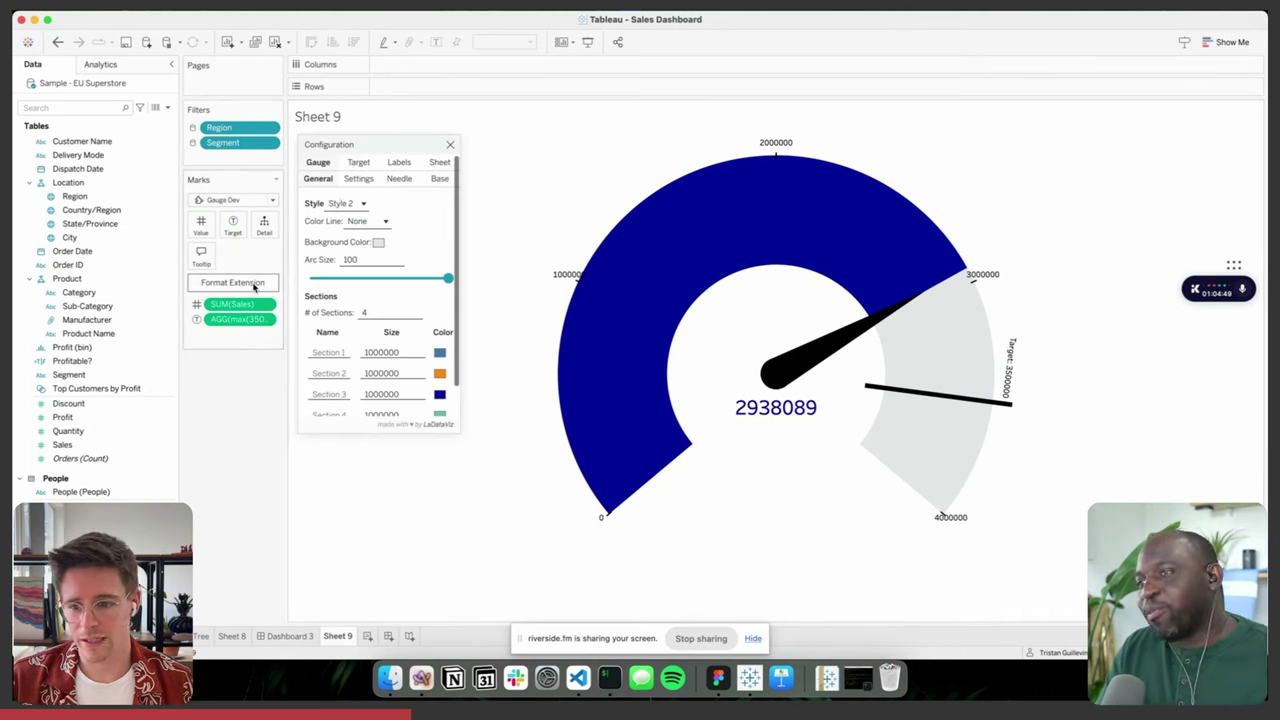
pyautogui.click(358, 162)
pyautogui.moveTo(420, 223)
pyautogui.mouseDown()
pyautogui.moveTo(371, 223)
pyautogui.moveTo(410, 223)
pyautogui.mouseUp()
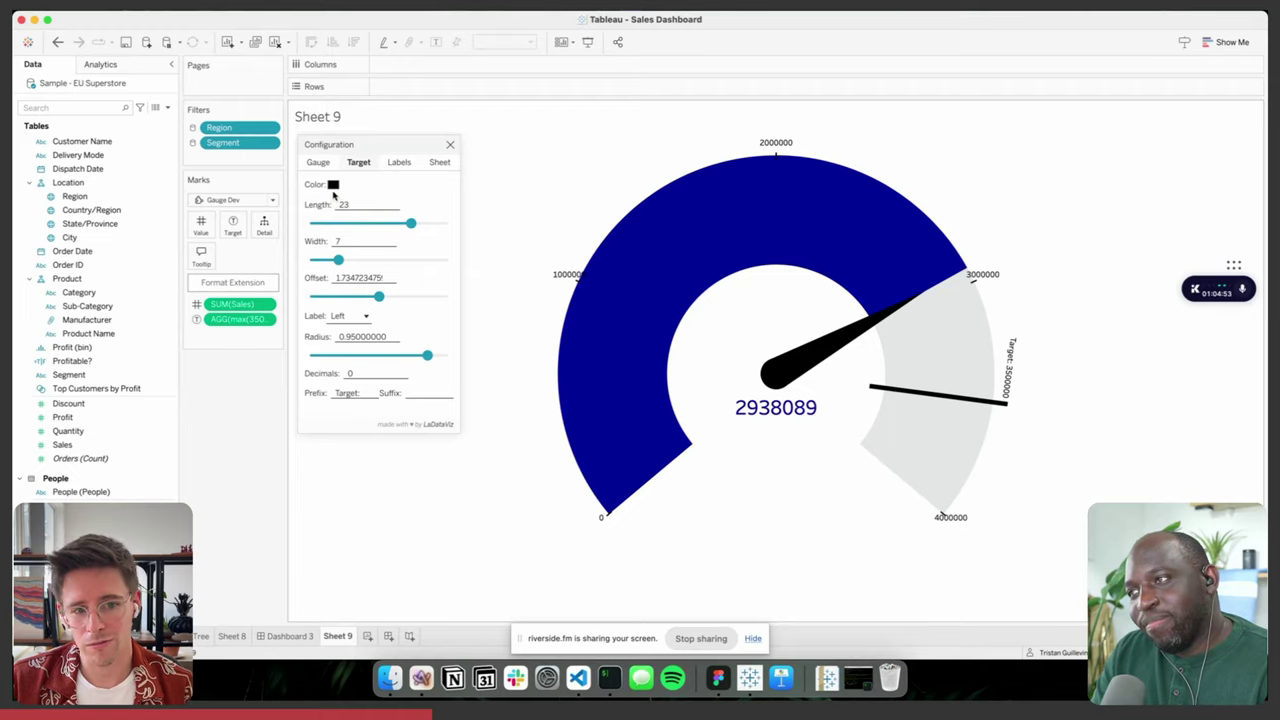
# - Change the color of the gauge's target marker to red
pyautogui.click(333, 184)
pyautogui.click(490, 265)
pyautogui.click(793, 470)
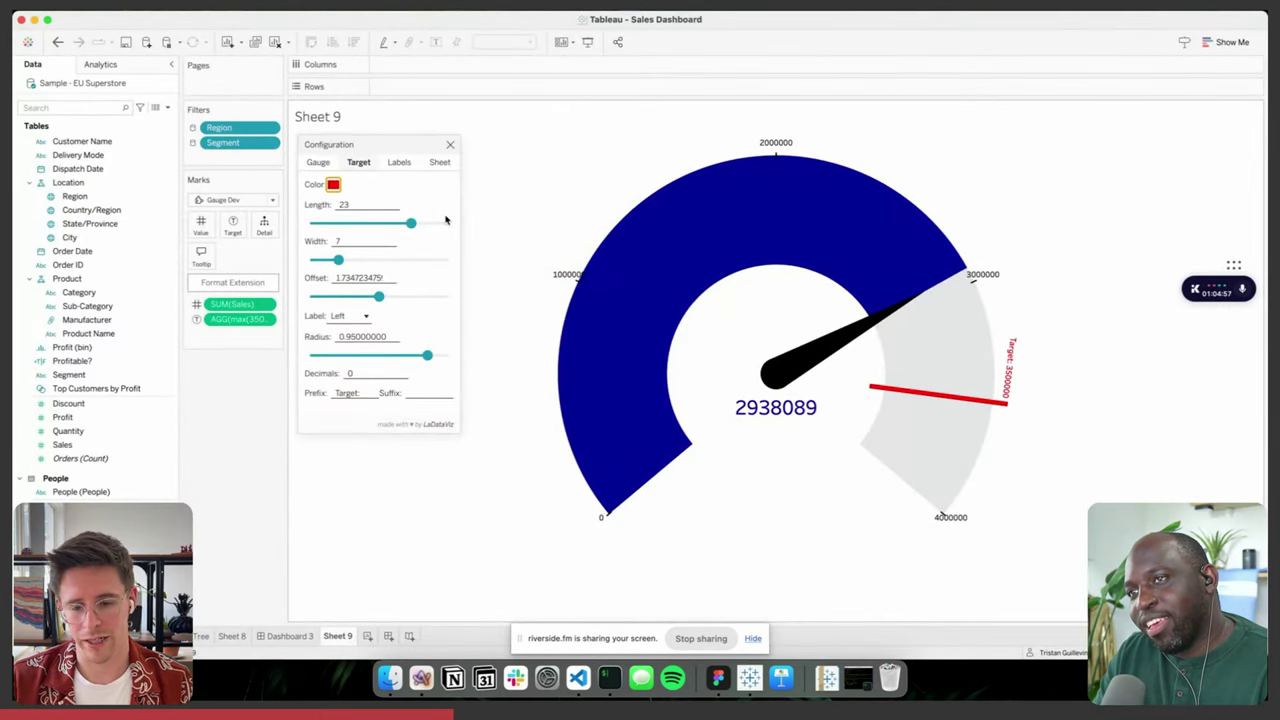
# - Hide the gauge's score label, and turn the ticks off and back on
pyautogui.click(400, 166)
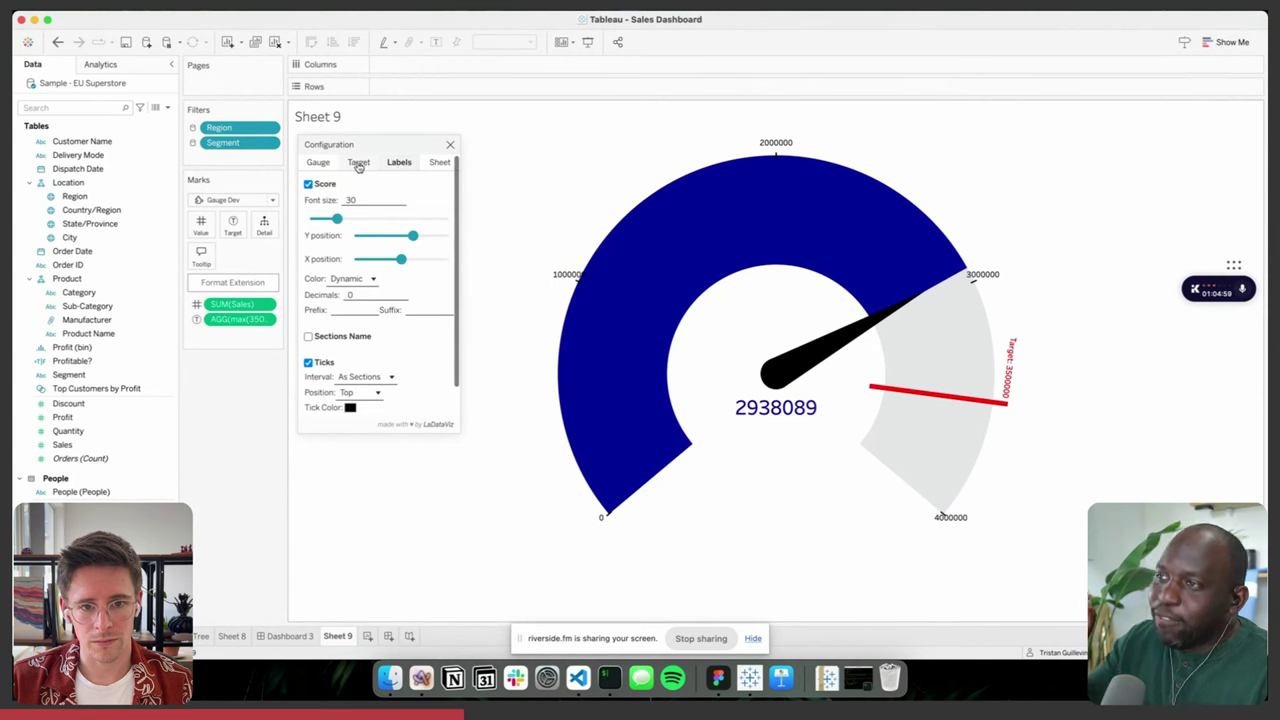
pyautogui.click(308, 184)
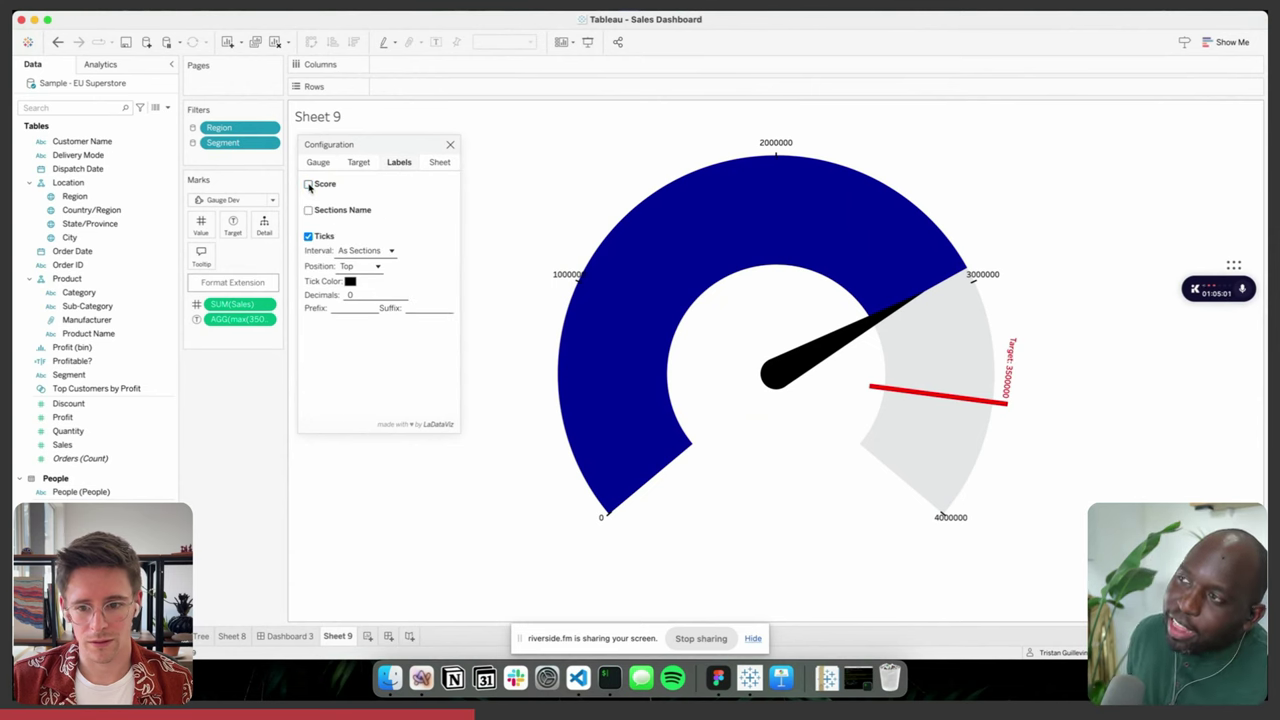
pyautogui.click(308, 236)
pyautogui.click(308, 236)
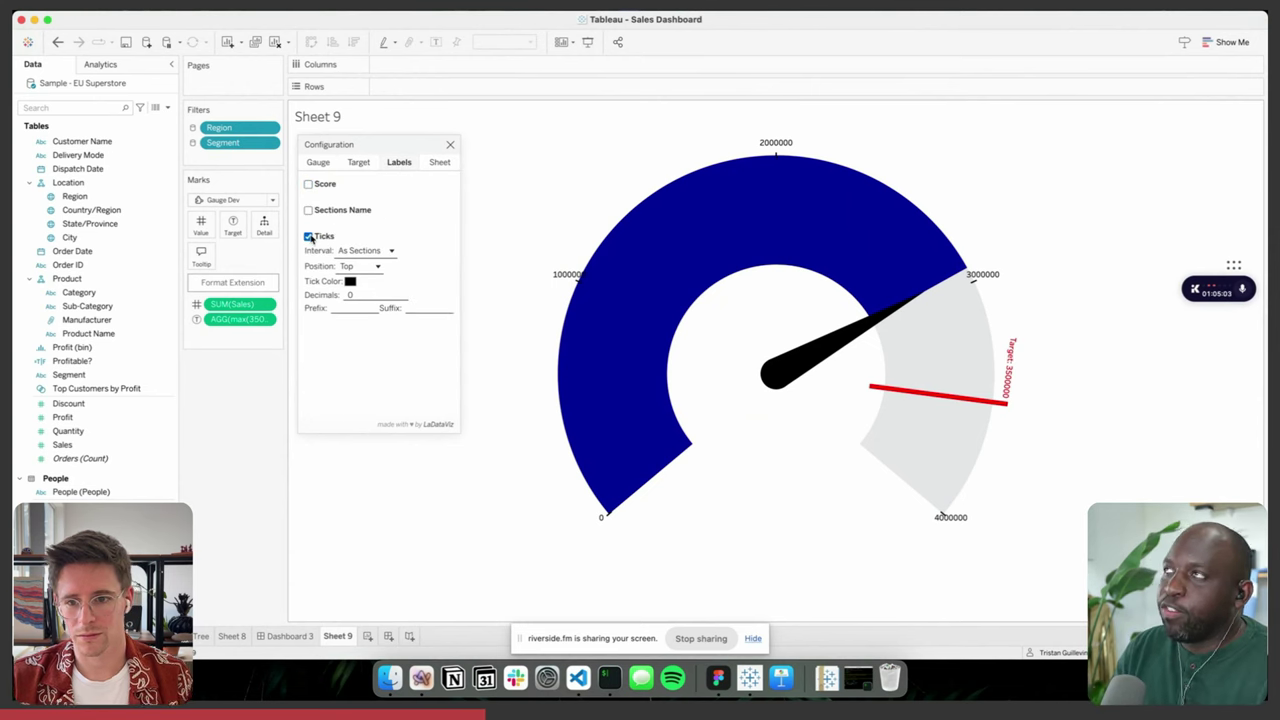
# - Set the gauge's arc size to 42 and the needle's radius to 0.3
pyautogui.click(320, 163)
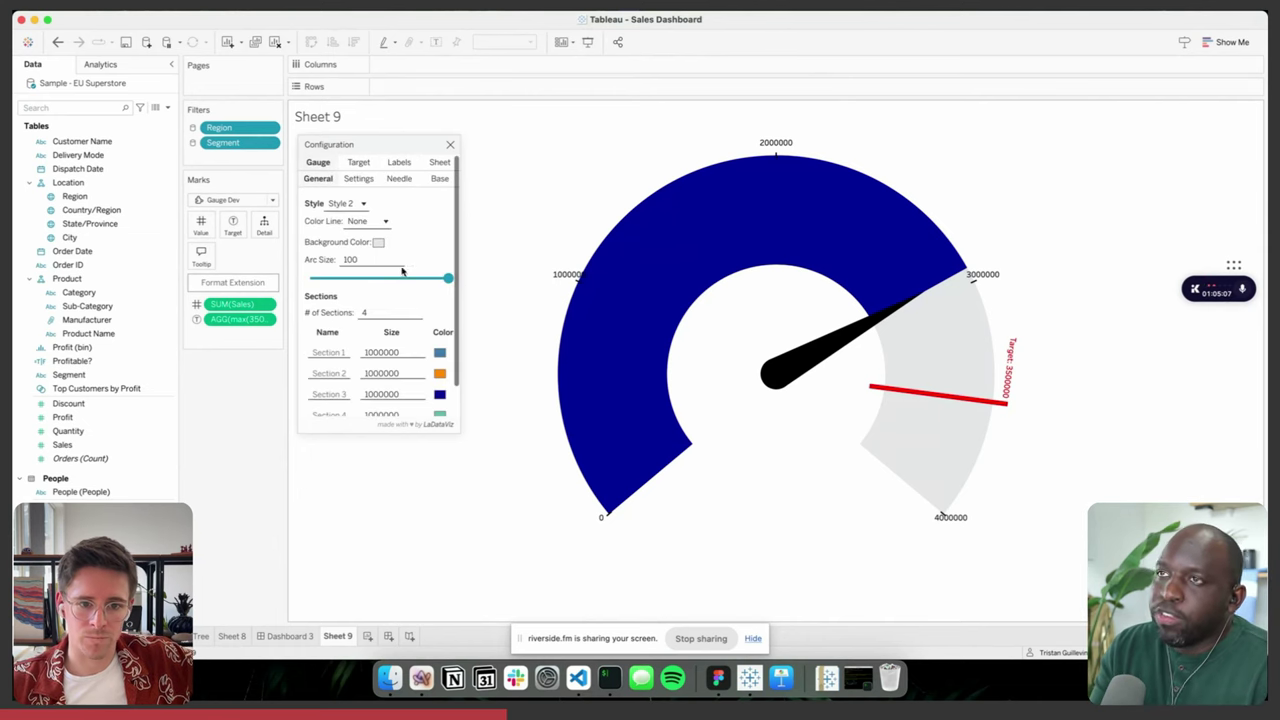
pyautogui.moveTo(448, 279); pyautogui.dragTo(368, 287)
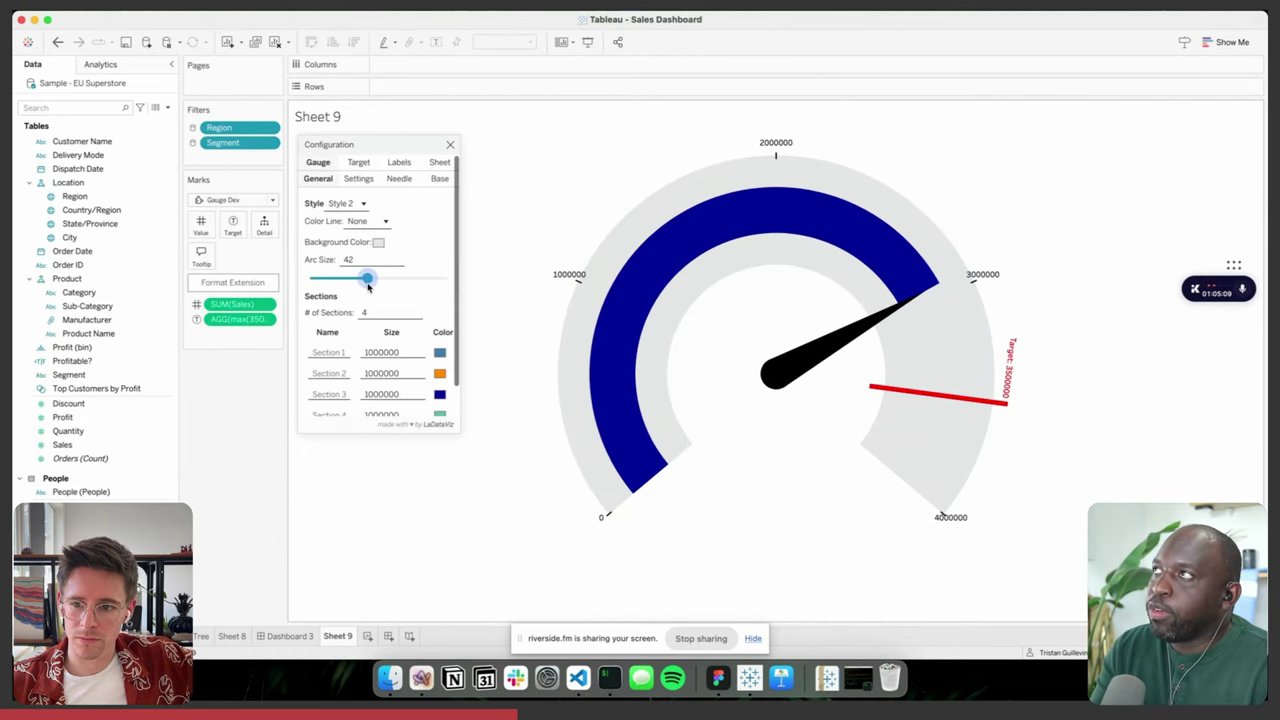
pyautogui.click(358, 178)
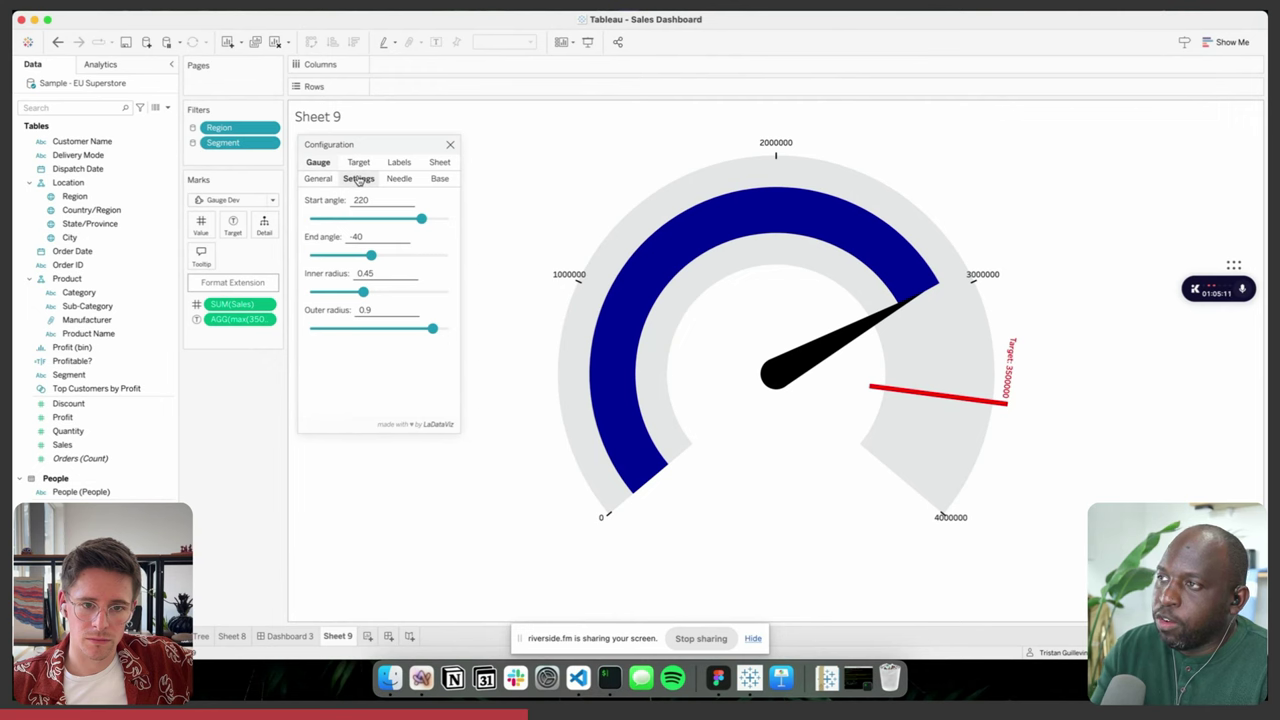
pyautogui.click(399, 178)
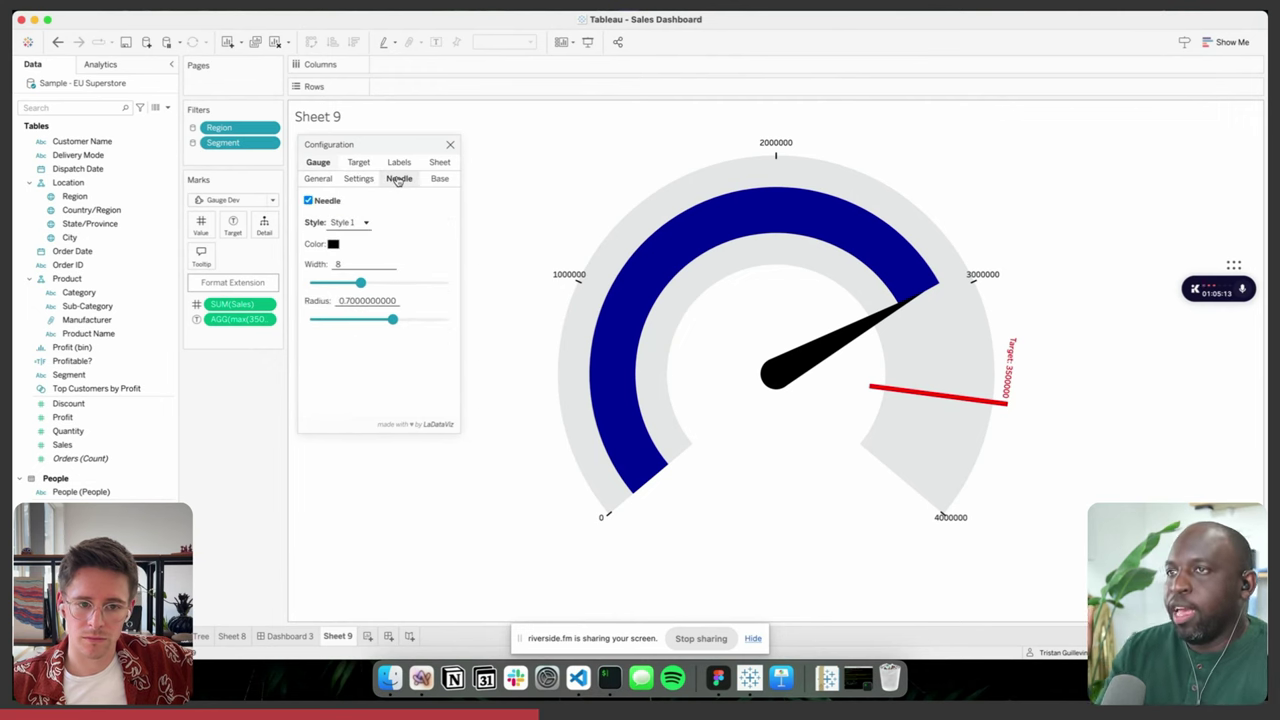
pyautogui.moveTo(392, 319); pyautogui.dragTo(338, 319)
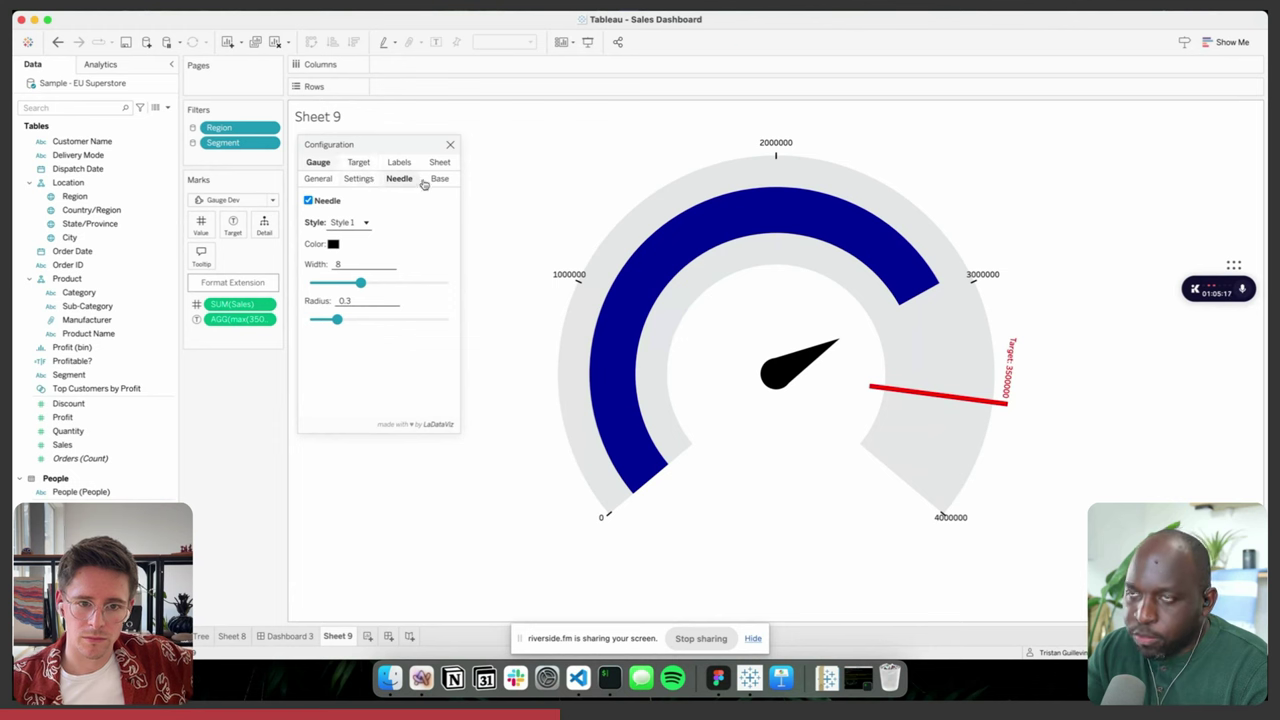
# - Enable the needle's base with a fixed white fill color, and close the gauge configuration
pyautogui.click(438, 179)
pyautogui.click(310, 201)
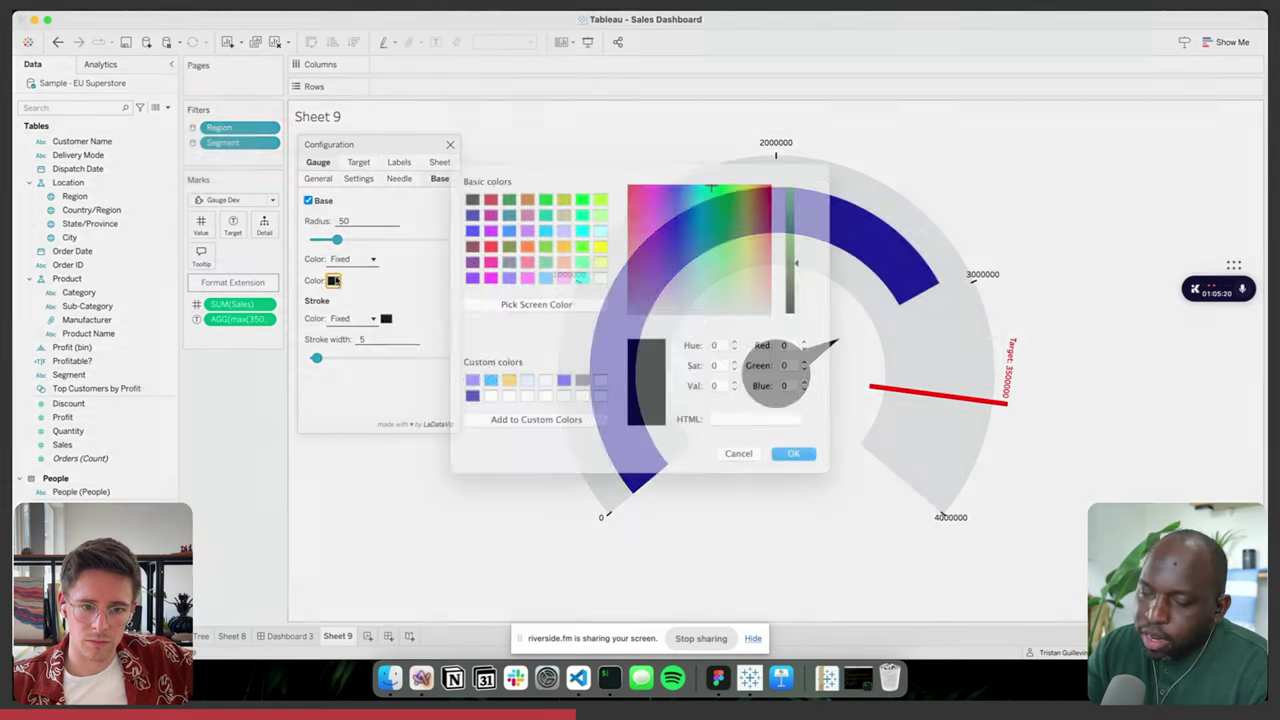
pyautogui.click(335, 281)
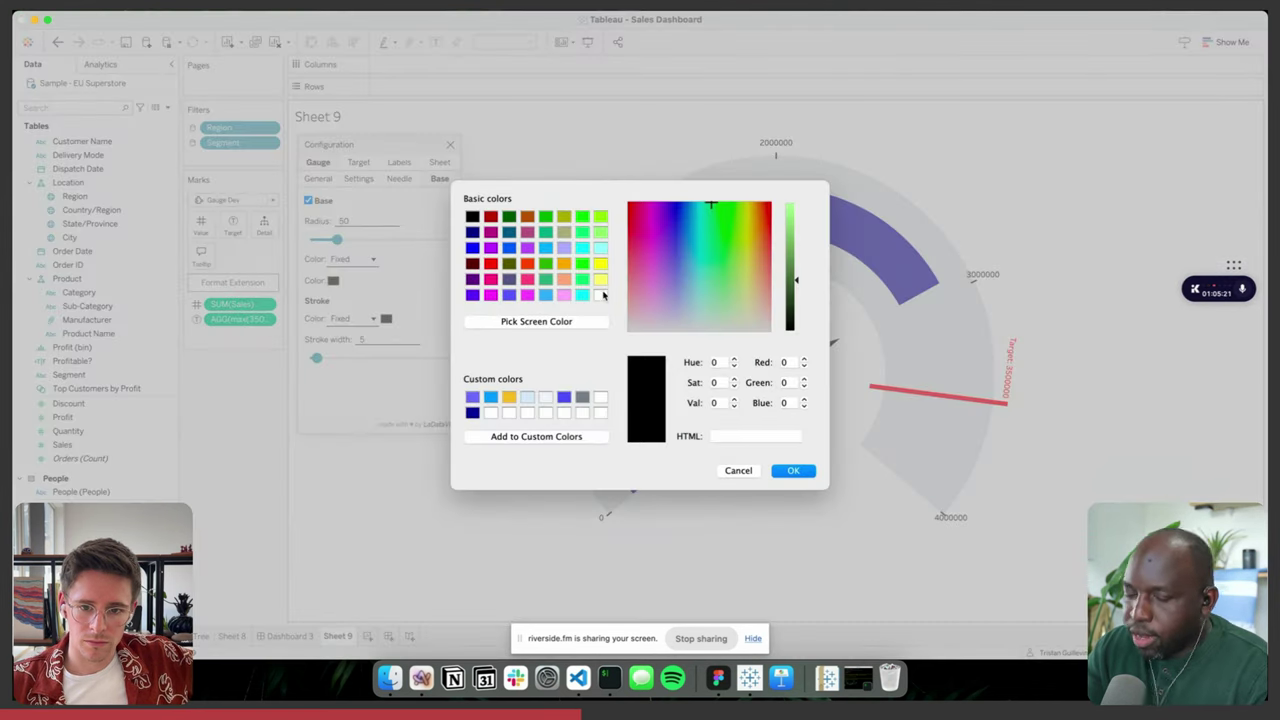
pyautogui.click(600, 294)
pyautogui.press('Return')
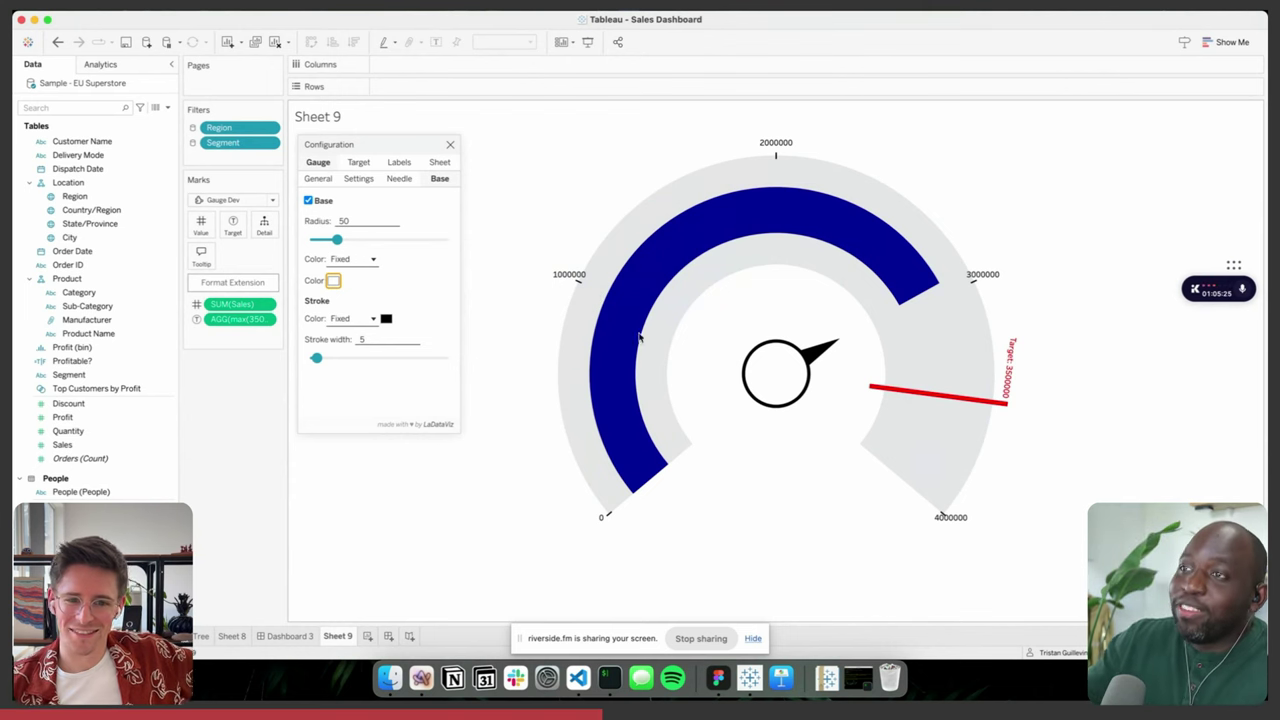
pyautogui.click(450, 145)
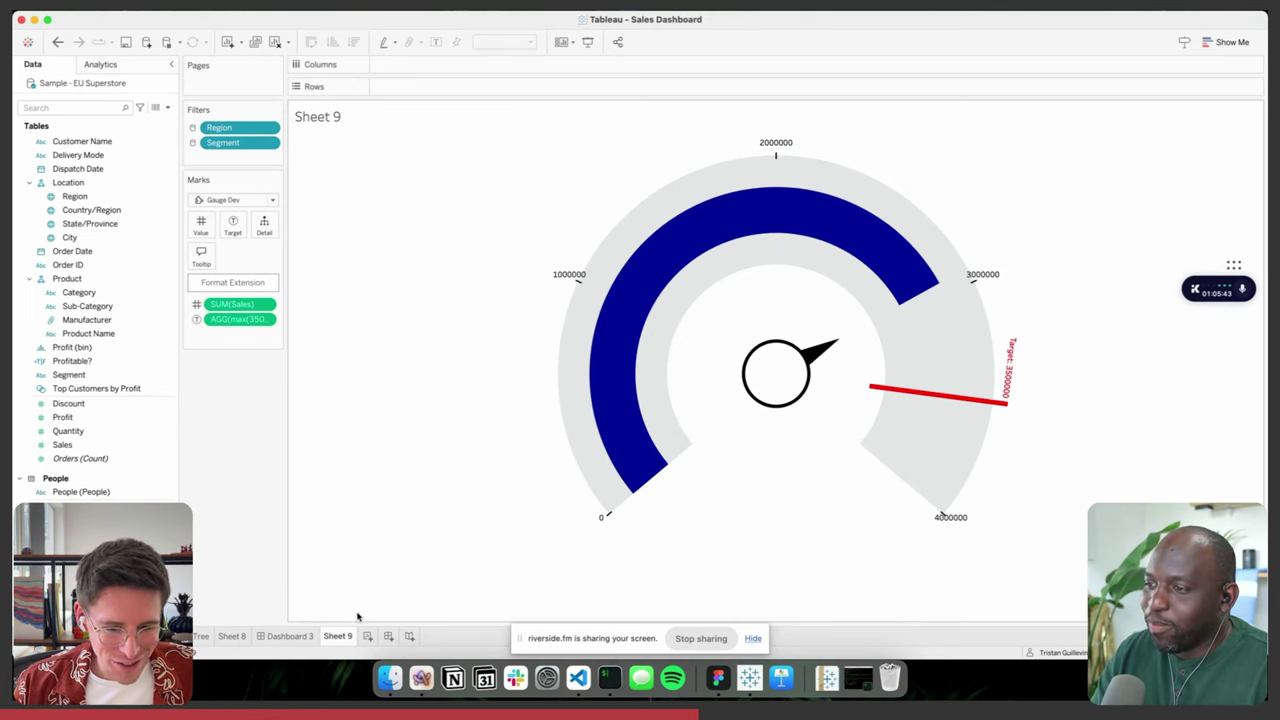
# - Examine the gauge's configuration options for its general style, angles and radii, needle, base and target
pyautogui.click(232, 285)
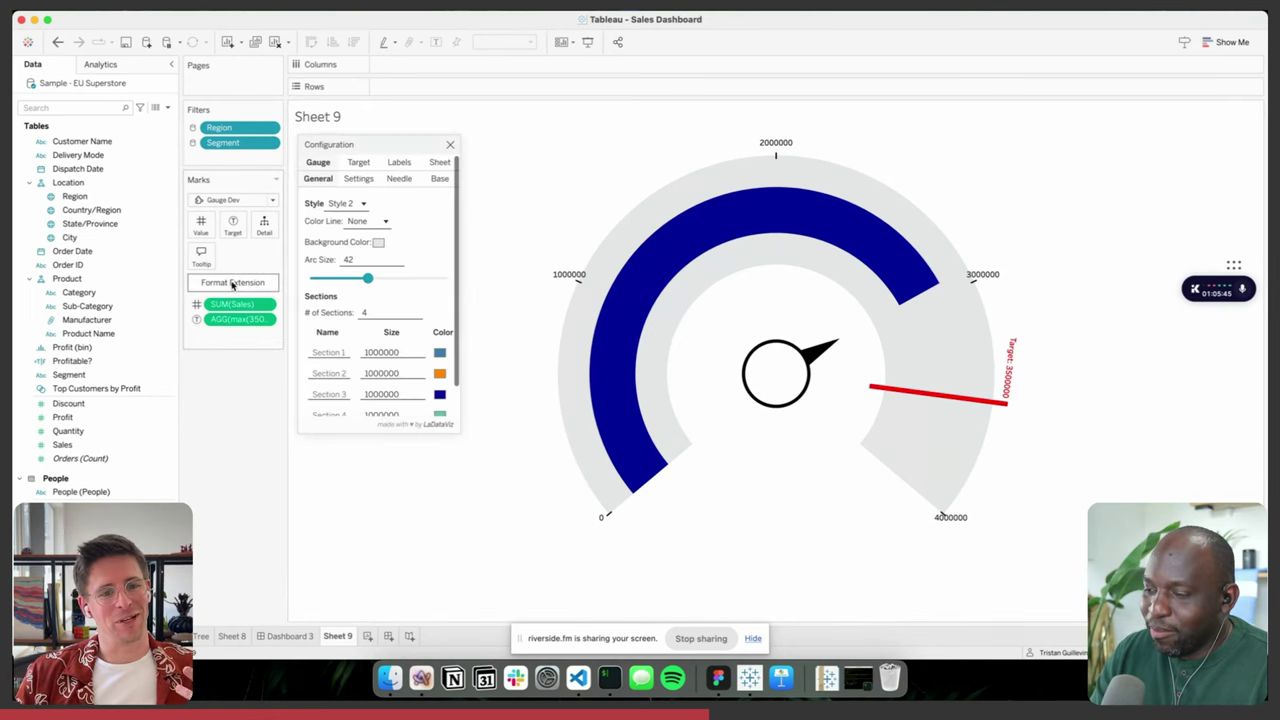
pyautogui.click(362, 180)
pyautogui.click(399, 180)
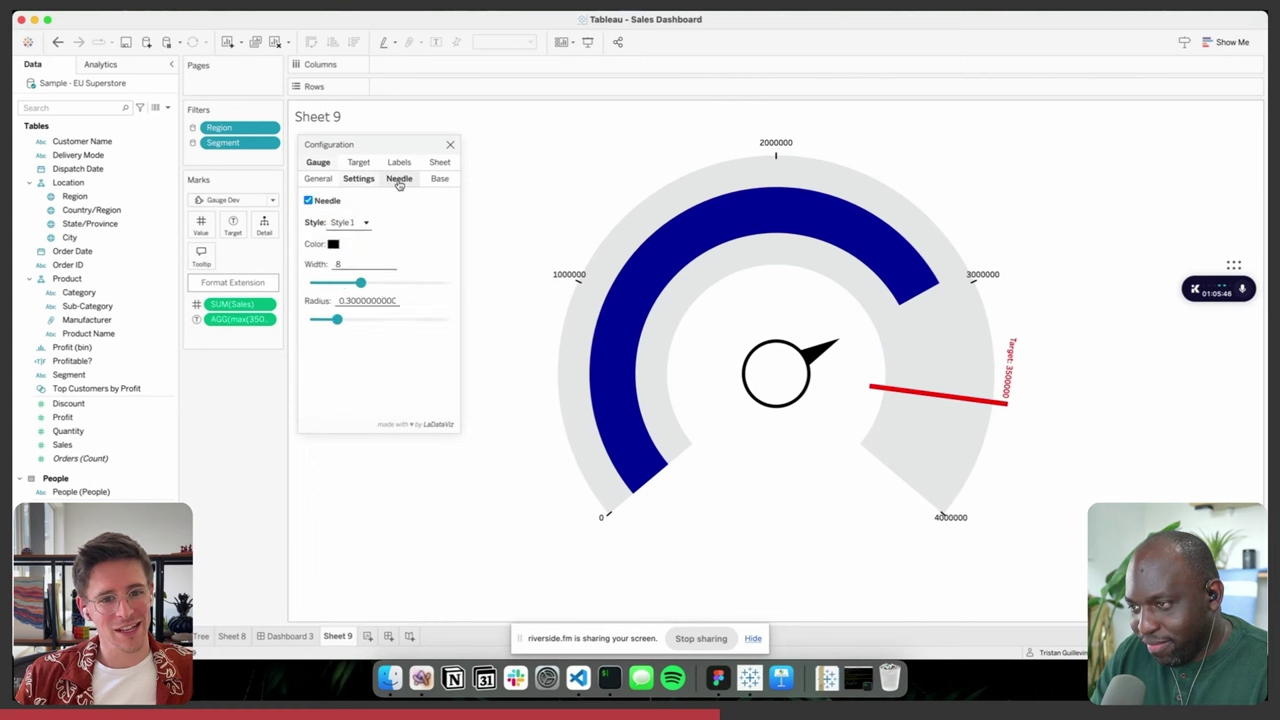
pyautogui.click(450, 144)
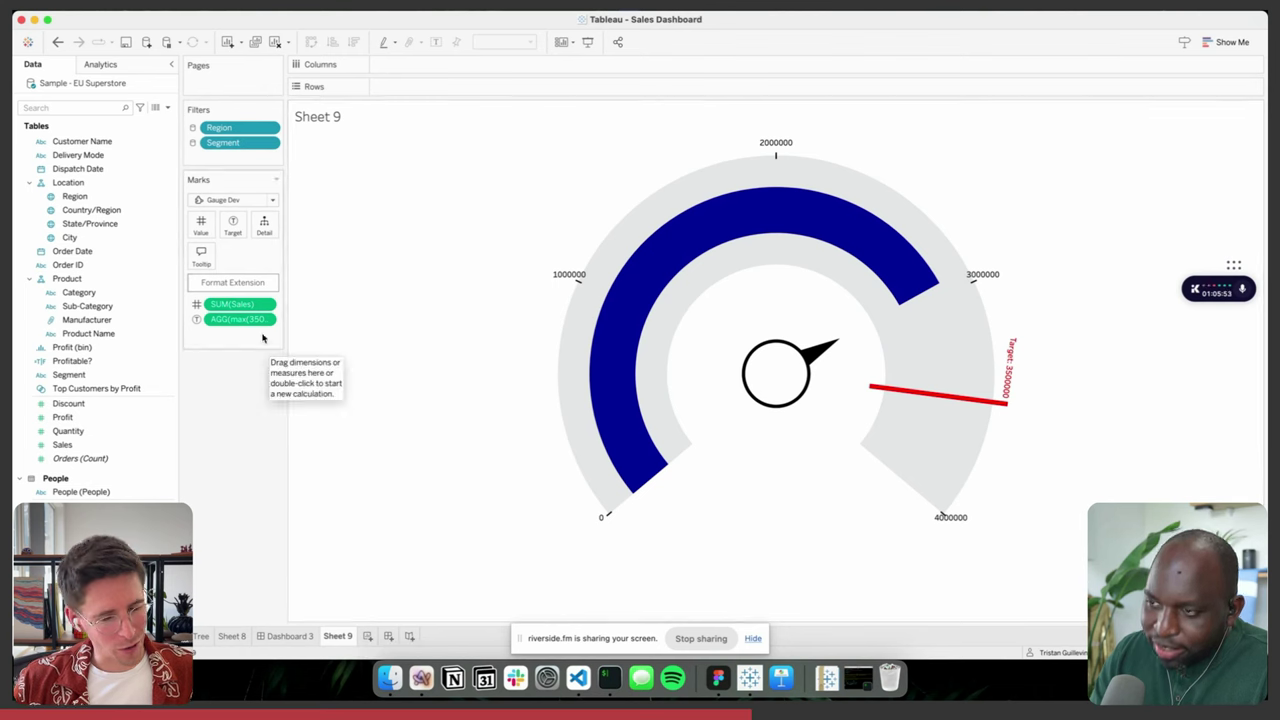
pyautogui.click(240, 283)
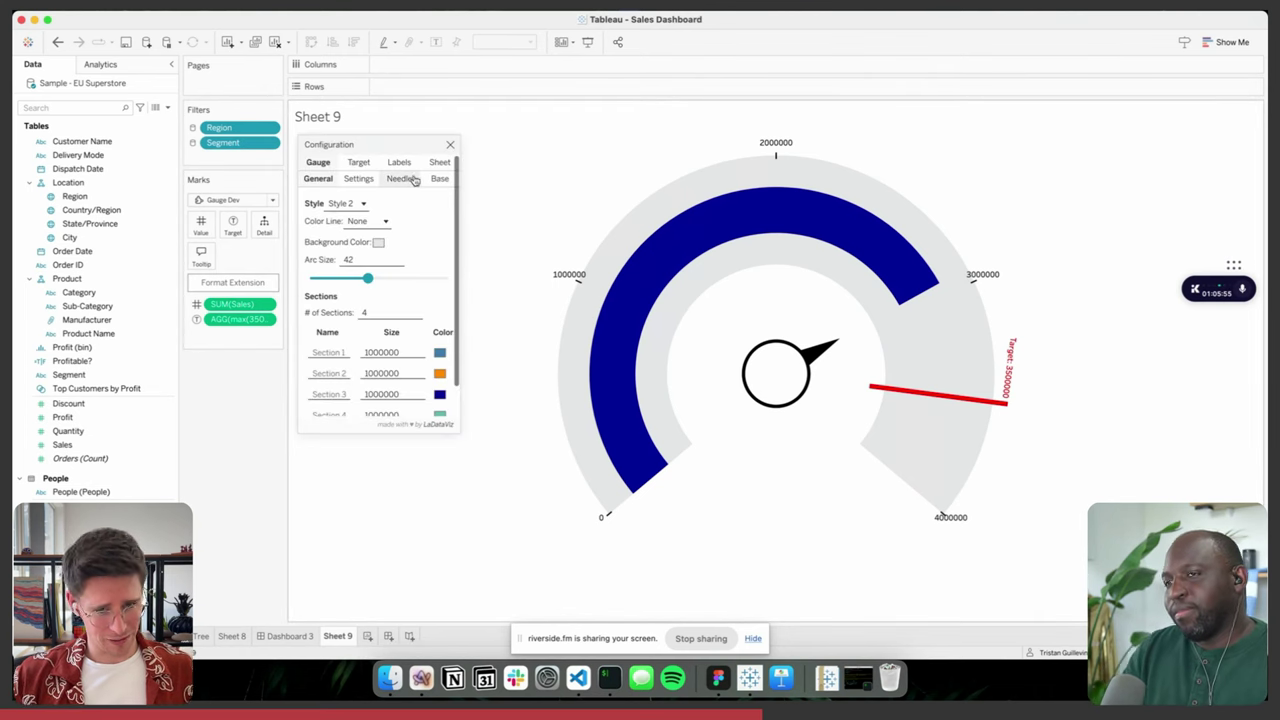
pyautogui.scroll(-2, 395, 230)
pyautogui.scroll(2, 382, 150)
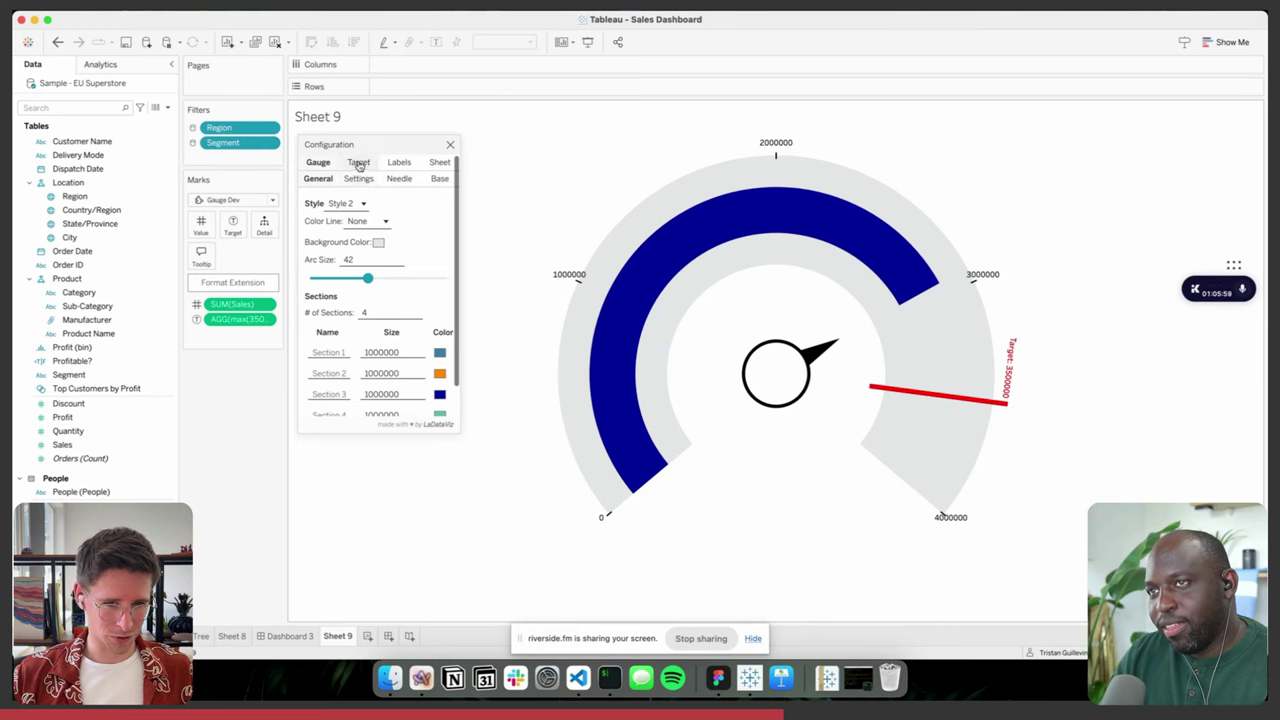
pyautogui.click(358, 162)
pyautogui.click(318, 162)
pyautogui.click(372, 180)
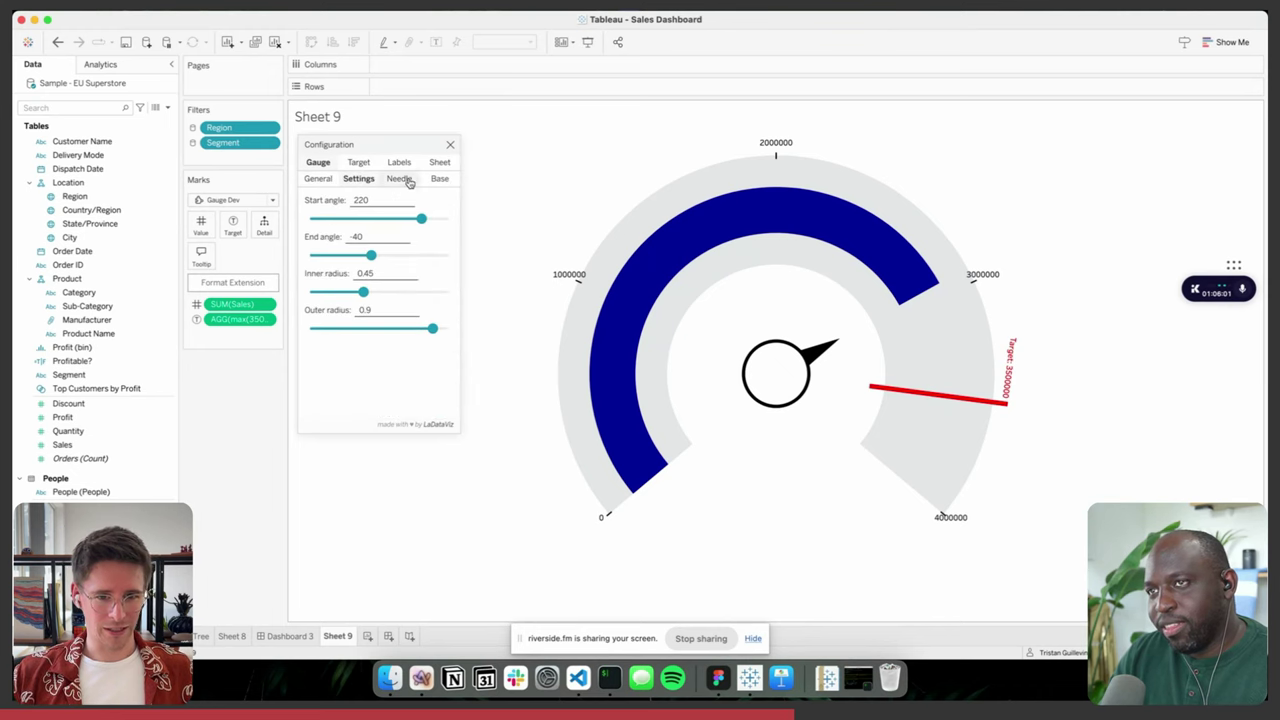
pyautogui.click(399, 180)
pyautogui.click(438, 179)
# - Toggle the gauge's ticks off and on, try the Bottom tick position, and restore Top
pyautogui.click(396, 163)
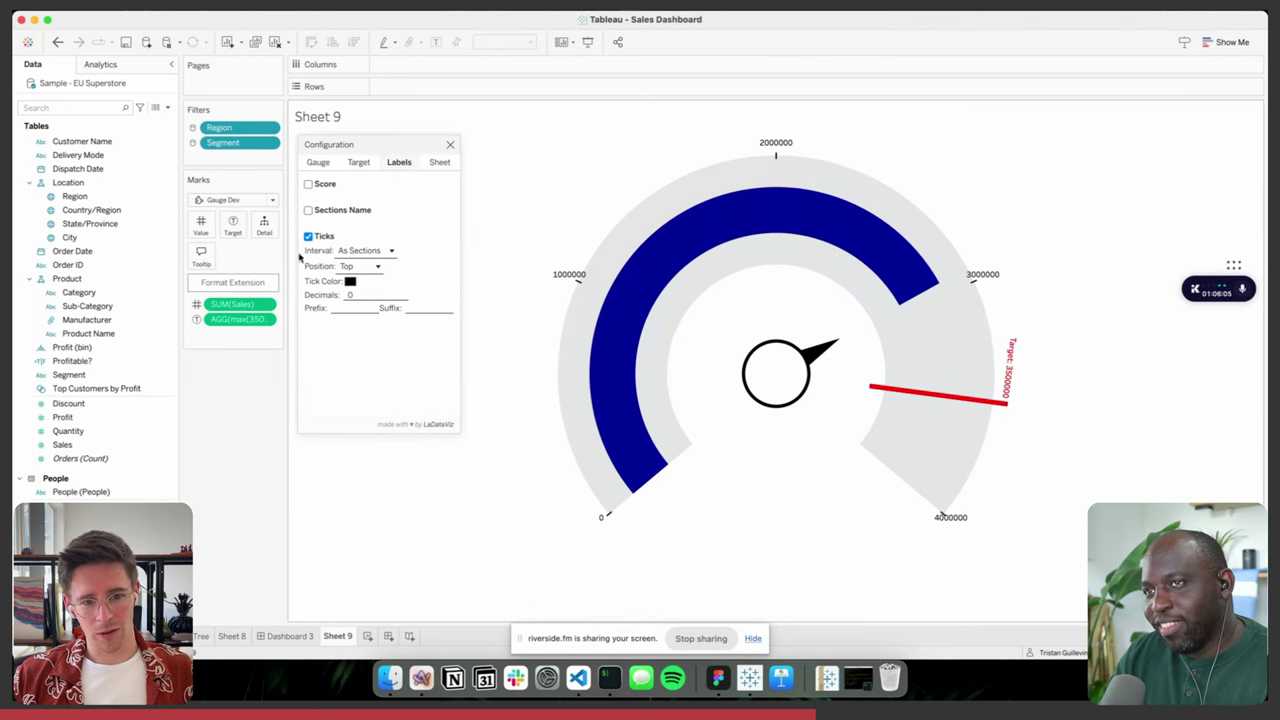
pyautogui.click(308, 236)
pyautogui.click(308, 236)
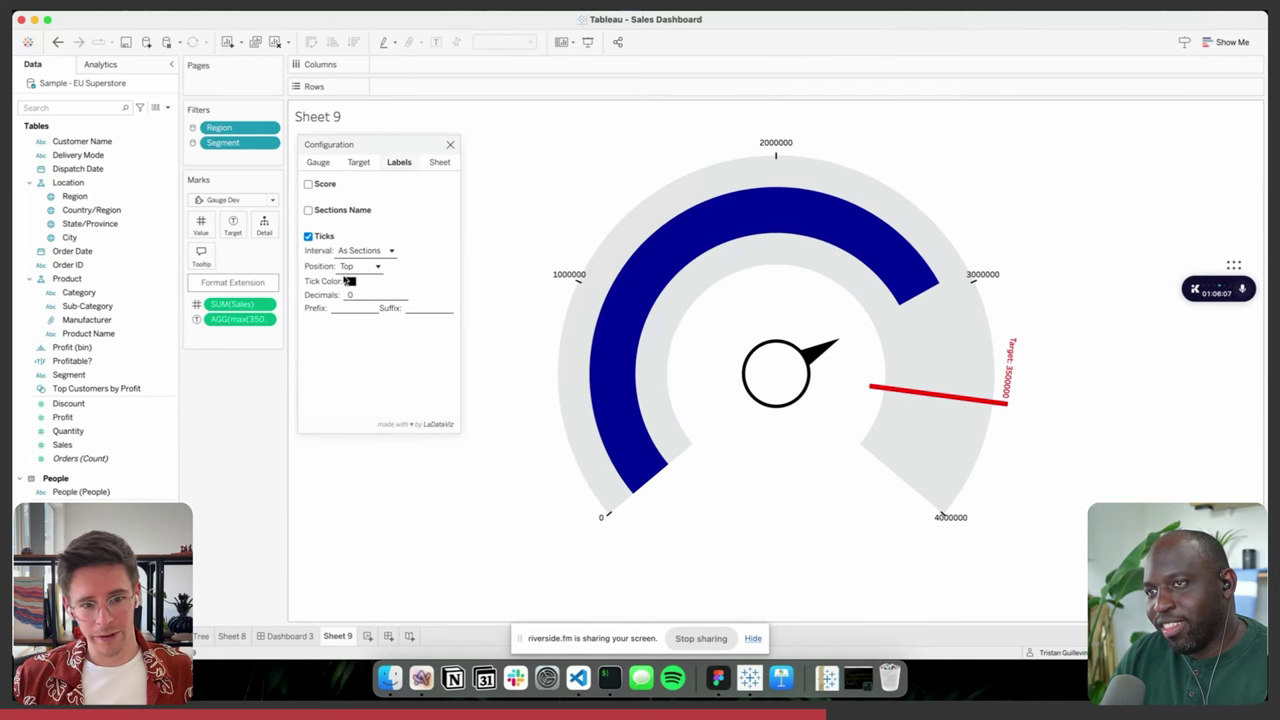
pyautogui.click(356, 267)
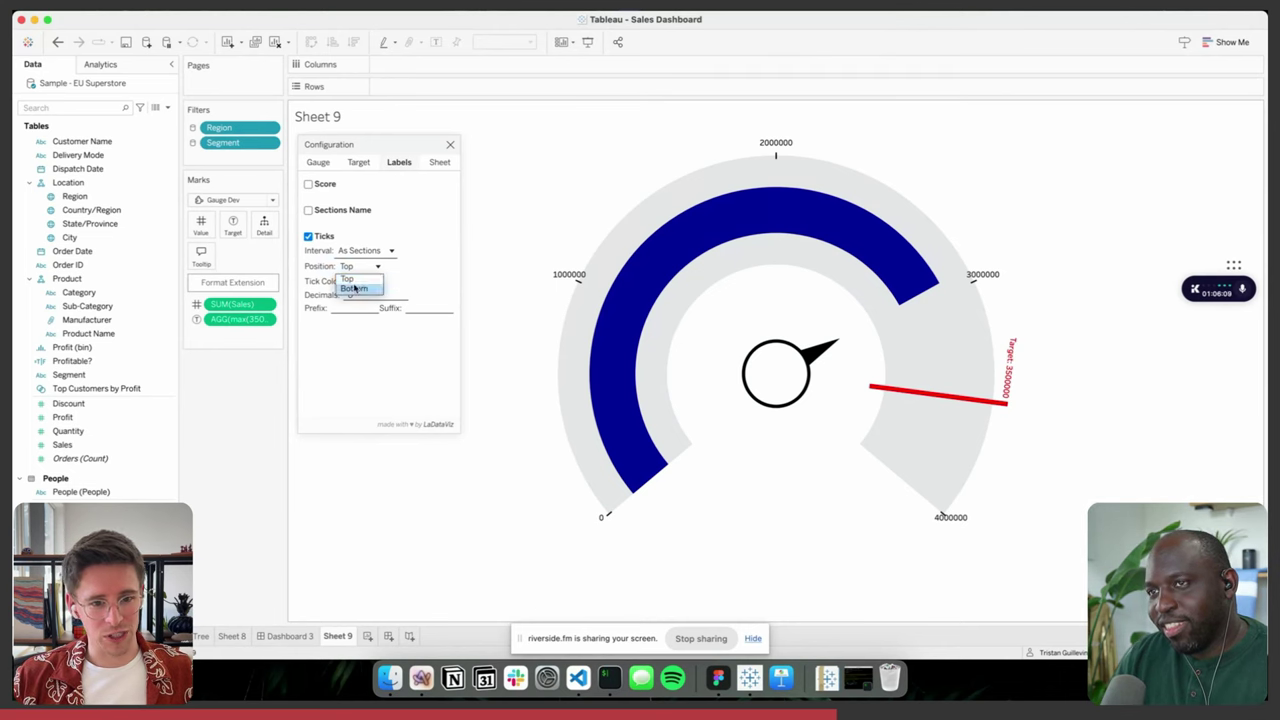
pyautogui.click(354, 290)
pyautogui.click(358, 267)
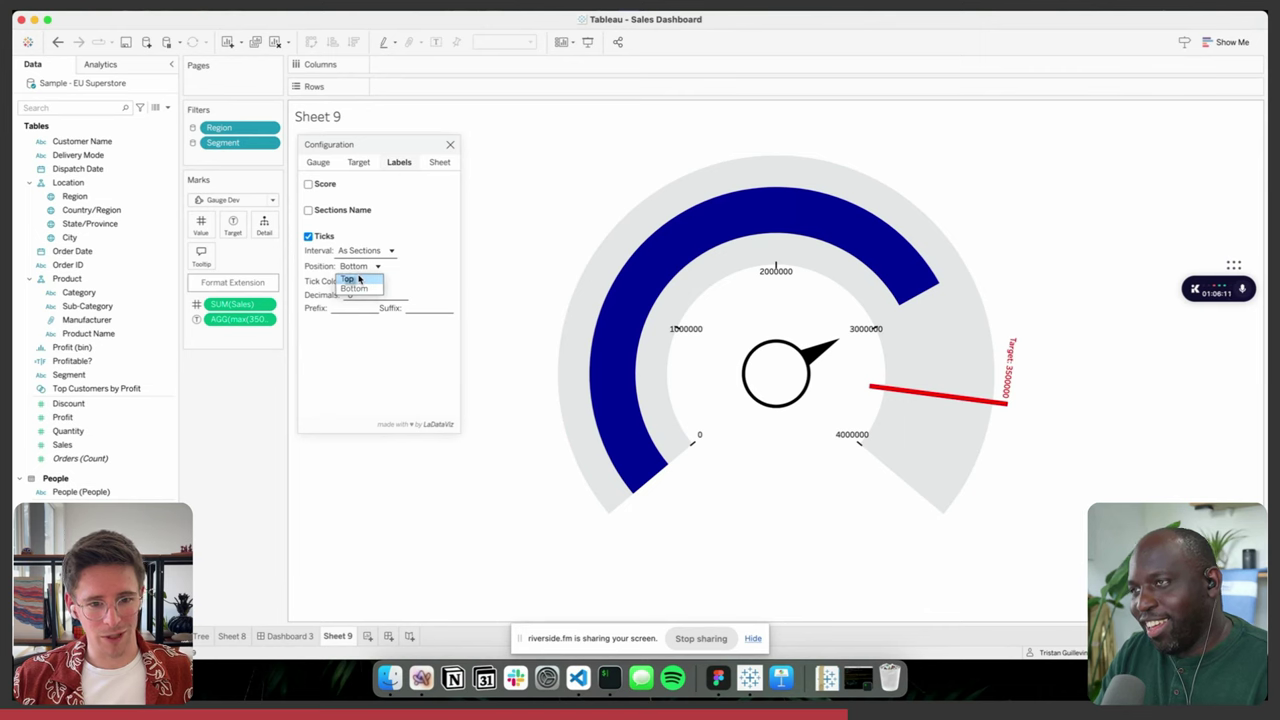
pyautogui.click(360, 252)
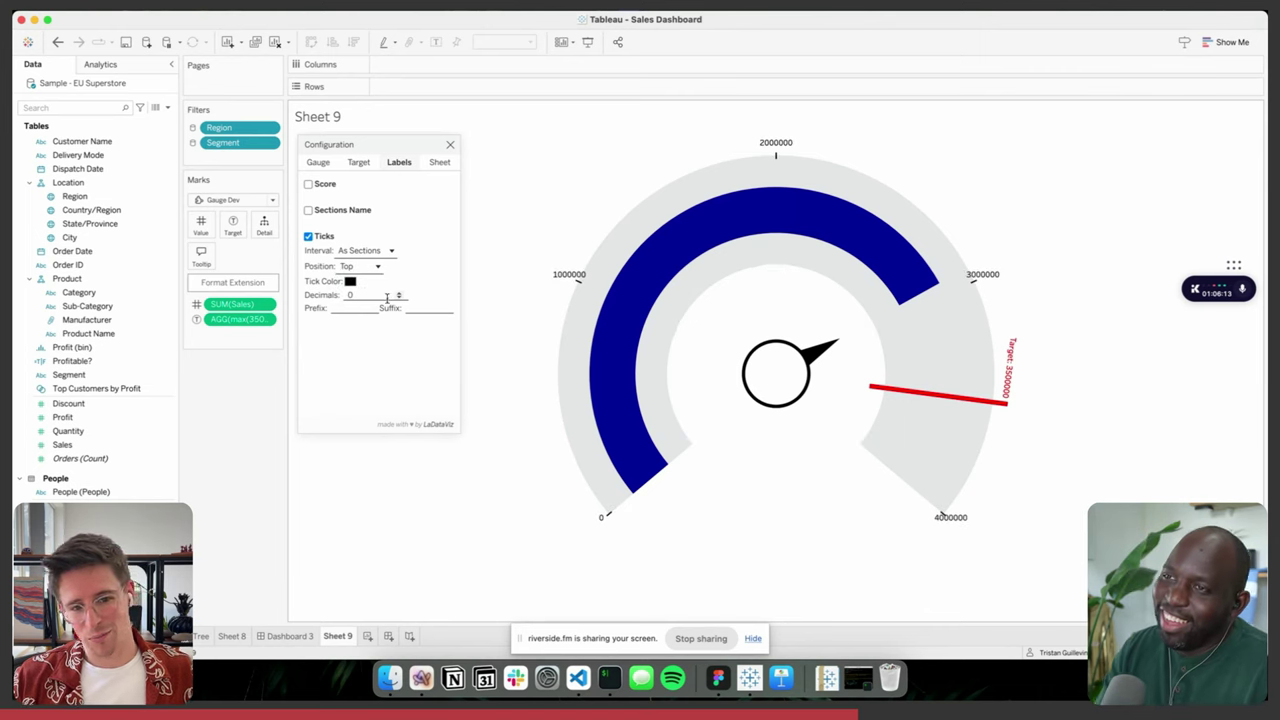
# - Show the gauge's score label at font size 36 and shift it down below the needle's base
pyautogui.click(322, 188)
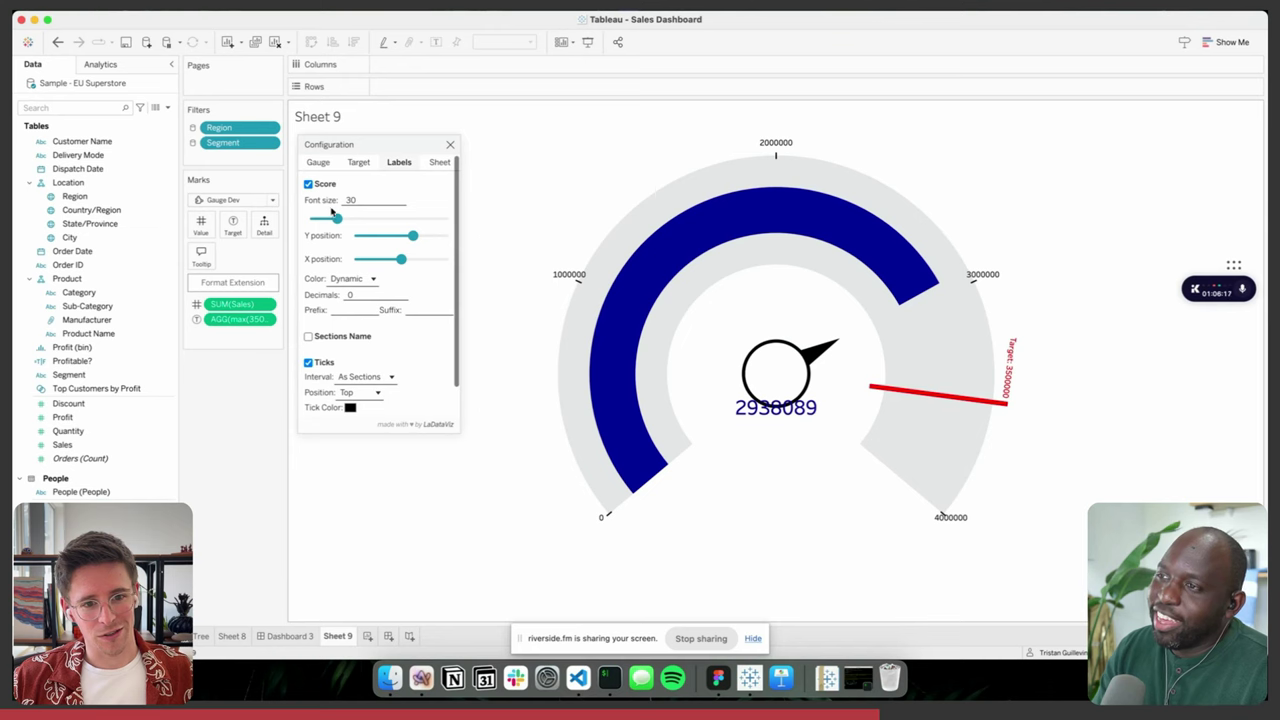
pyautogui.moveTo(337, 218); pyautogui.dragTo(344, 218)
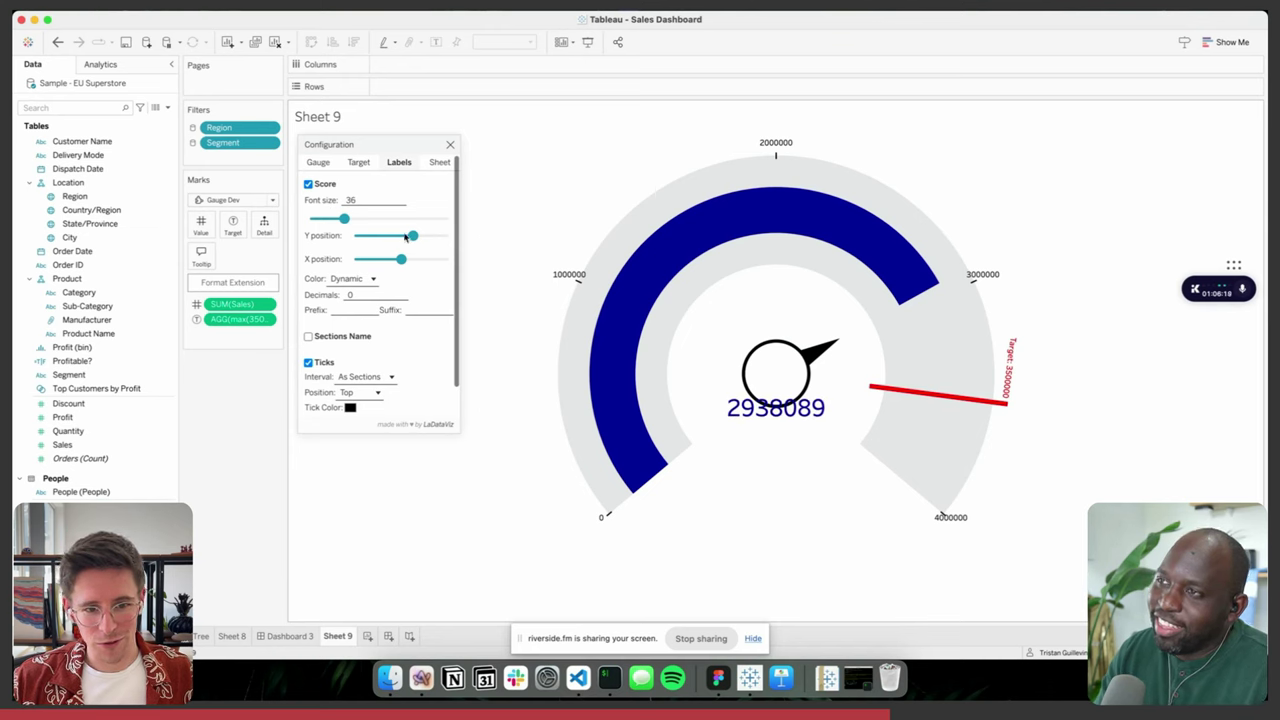
pyautogui.moveTo(401, 259)
pyautogui.mouseDown()
pyautogui.moveTo(371, 259)
pyautogui.moveTo(403, 259)
pyautogui.moveTo(411, 234)
pyautogui.moveTo(378, 240)
pyautogui.moveTo(422, 237)
pyautogui.moveTo(402, 263)
pyautogui.mouseUp()
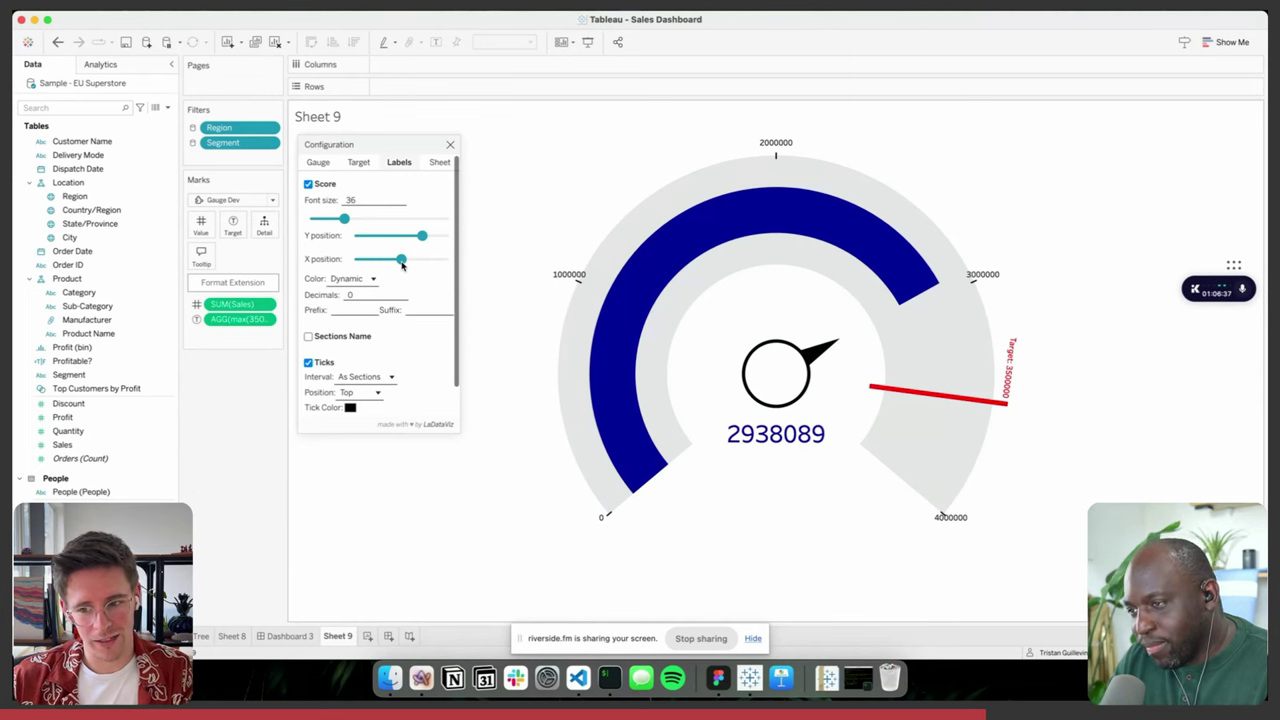
# - Try Style 3 and Style 1 on the gauge, and restore Style 2
pyautogui.click(318, 162)
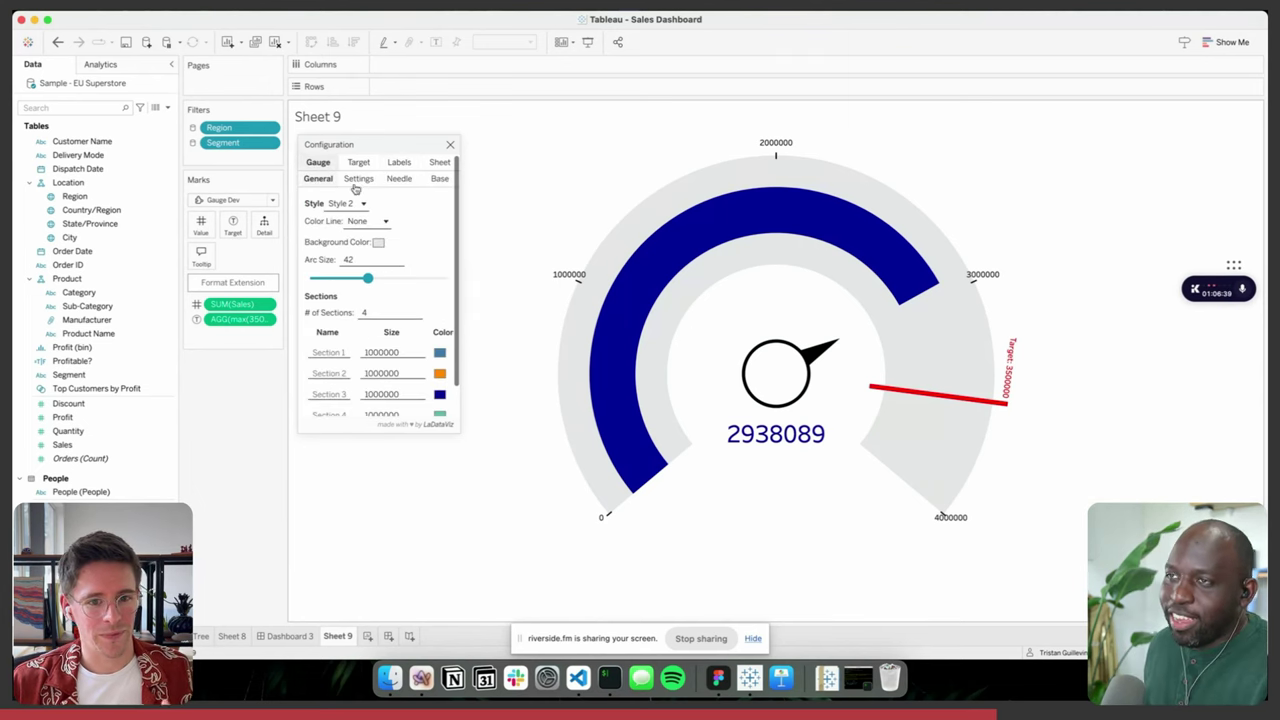
pyautogui.click(346, 203)
pyautogui.click(341, 236)
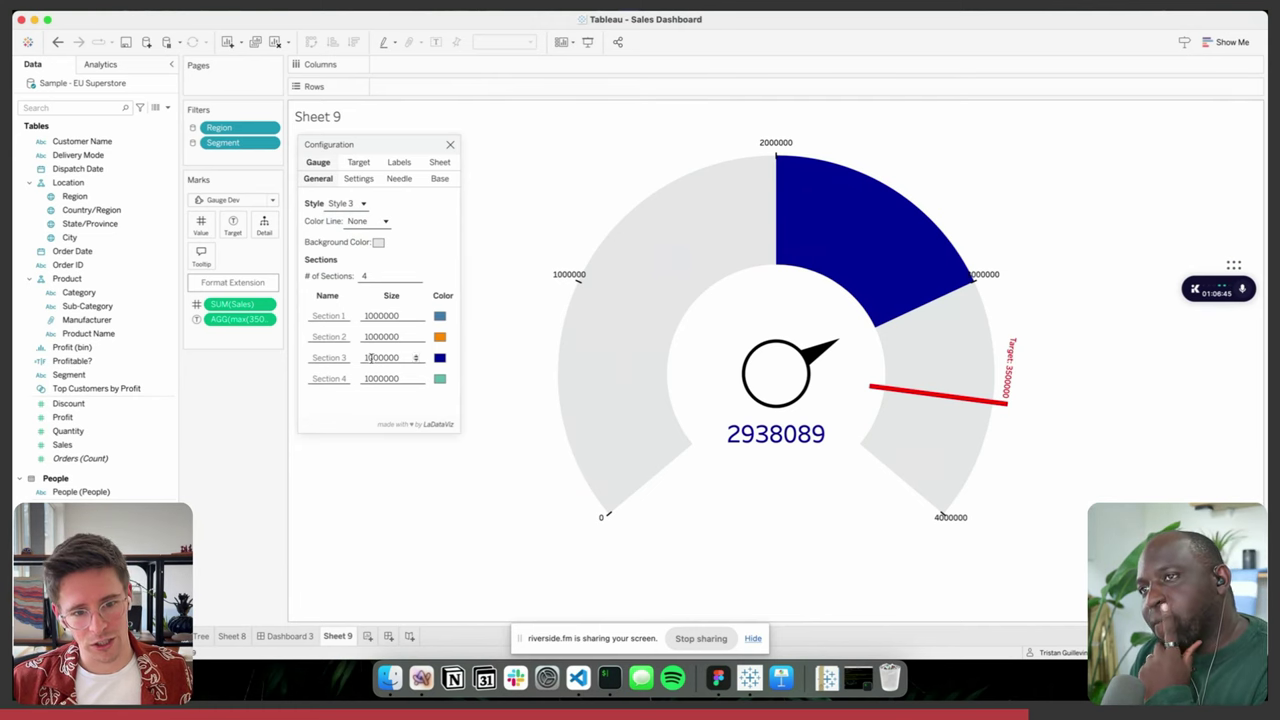
pyautogui.click(350, 207)
pyautogui.click(351, 215)
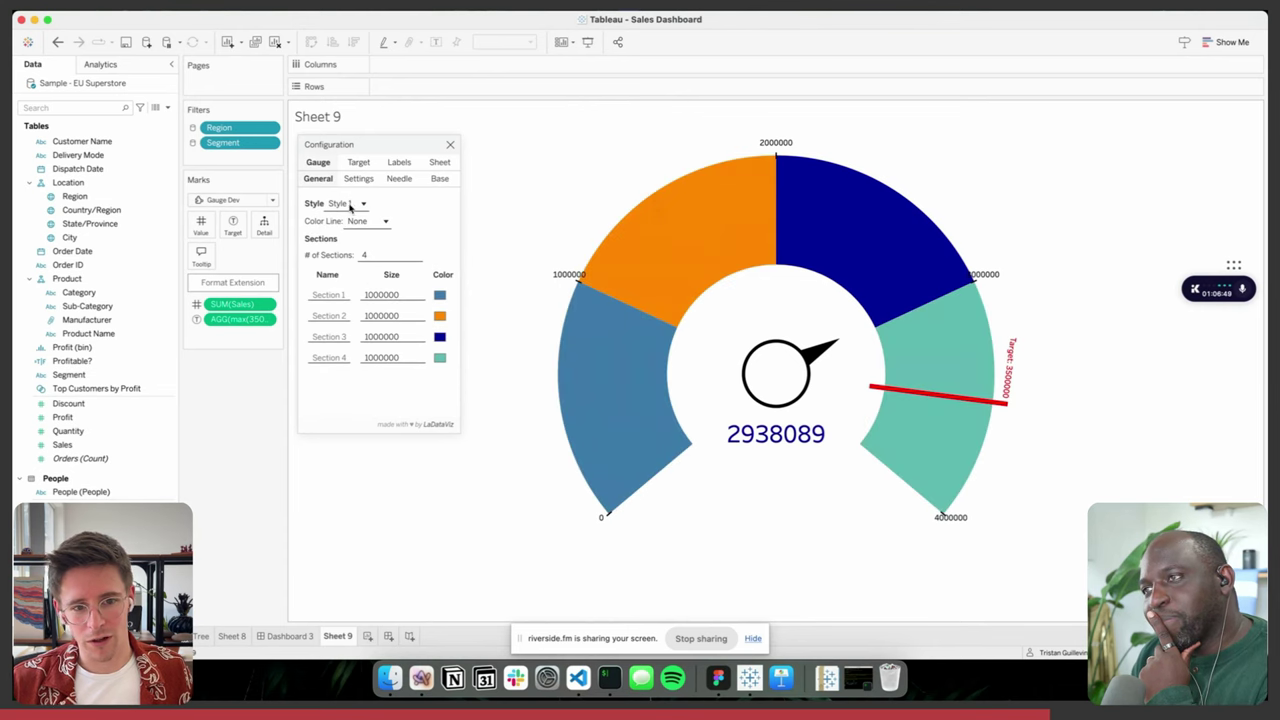
pyautogui.click(350, 205)
pyautogui.click(351, 236)
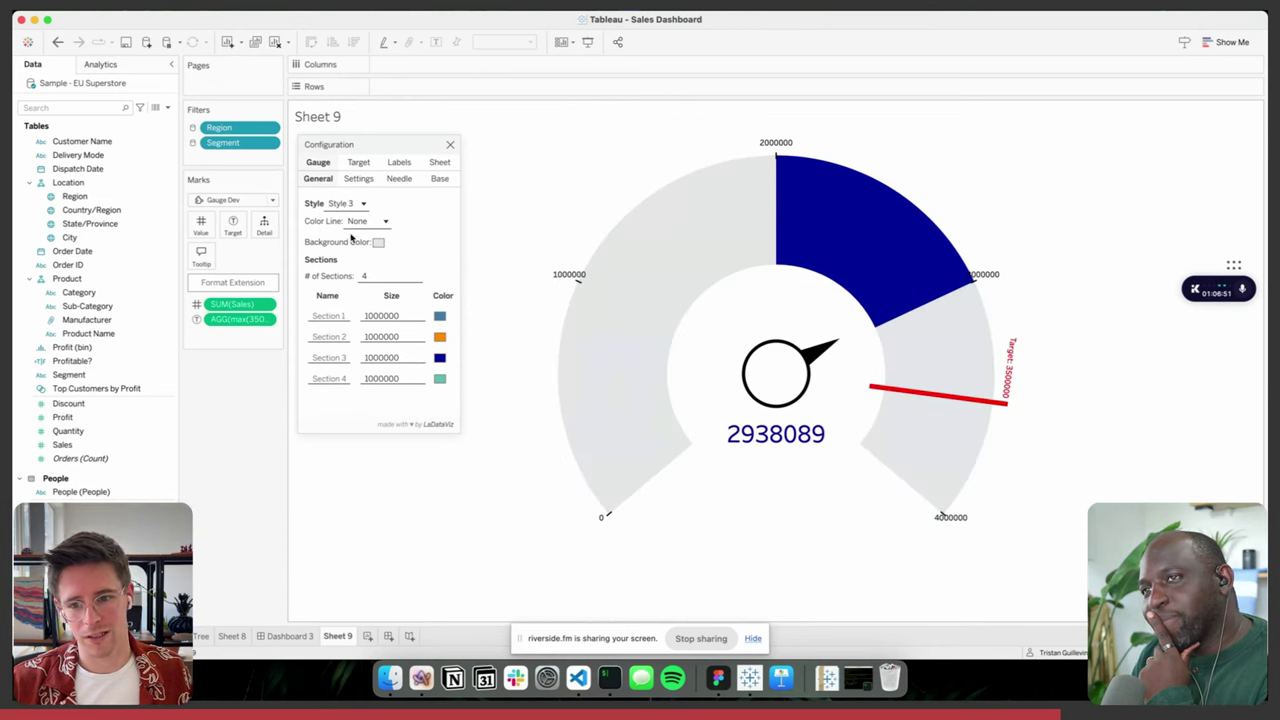
pyautogui.click(341, 206)
pyautogui.click(340, 226)
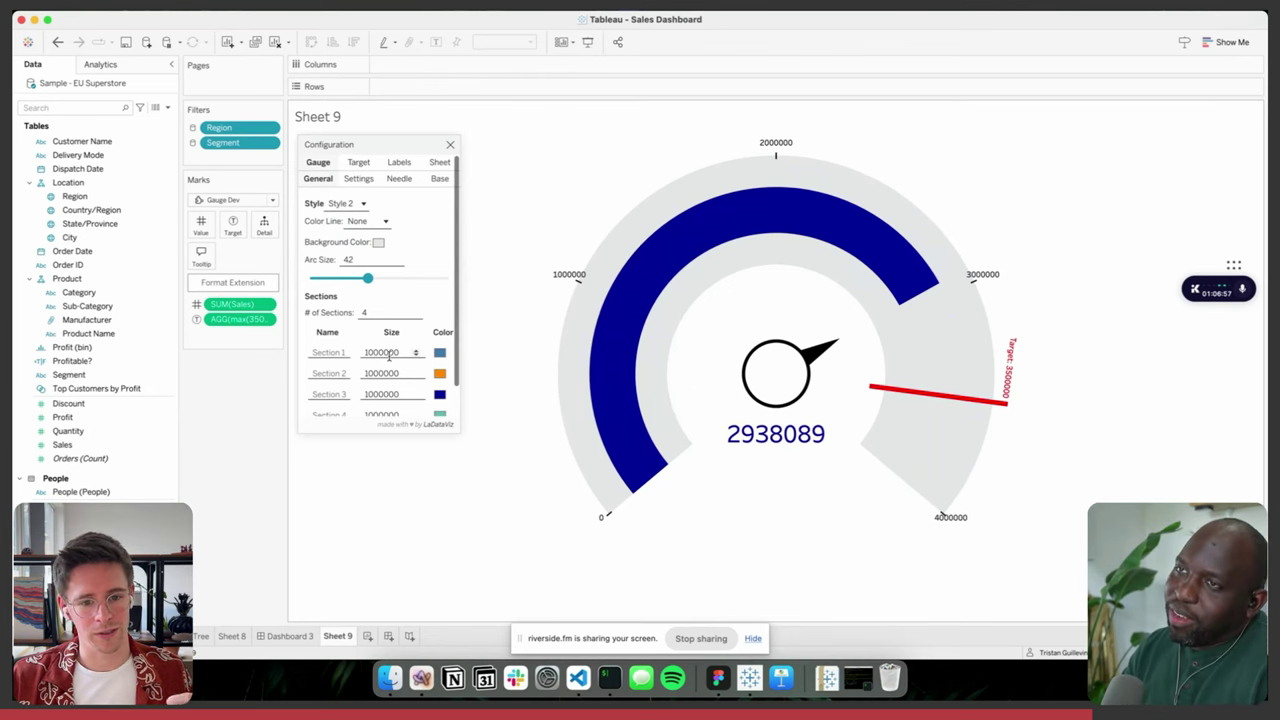
# - Close the gauge configuration and add the bump-dev.trex viz extension from the trex folder as the sheet's mark type
pyautogui.click(449, 146)
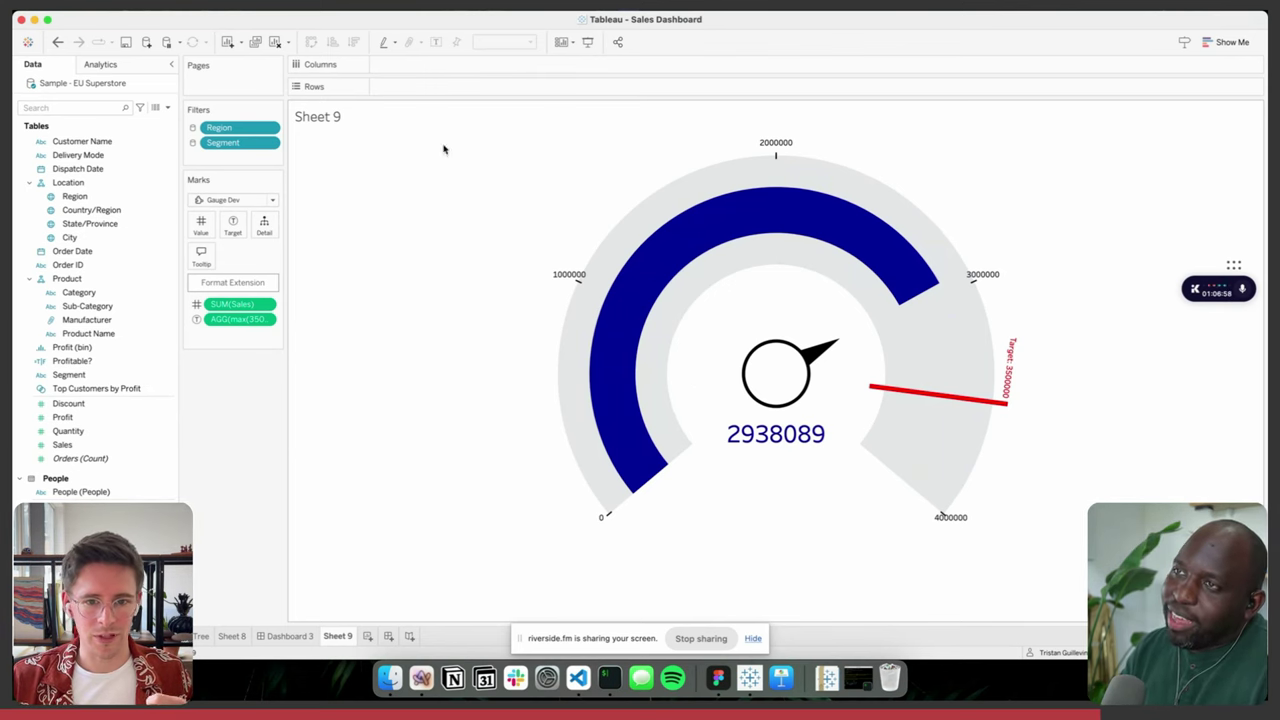
pyautogui.click(222, 200)
pyautogui.click(232, 479)
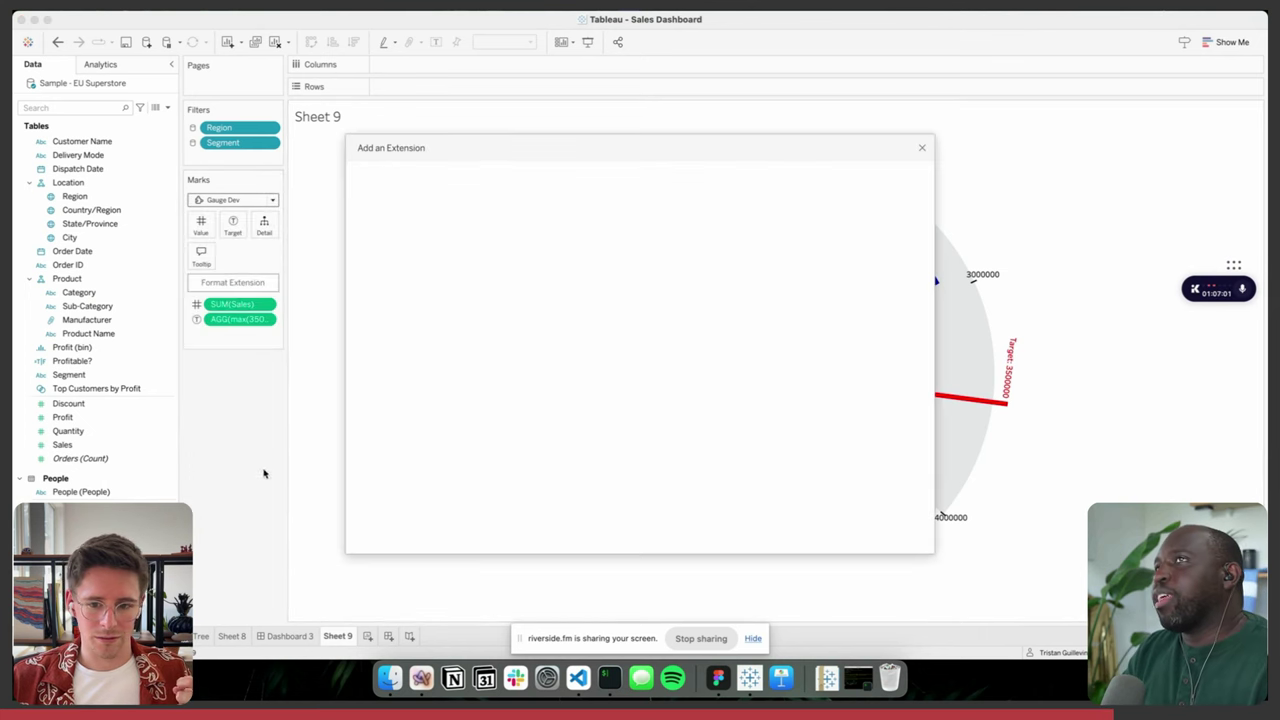
pyautogui.click(420, 296)
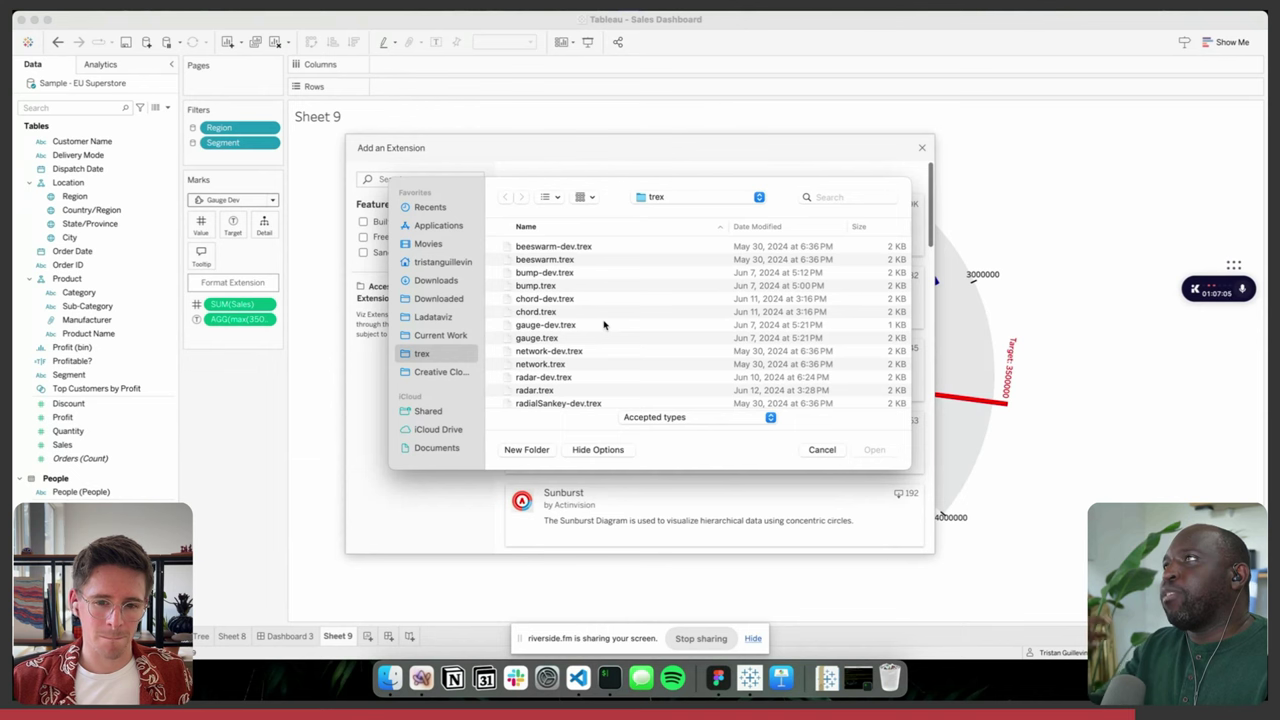
pyautogui.scroll(-1, 603, 323)
pyautogui.scroll(1, 603, 323)
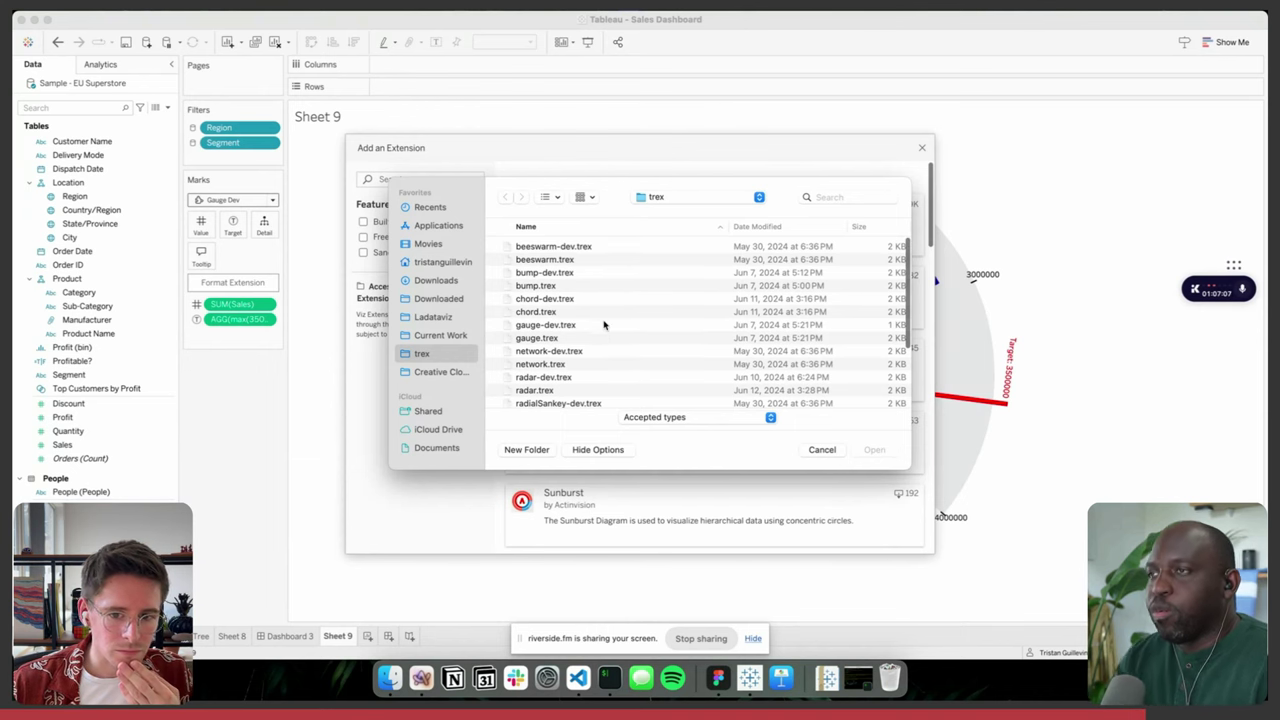
pyautogui.doubleClick(556, 273)
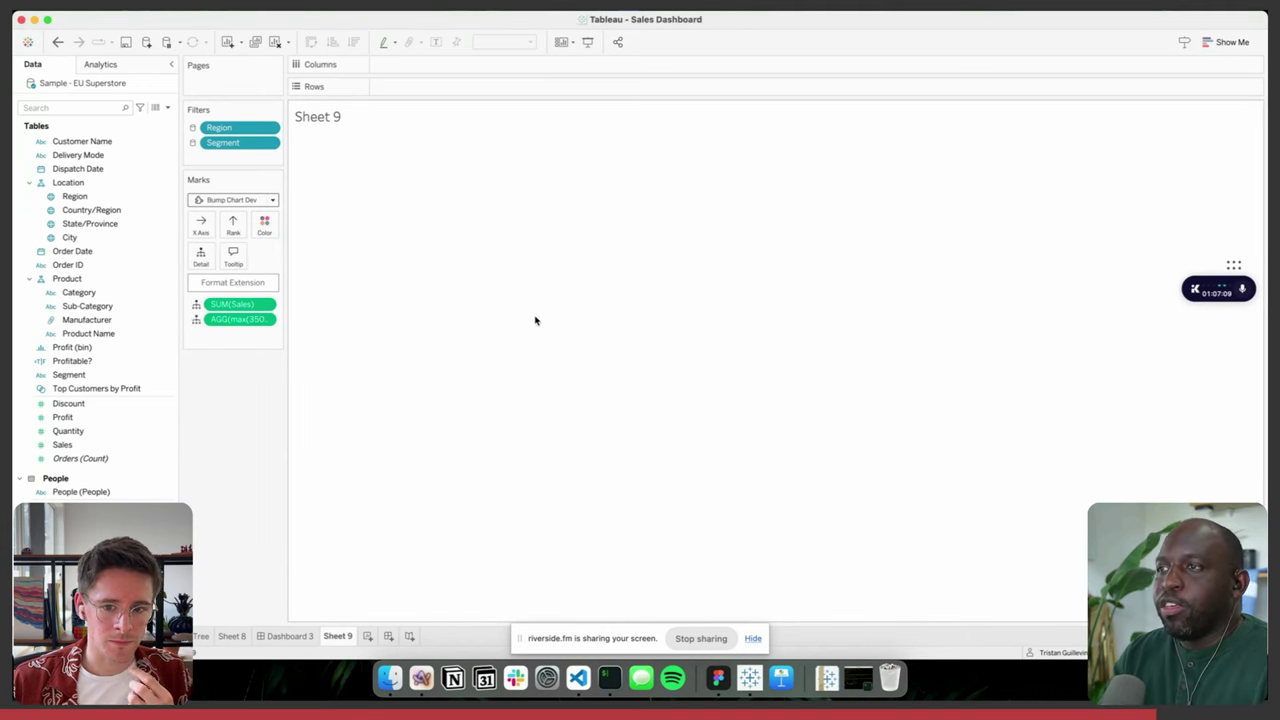
pyautogui.click(792, 410)
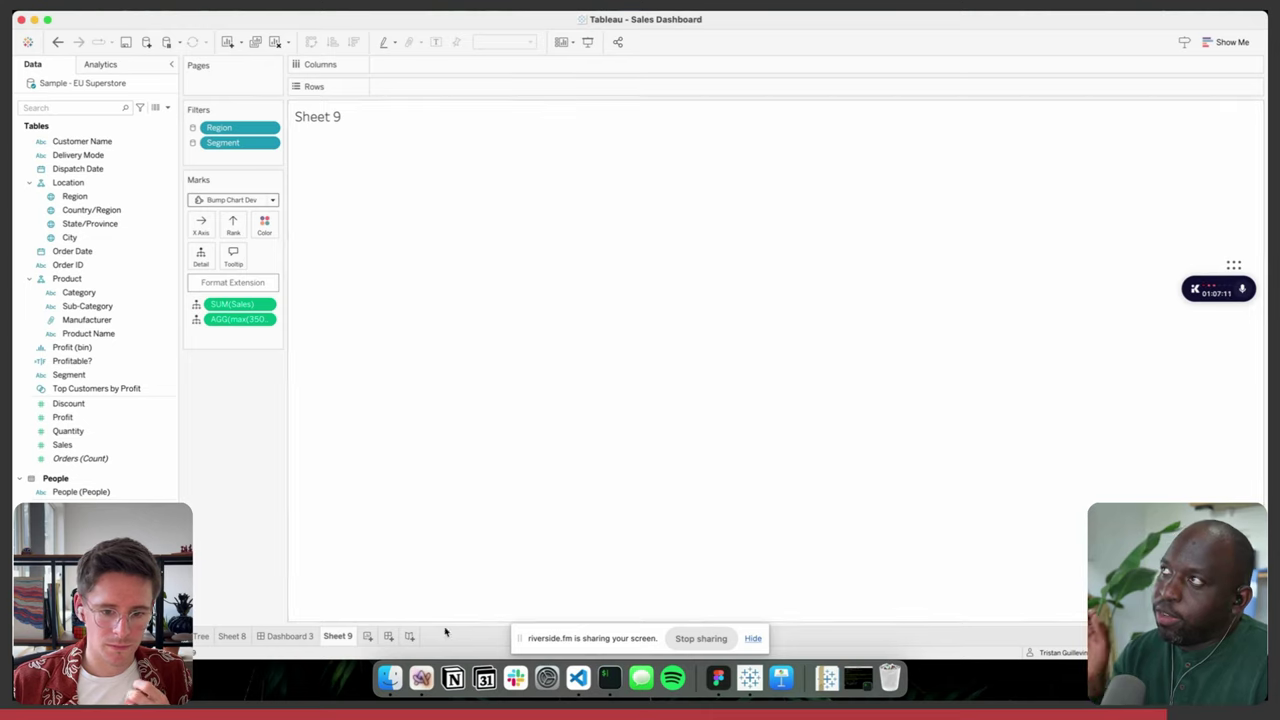
# - Create a new worksheet and set its mark type to the Bump Chart Dev extension
pyautogui.click(368, 636)
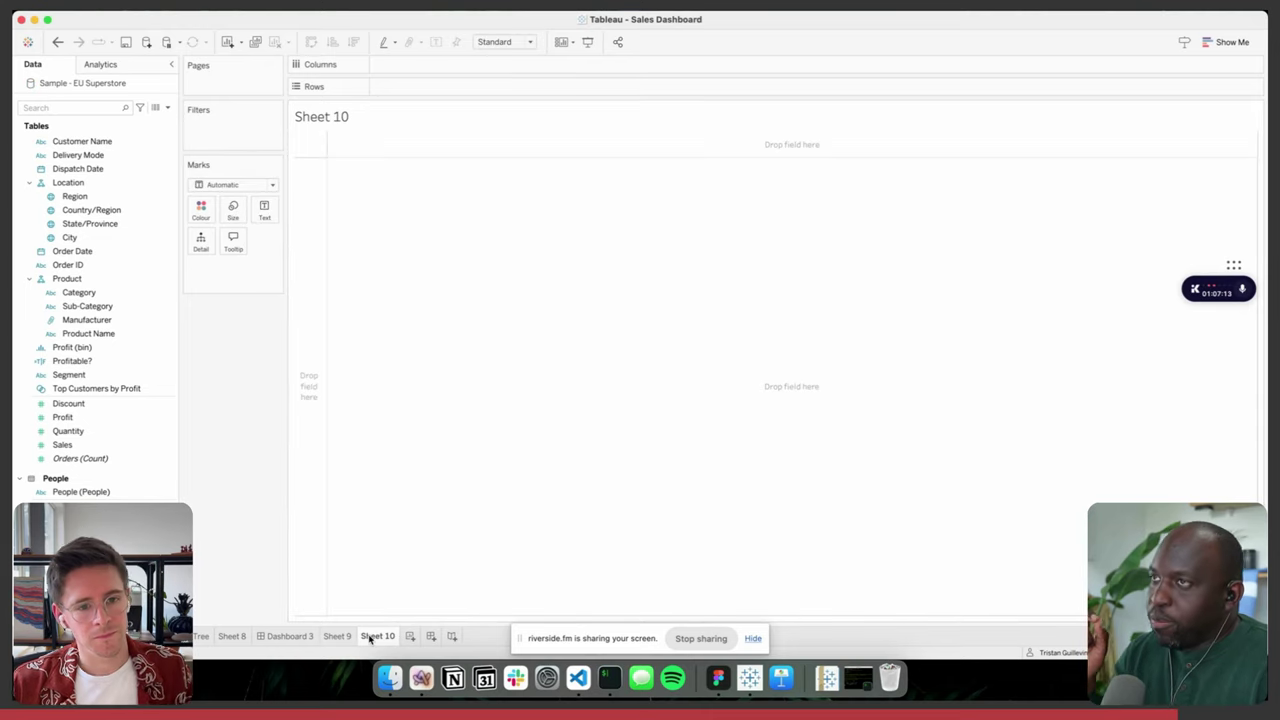
pyautogui.click(226, 186)
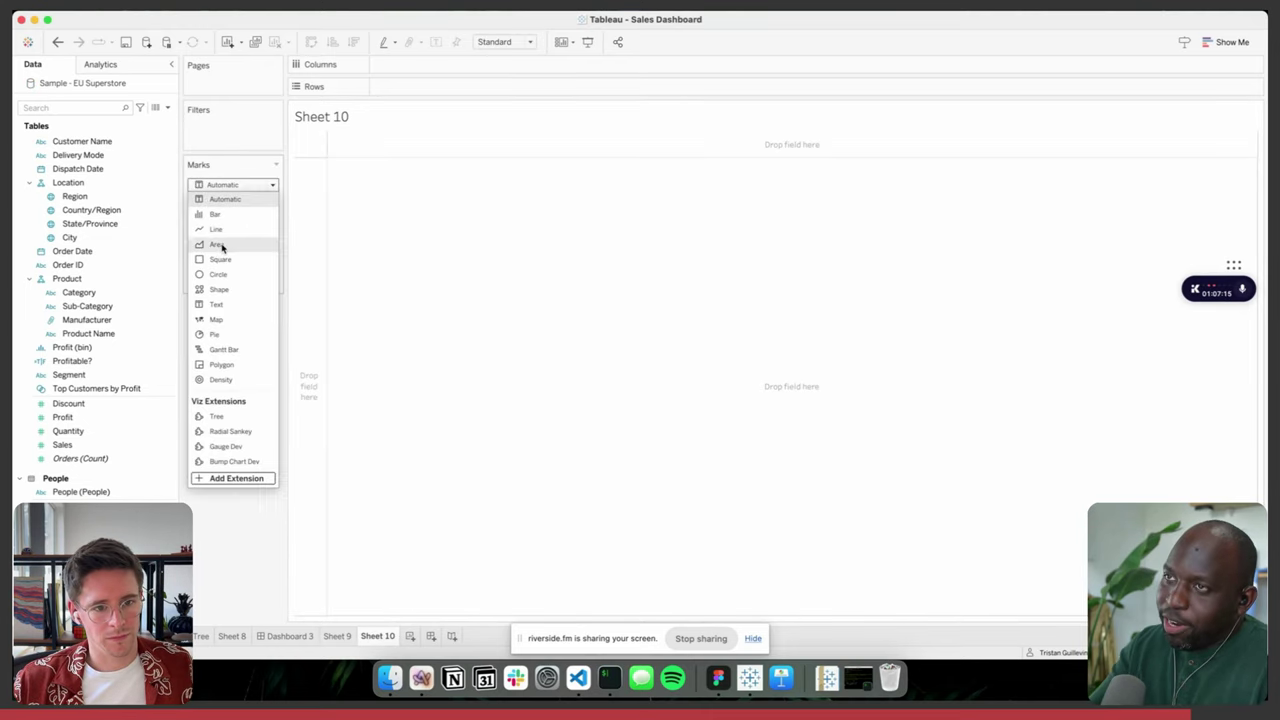
pyautogui.click(232, 461)
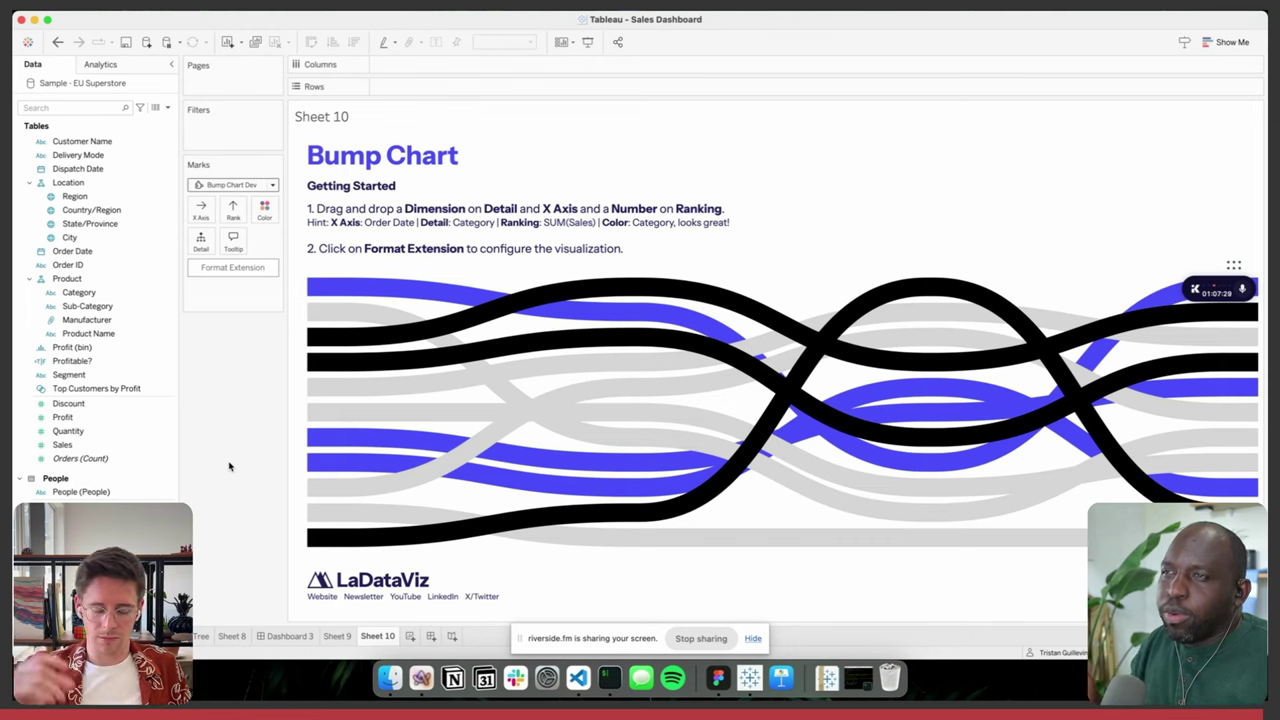
# - Switch to the browser, view the Bump generator from the AdvViz page, and return to Tableau
pyautogui.click(419, 682)
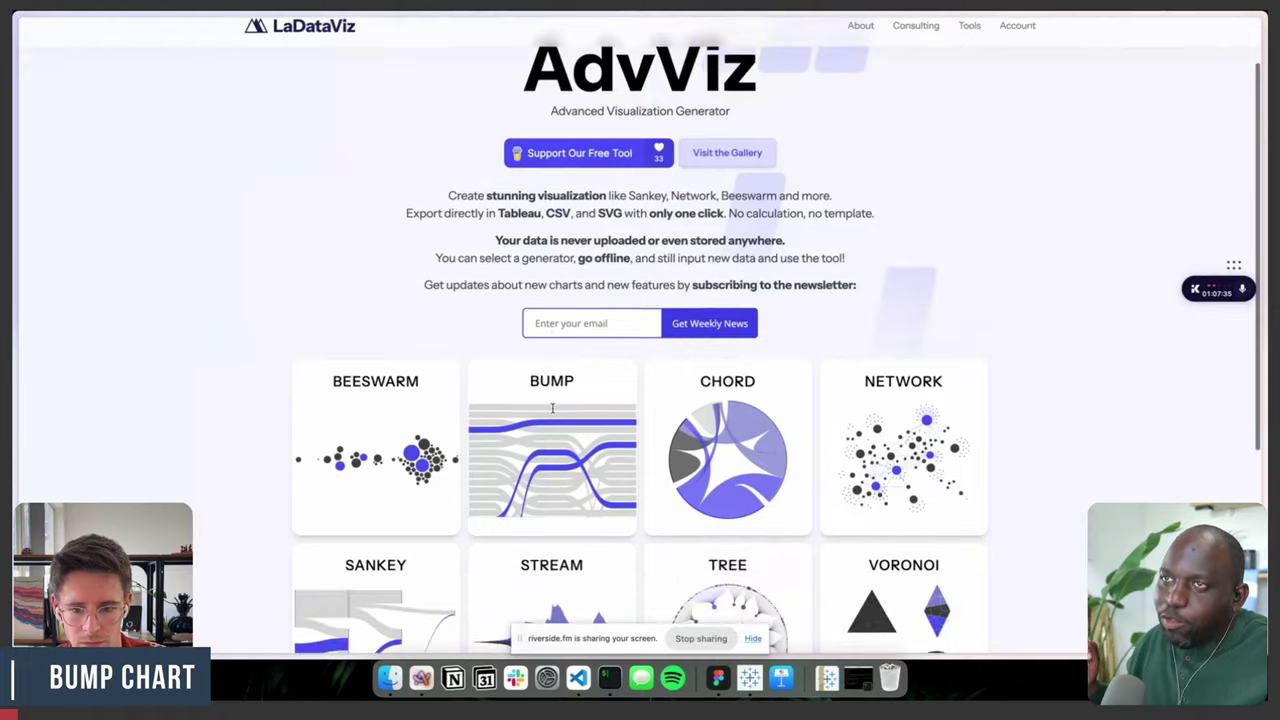
pyautogui.scroll(-2, 548, 413)
pyautogui.click(548, 413)
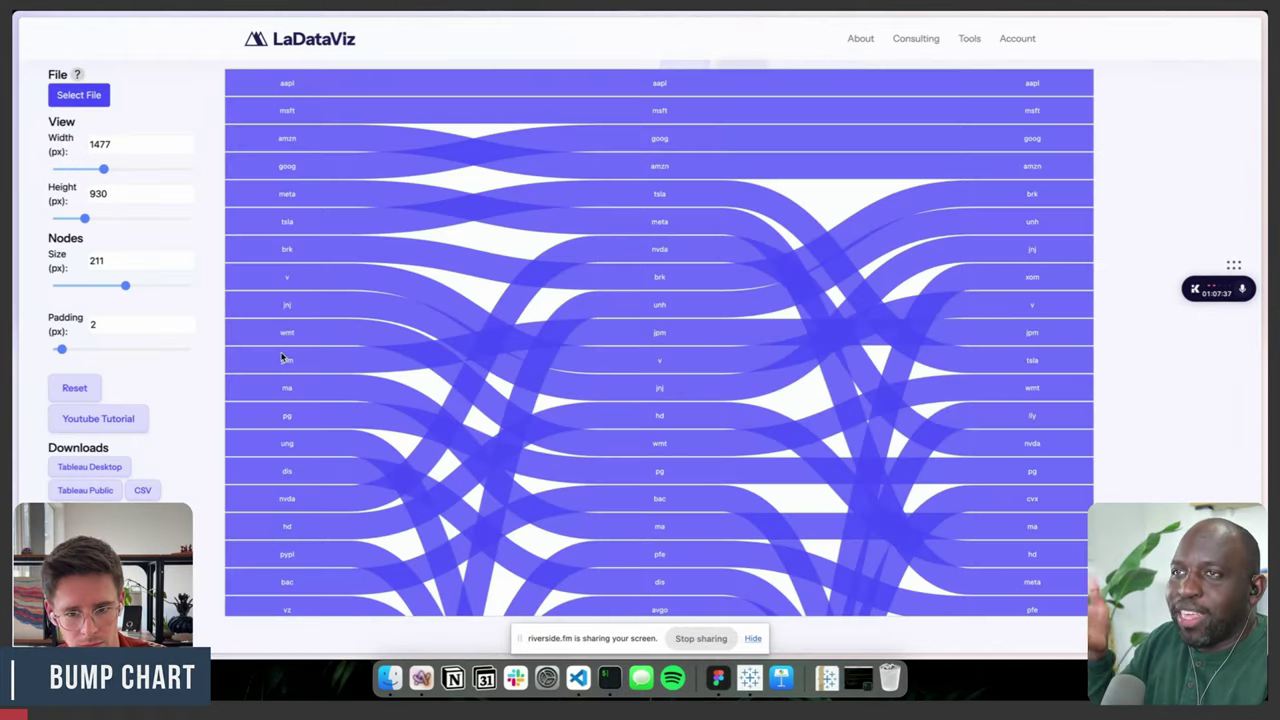
pyautogui.press('super+Tab')
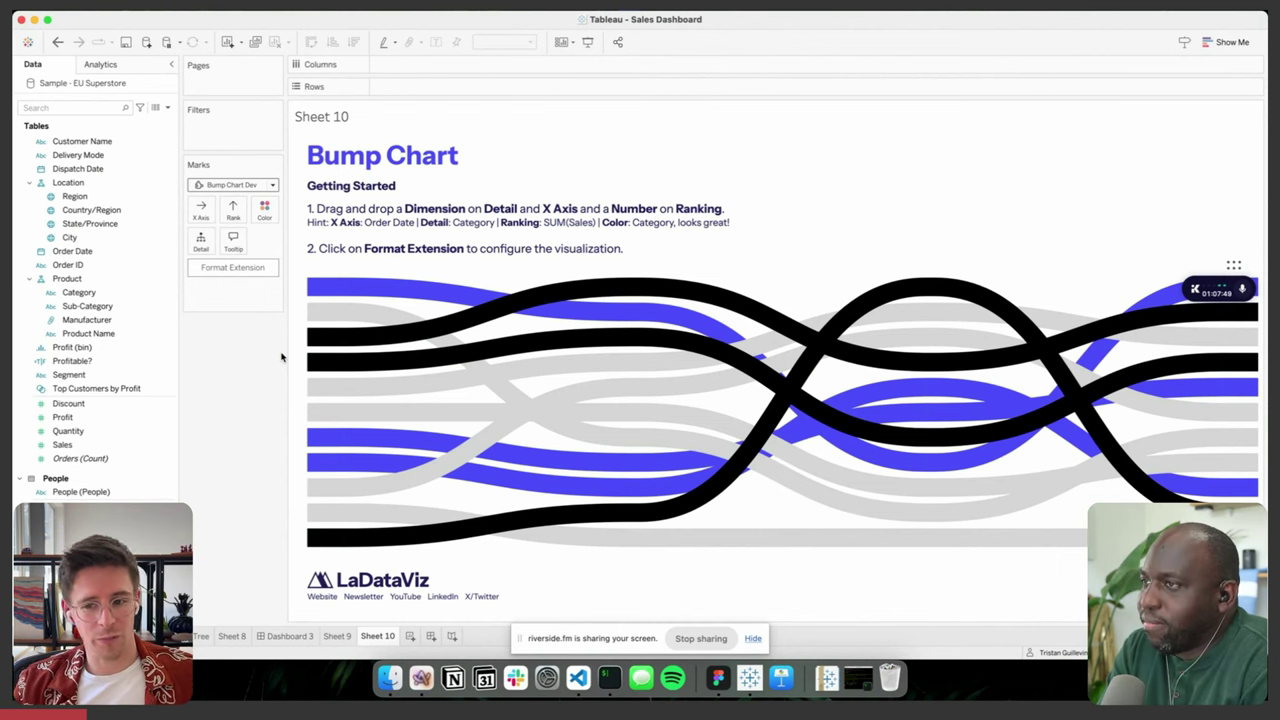
# - Switch to the browser, reopen the AdvViz Bump generator, and read the file help describing its required data format
pyautogui.press('super+Tab')
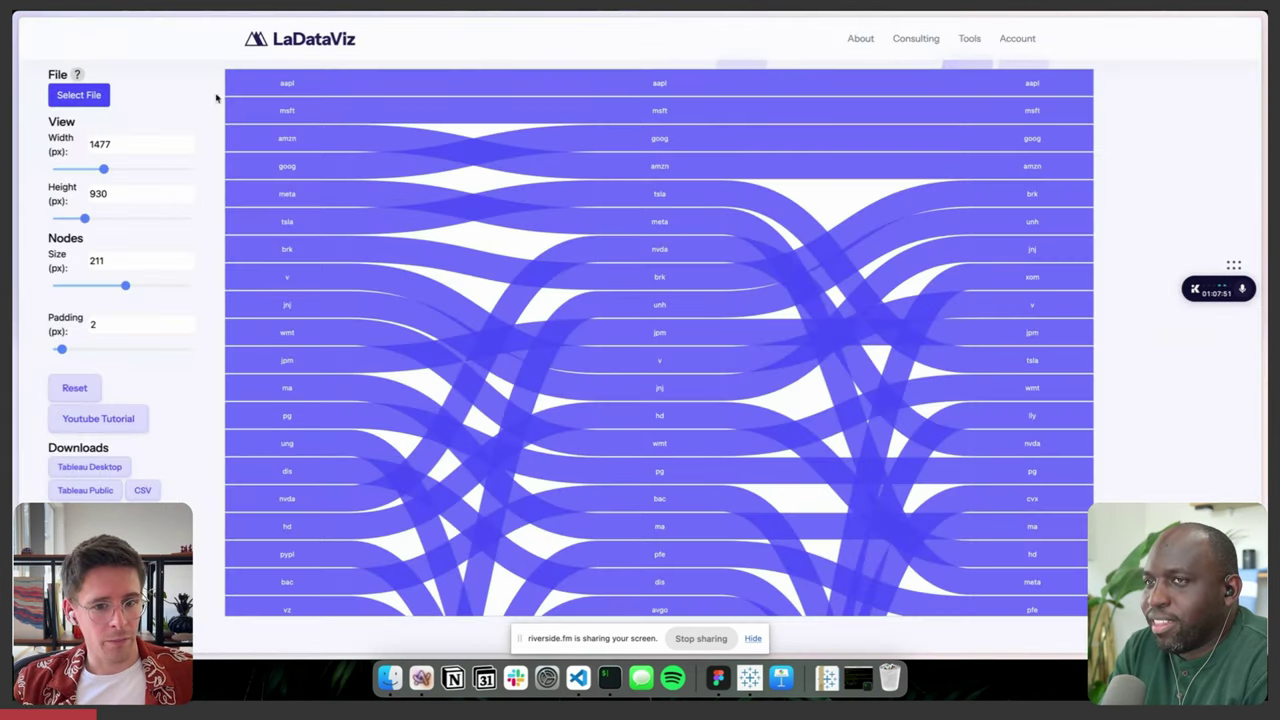
pyautogui.hscroll(-5, 383, 163)
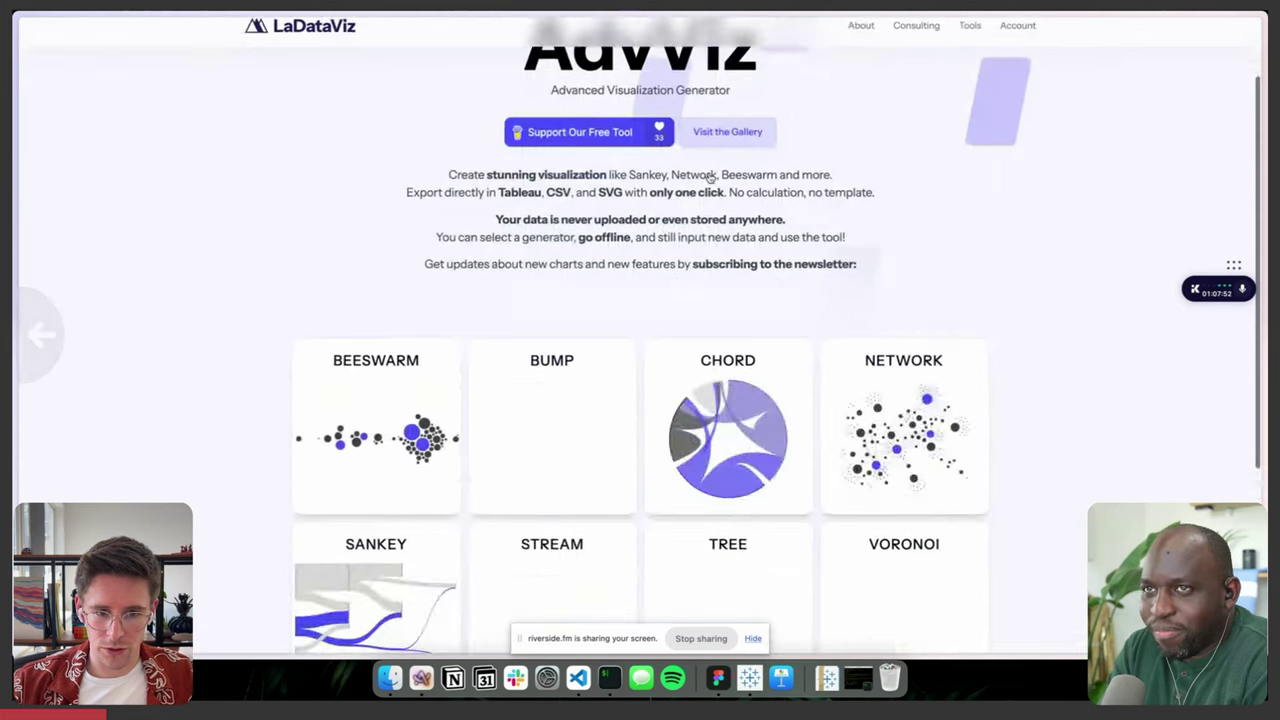
pyautogui.scroll(-2, 640, 380)
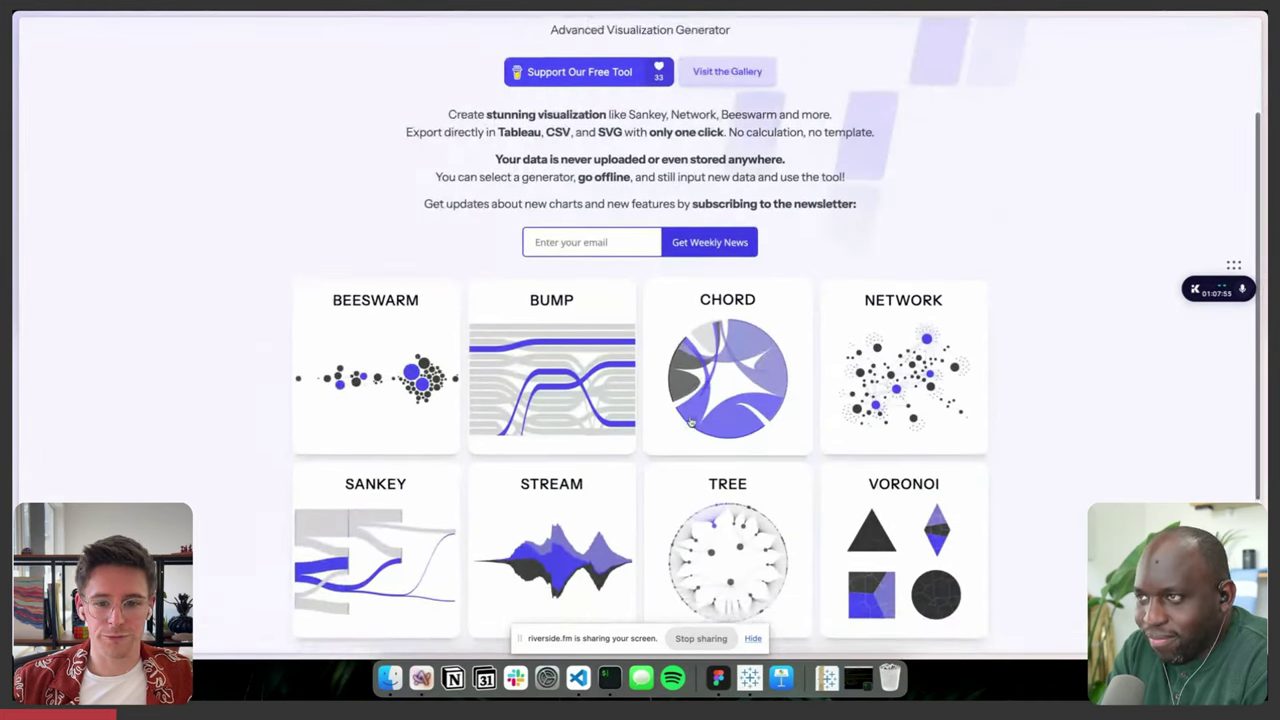
pyautogui.click(551, 366)
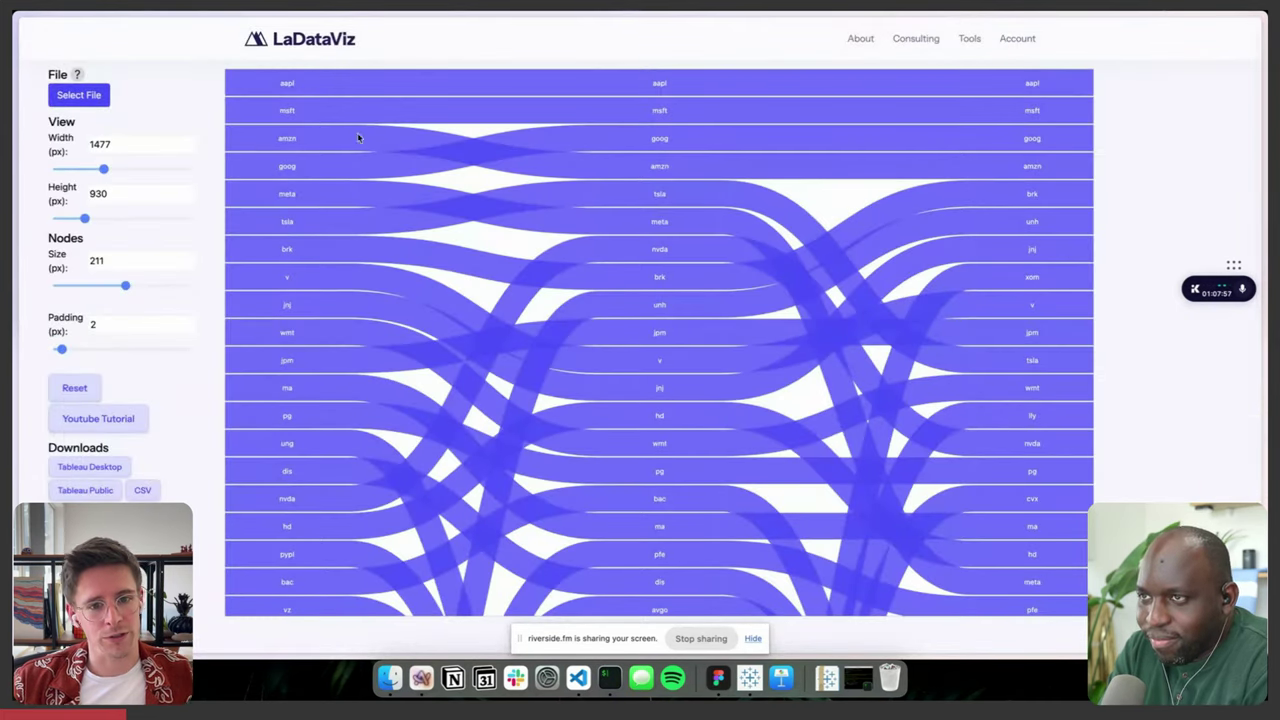
pyautogui.moveTo(78, 76)
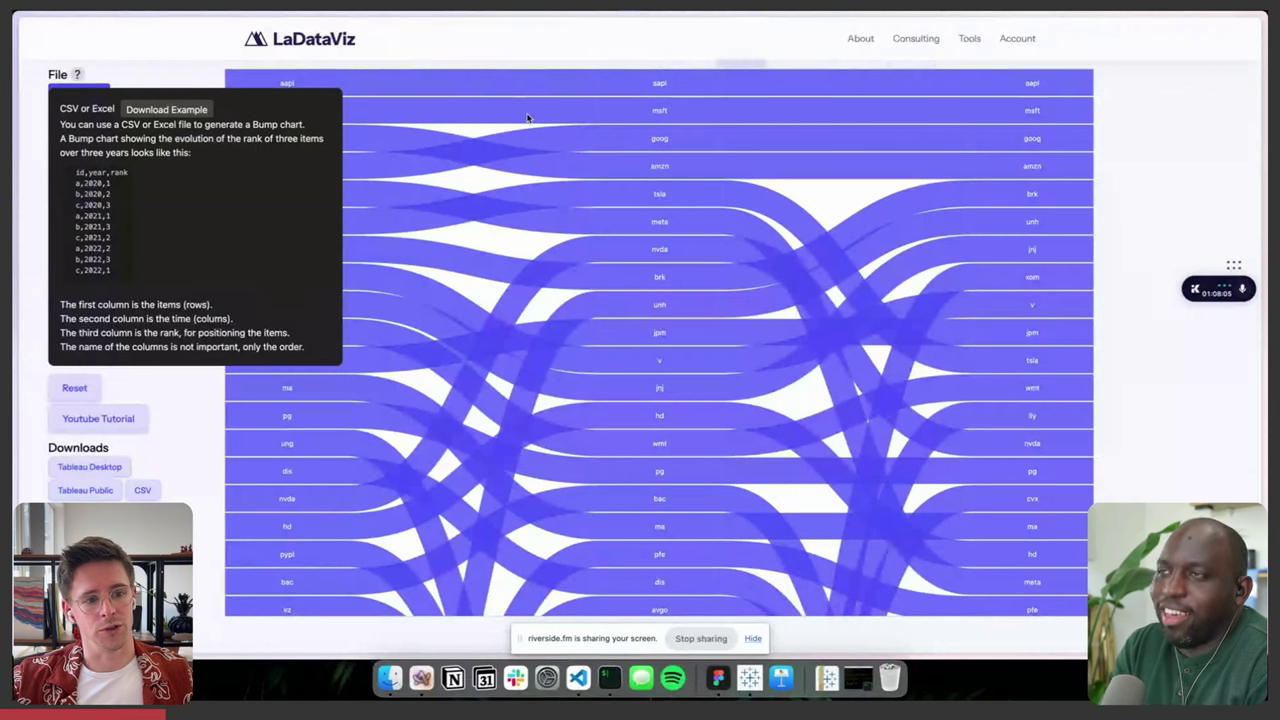
pyautogui.click(80, 75)
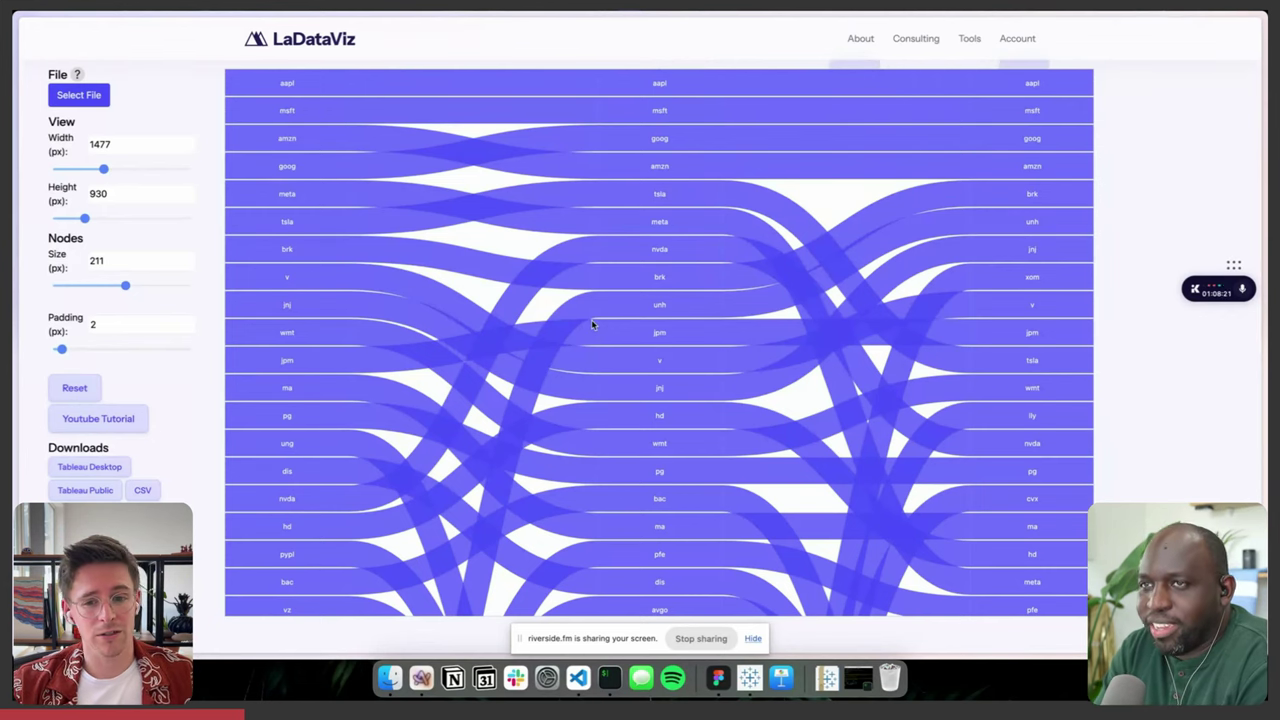
# - Switch to Tableau and assign Order Date as continuous quarters to X Axis, Sales to Rank and Sub-Category to Detail
pyautogui.press('super+Tab')
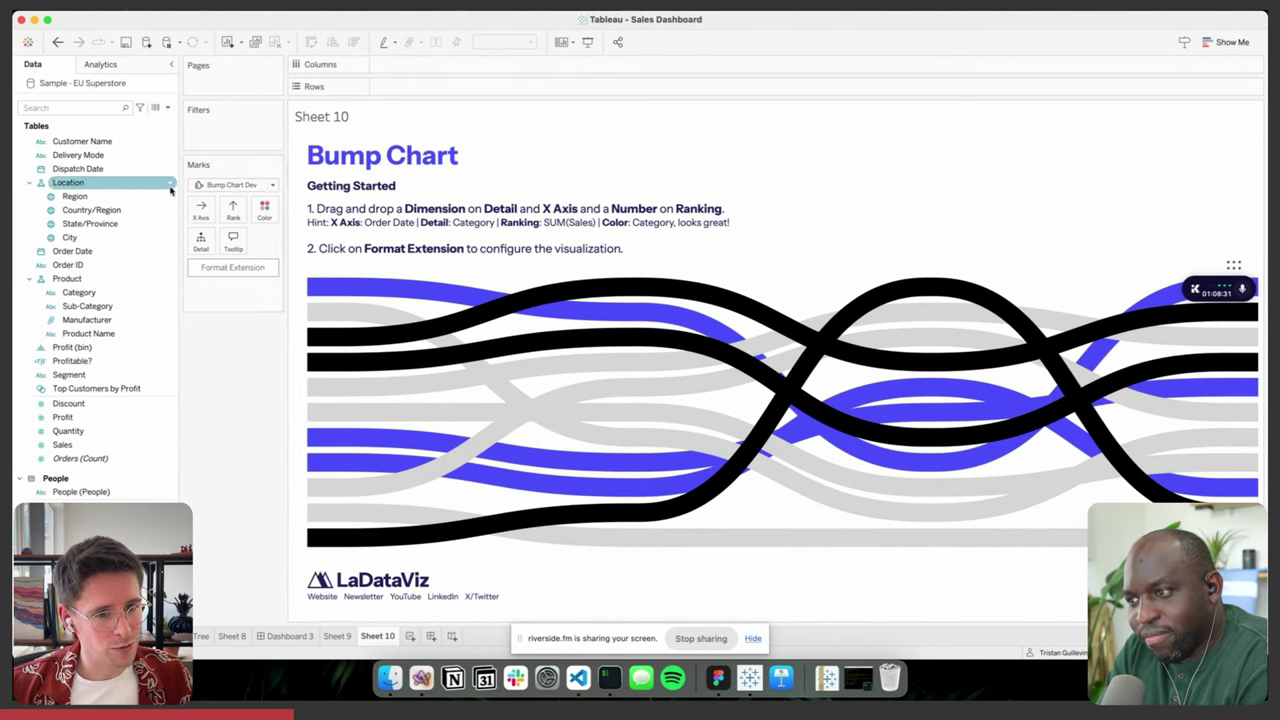
pyautogui.moveTo(64, 252); pyautogui.dragTo(203, 210)
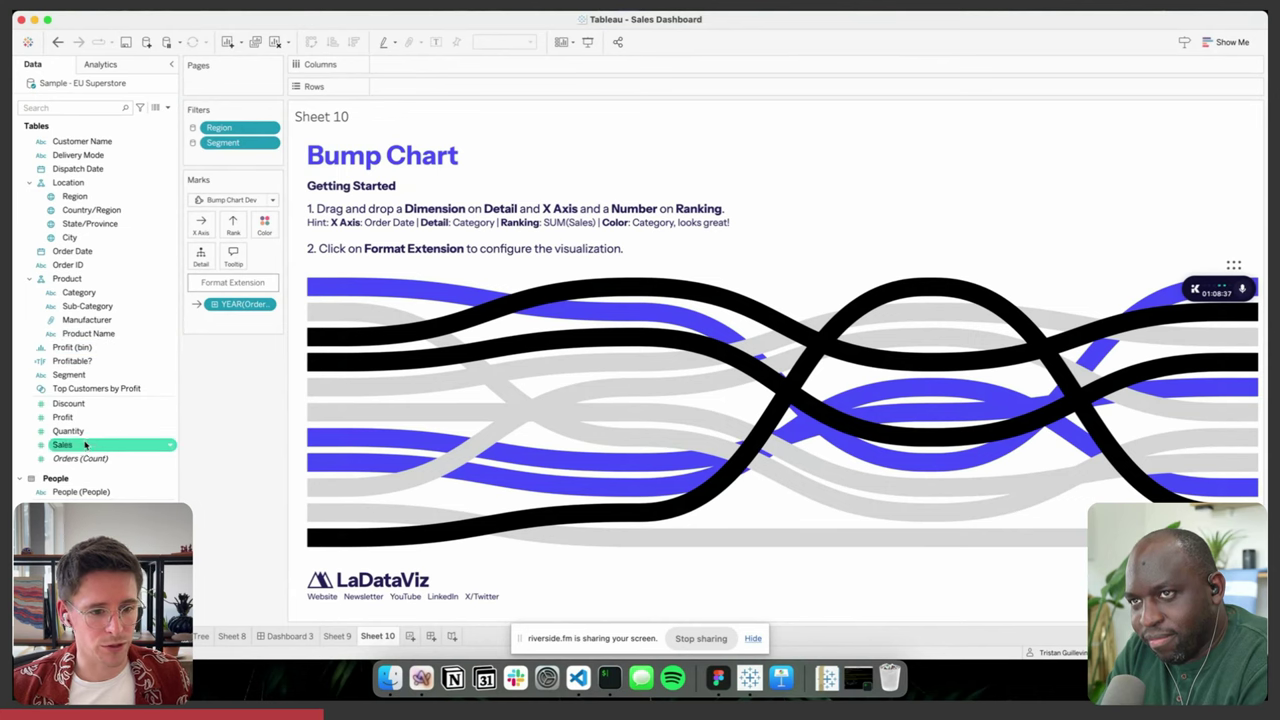
pyautogui.moveTo(62, 444); pyautogui.dragTo(241, 224)
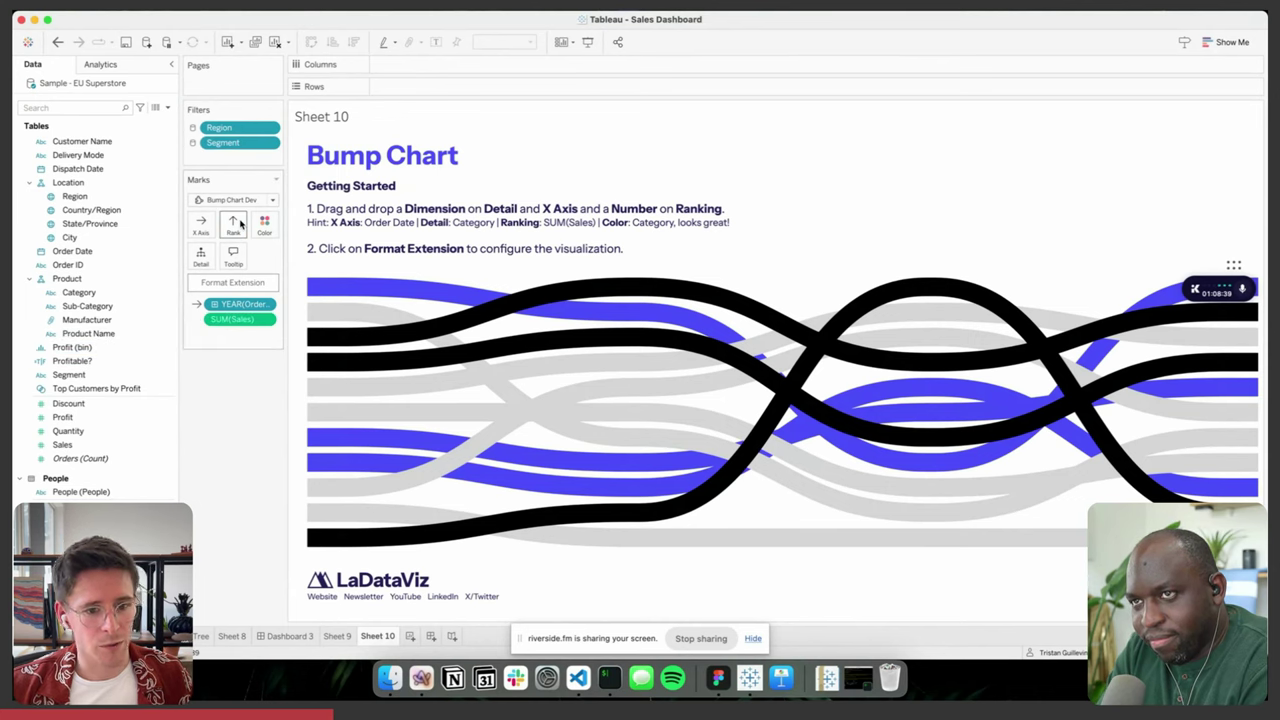
pyautogui.moveTo(130, 314); pyautogui.dragTo(199, 258)
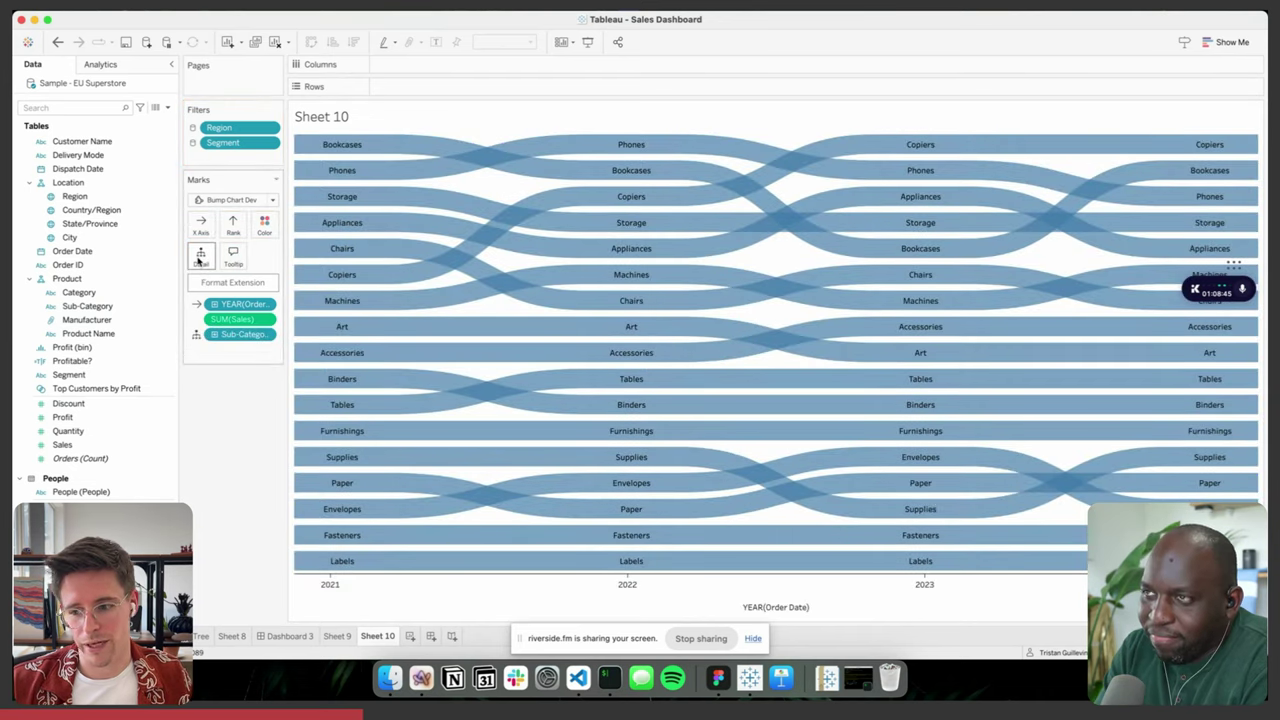
pyautogui.rightClick(222, 308)
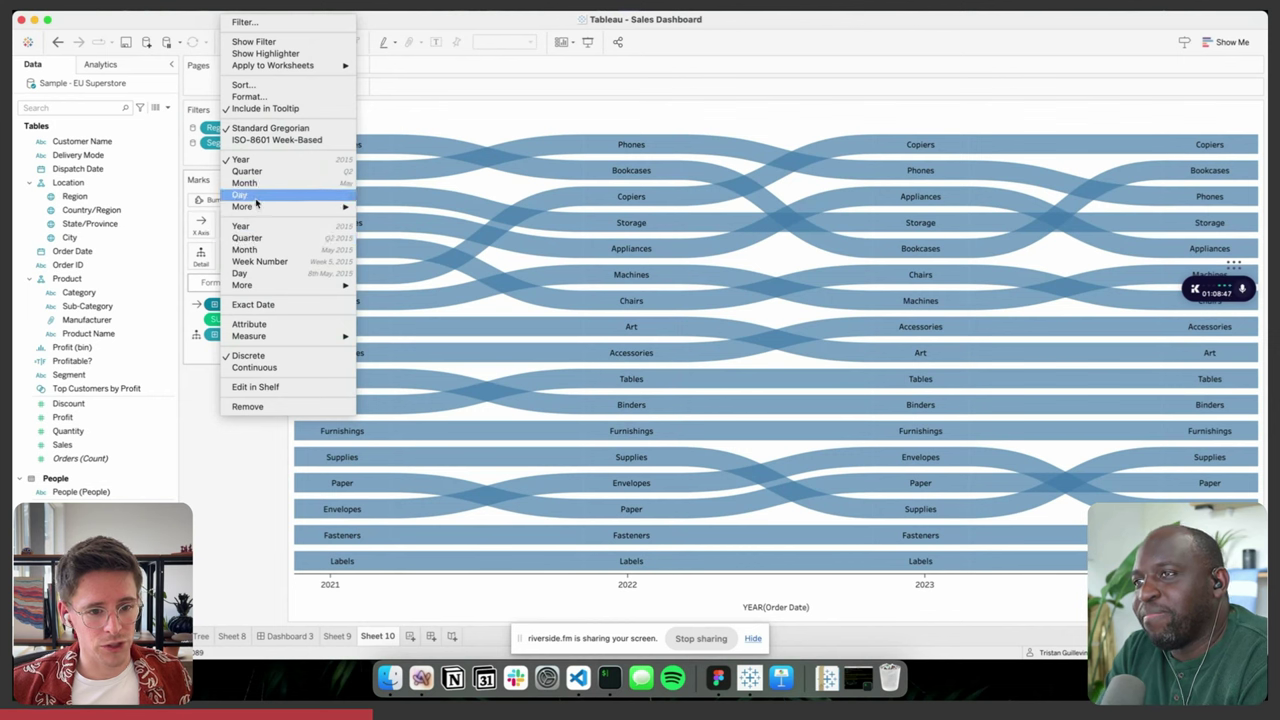
pyautogui.click(257, 237)
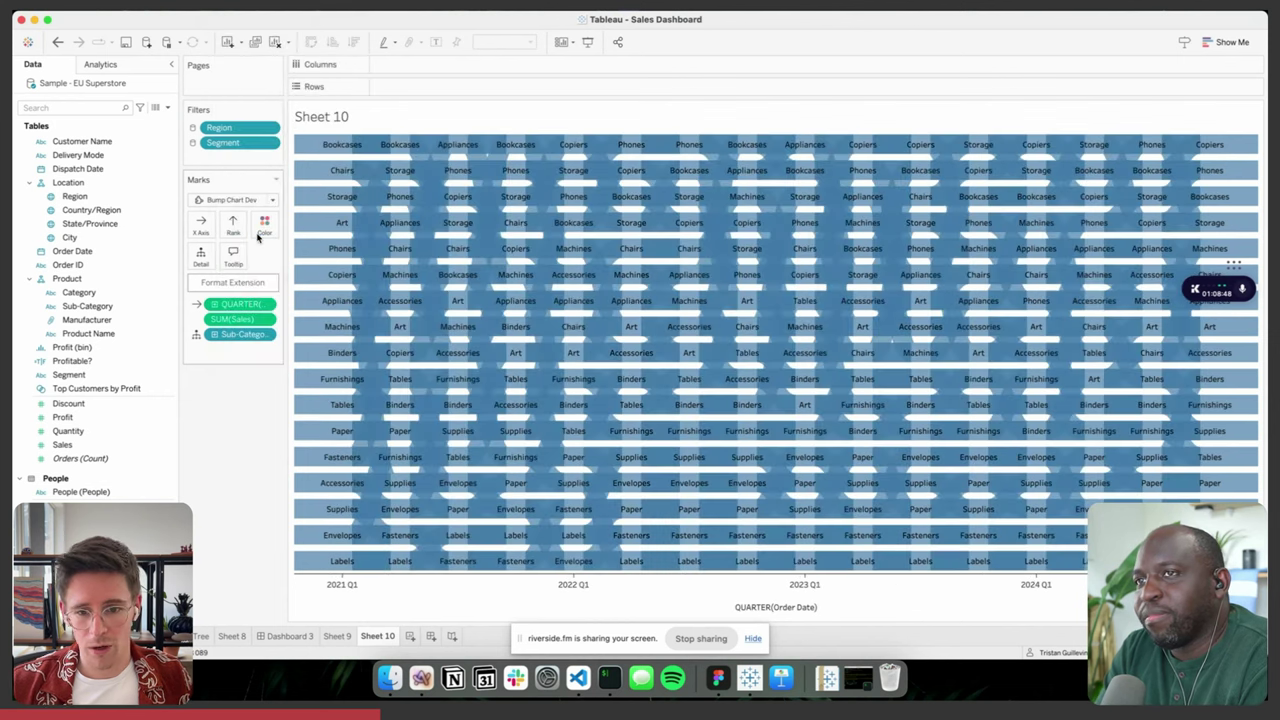
# - Set the bump chart's node width to 0.01 and color its streams by Category
pyautogui.click(240, 282)
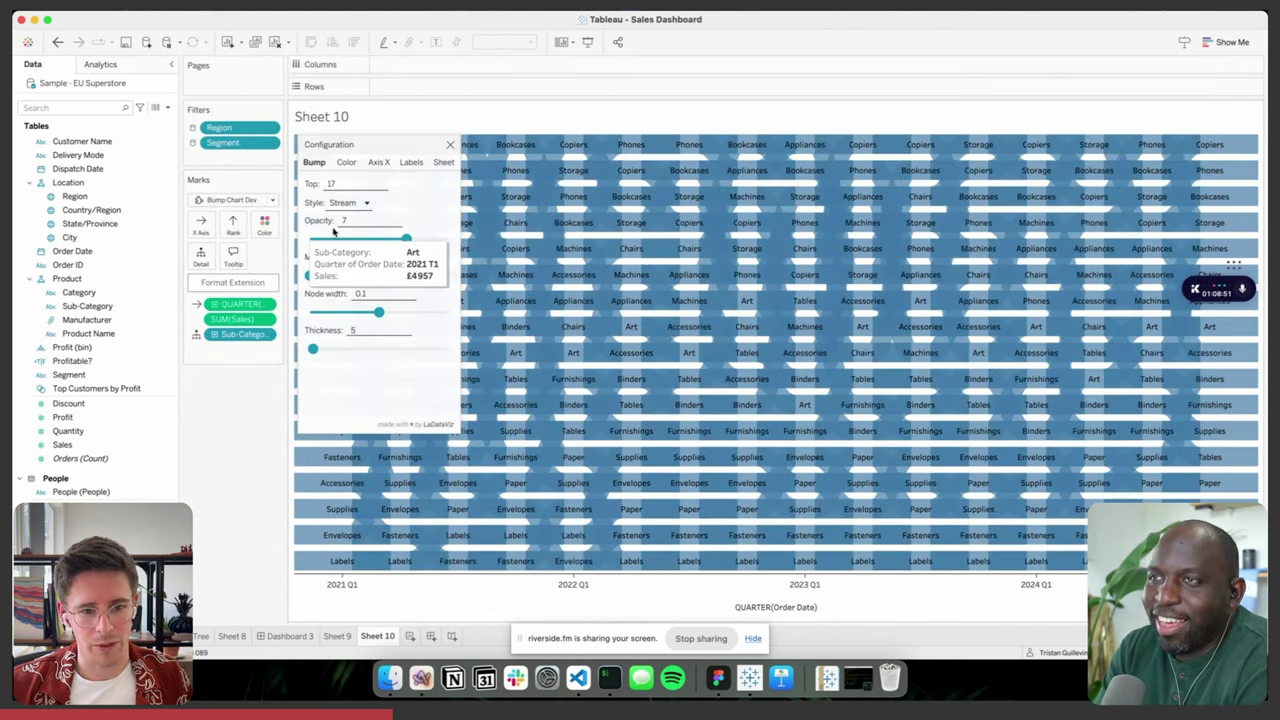
pyautogui.moveTo(378, 313); pyautogui.dragTo(316, 314)
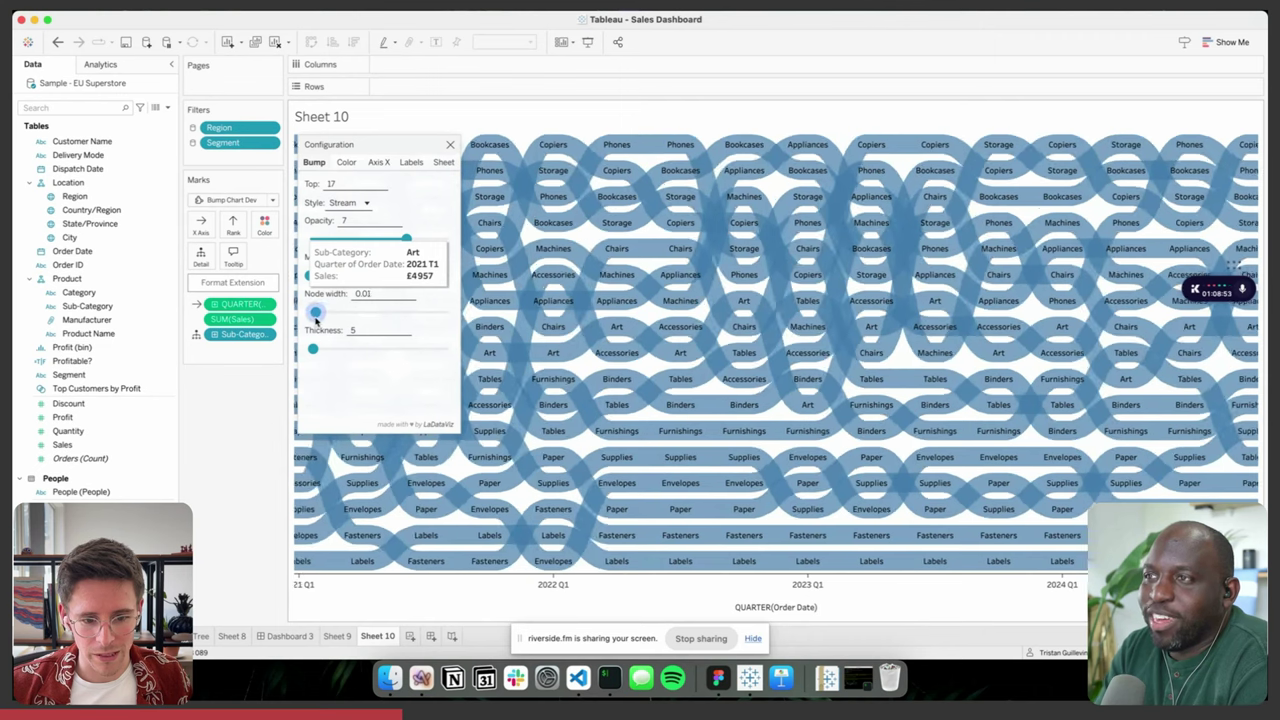
pyautogui.click(449, 145)
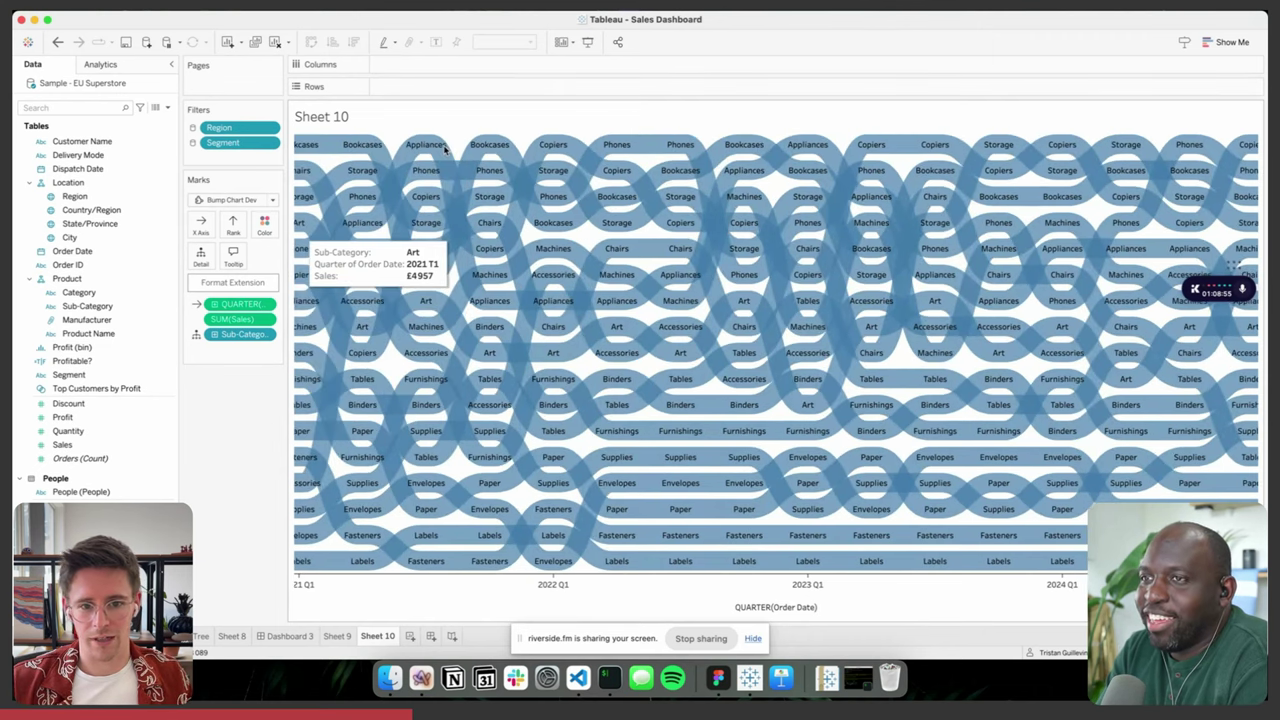
pyautogui.click(80, 294)
pyautogui.moveTo(81, 298); pyautogui.dragTo(264, 225)
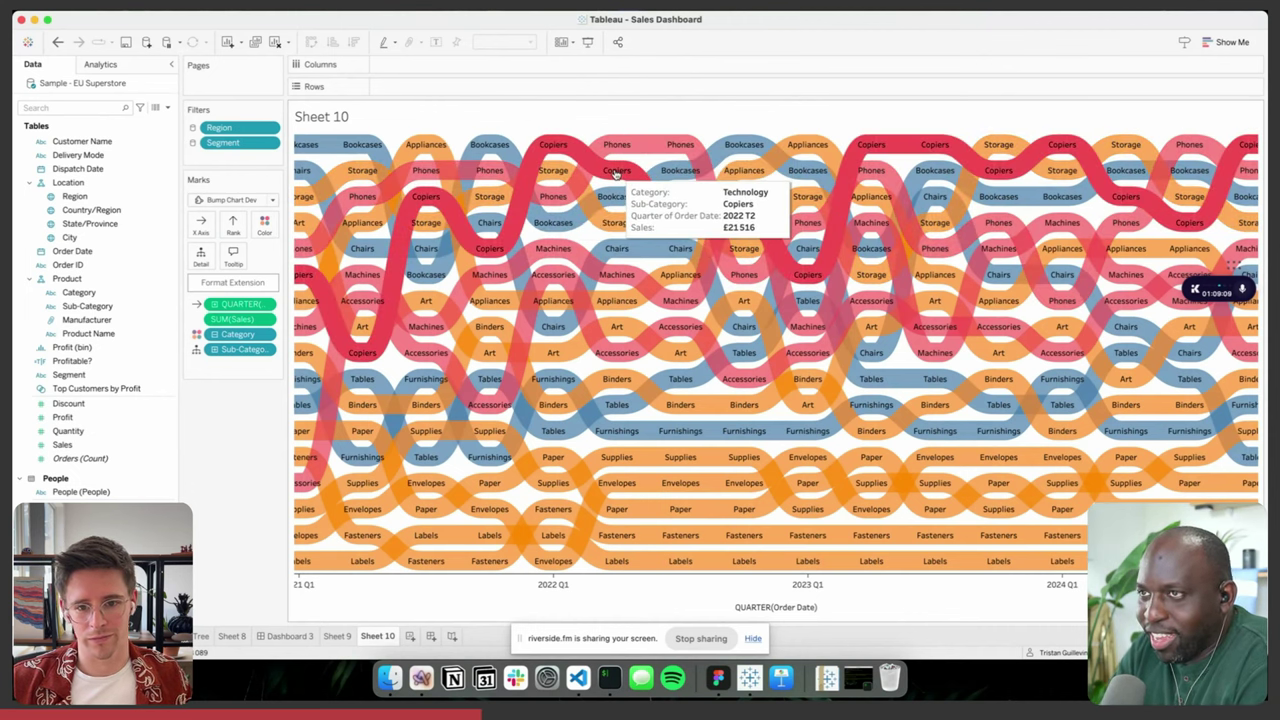
# - Limit the bump chart to the top 7, with margin from edge 92, node width 0.005 and thickness 32
pyautogui.click(234, 282)
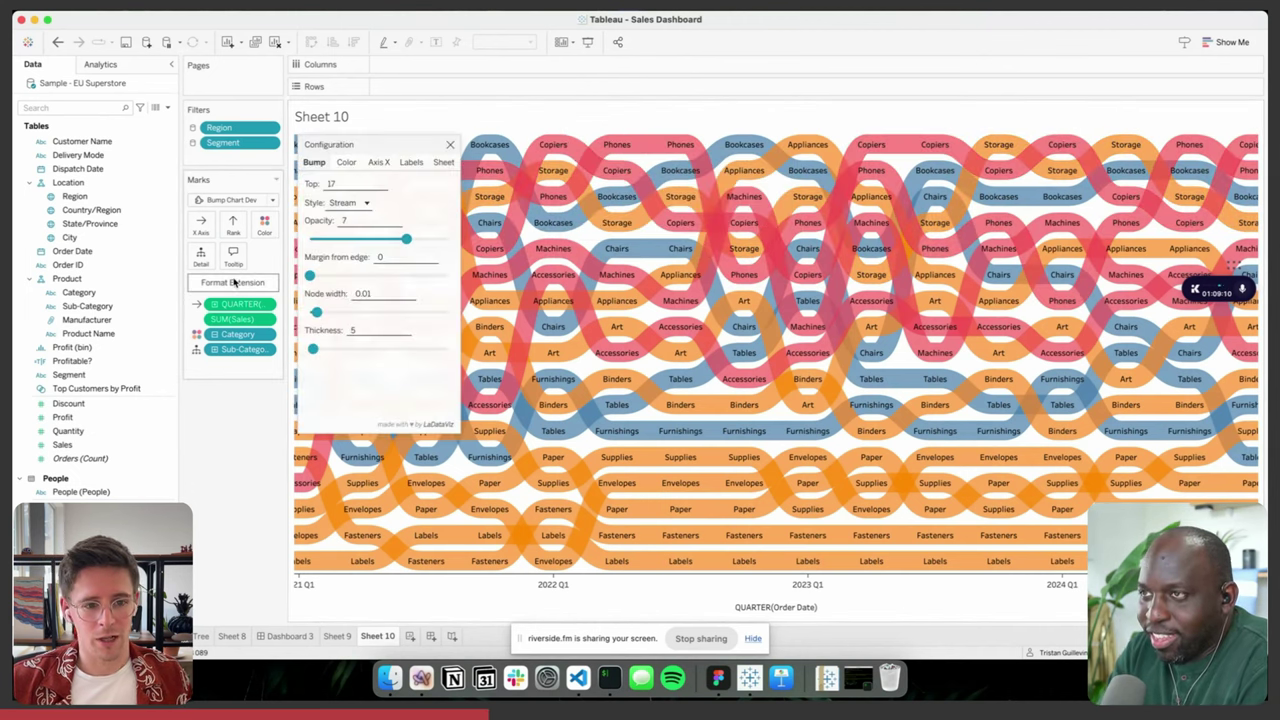
pyautogui.click(380, 187)
pyautogui.click(380, 188)
pyautogui.click(380, 189)
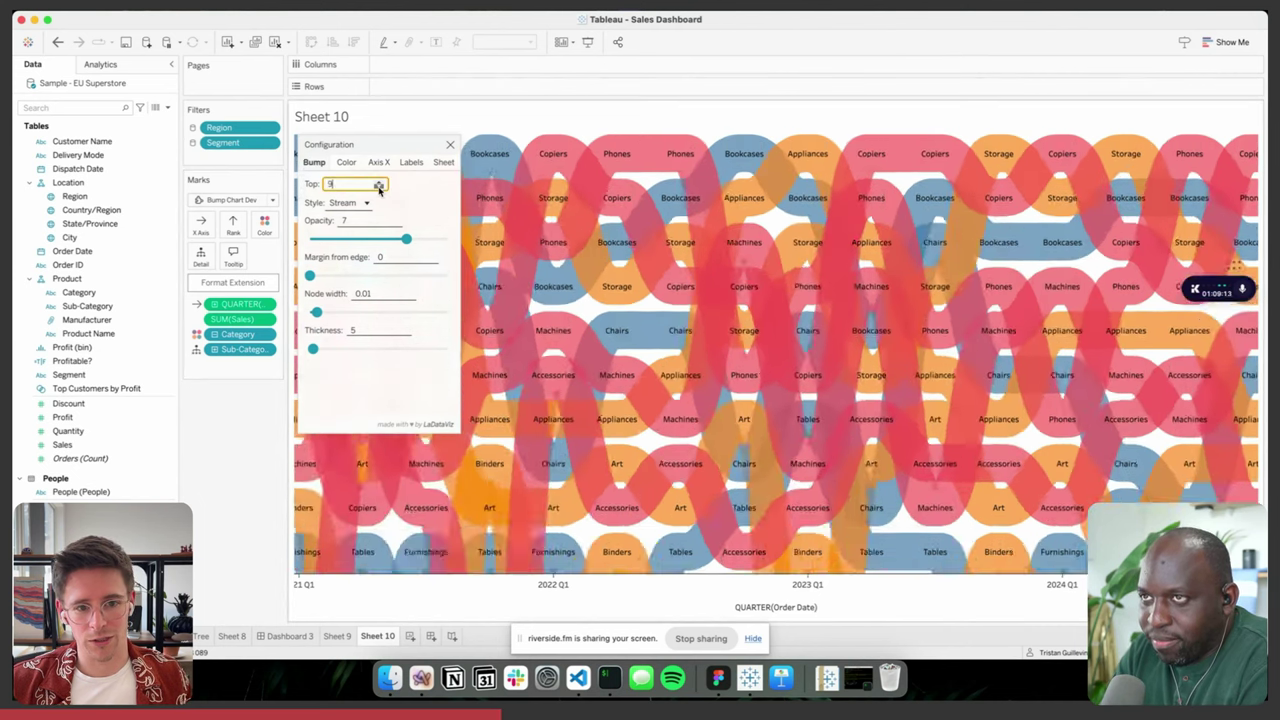
pyautogui.click(379, 190)
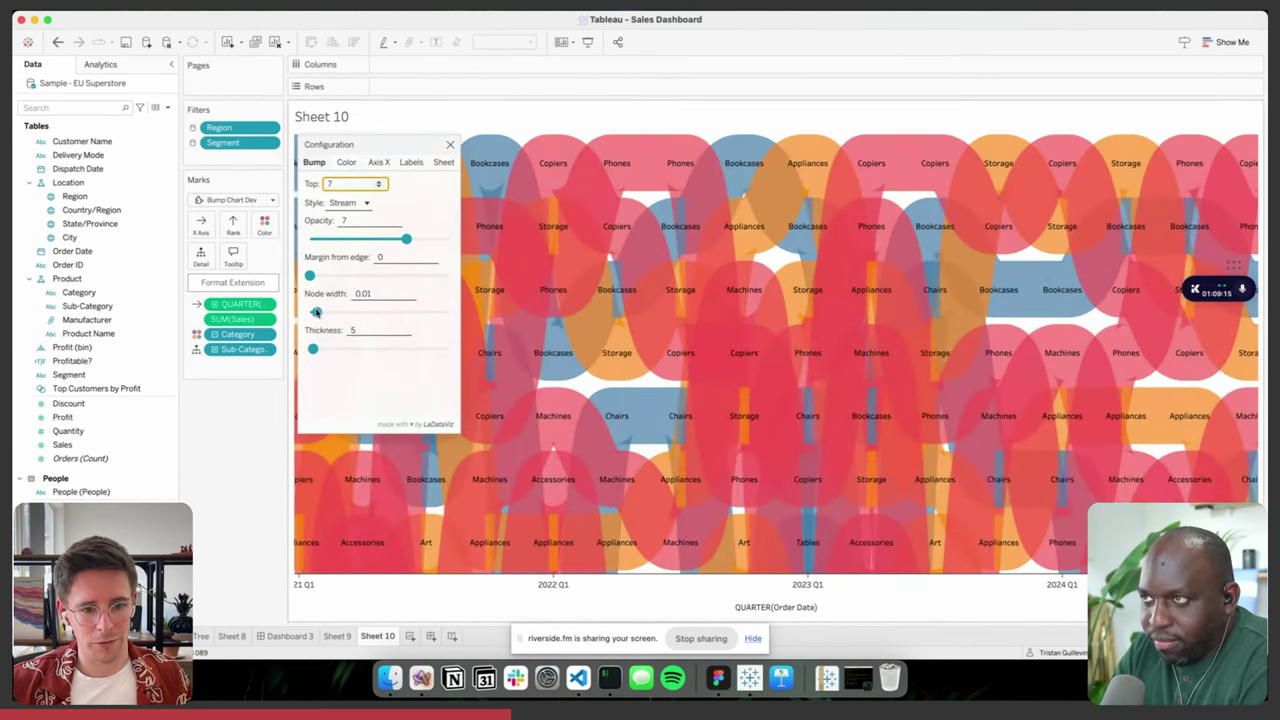
pyautogui.moveTo(313, 348); pyautogui.dragTo(352, 275)
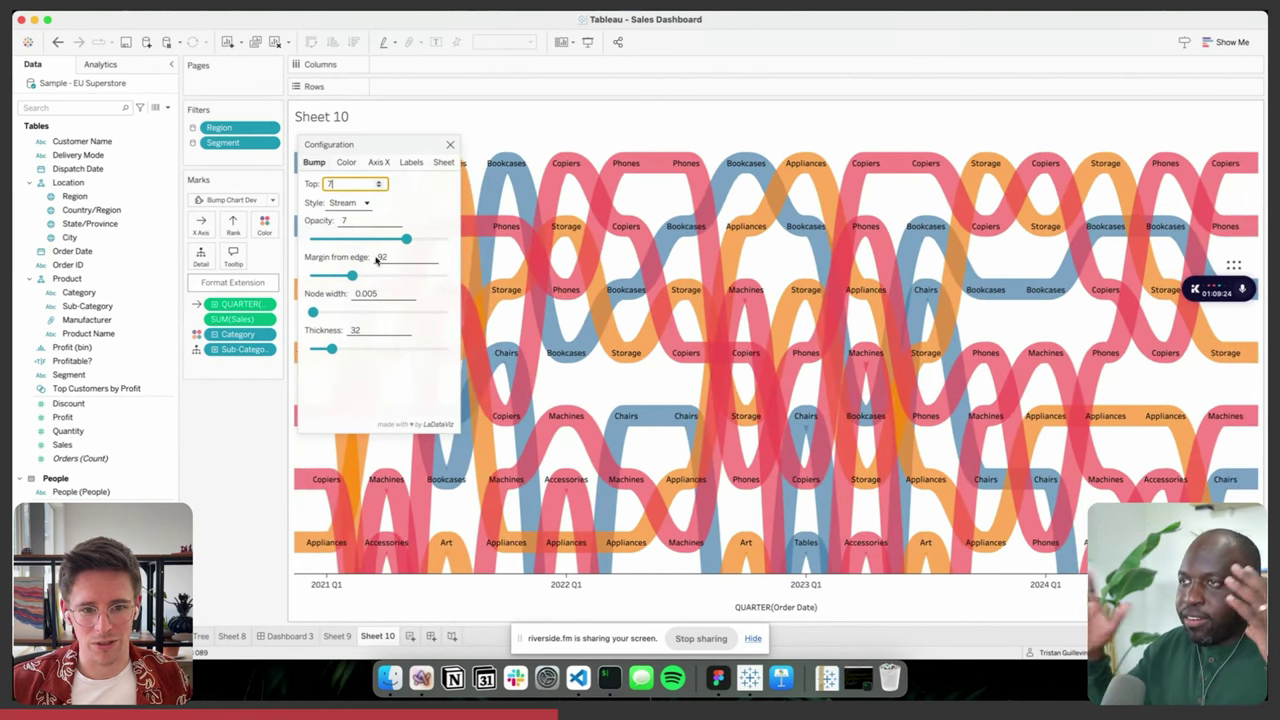
# - Try the Linear style on the bump chart, restore Stream, and close the configuration
pyautogui.click(348, 204)
pyautogui.click(342, 224)
pyautogui.click(343, 205)
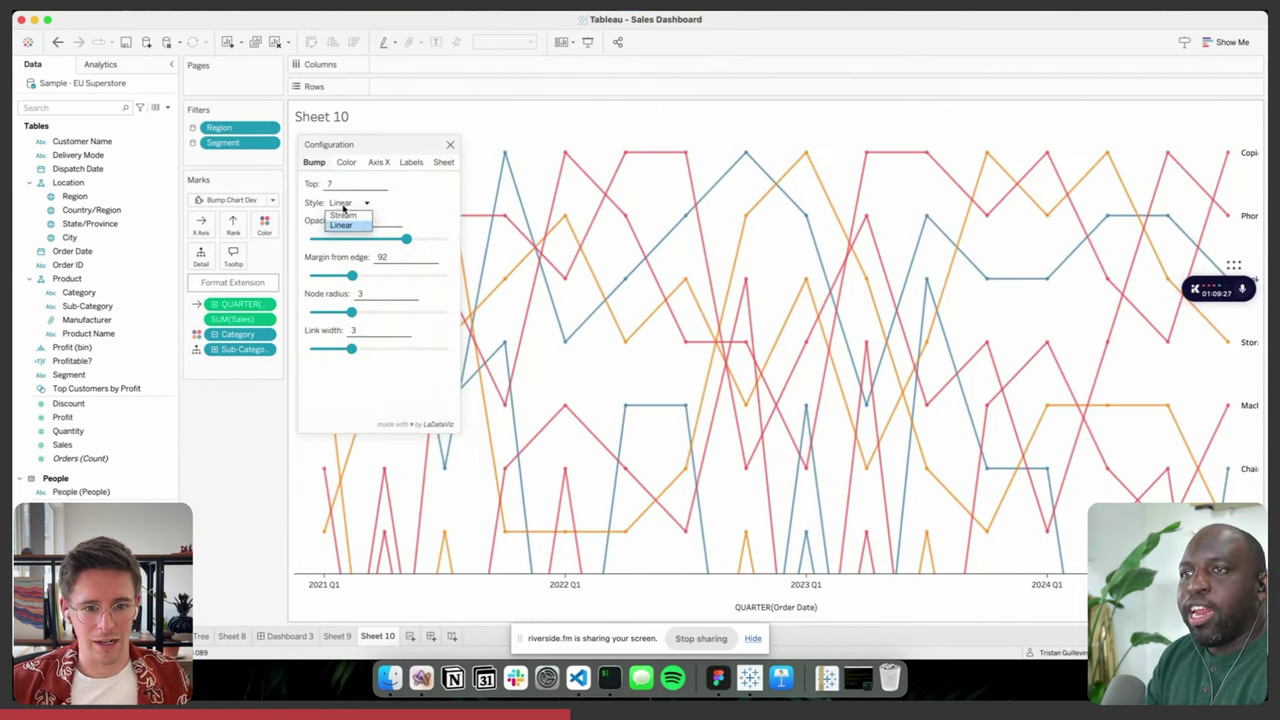
pyautogui.click(343, 215)
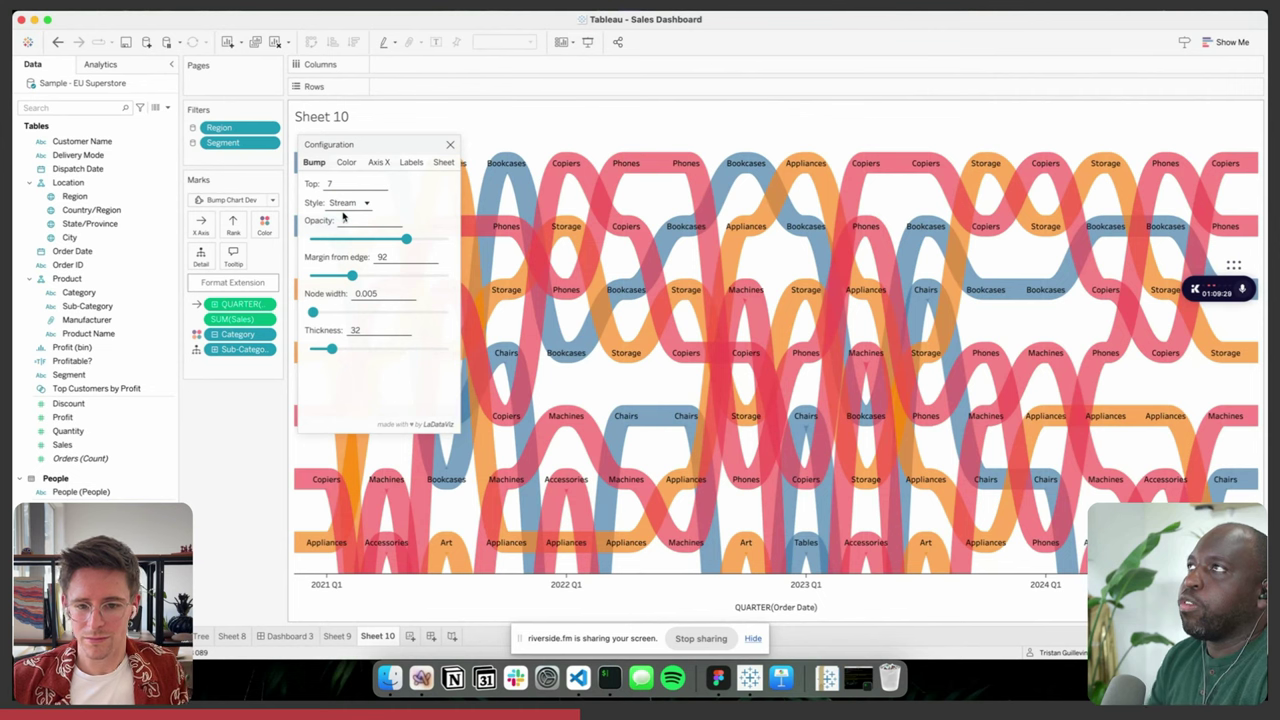
pyautogui.click(450, 144)
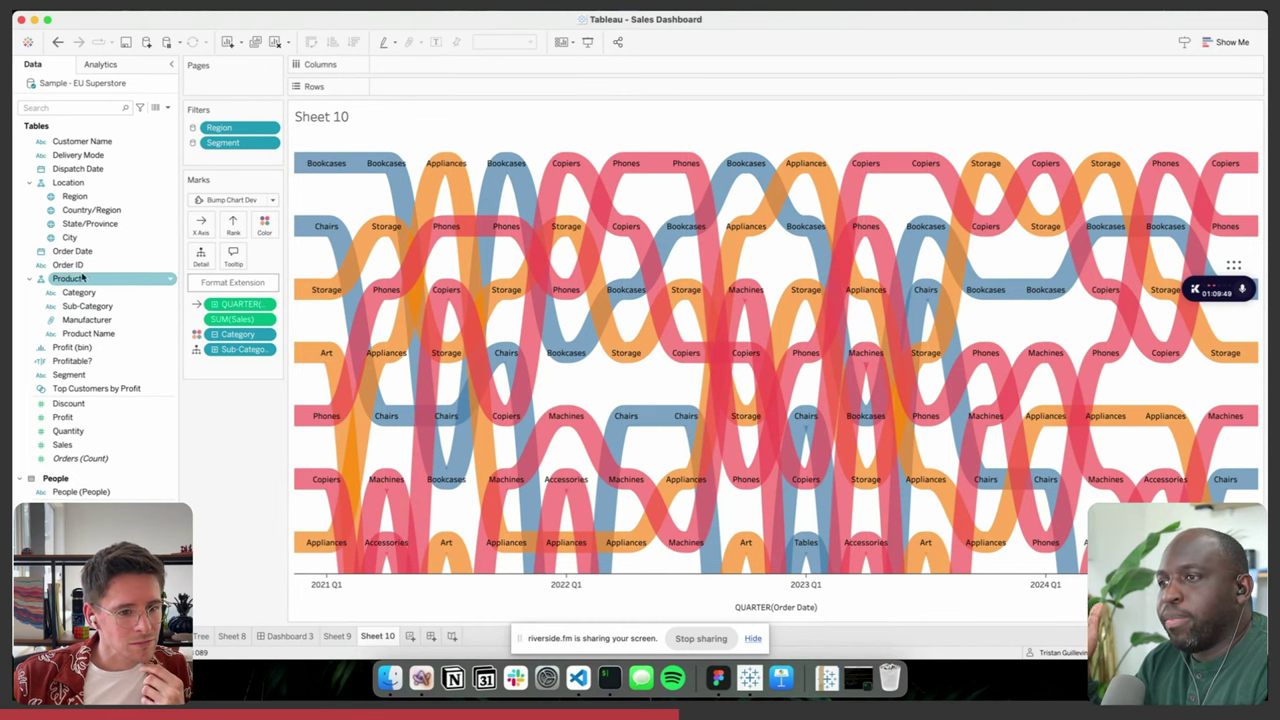
# - Limit the bump chart to the top 10 and set its thickness to 21
pyautogui.moveTo(72, 251); pyautogui.dragTo(213, 163)
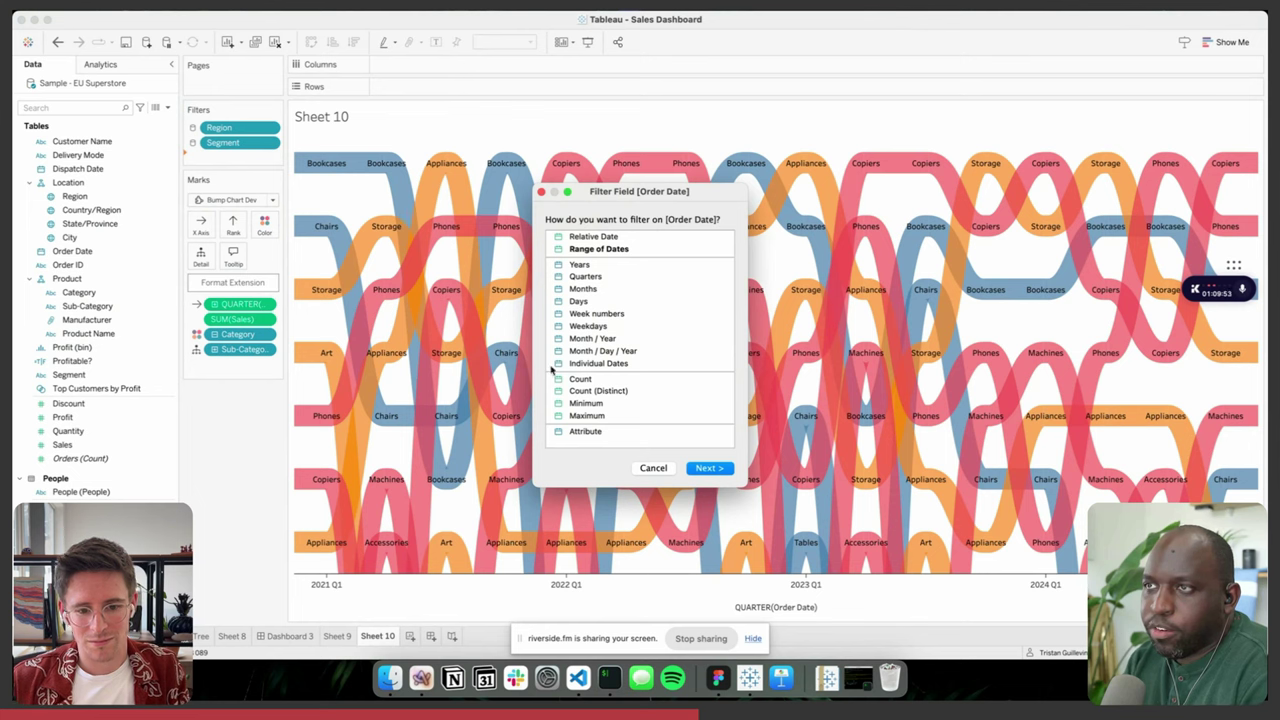
pyautogui.press('Escape')
pyautogui.click(253, 284)
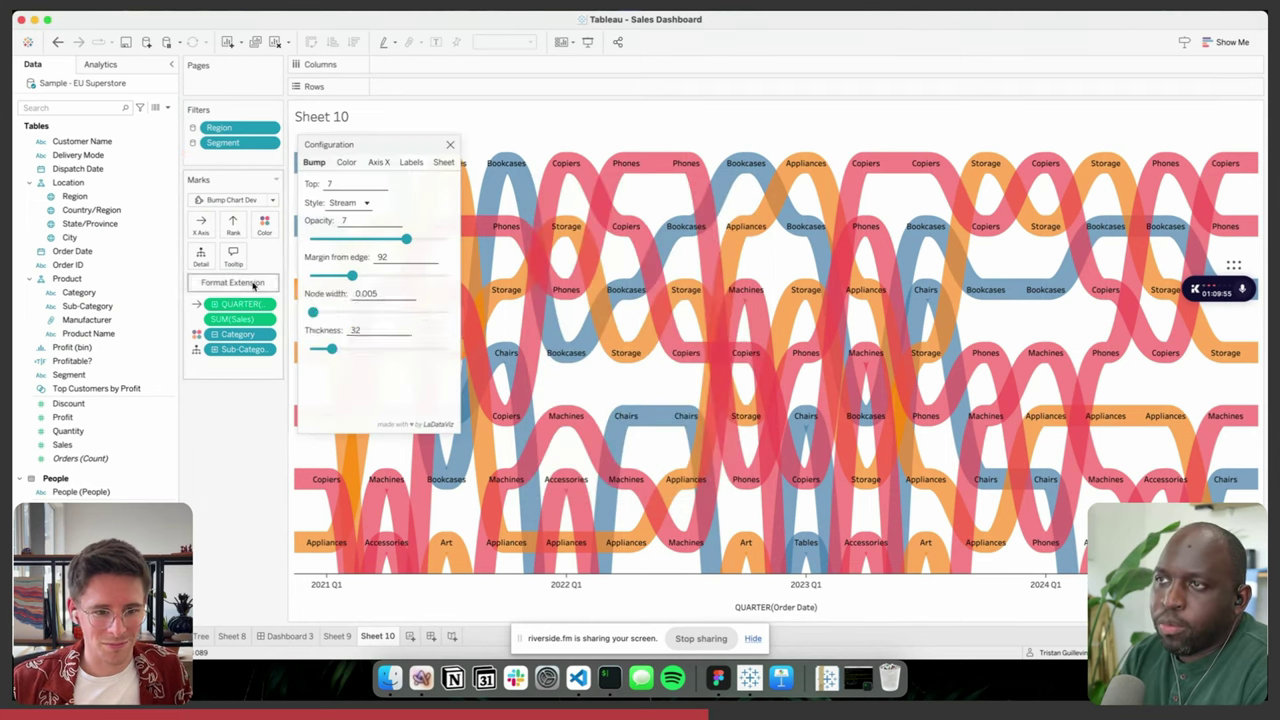
pyautogui.click(379, 188)
pyautogui.click(379, 188)
pyautogui.click(379, 188)
pyautogui.click(379, 188)
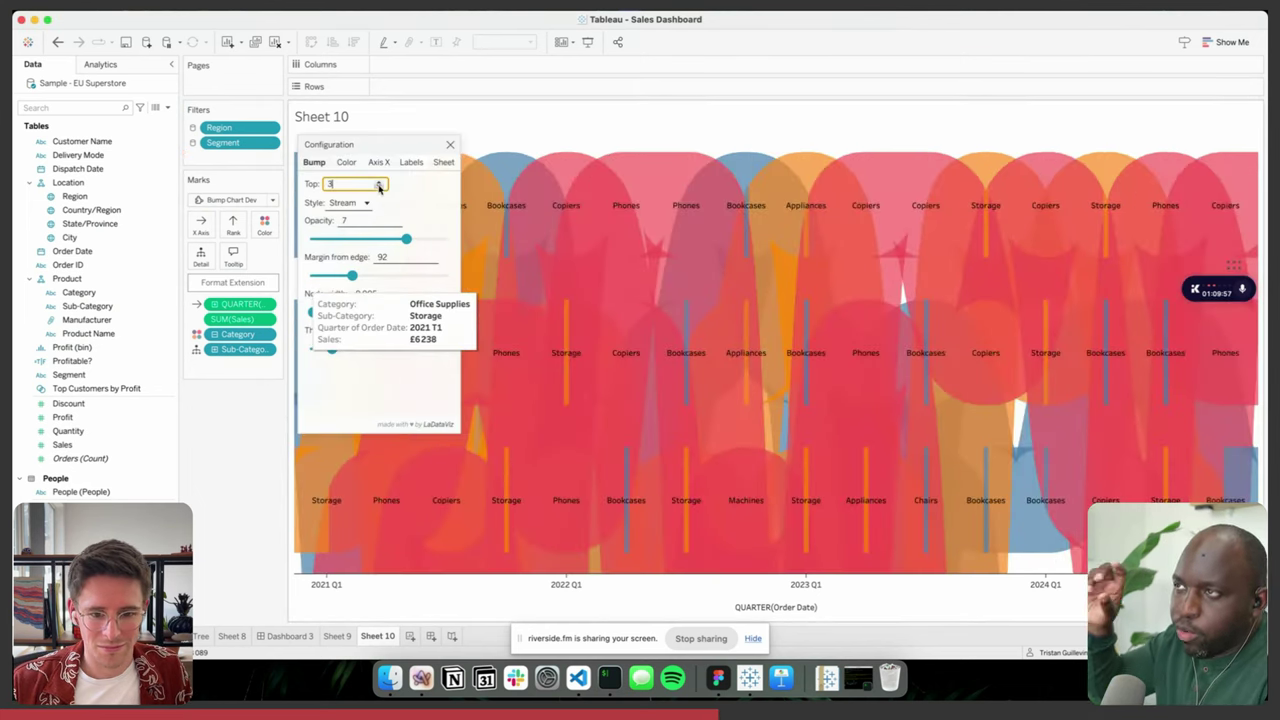
pyautogui.click(379, 183)
pyautogui.click(379, 183)
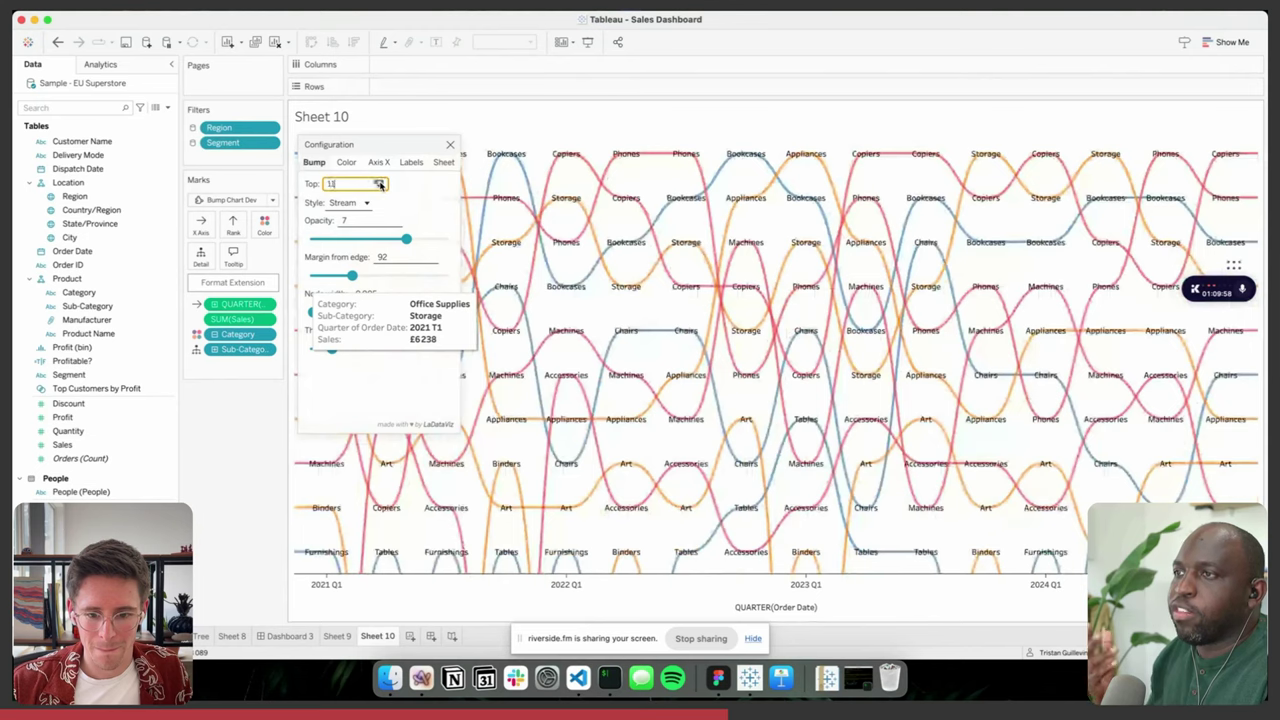
pyautogui.click(324, 361)
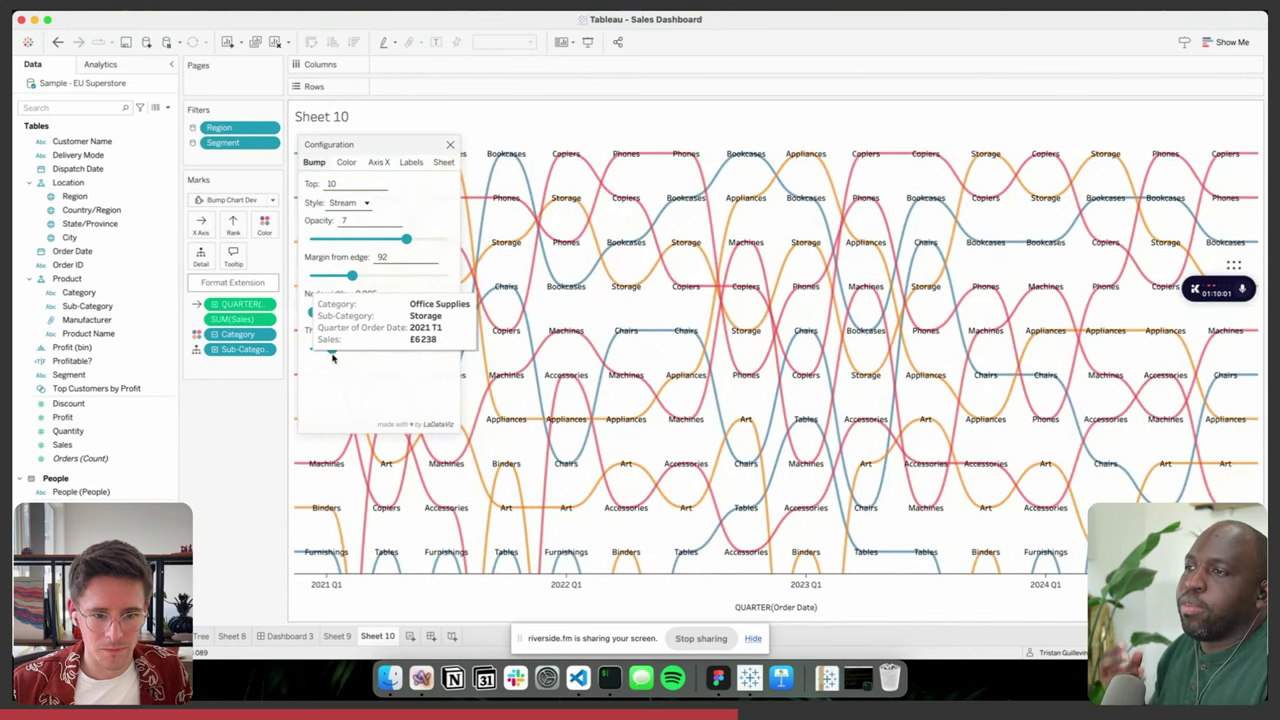
pyautogui.moveTo(333, 350)
pyautogui.mouseDown()
pyautogui.moveTo(350, 350)
pyautogui.moveTo(322, 350)
pyautogui.mouseUp()
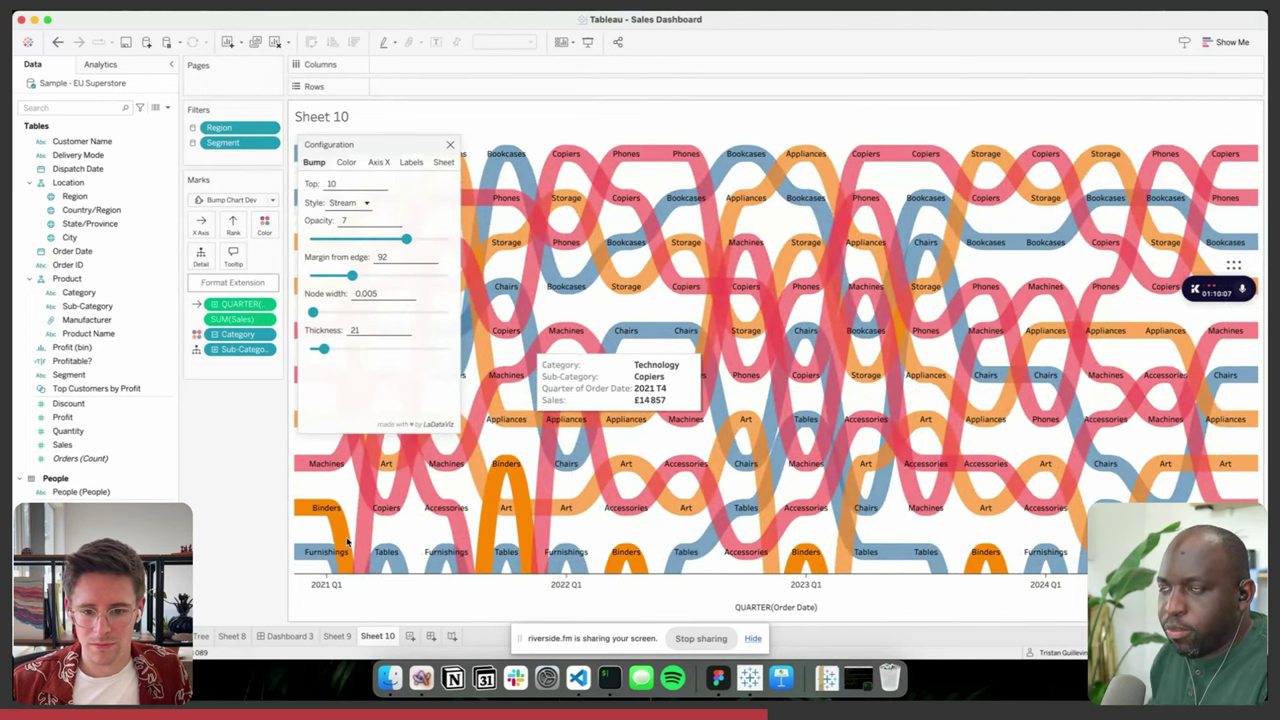
pyautogui.click(450, 145)
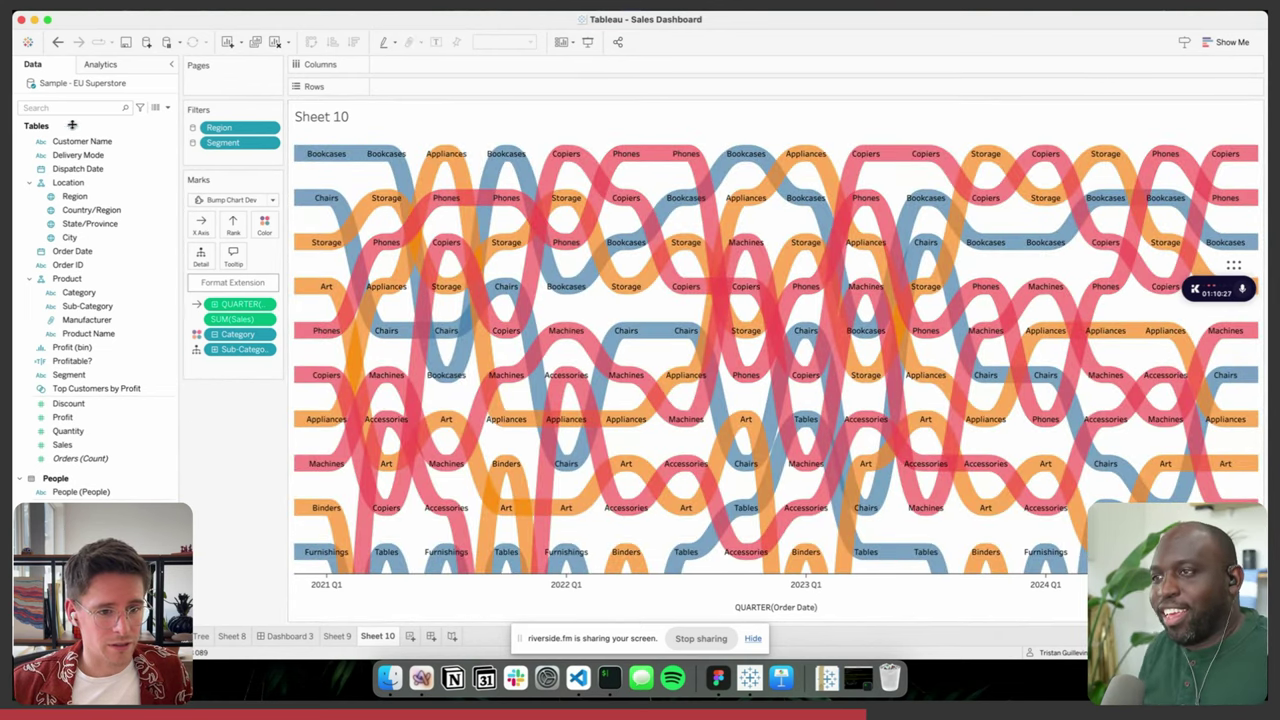
# - Filter the bump chart to Order Date year 2024 and change its X Axis to continuous months
pyautogui.moveTo(72, 251); pyautogui.dragTo(237, 157)
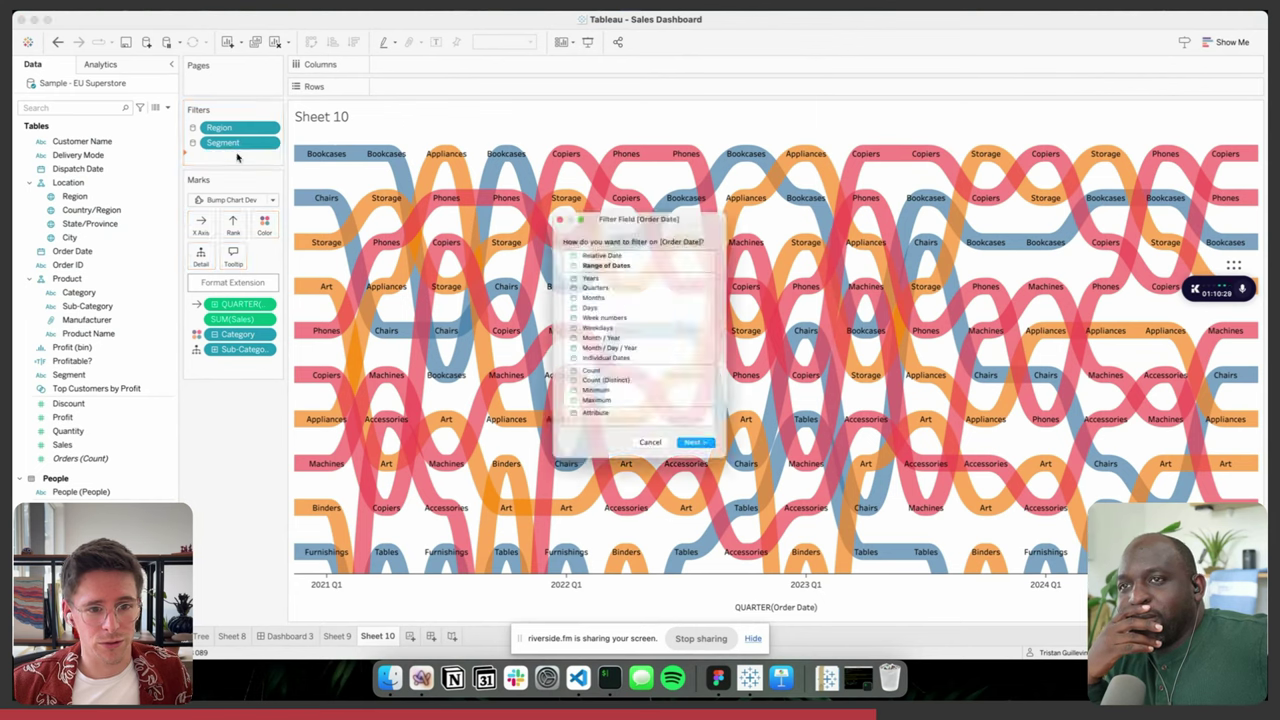
pyautogui.doubleClick(589, 265)
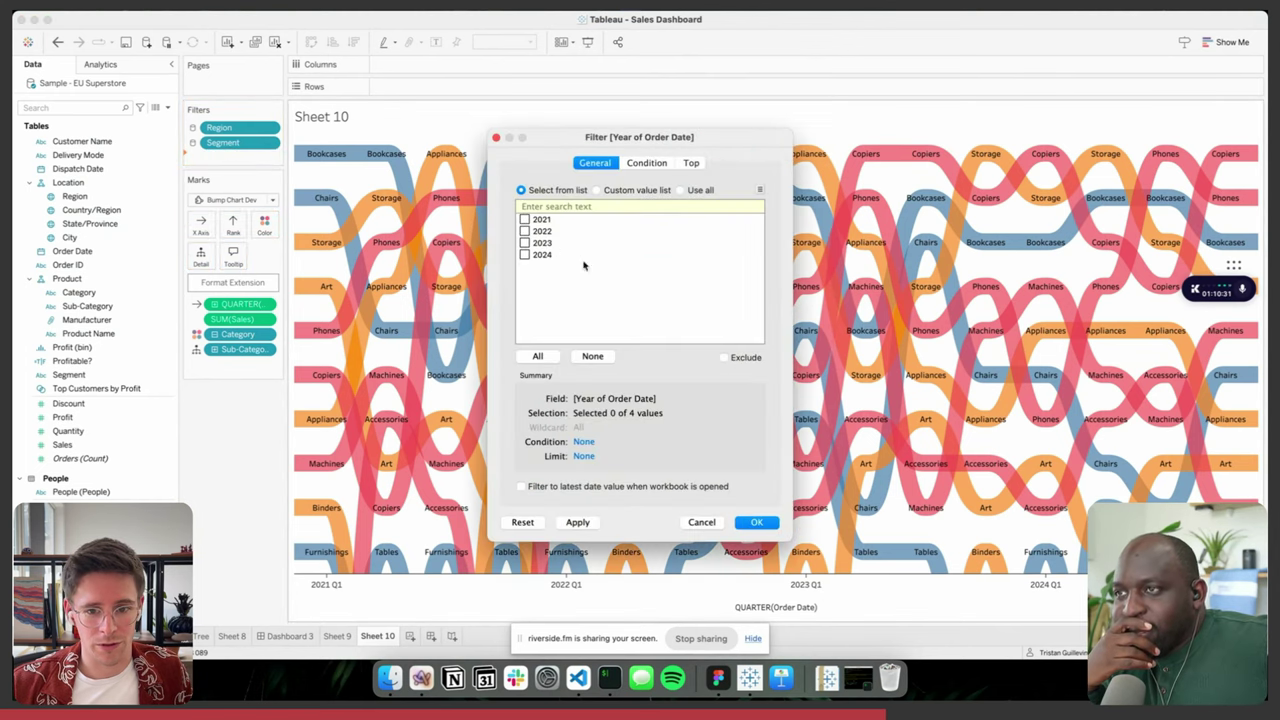
pyautogui.press('Return')
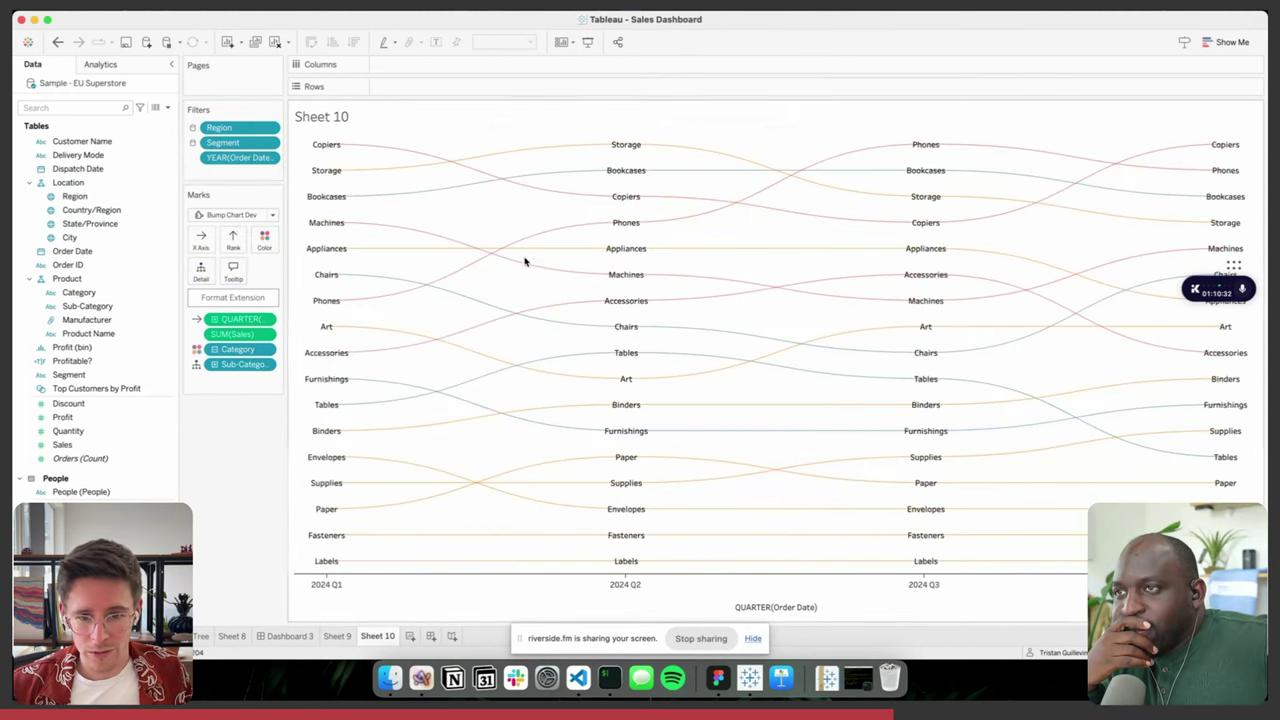
pyautogui.rightClick(238, 320)
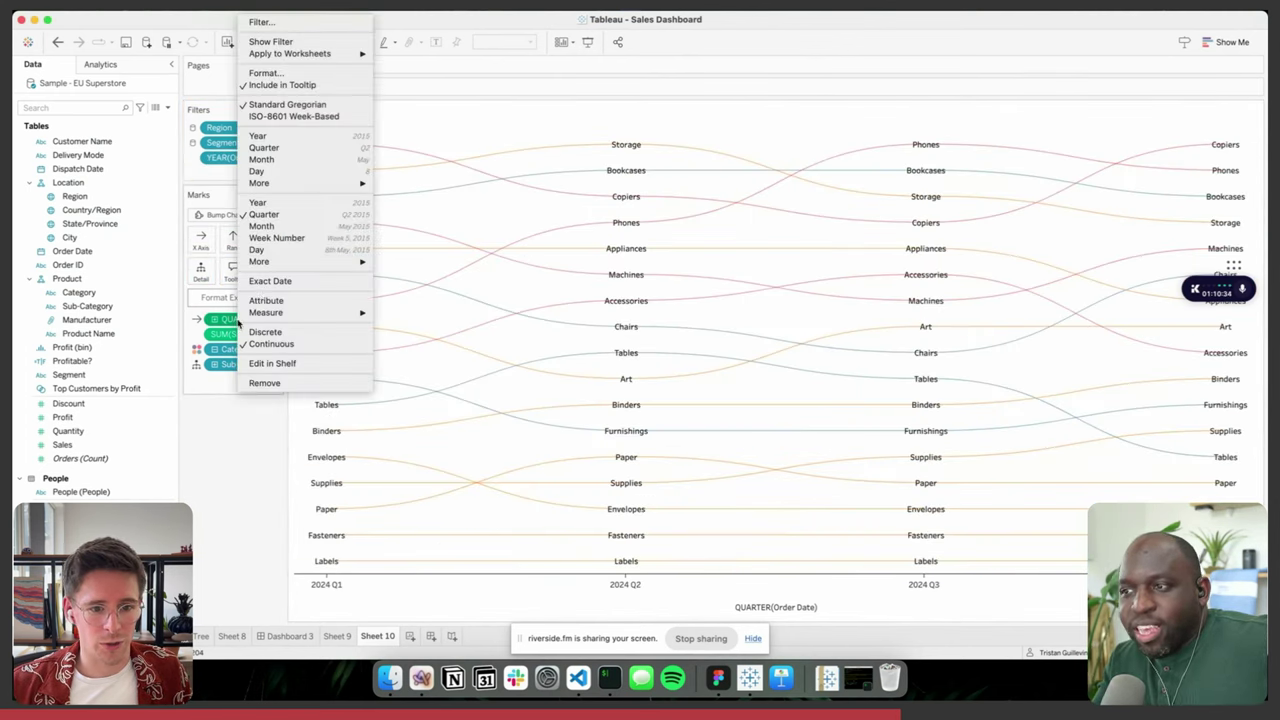
pyautogui.click(289, 226)
# - Set the bump chart's thickness to 10 and remove Category from Color
pyautogui.click(232, 297)
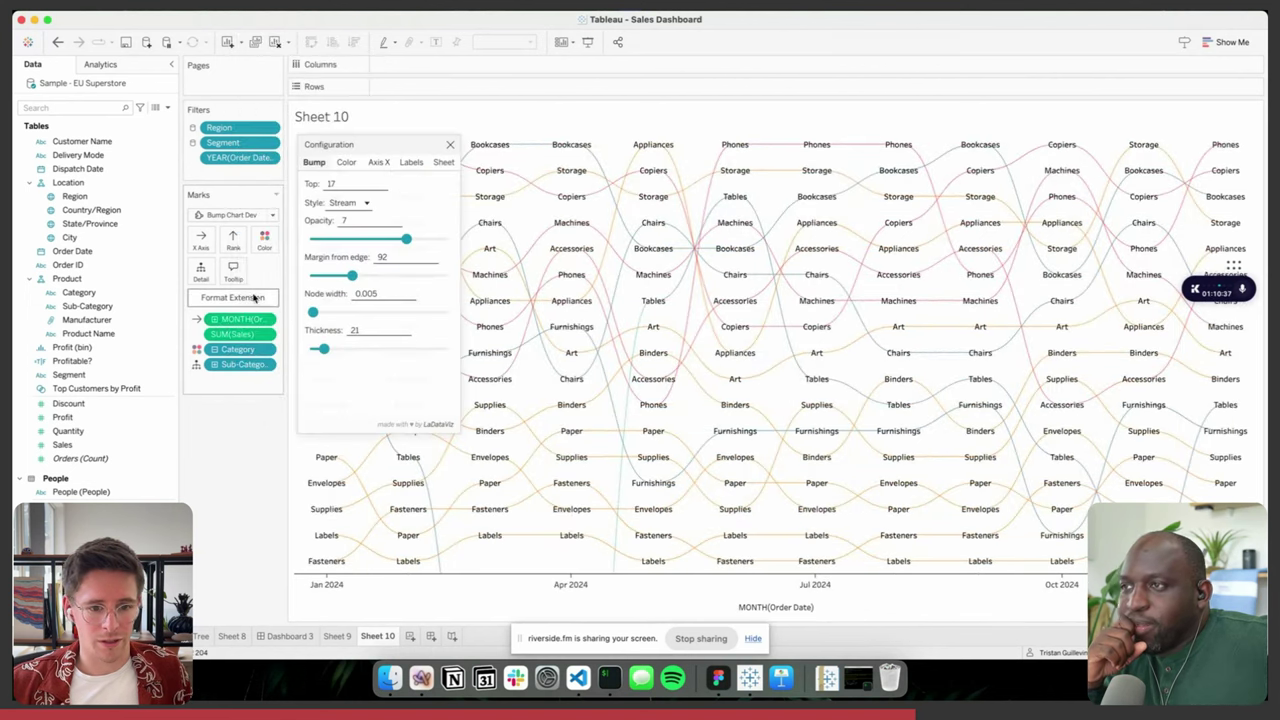
pyautogui.moveTo(323, 348)
pyautogui.mouseDown()
pyautogui.moveTo(352, 350)
pyautogui.moveTo(316, 351)
pyautogui.mouseUp()
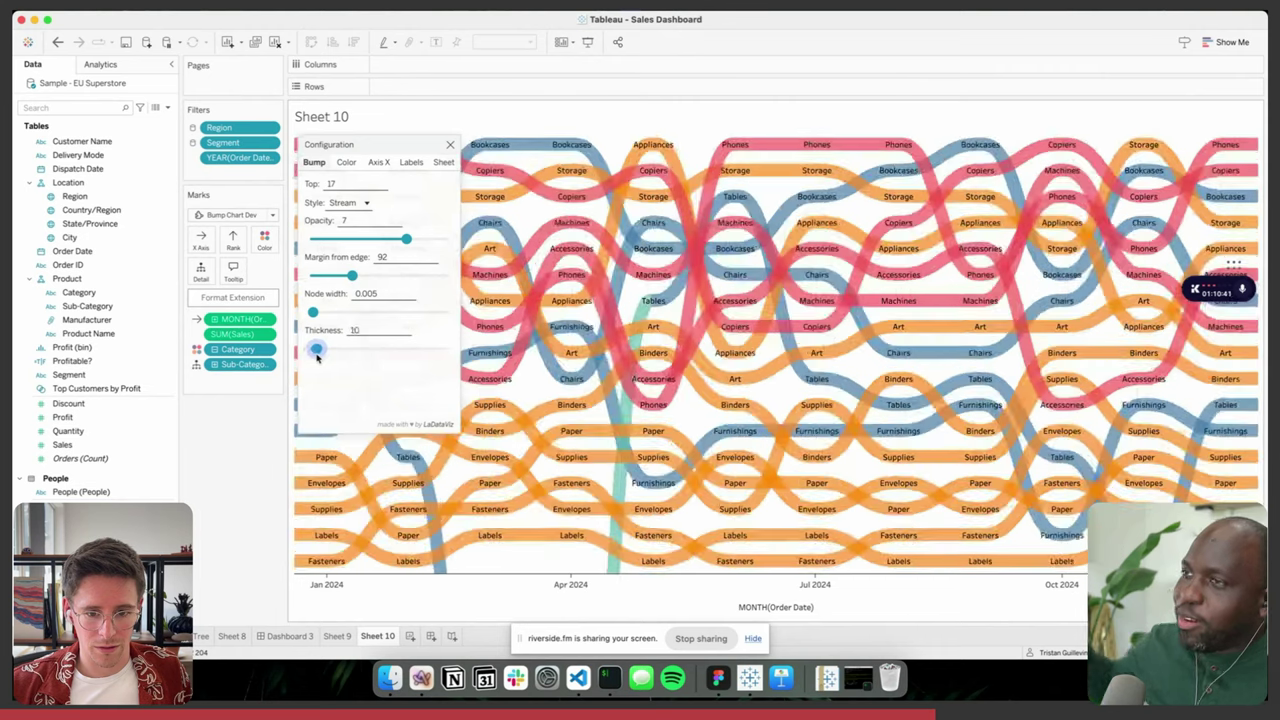
pyautogui.click(450, 146)
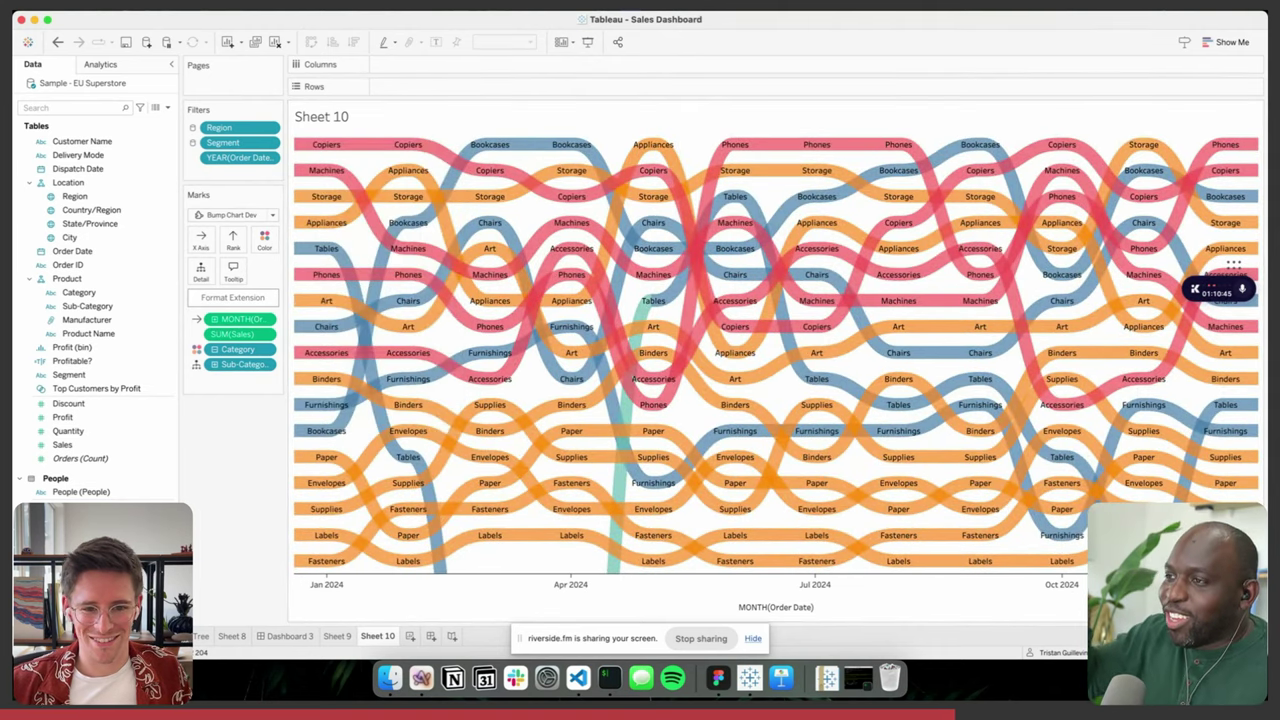
pyautogui.moveTo(240, 353); pyautogui.dragTo(233, 457)
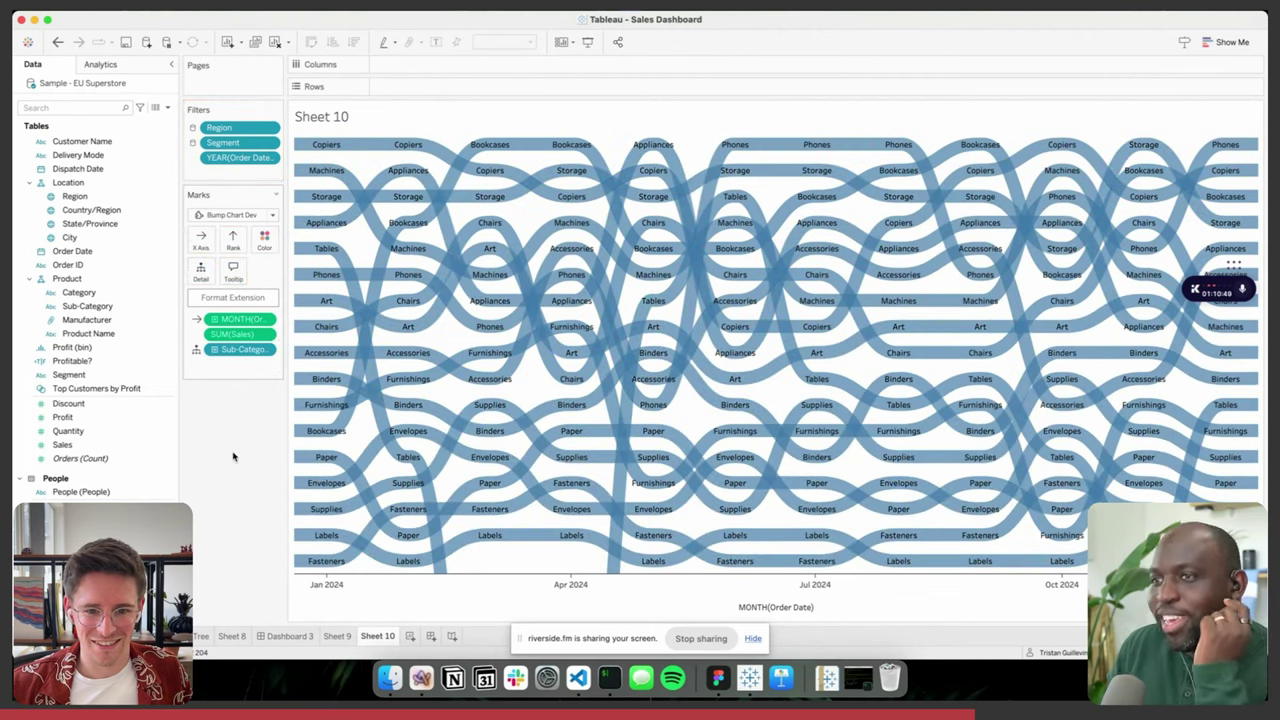
# - Create a set named Sub-Category Set from the Sub-Category field, using all members
pyautogui.rightClick(96, 310)
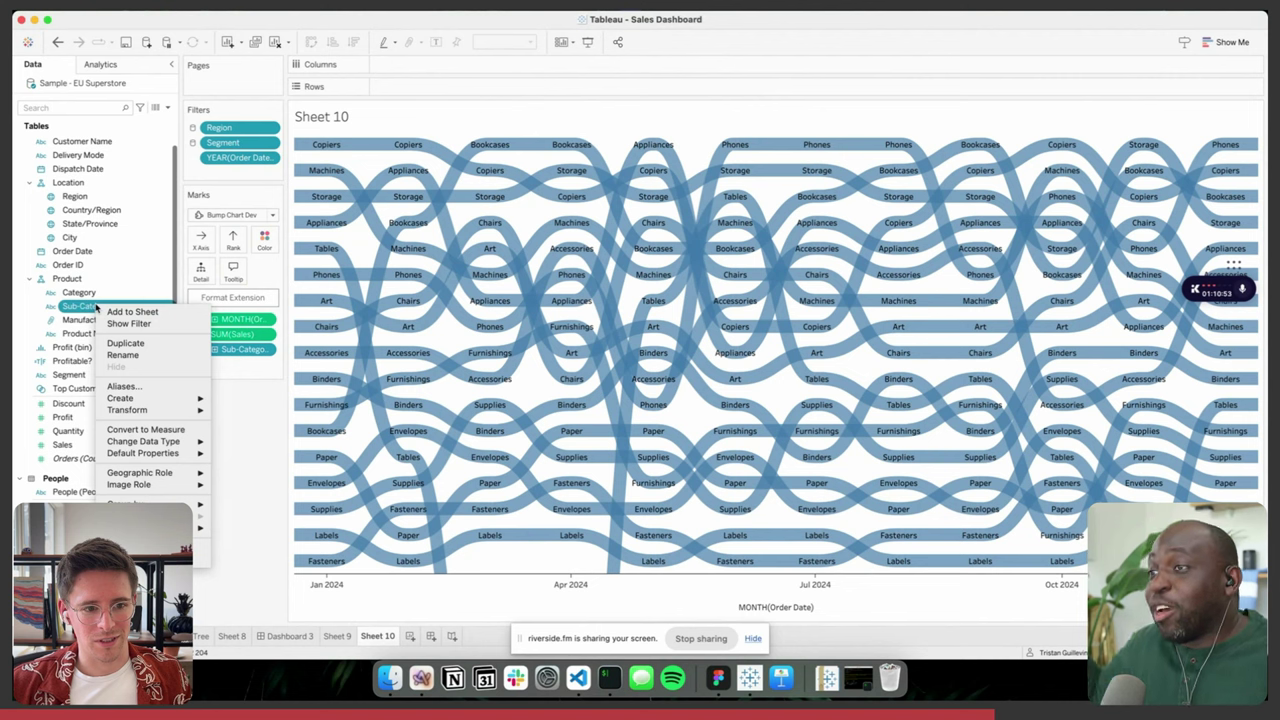
pyautogui.click(91, 309)
pyautogui.rightClick(91, 308)
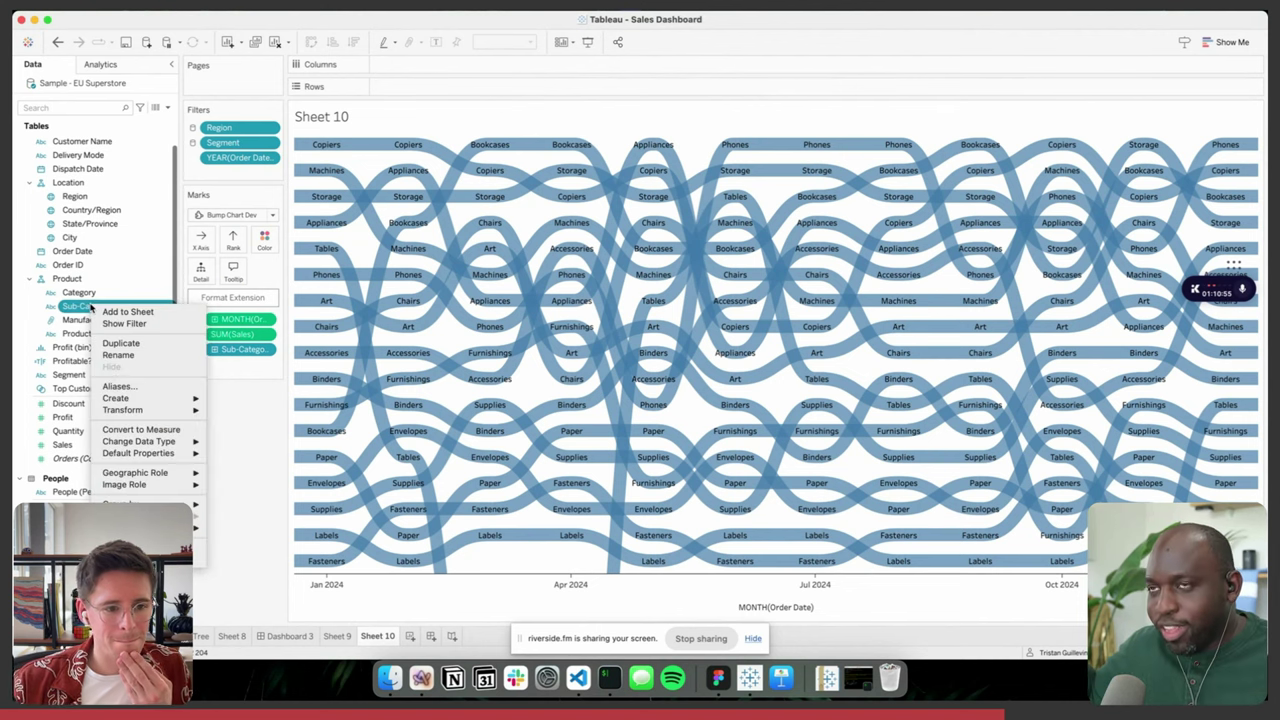
pyautogui.moveTo(138, 398)
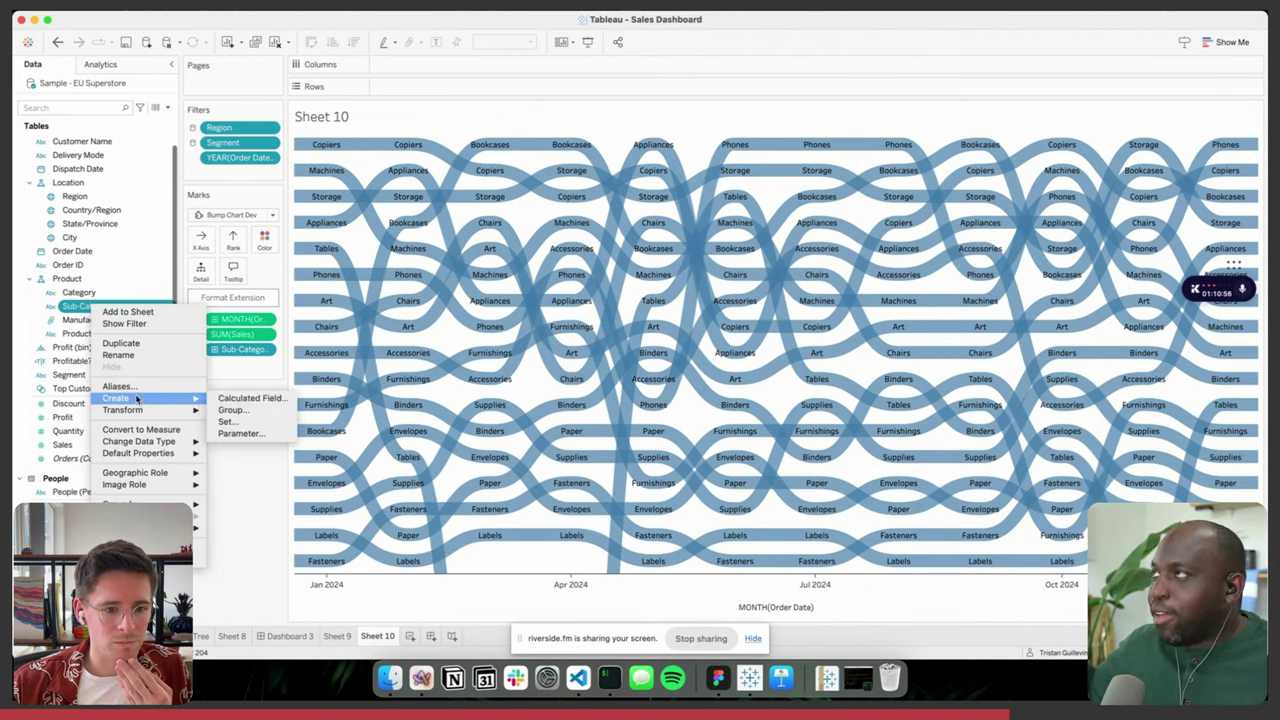
pyautogui.click(228, 421)
pyautogui.click(681, 211)
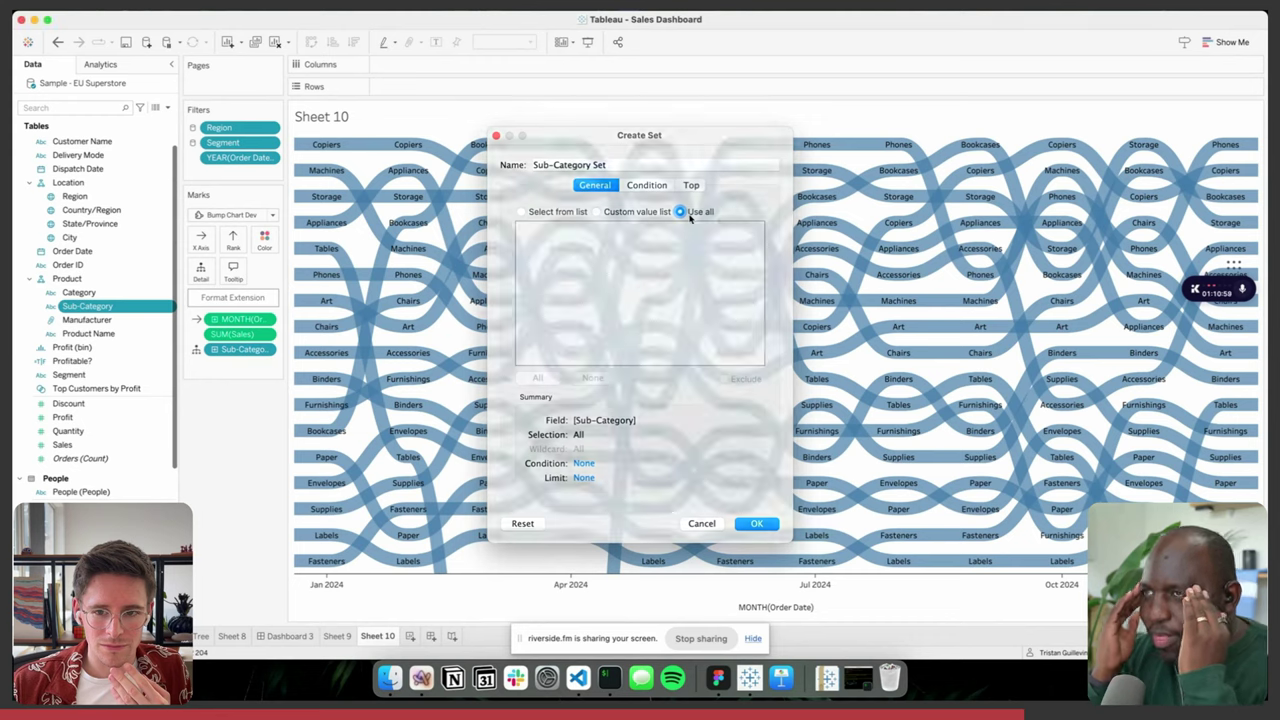
pyautogui.press('Return')
# - Try coloring the bump chart by Sub-Category Set with its set control shown, and remove the set from Color
pyautogui.moveTo(110, 387); pyautogui.dragTo(265, 237)
pyautogui.rightClick(239, 349)
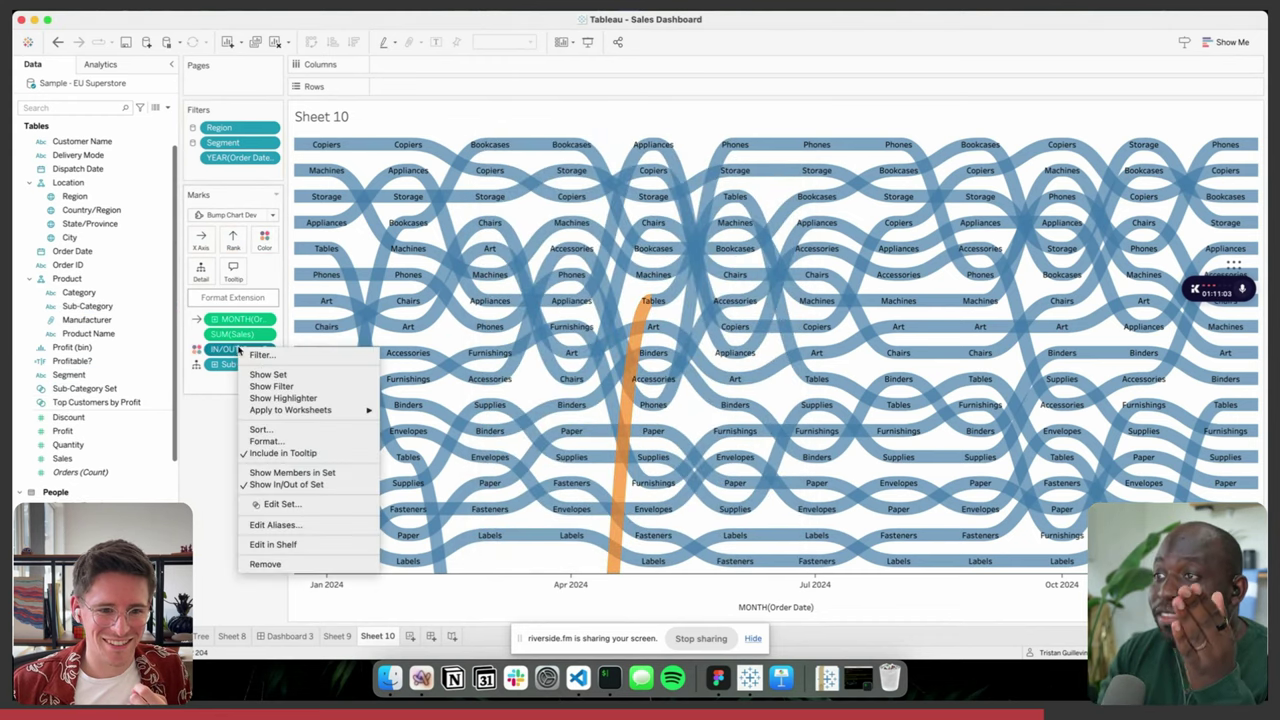
pyautogui.click(265, 374)
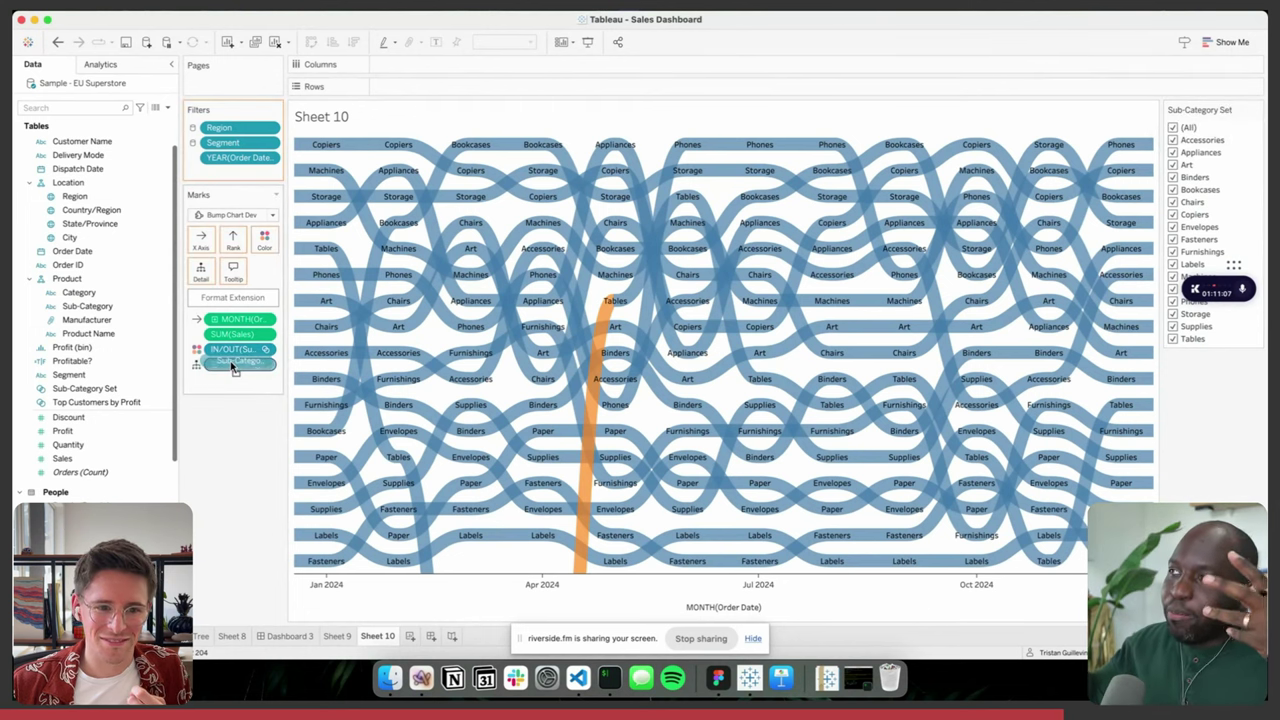
pyautogui.moveTo(237, 349); pyautogui.dragTo(235, 496)
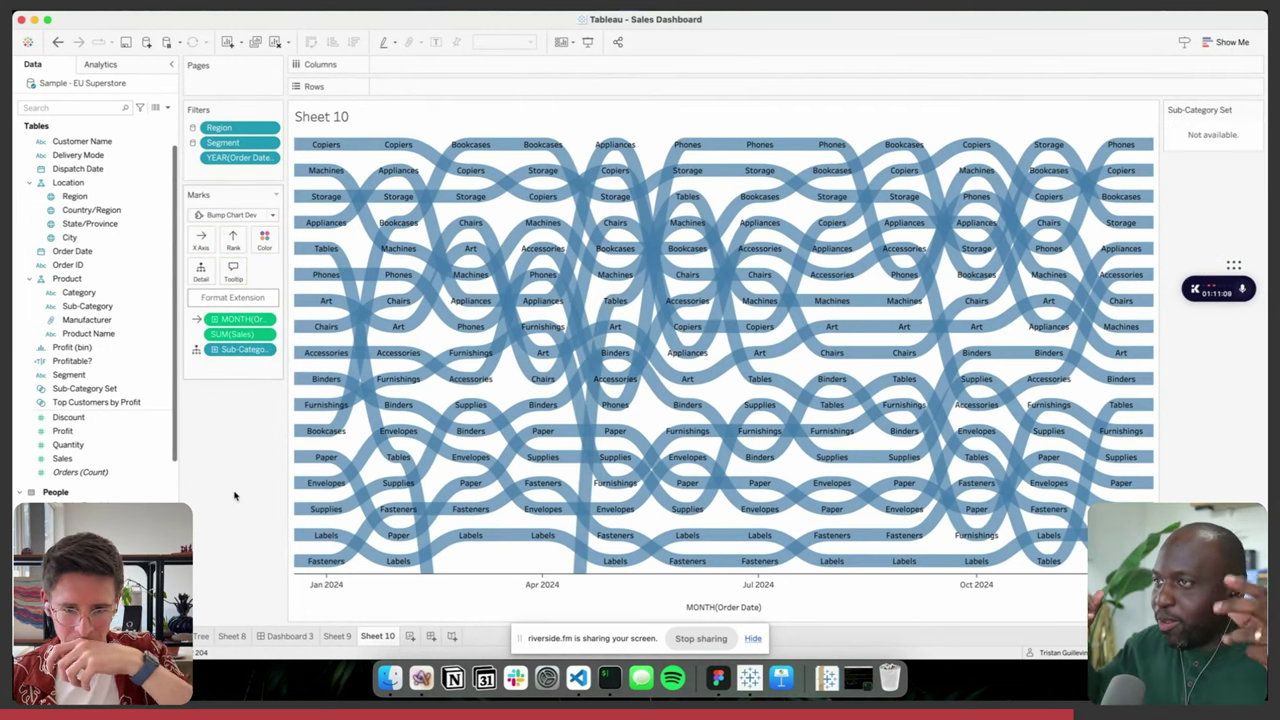
pyautogui.click(68, 417)
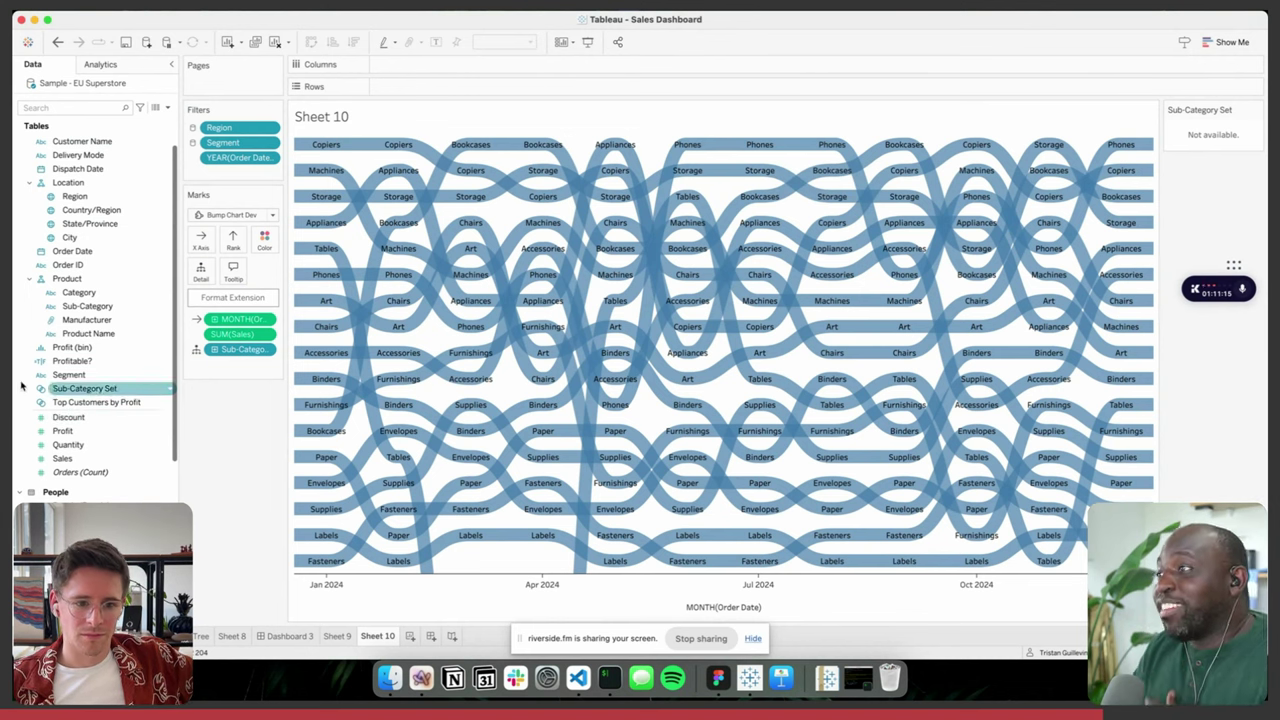
pyautogui.rightClick(80, 309)
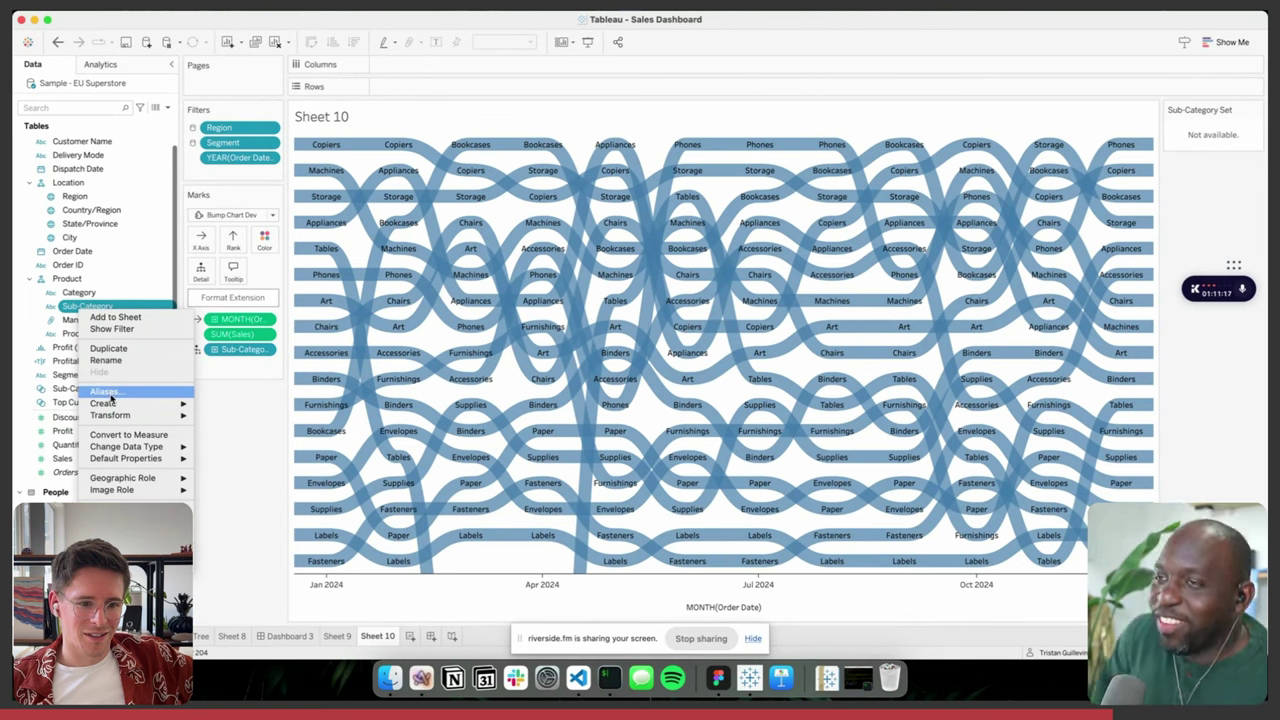
pyautogui.moveTo(112, 403)
pyautogui.click(232, 417)
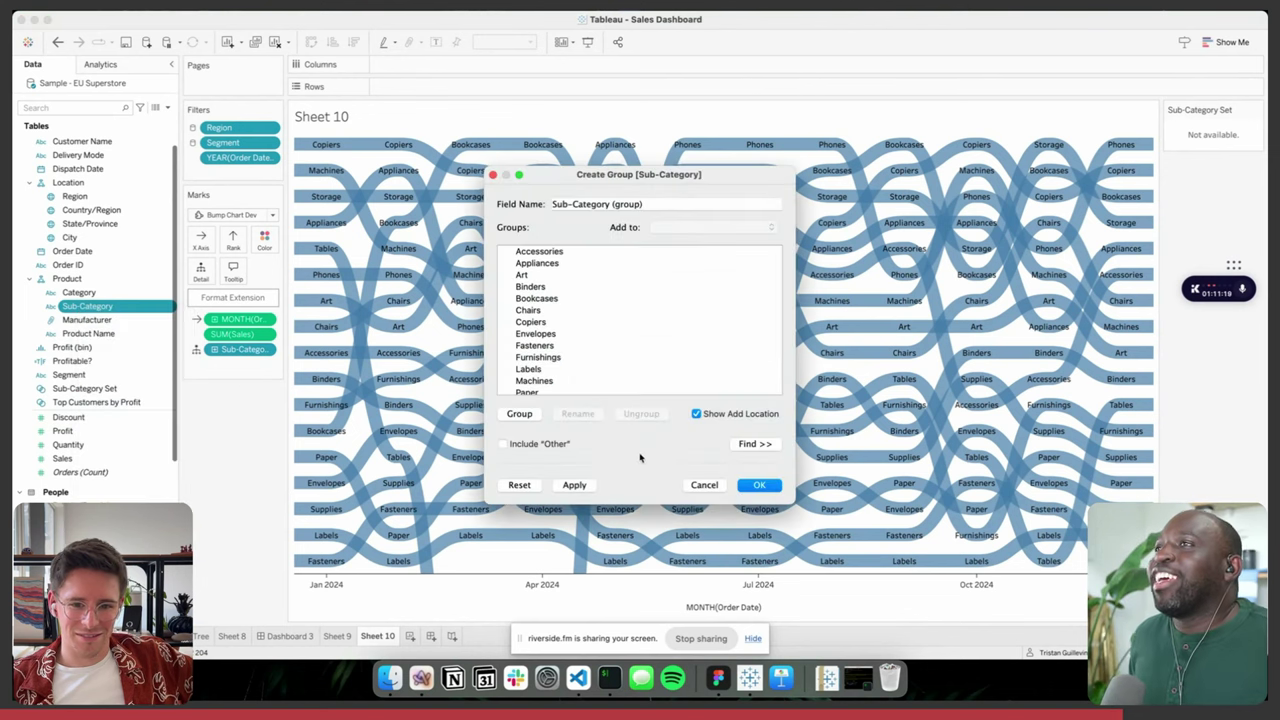
pyautogui.click(703, 484)
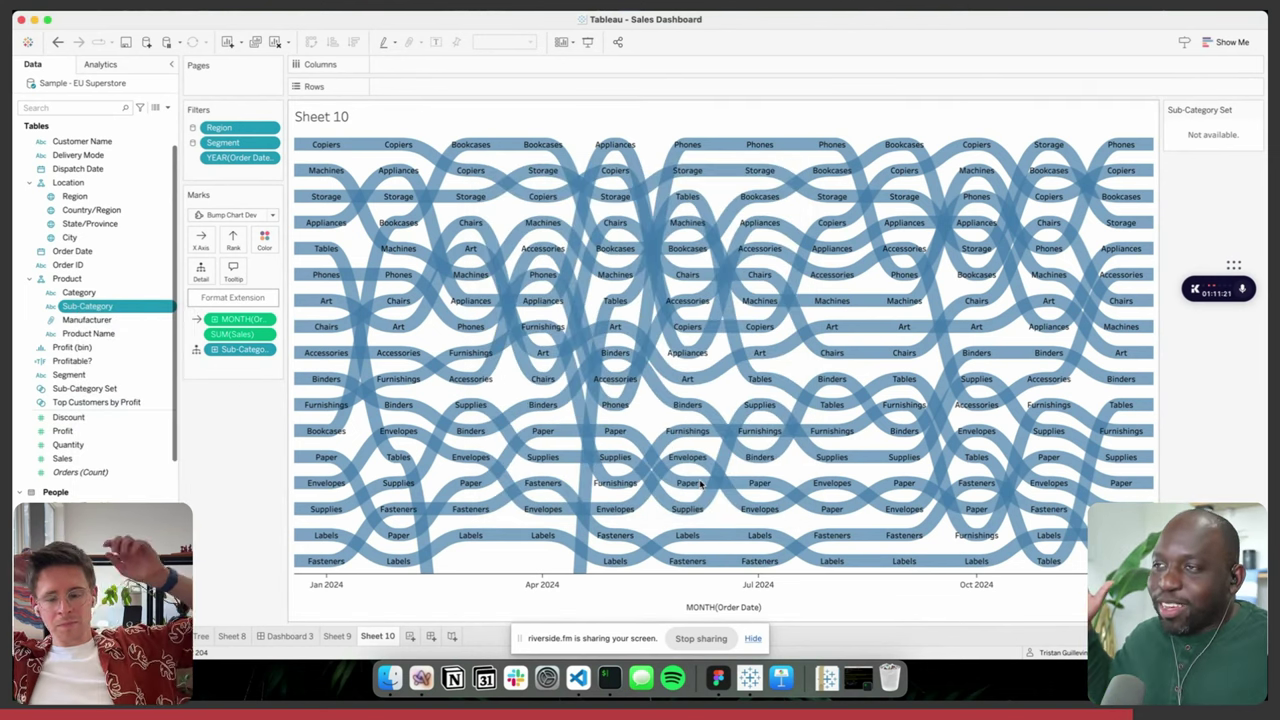
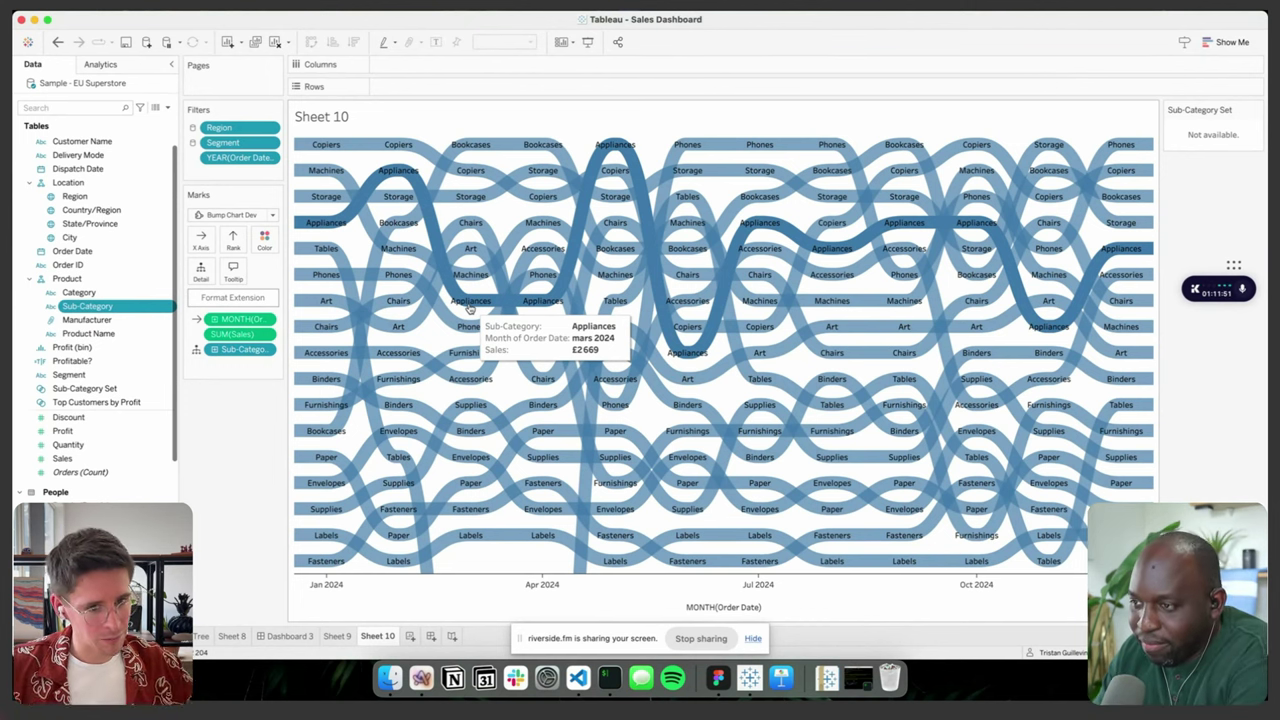
# - Load the local viz extension radar-dev.trex from the trex folder and allow it to run
pyautogui.click(238, 215)
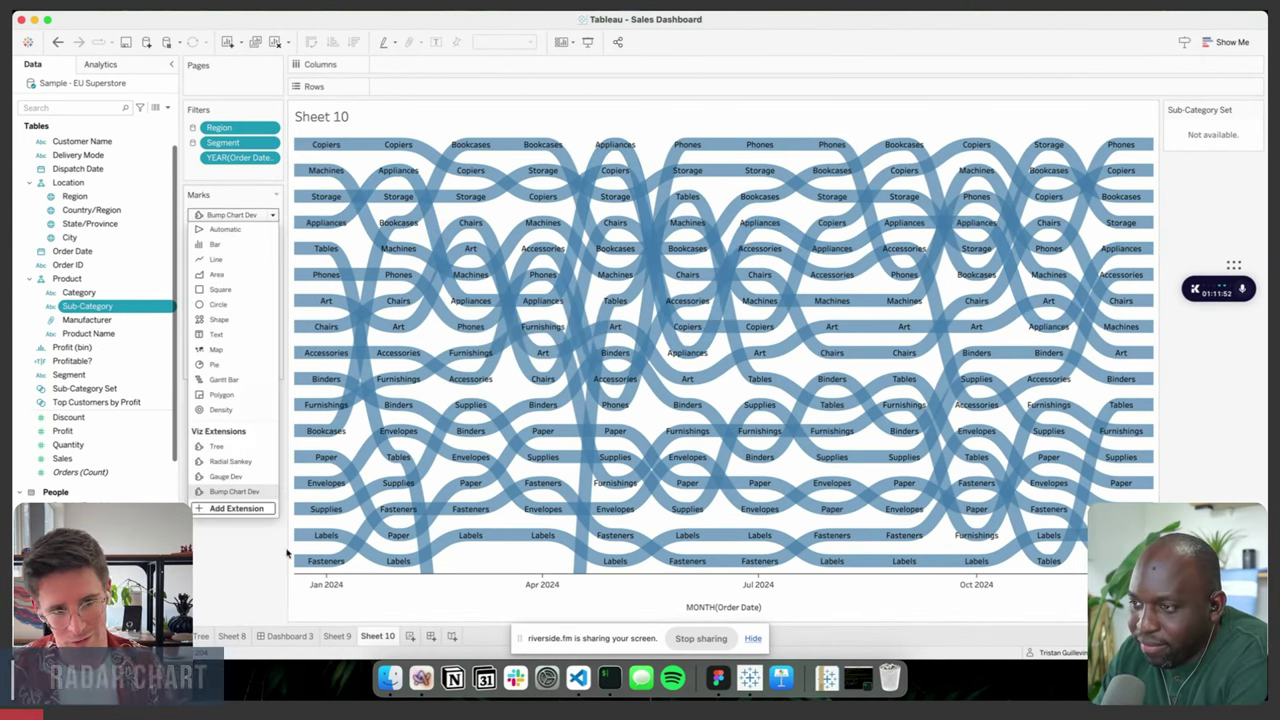
pyautogui.click(245, 508)
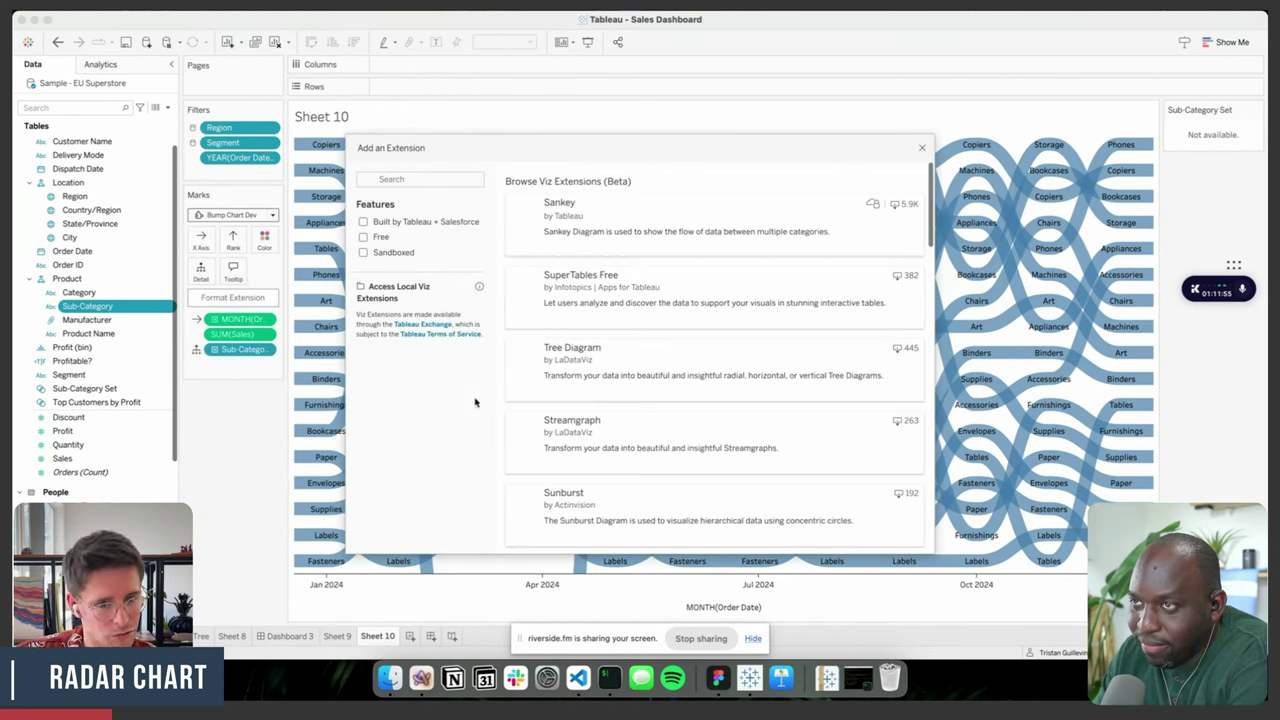
pyautogui.click(410, 294)
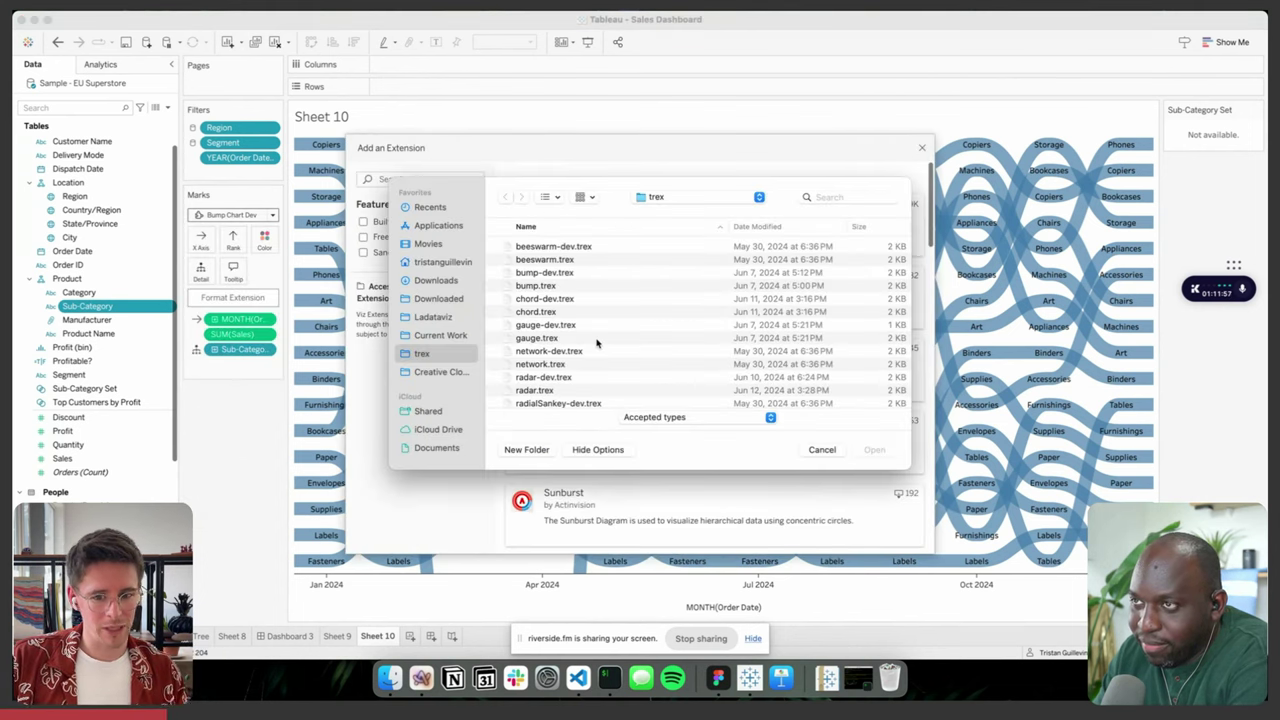
pyautogui.scroll(-4, 597, 344)
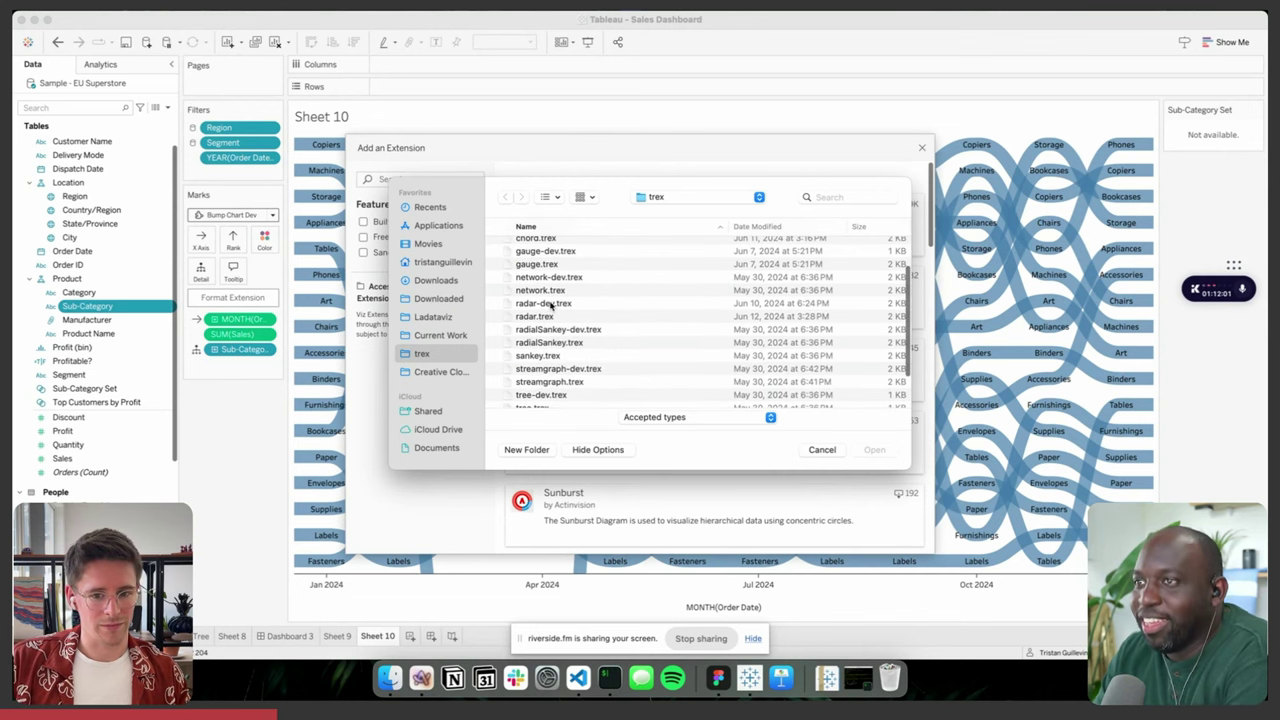
pyautogui.doubleClick(550, 303)
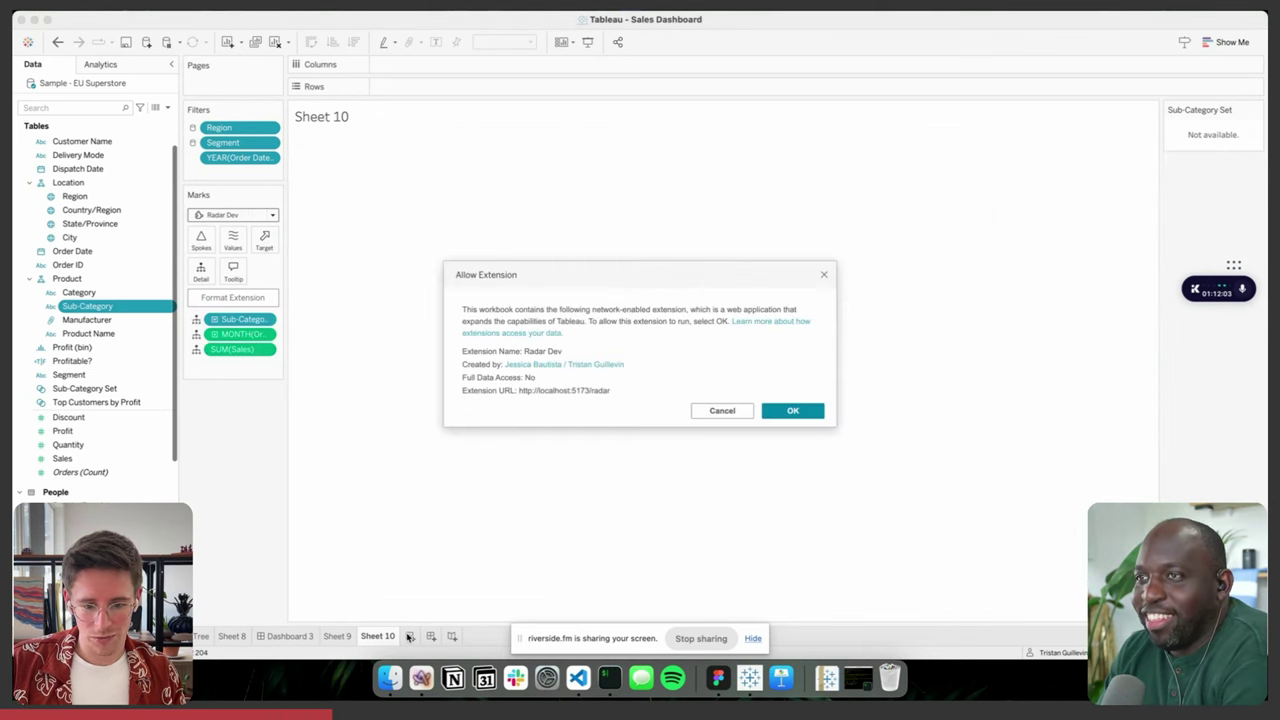
pyautogui.click(792, 410)
# - Add a new worksheet and set its mark type to the Radar Dev extension
pyautogui.click(411, 637)
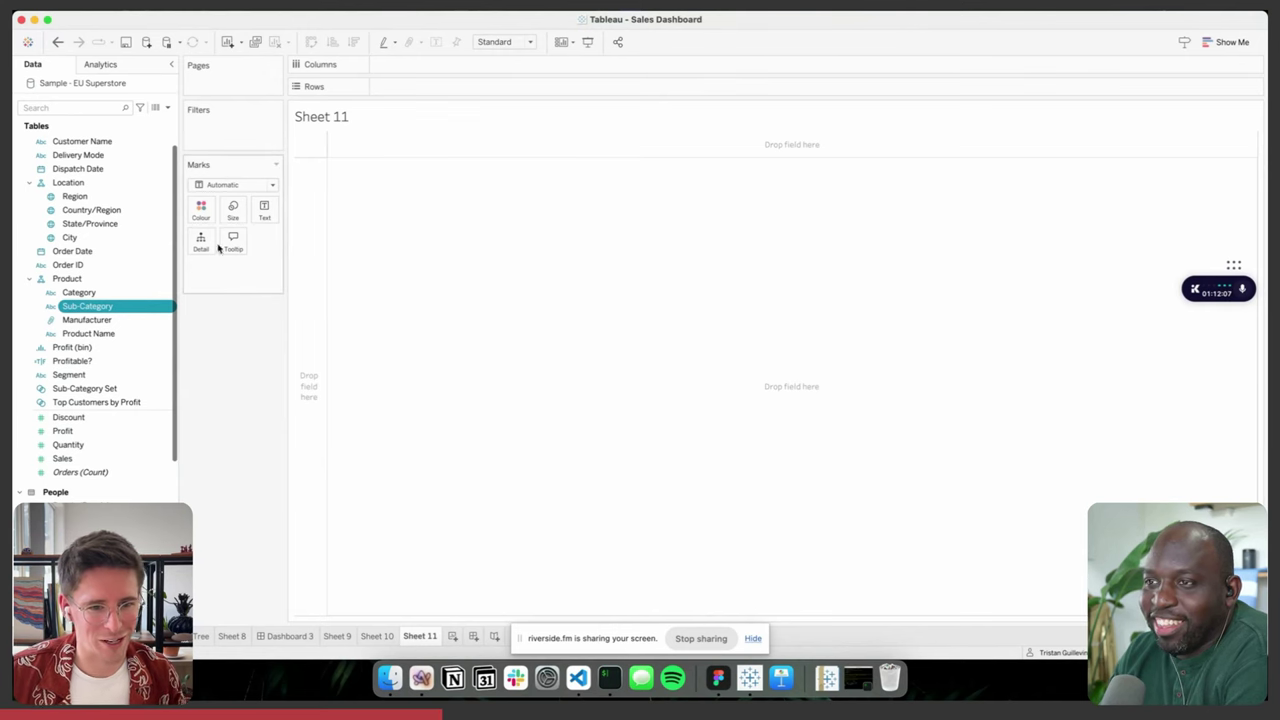
pyautogui.click(229, 185)
pyautogui.click(224, 476)
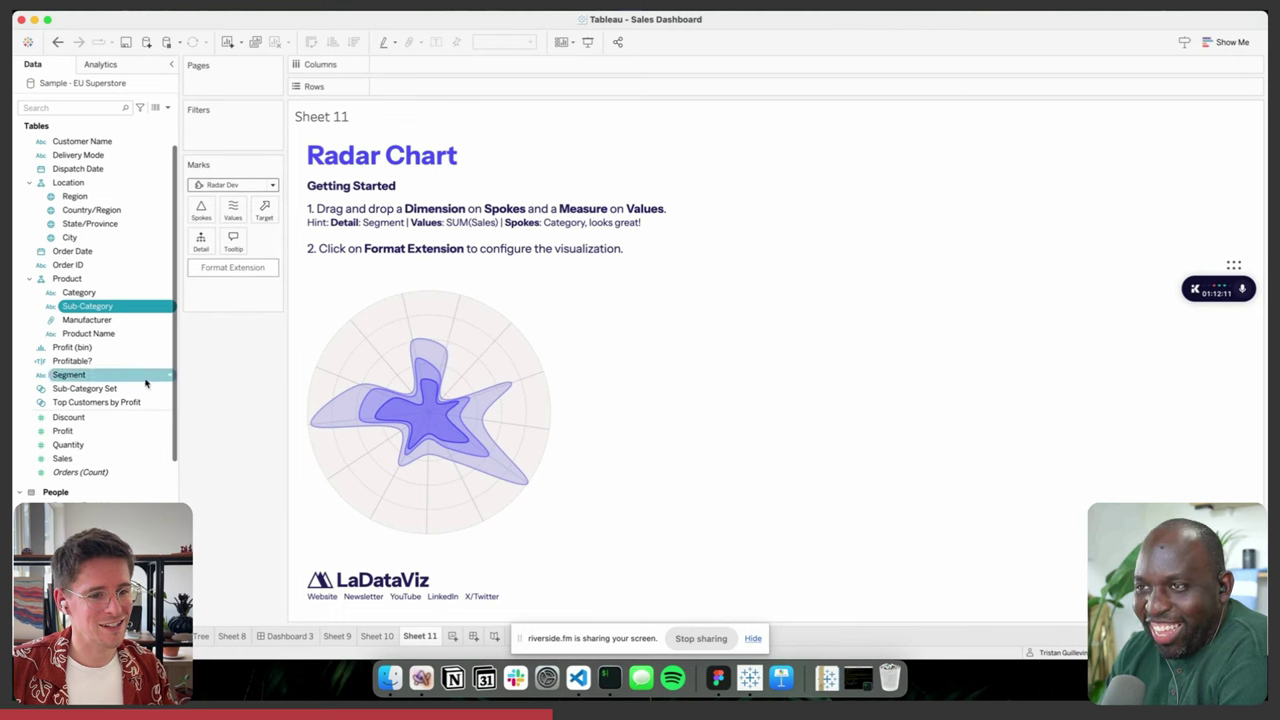
# - Build the radar chart with Sub-Category on Spokes, Sales on Values and Segment on Detail
pyautogui.moveTo(98, 306); pyautogui.dragTo(201, 210)
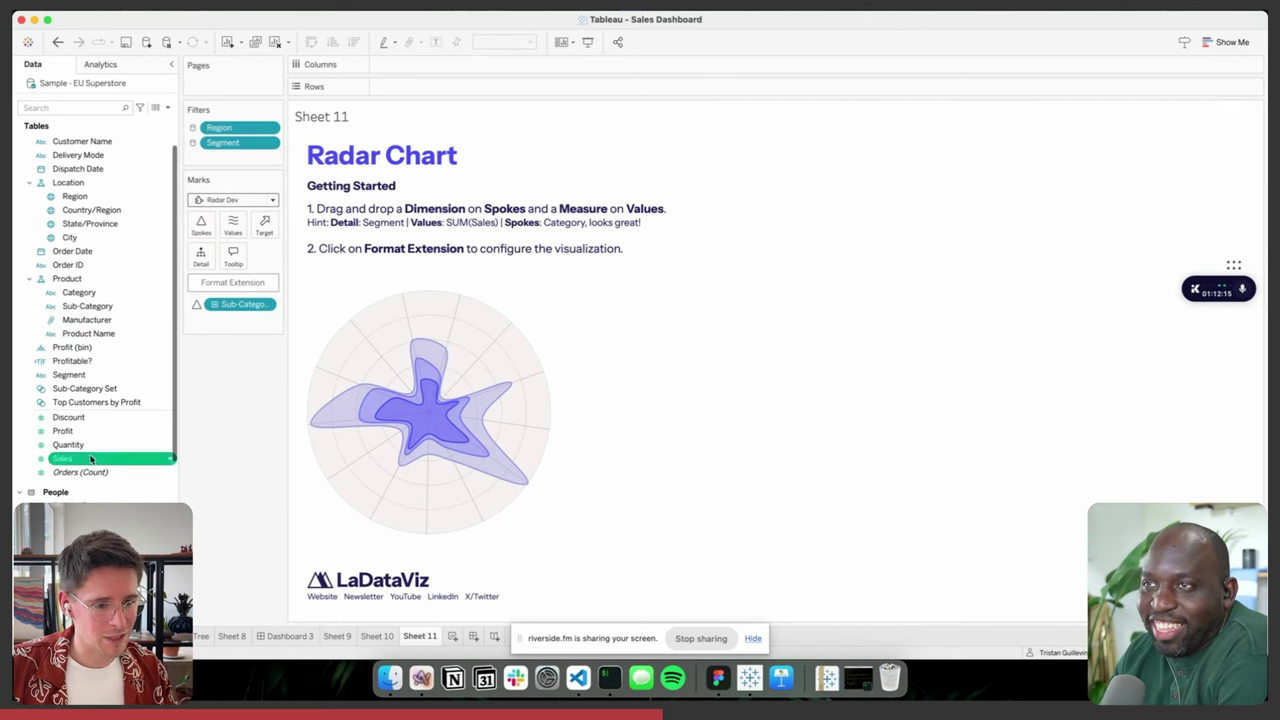
pyautogui.moveTo(70, 458); pyautogui.dragTo(232, 222)
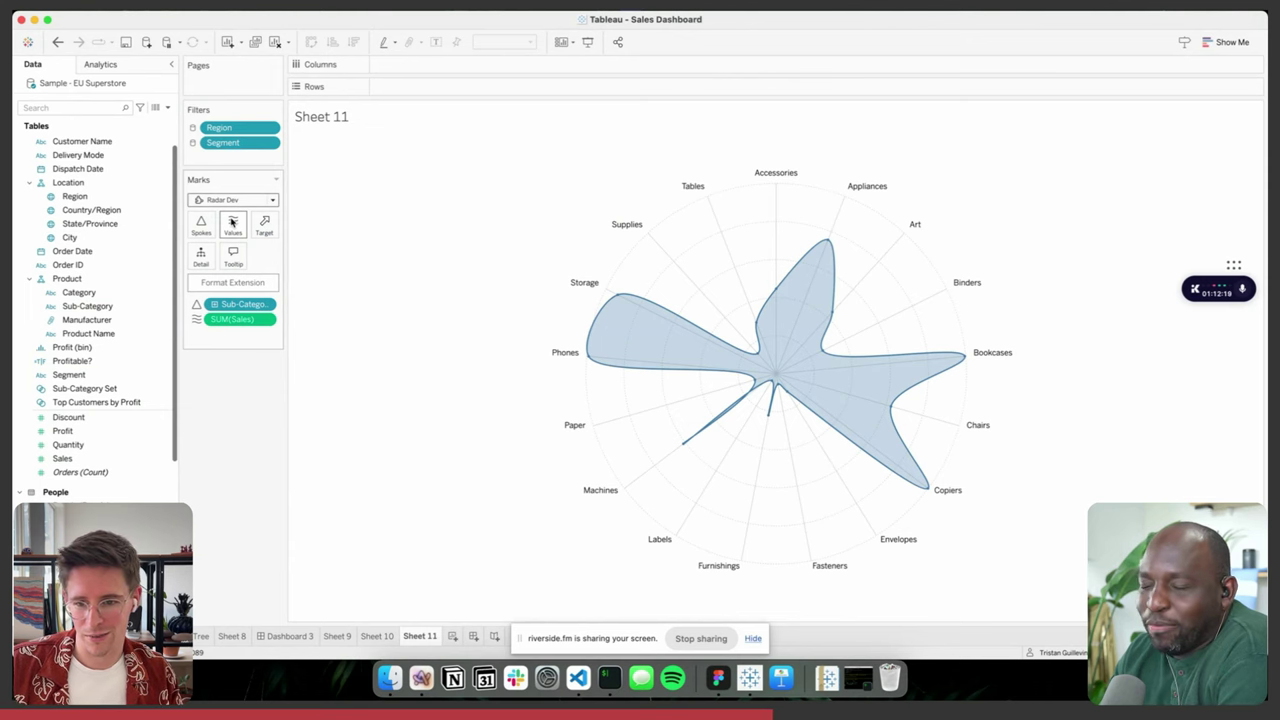
pyautogui.moveTo(66, 373); pyautogui.dragTo(213, 260)
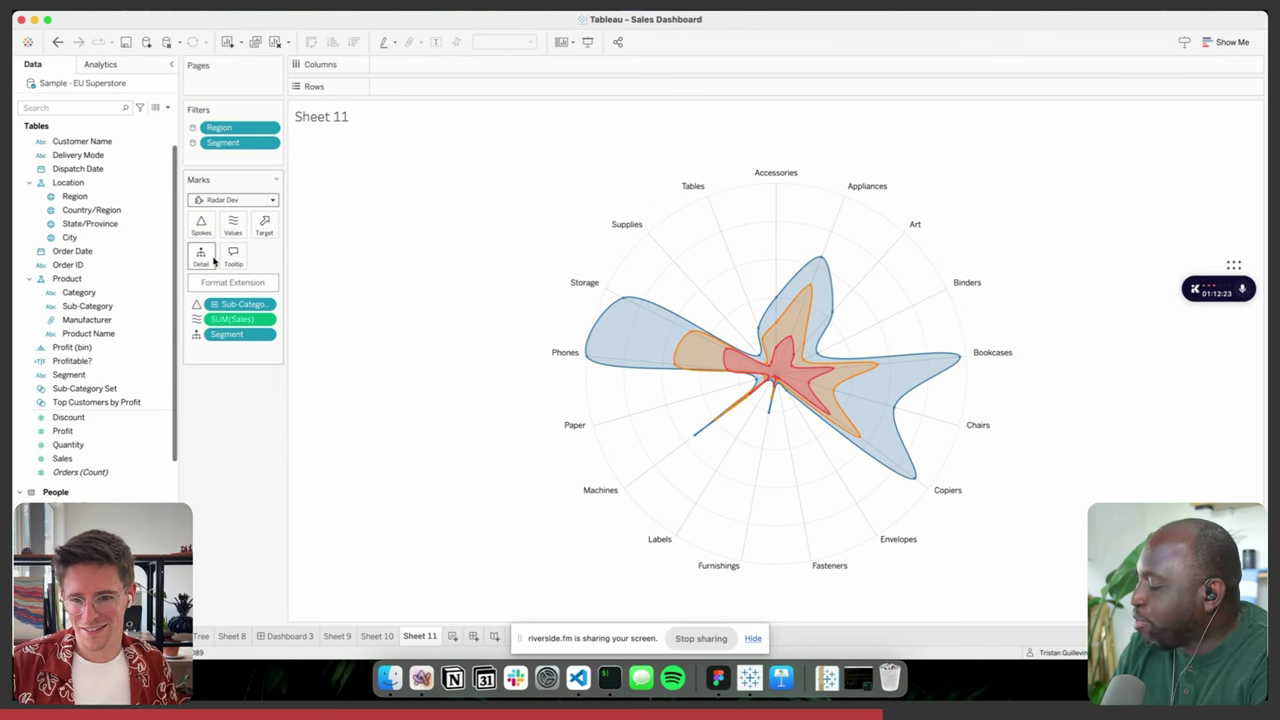